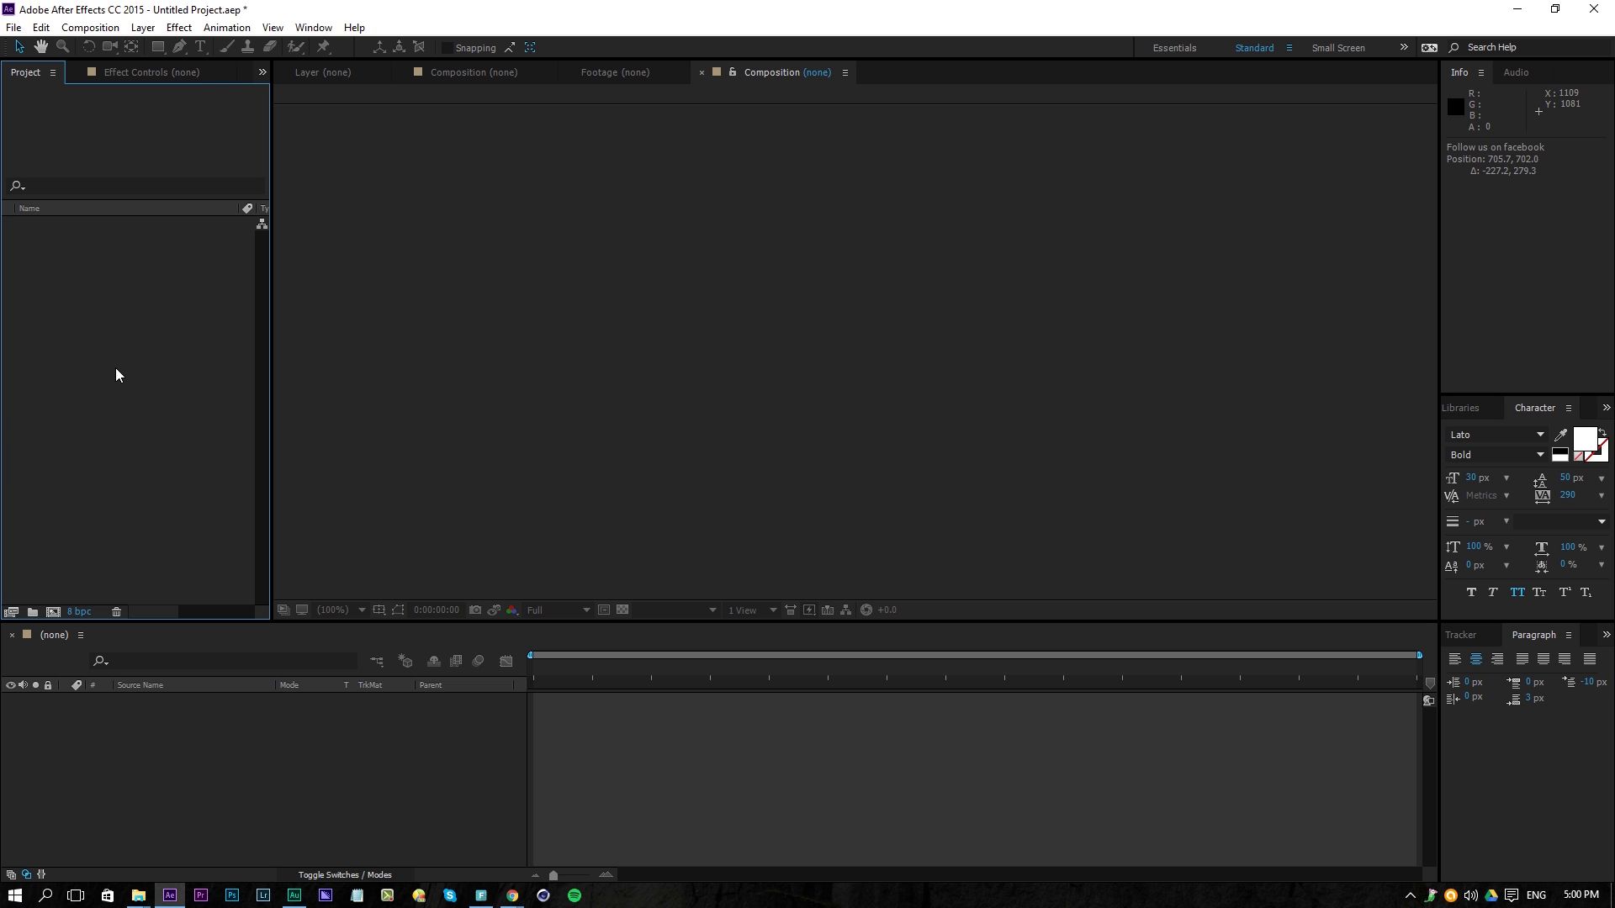
Create a new composition named "Main" with a width of 1920 px and a height of 1080 px
left_click(90, 27)
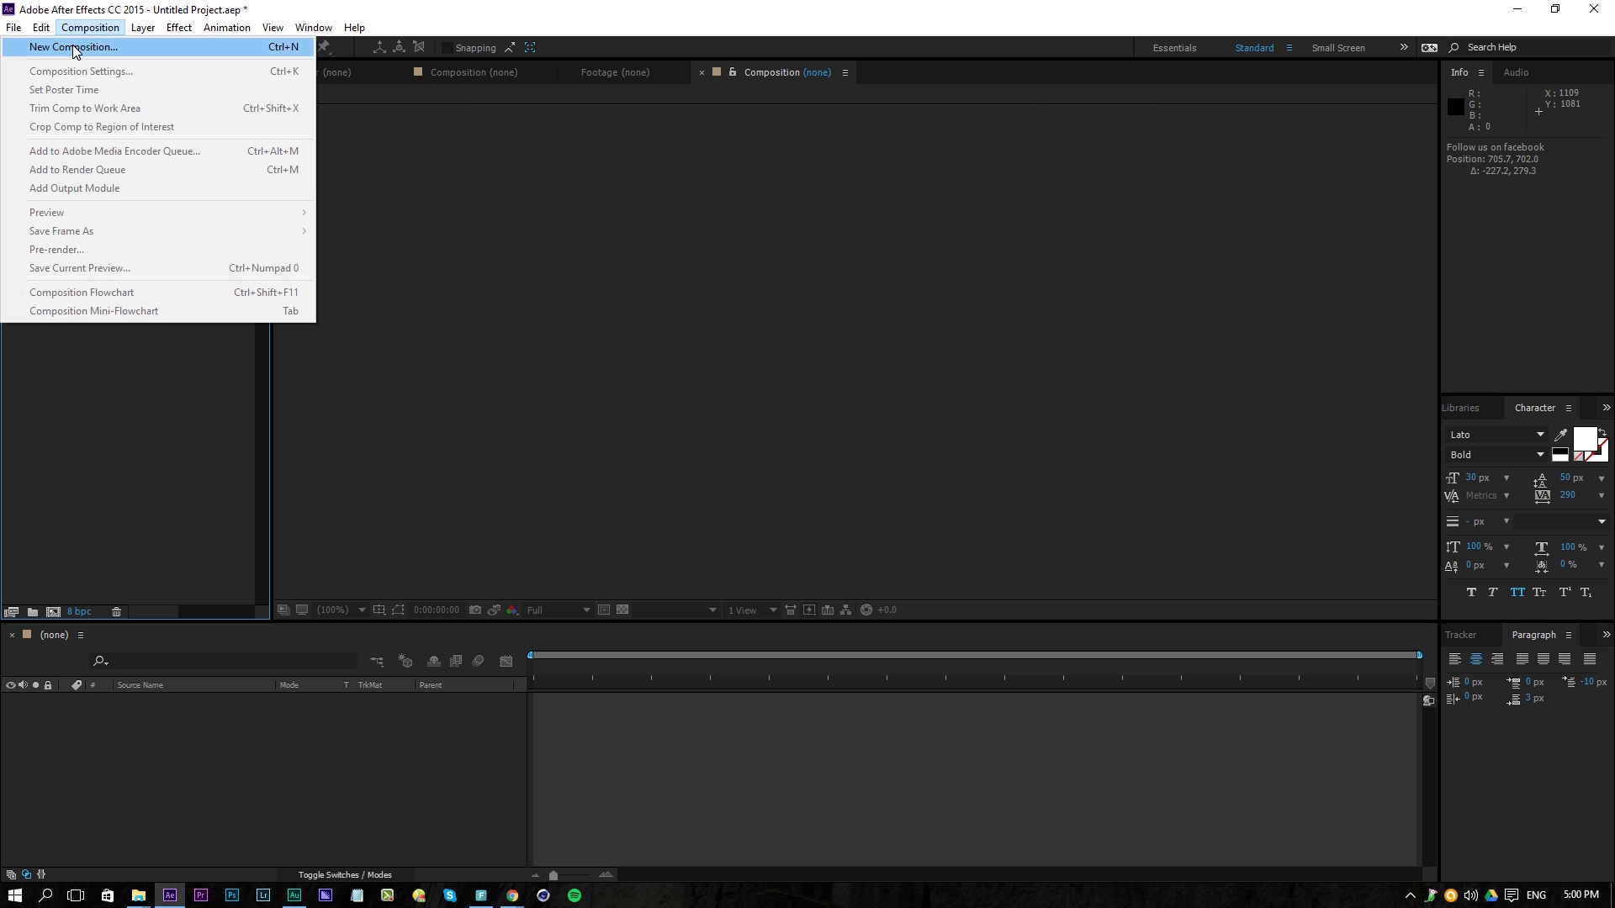
left_click(74, 49)
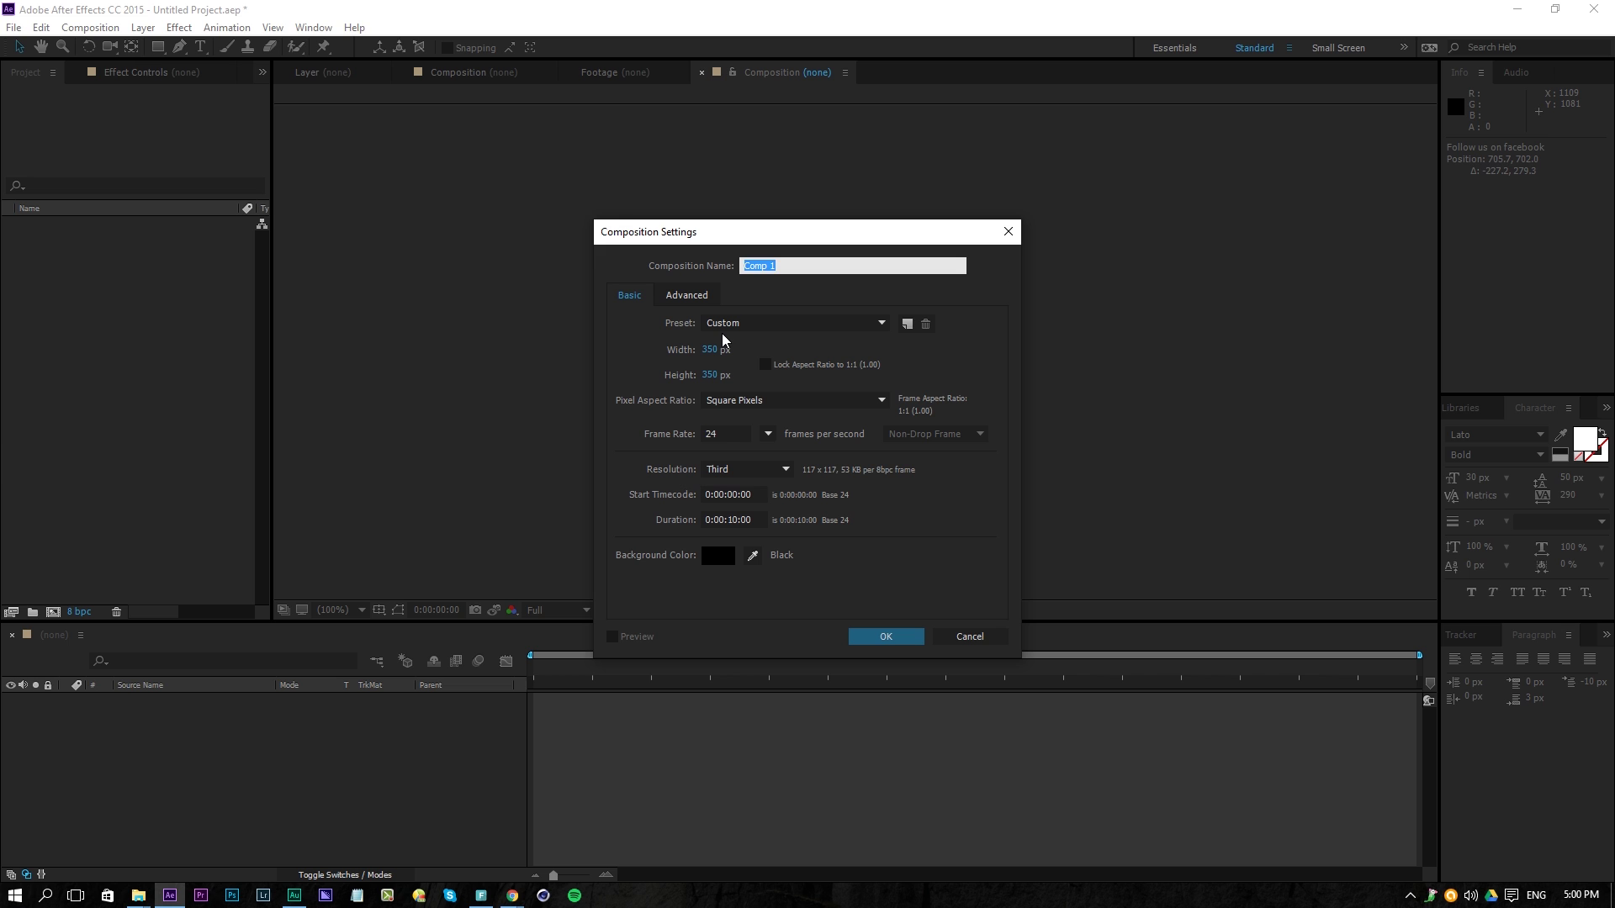
type("Main")
key("Tab")
key("Tab")
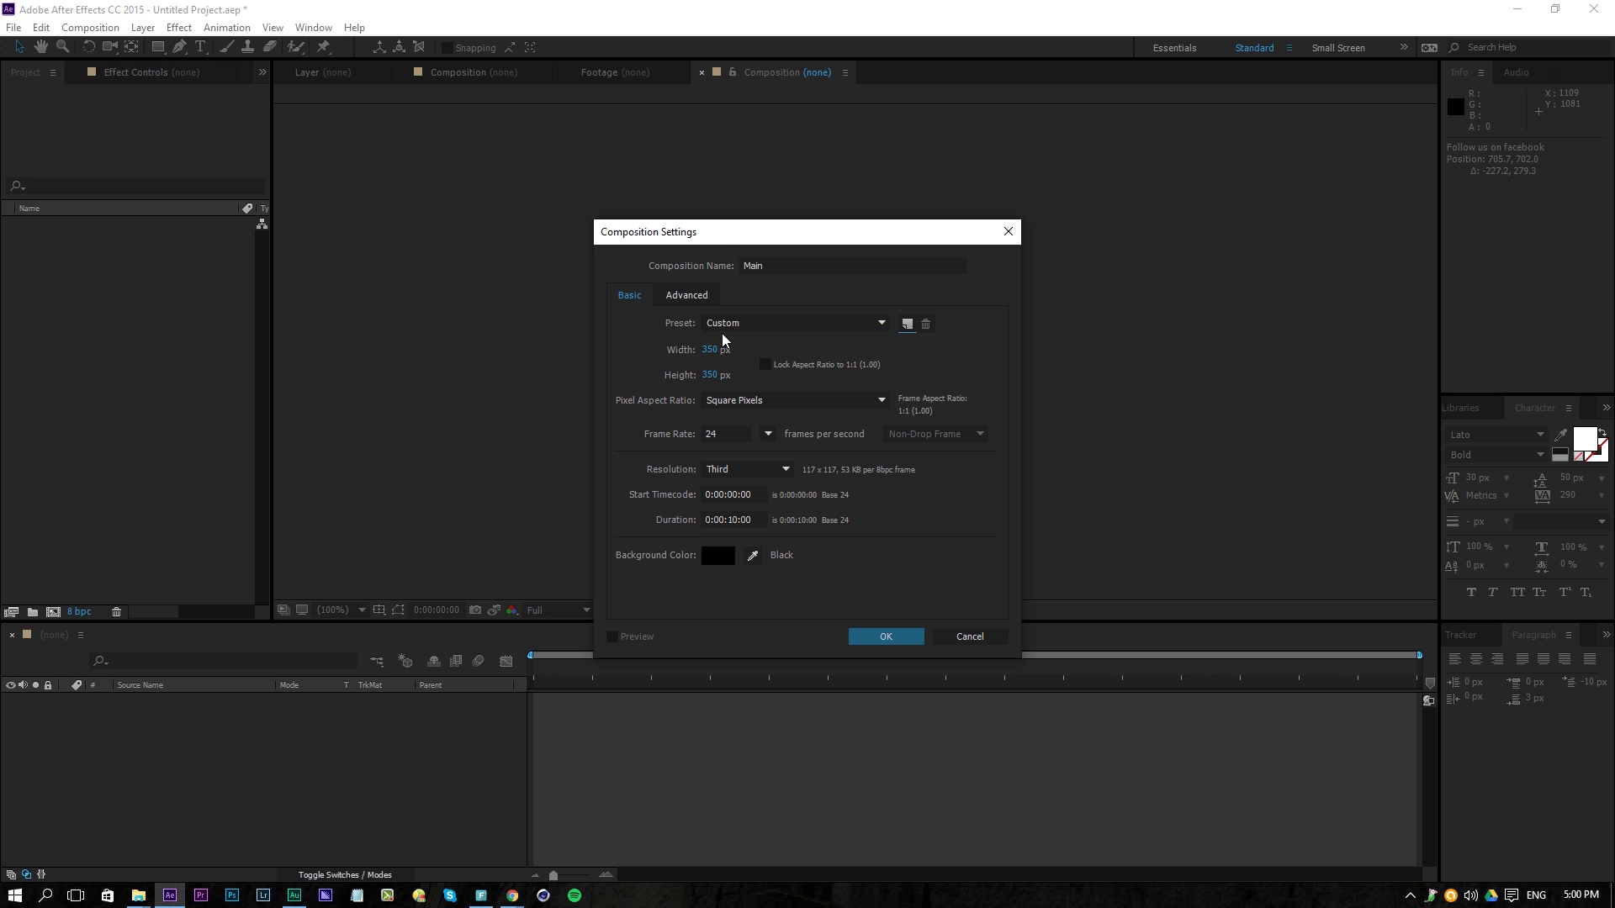
type("1920")
key("Tab")
type("1080")
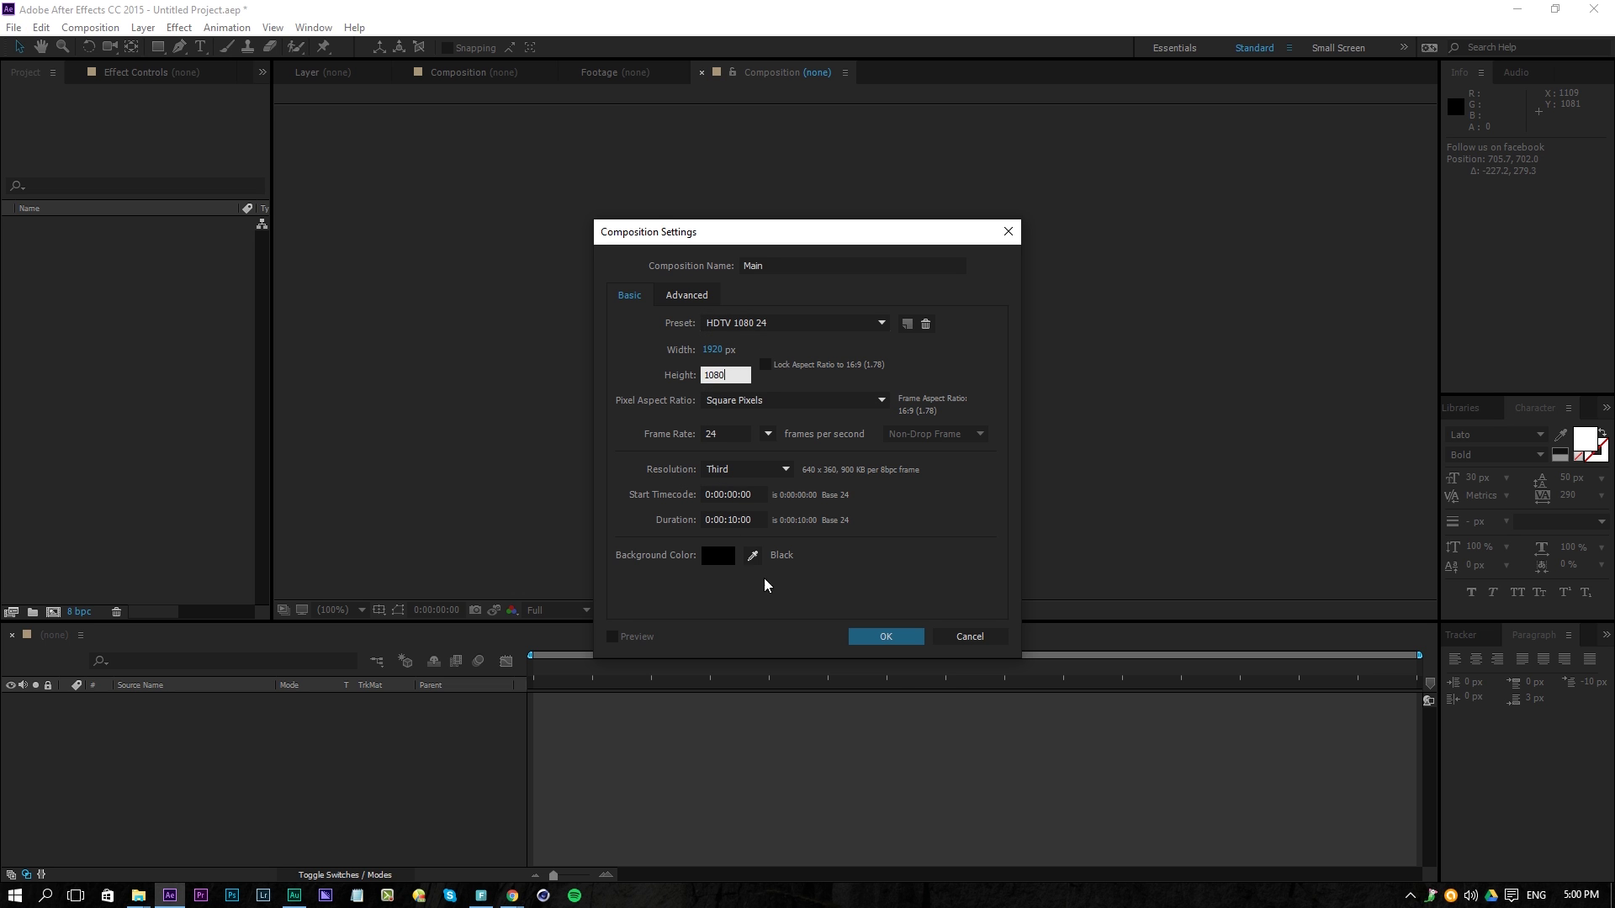
left_click(886, 636)
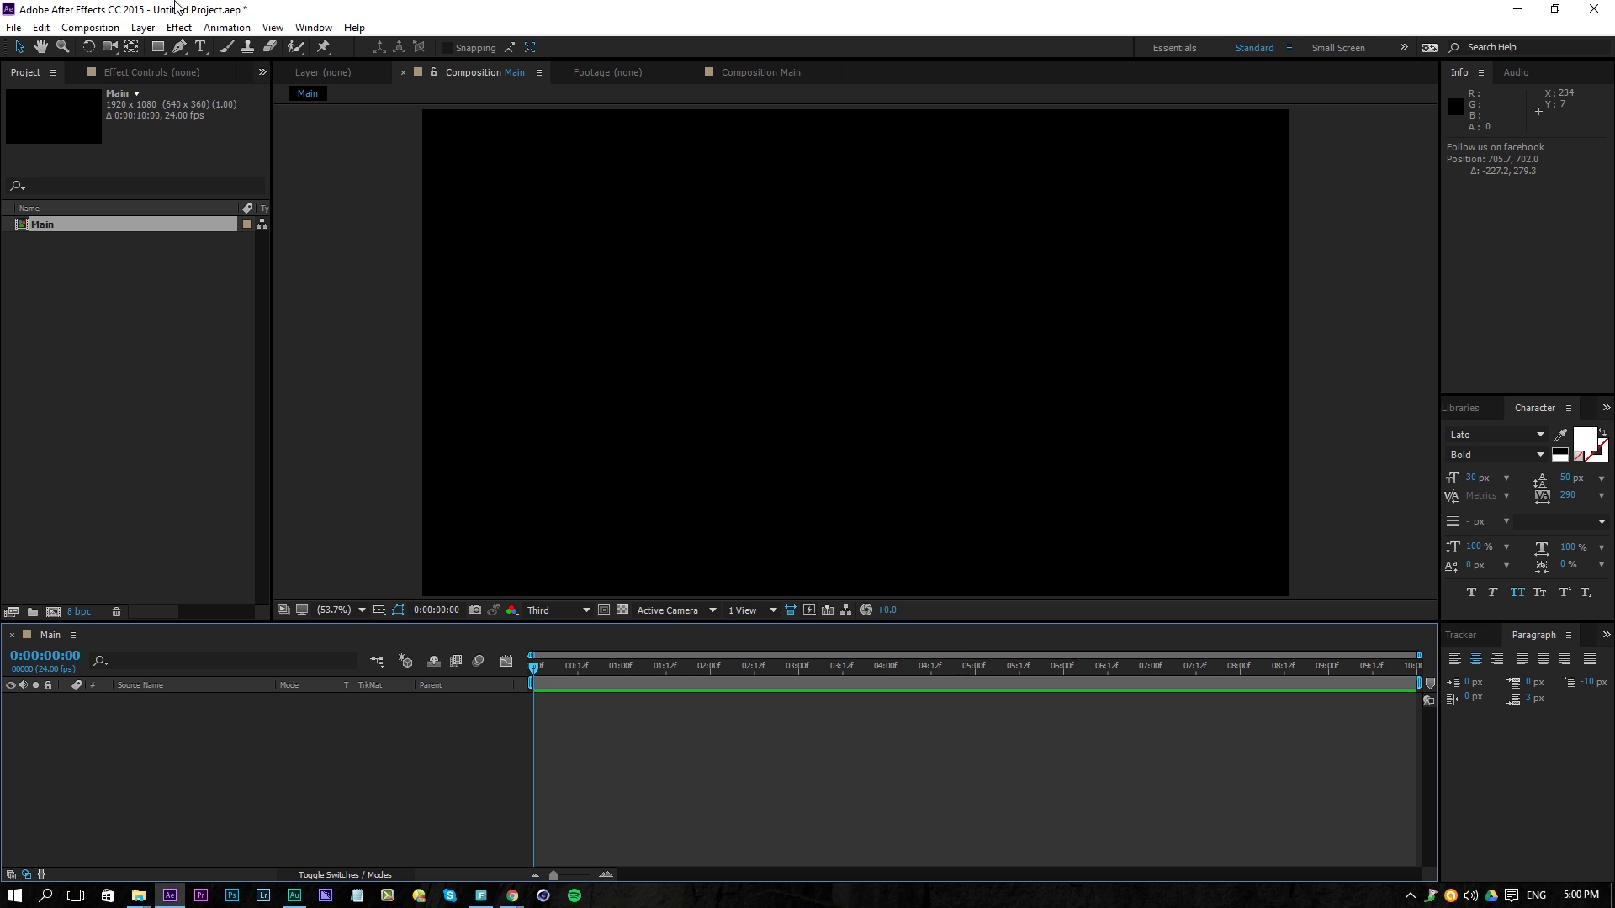
Create a second composition named "Logo" measuring 350 × 350 px
left_click(90, 27)
left_click(107, 47)
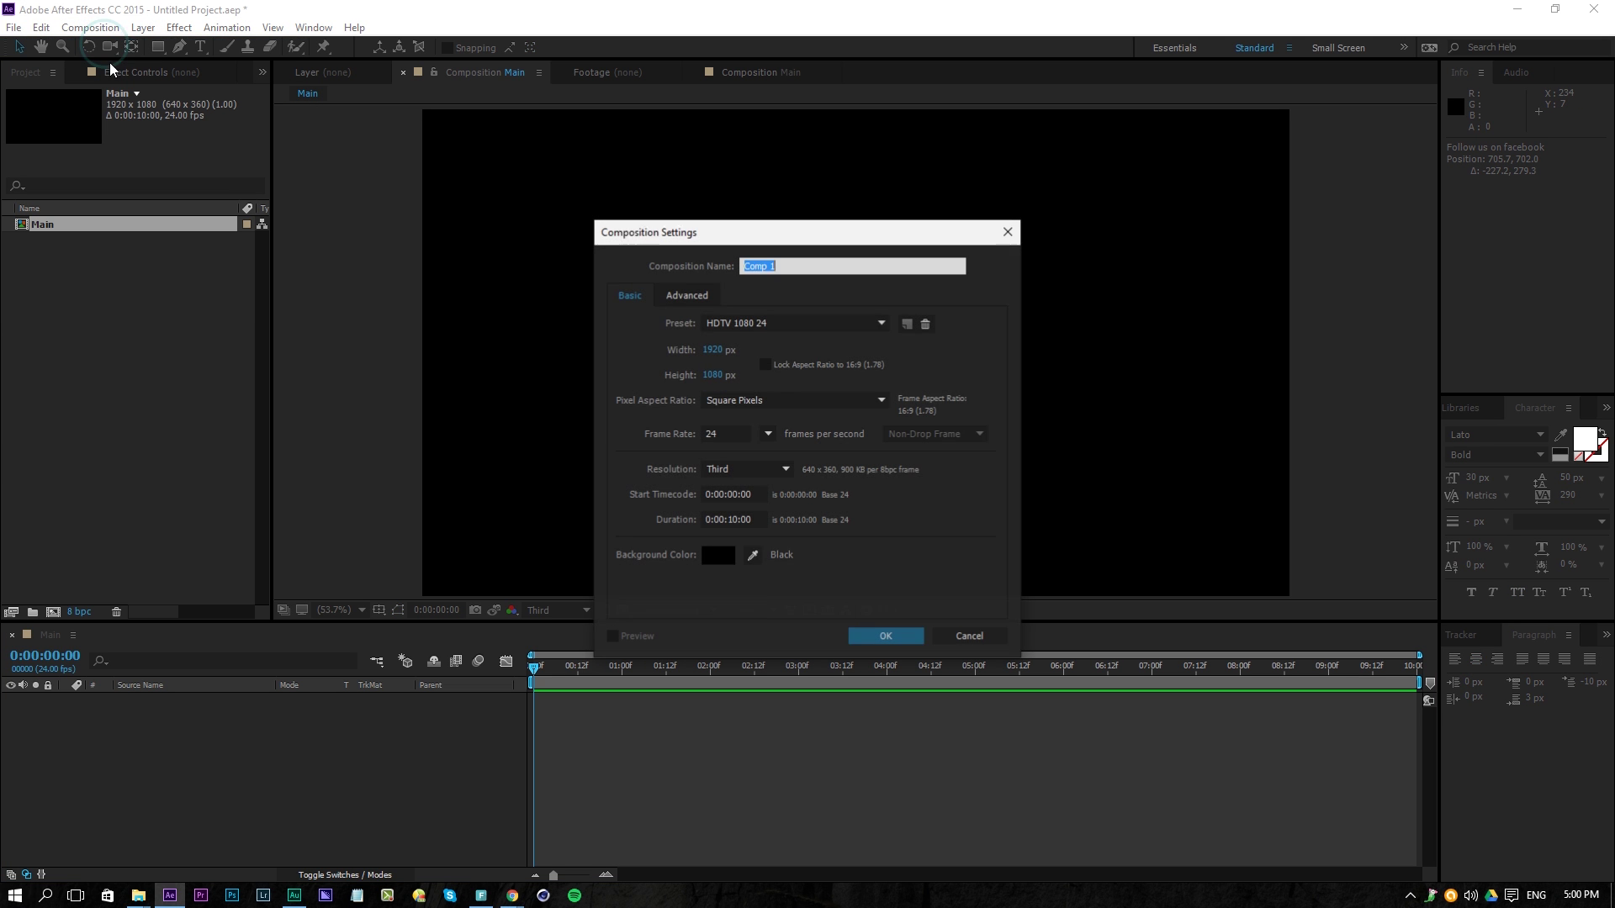
type("Logo")
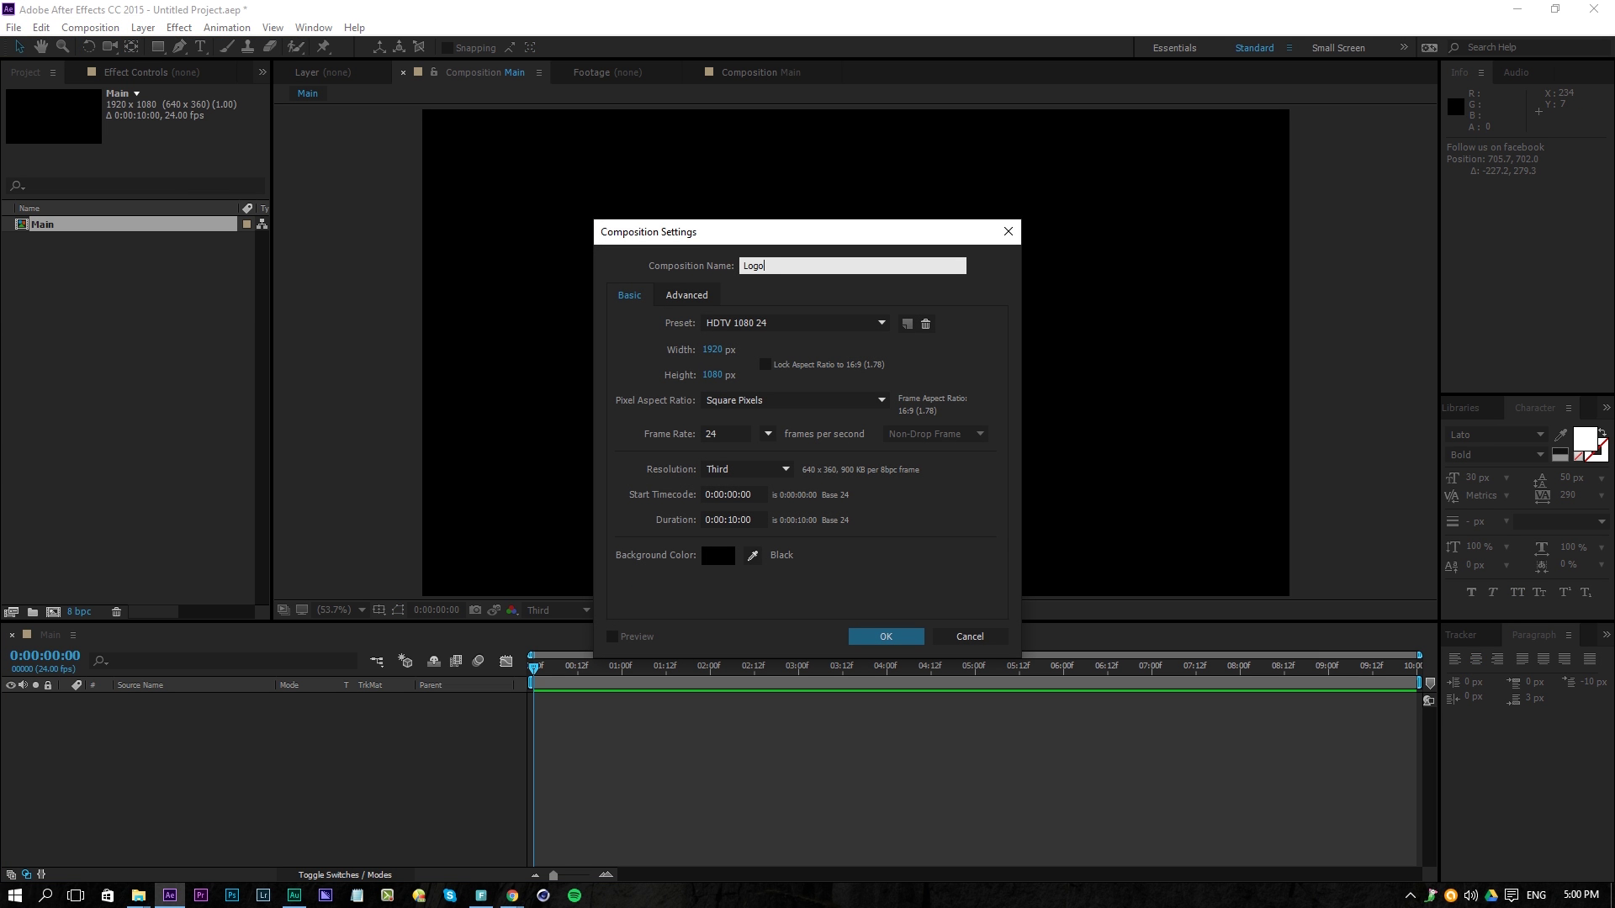
left_click(720, 353)
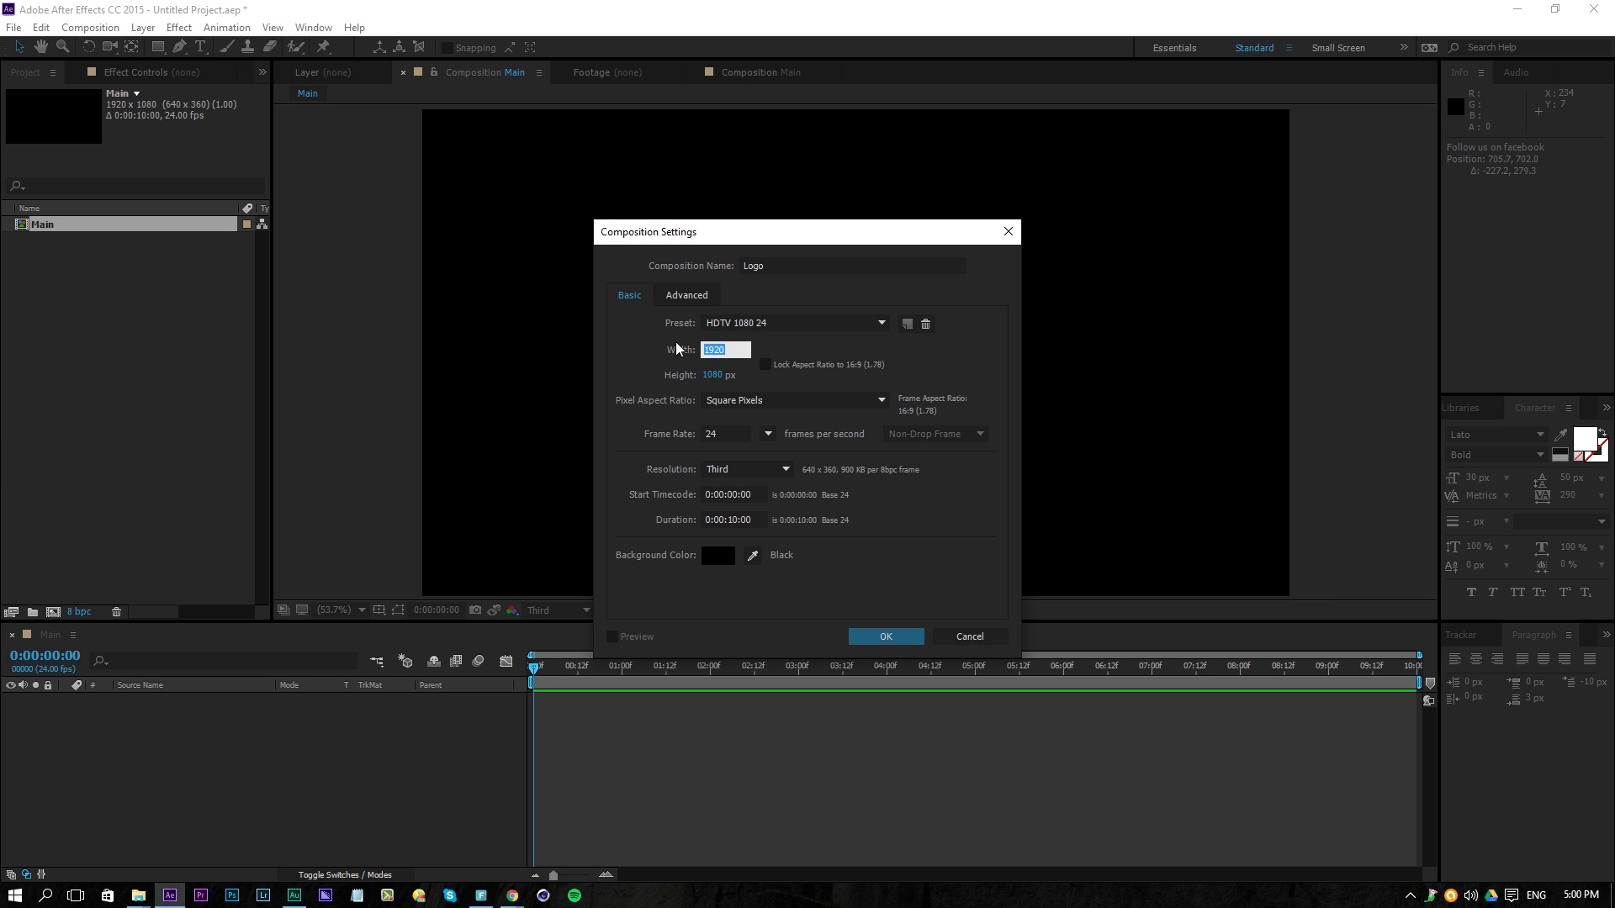
type("350")
left_click(712, 375)
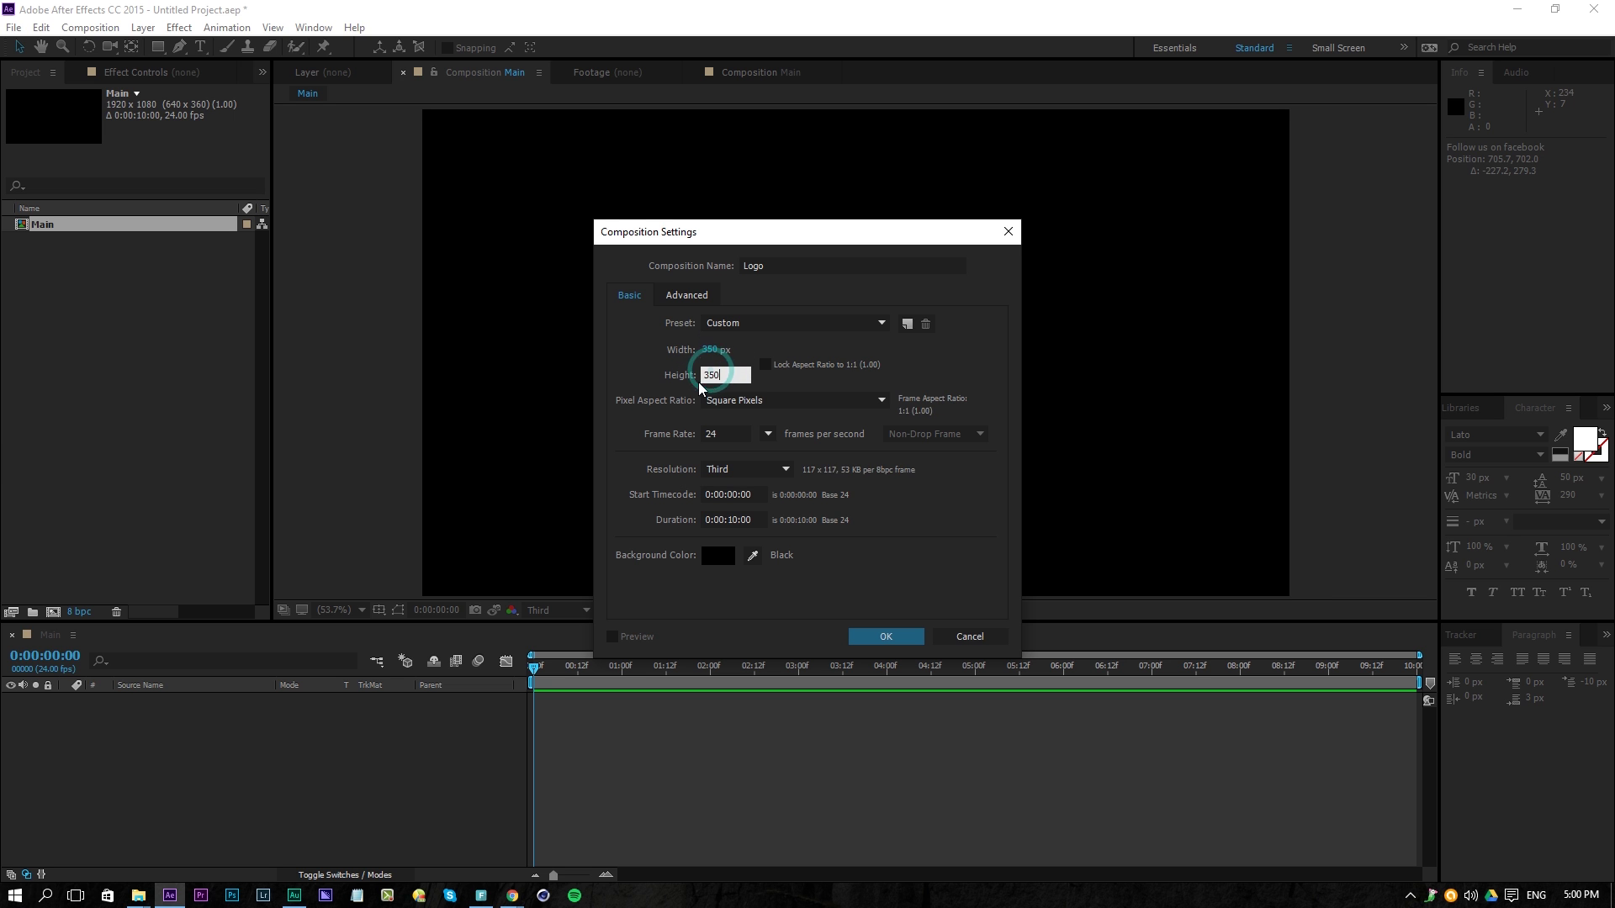
type("350")
key("Return")
Import the Lower-Thirds.png image and add it as a layer to the Logo composition
right_click(117, 380)
mouse_move(210, 465)
left_click(523, 462)
double_click(205, 164)
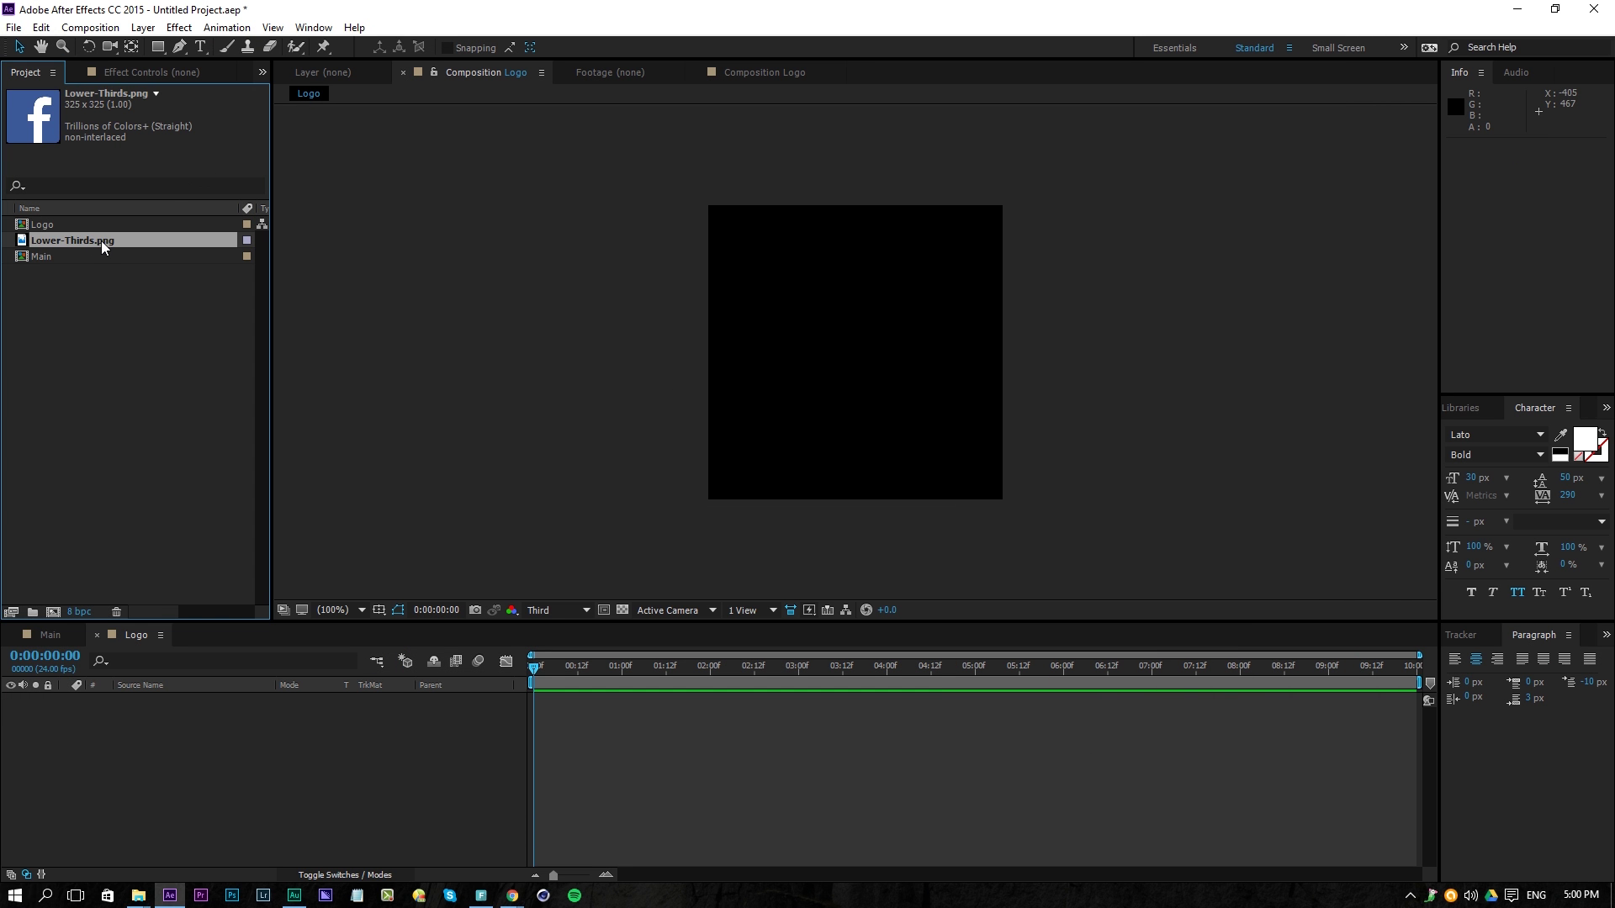
left_click_drag(92, 243, 245, 750)
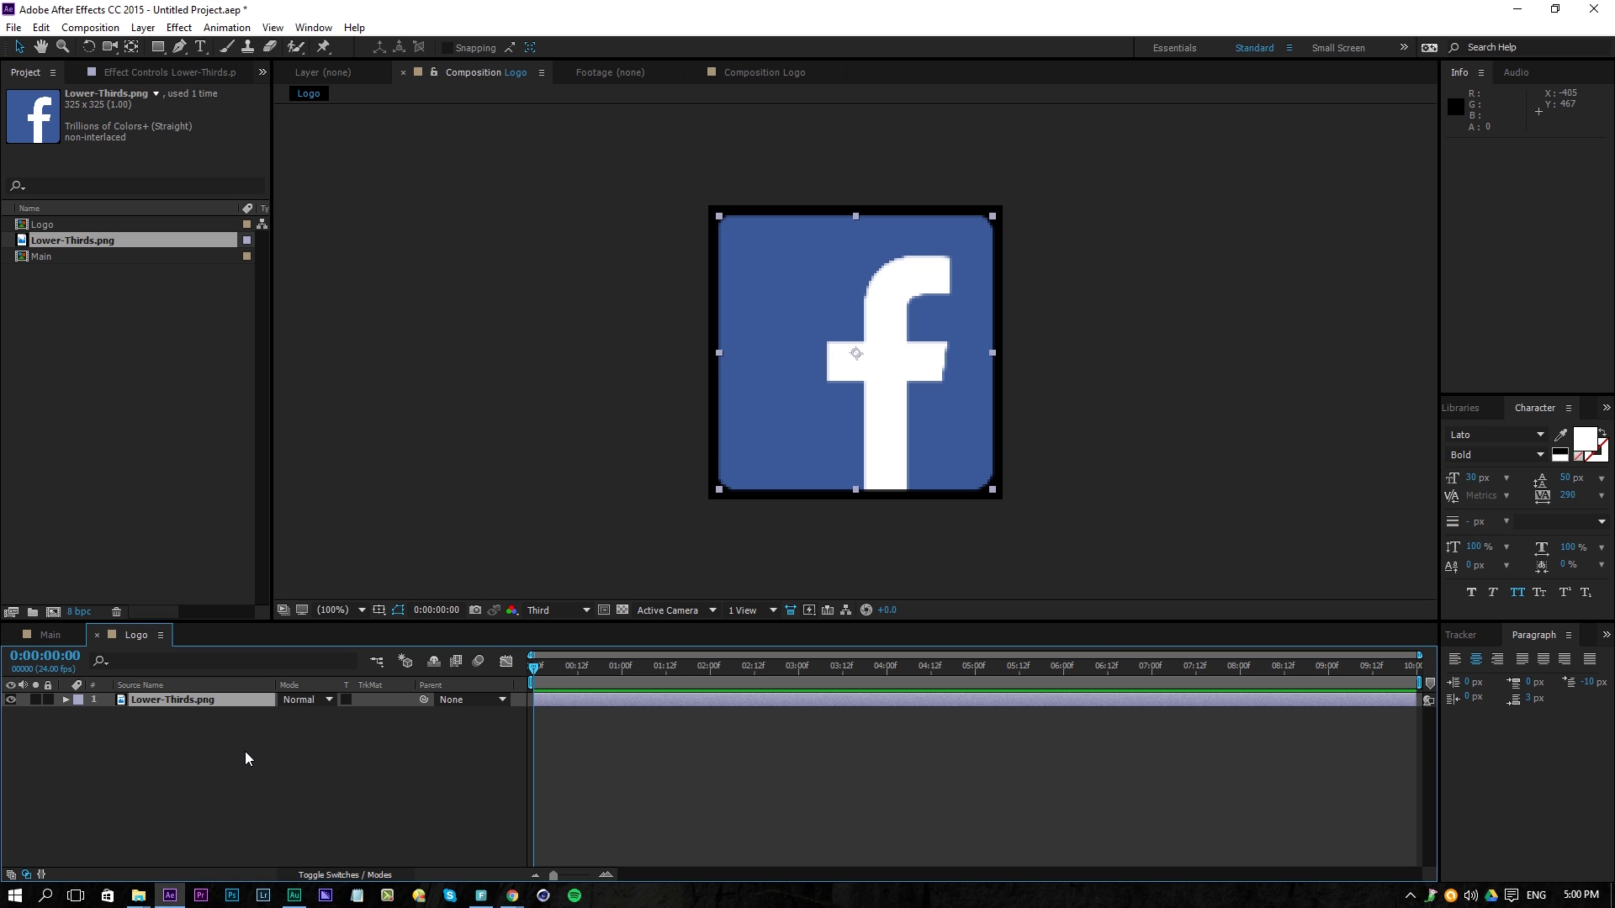
Add a 350 × 350 px solid layer to the Logo composition, with its colour sampled from the blue of the Facebook image
right_click(244, 783)
mouse_move(307, 621)
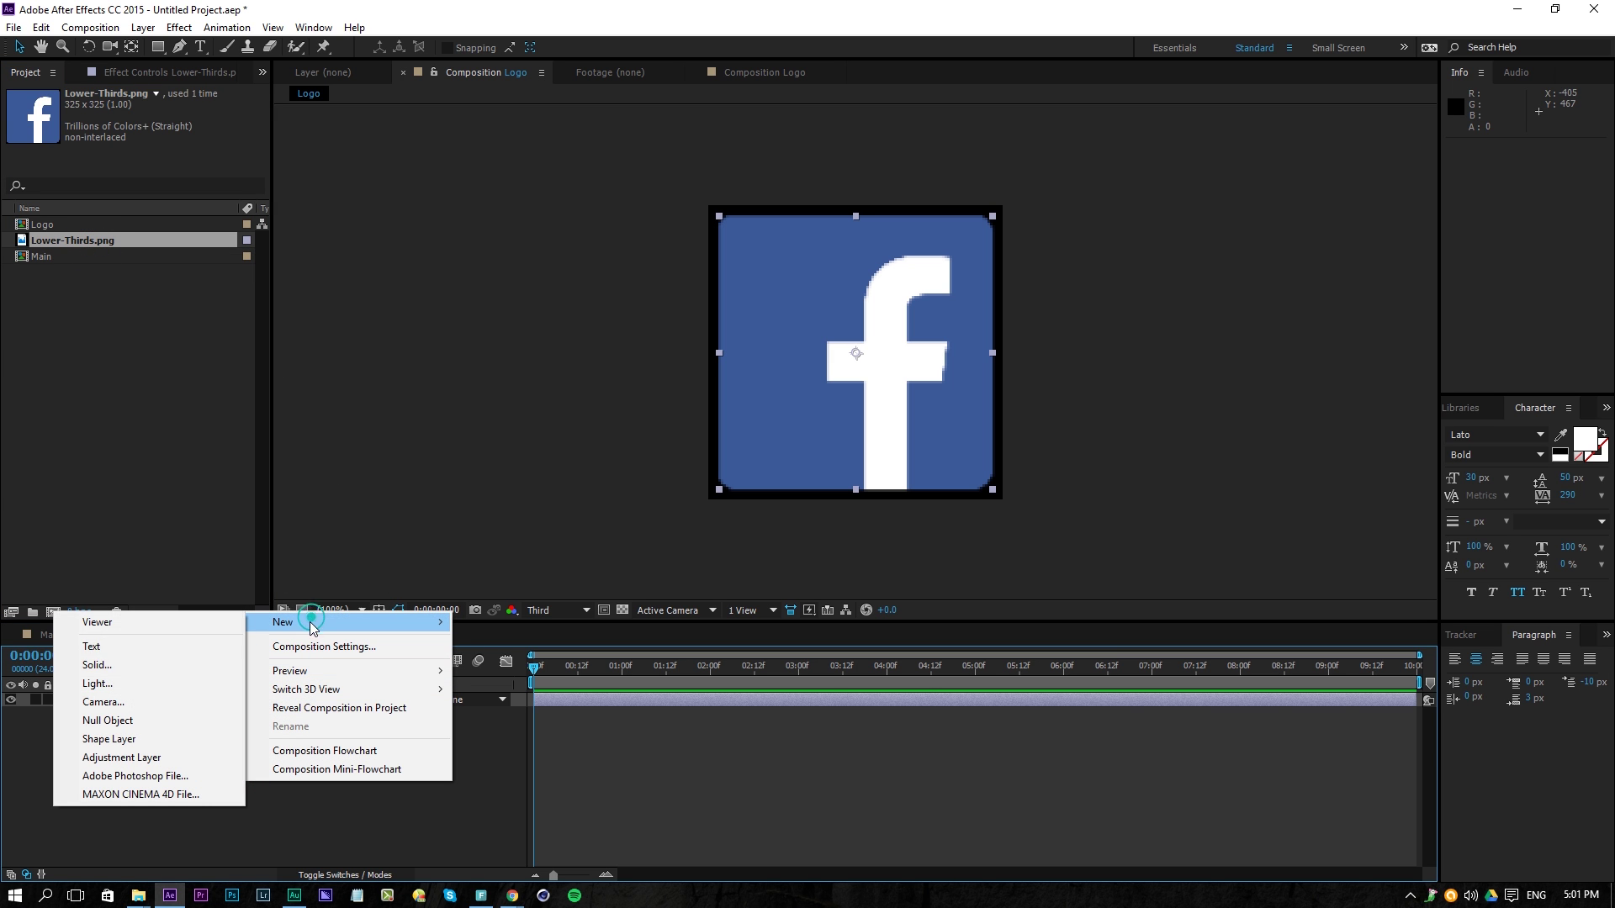
left_click(153, 668)
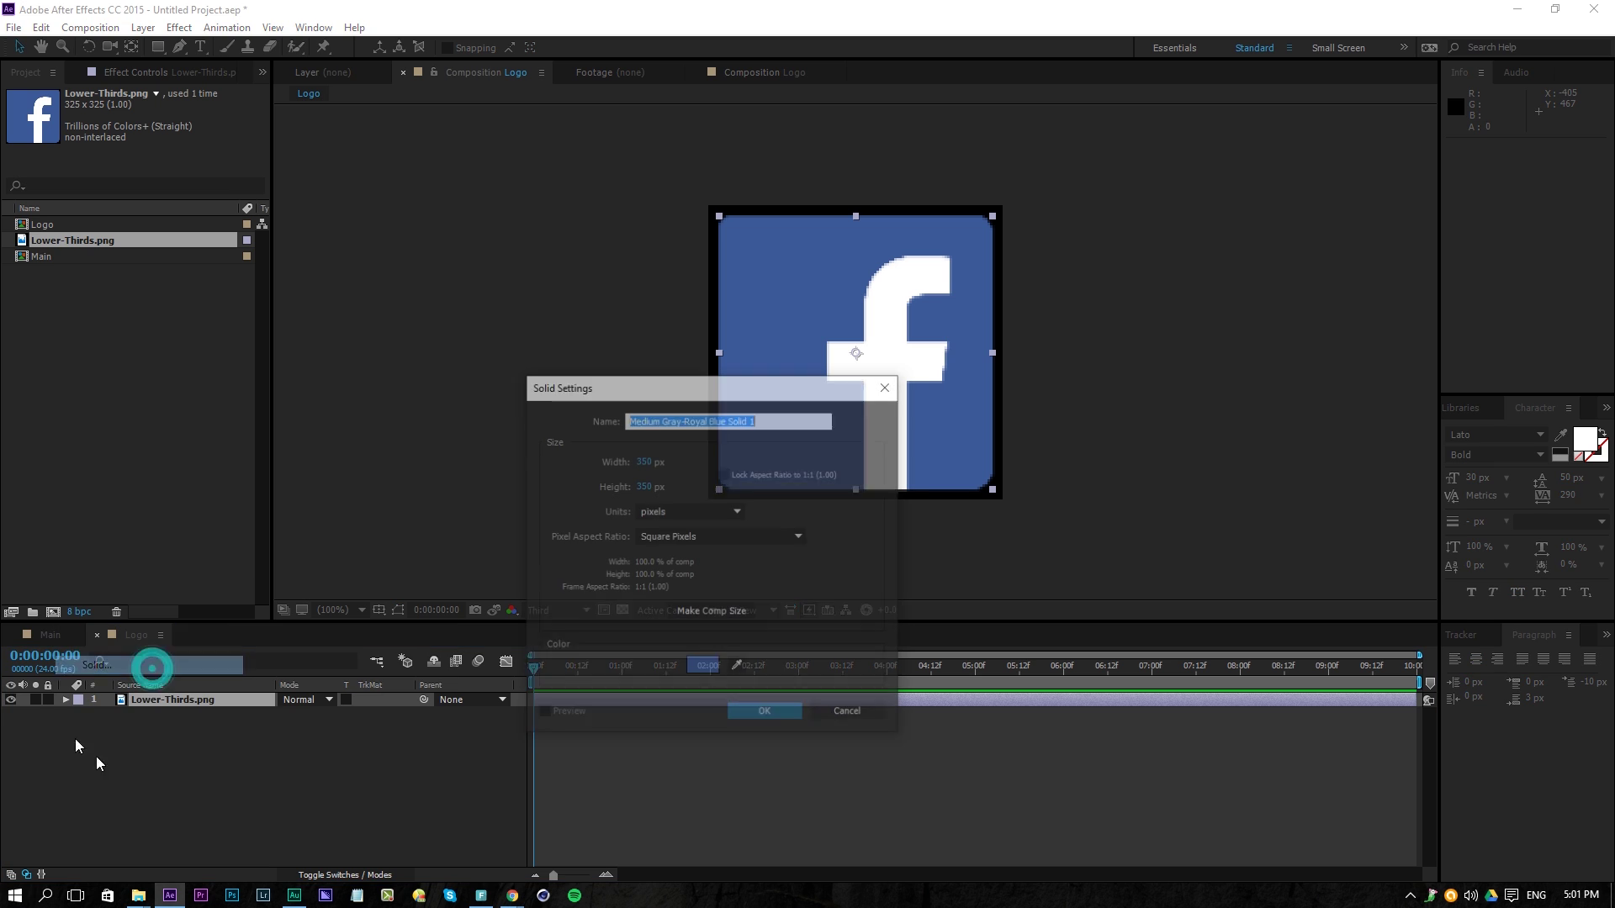
left_click(738, 668)
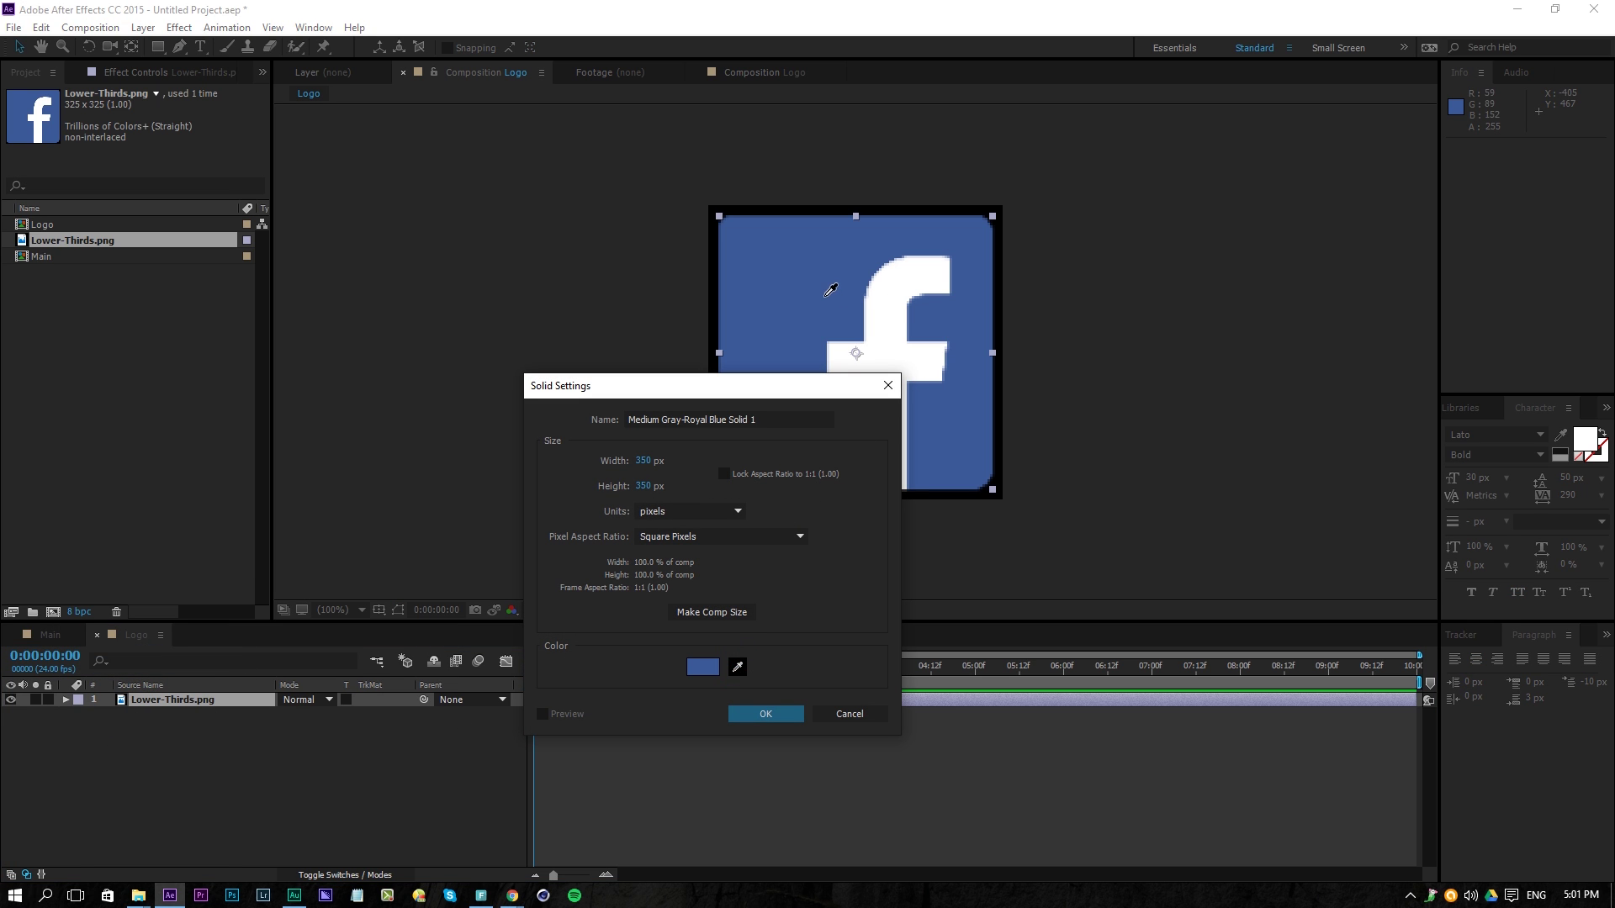
left_click(790, 266)
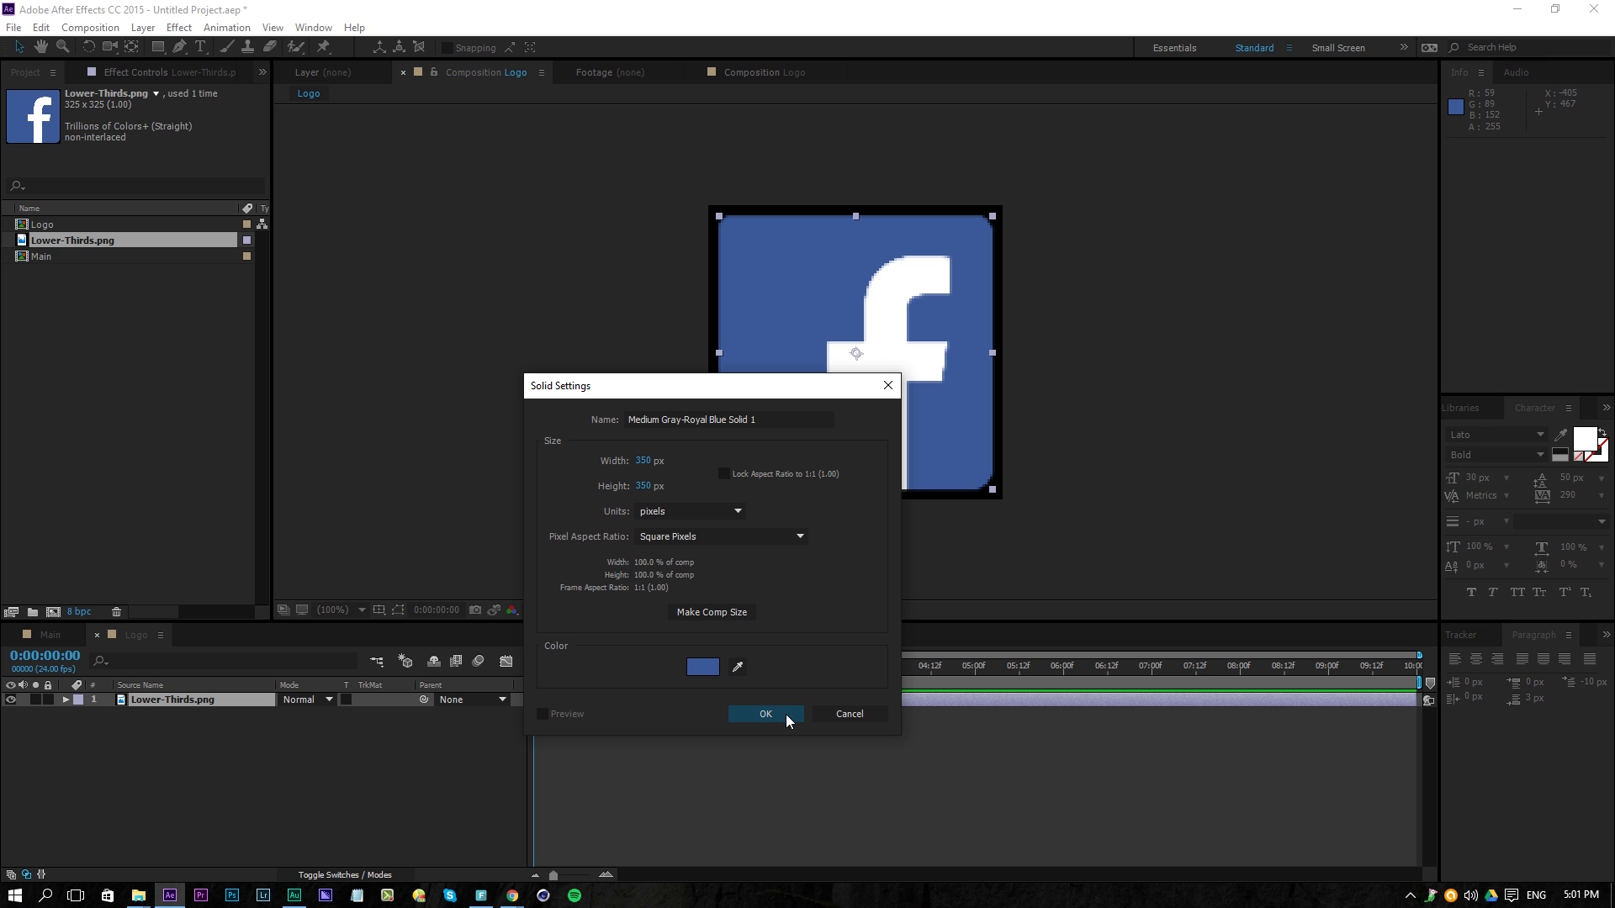
left_click(785, 711)
Move the blue solid beneath the Lower-Thirds.png layer and rename it "Background"
left_click_drag(214, 699, 215, 759)
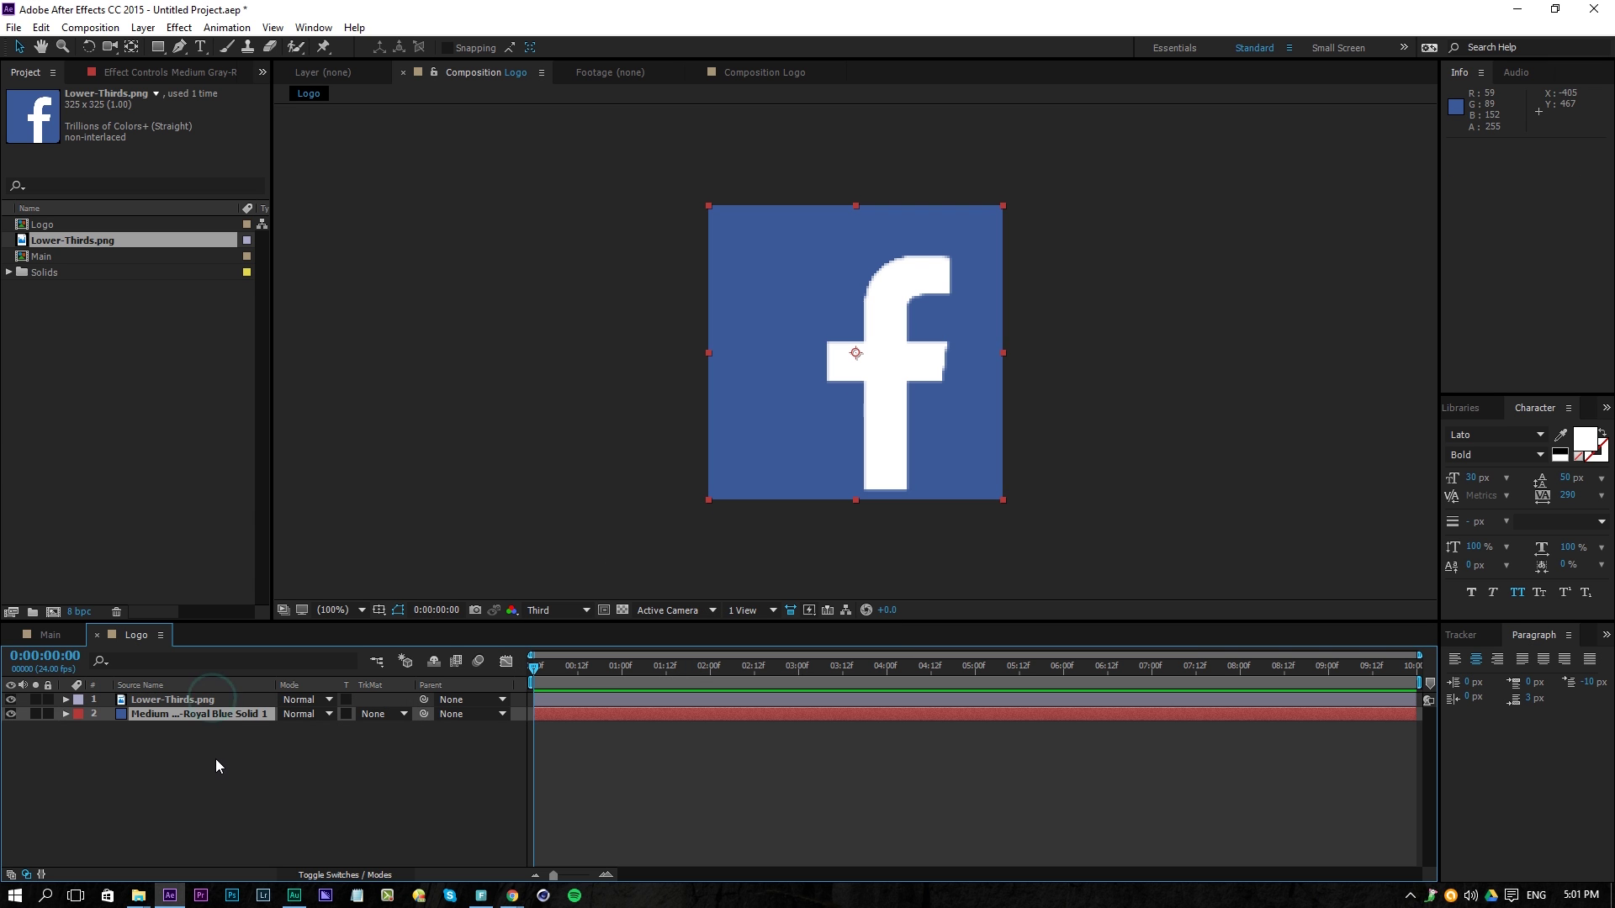
key("Return")
type("Background")
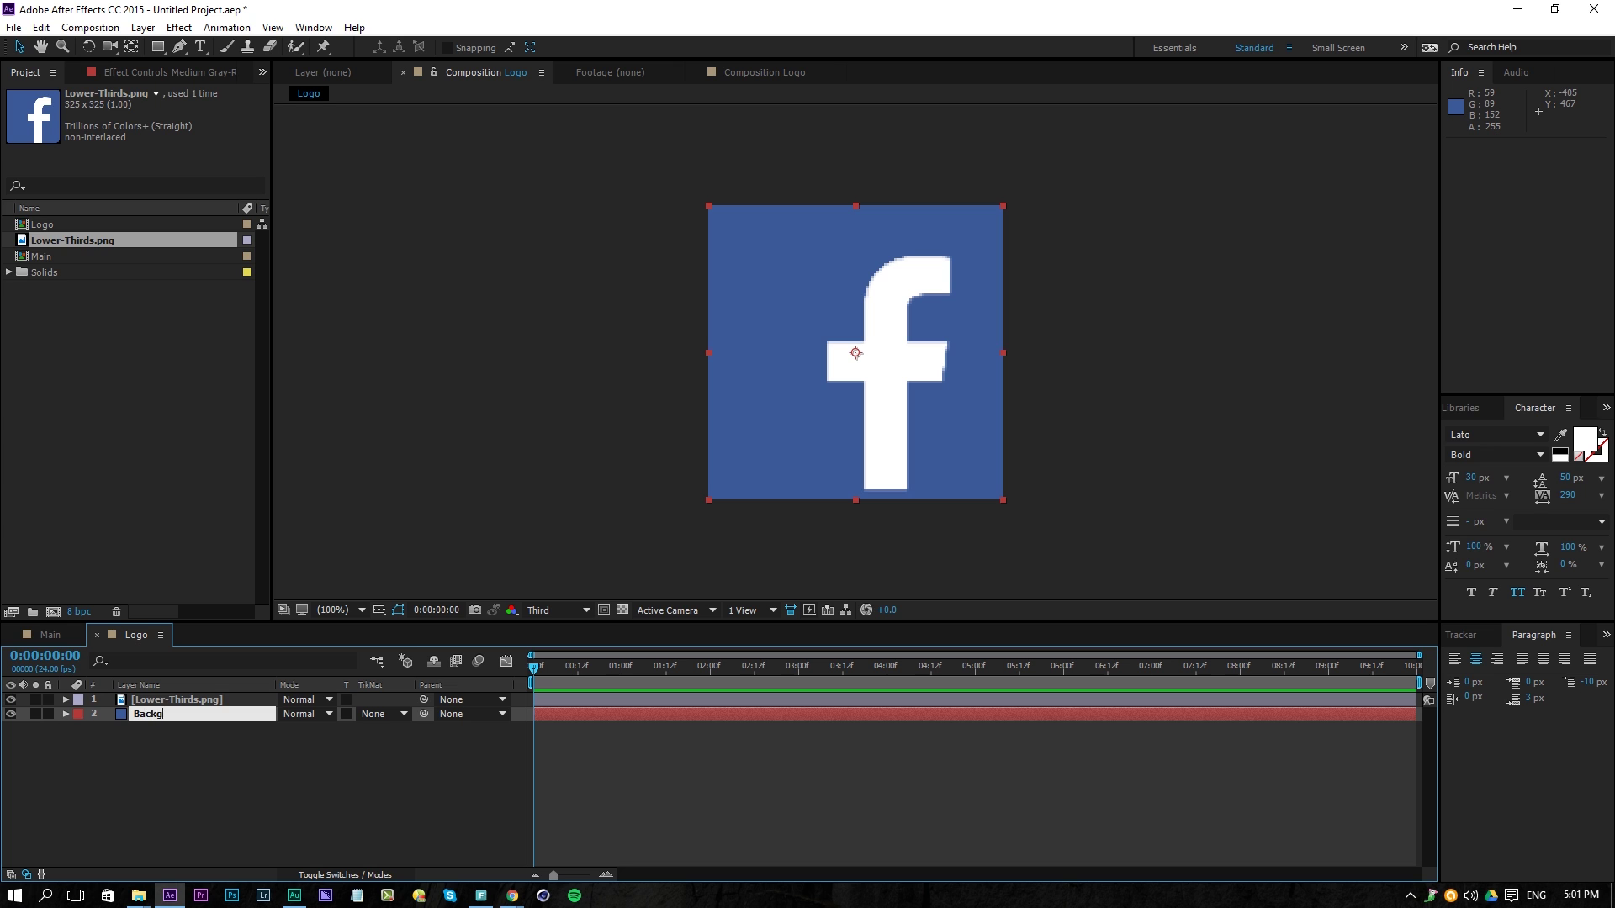
key("Return")
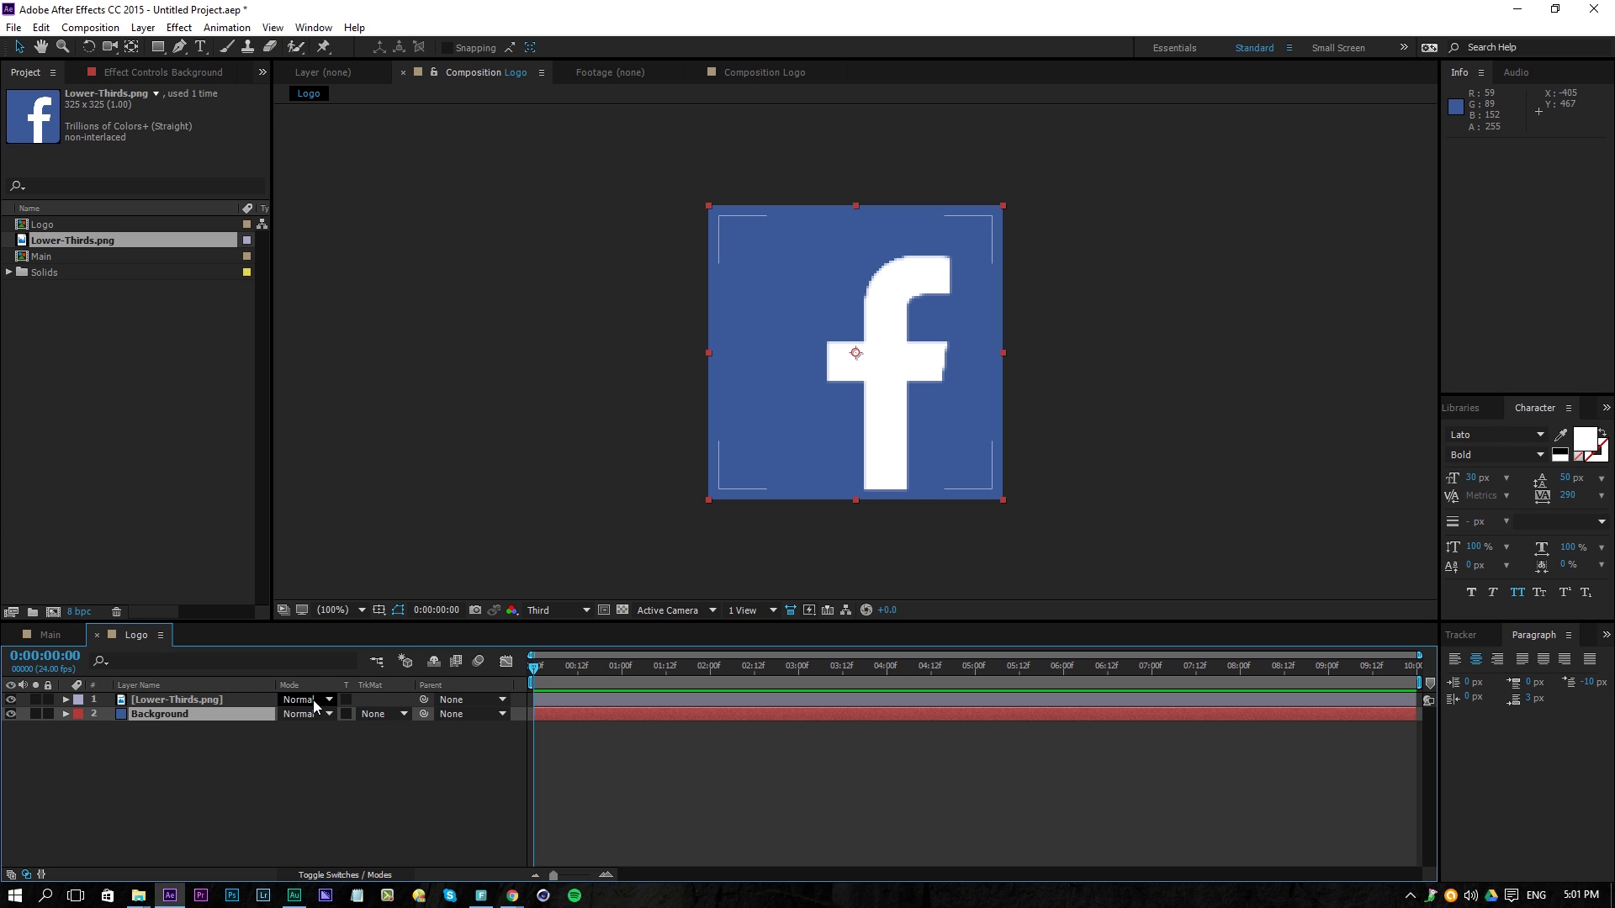
Add the Logo composition to Main and place it in the lower-left part of the frame, at about 310, 730
left_click(52, 635)
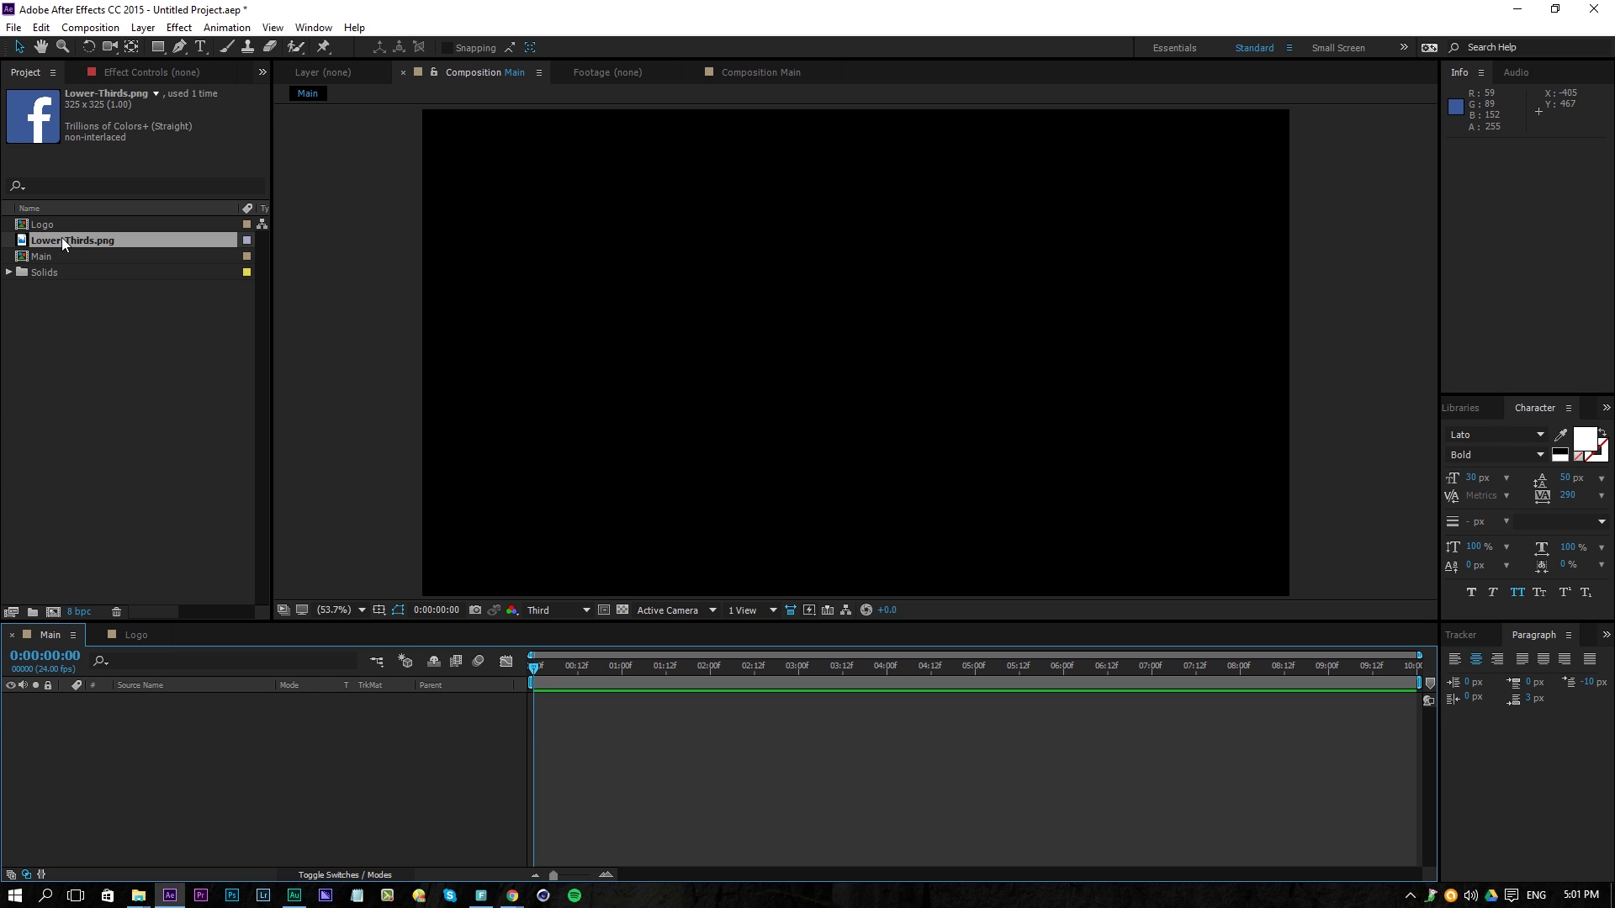
left_click_drag(49, 226, 232, 777)
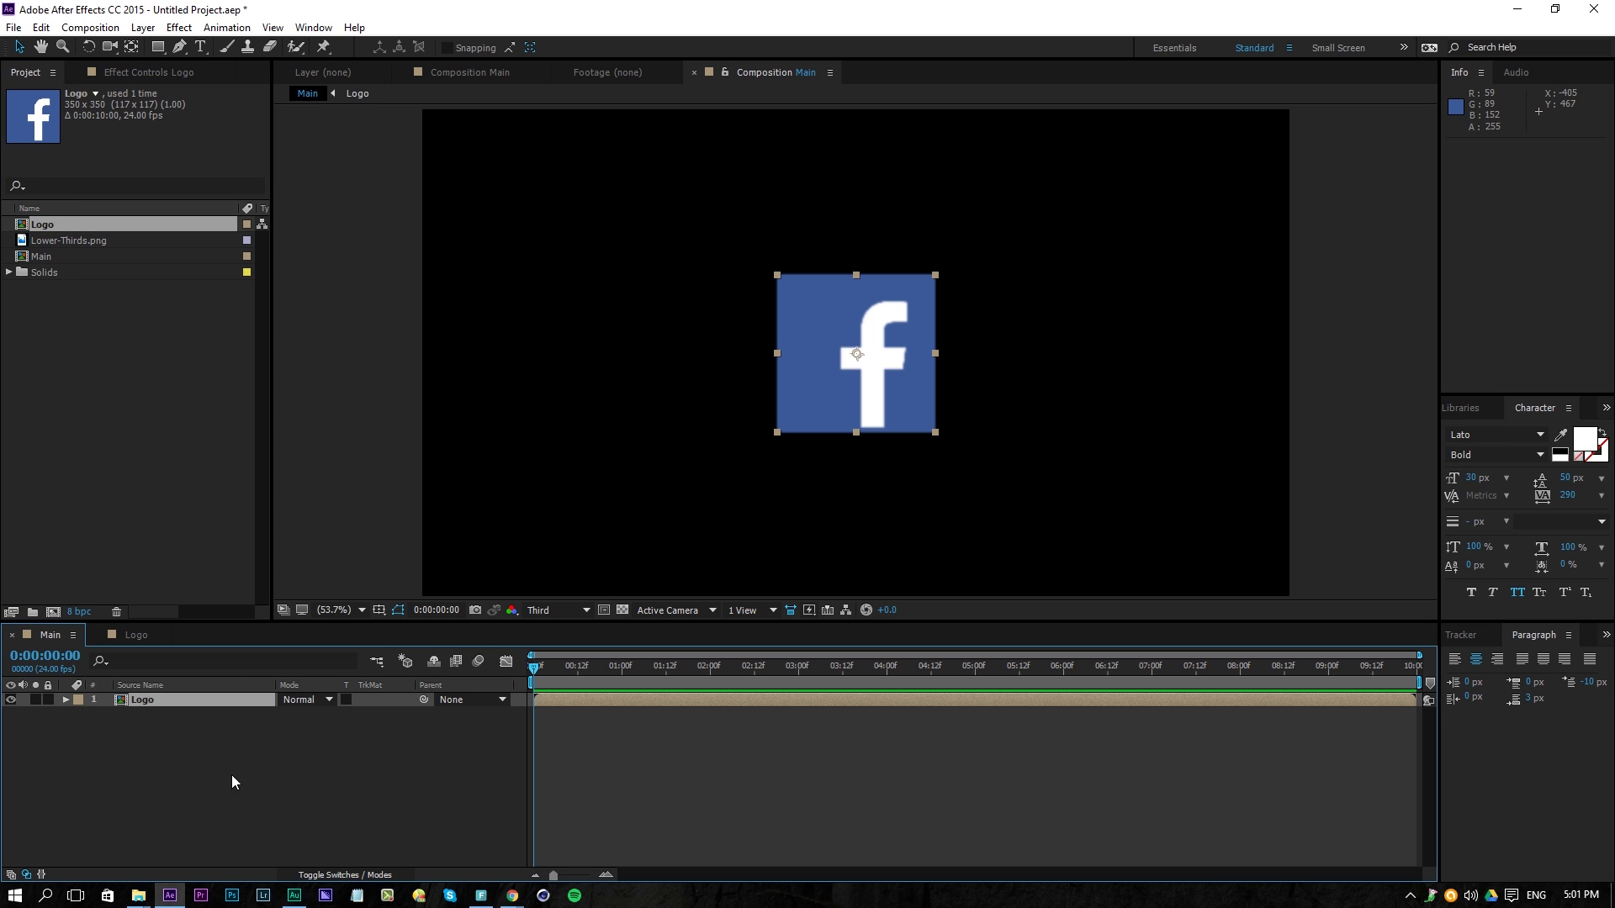
left_click_drag(837, 404, 544, 490)
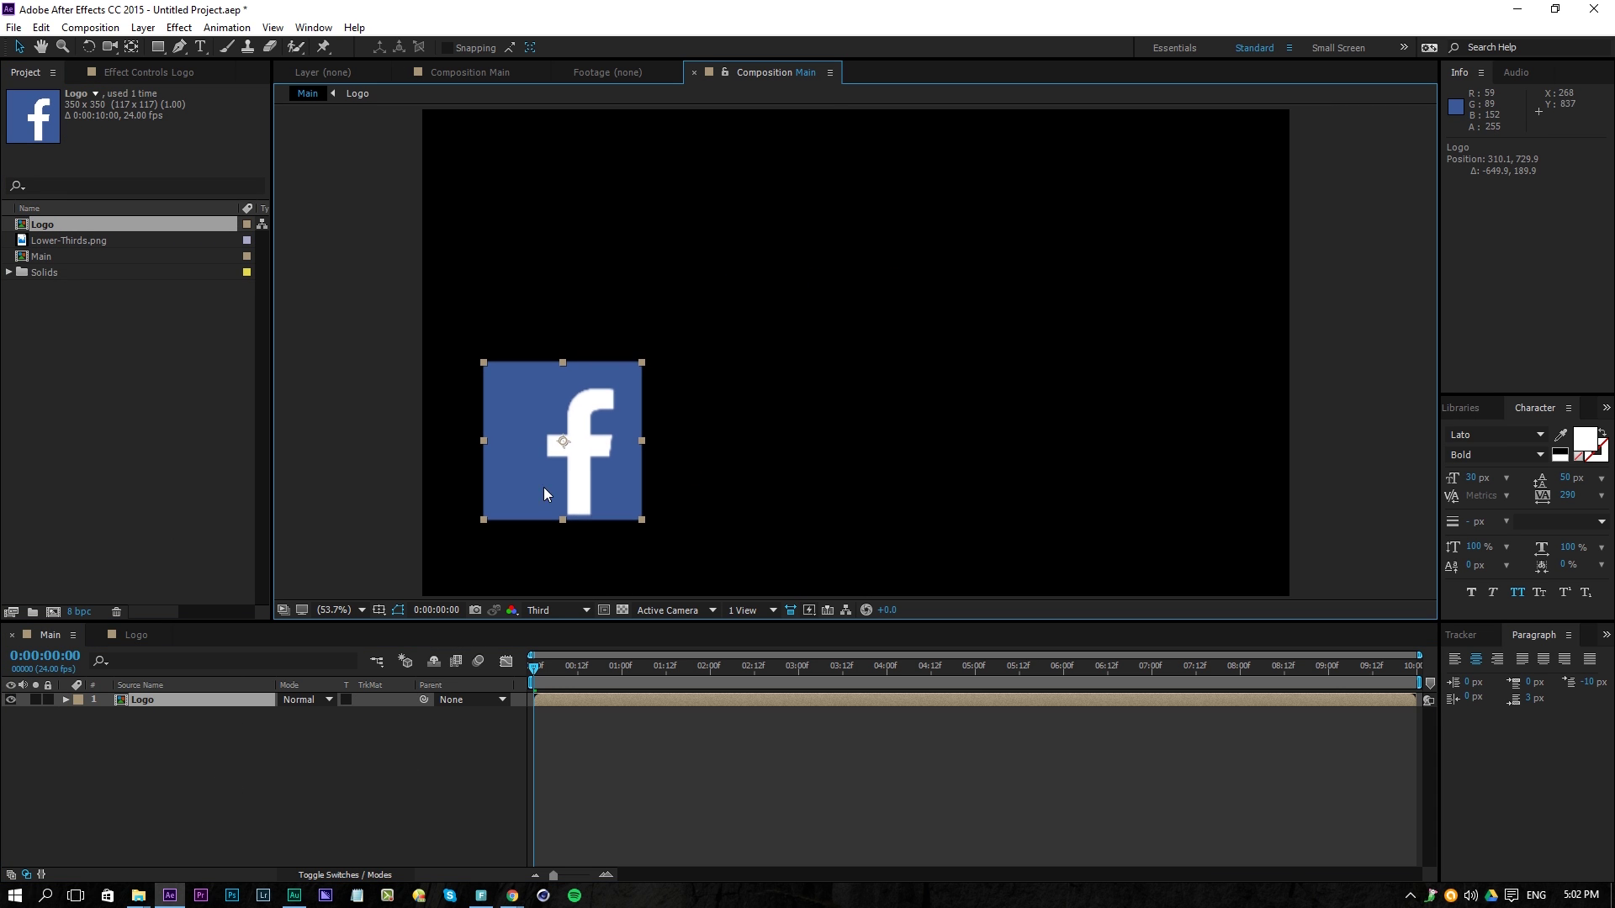
Add the text "follow us on facebook" beside the logo in Main, with tracking set to 250
left_click(200, 47)
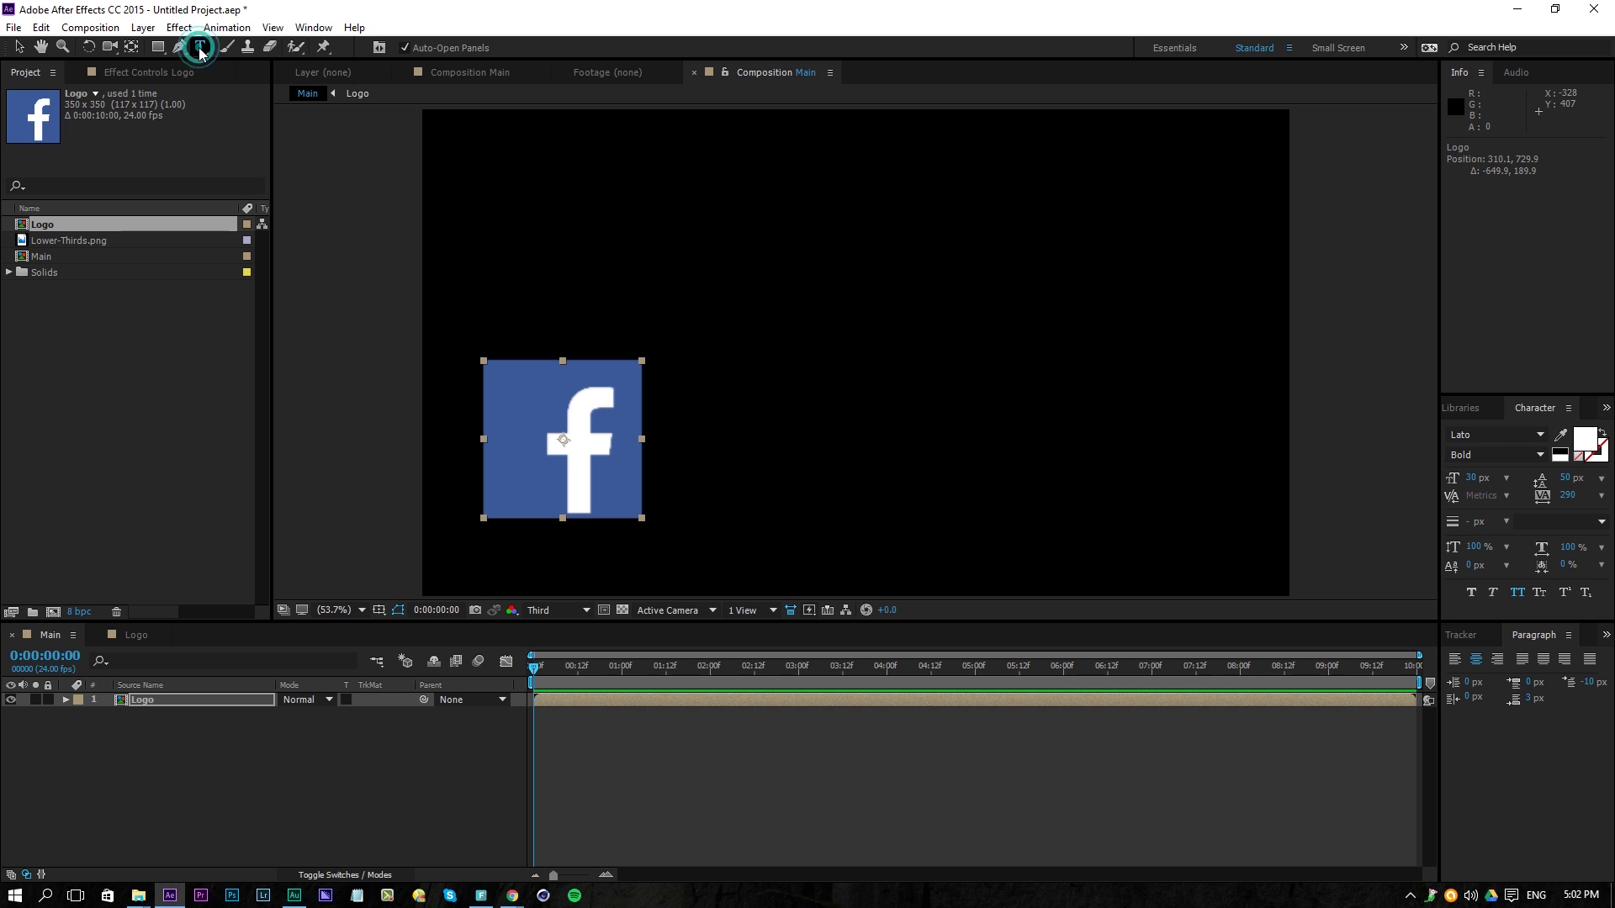
left_click(782, 388)
type("follow us on facebook")
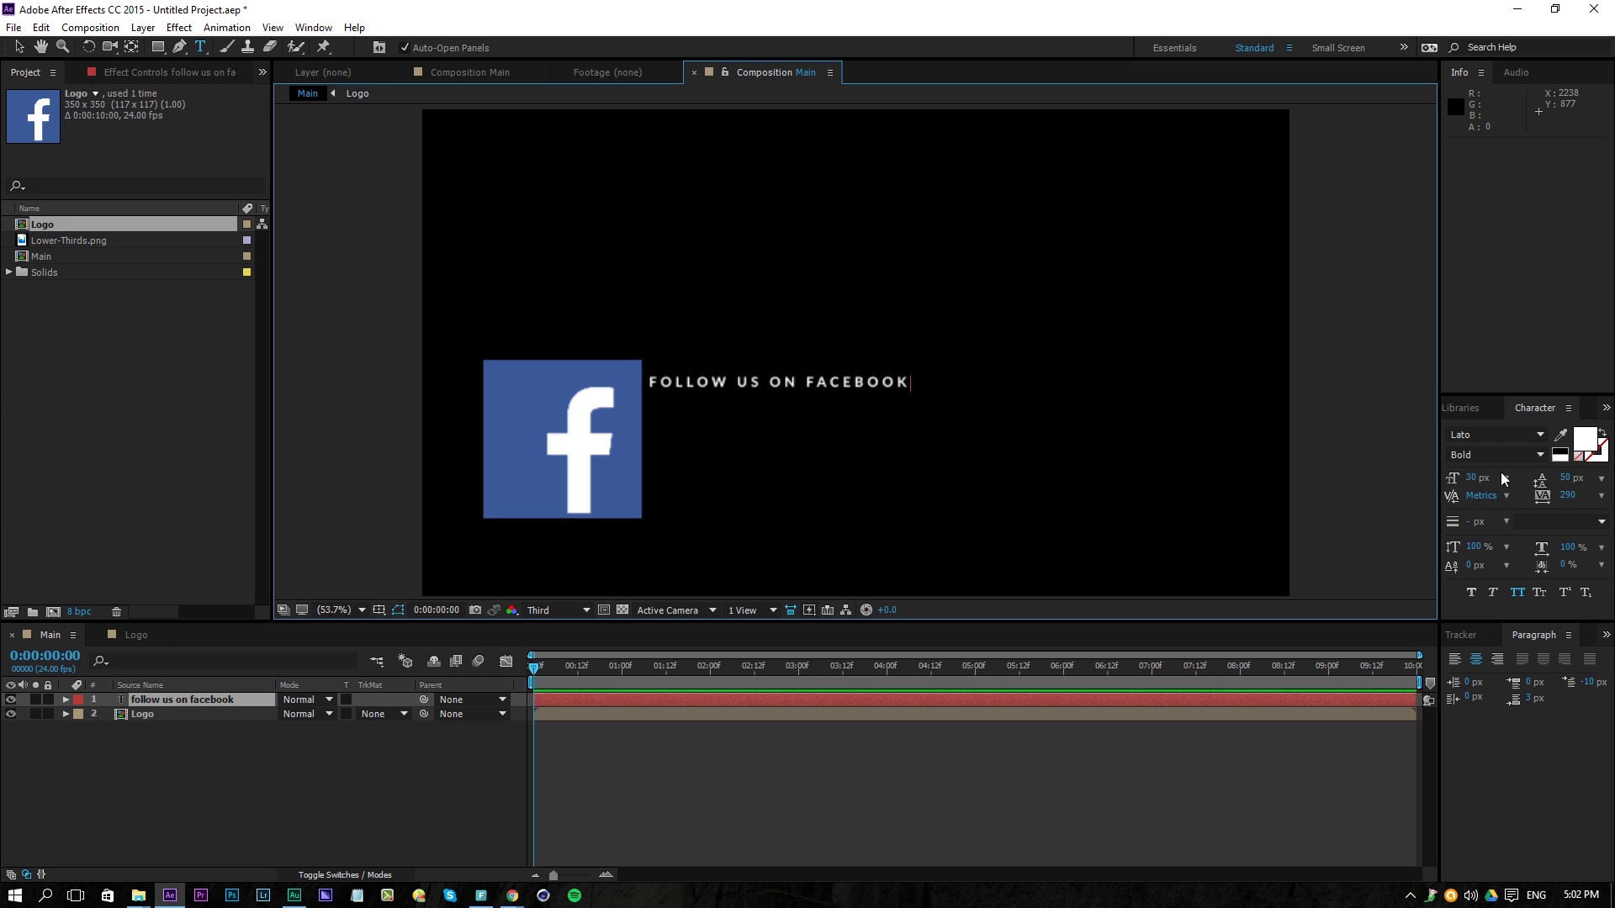
left_click(1568, 496)
type("250")
key("Return")
Shift the "follow us on facebook" text away from the logo to about 931, 613
left_click(19, 46)
left_click(757, 389)
left_click_drag(811, 385, 873, 383)
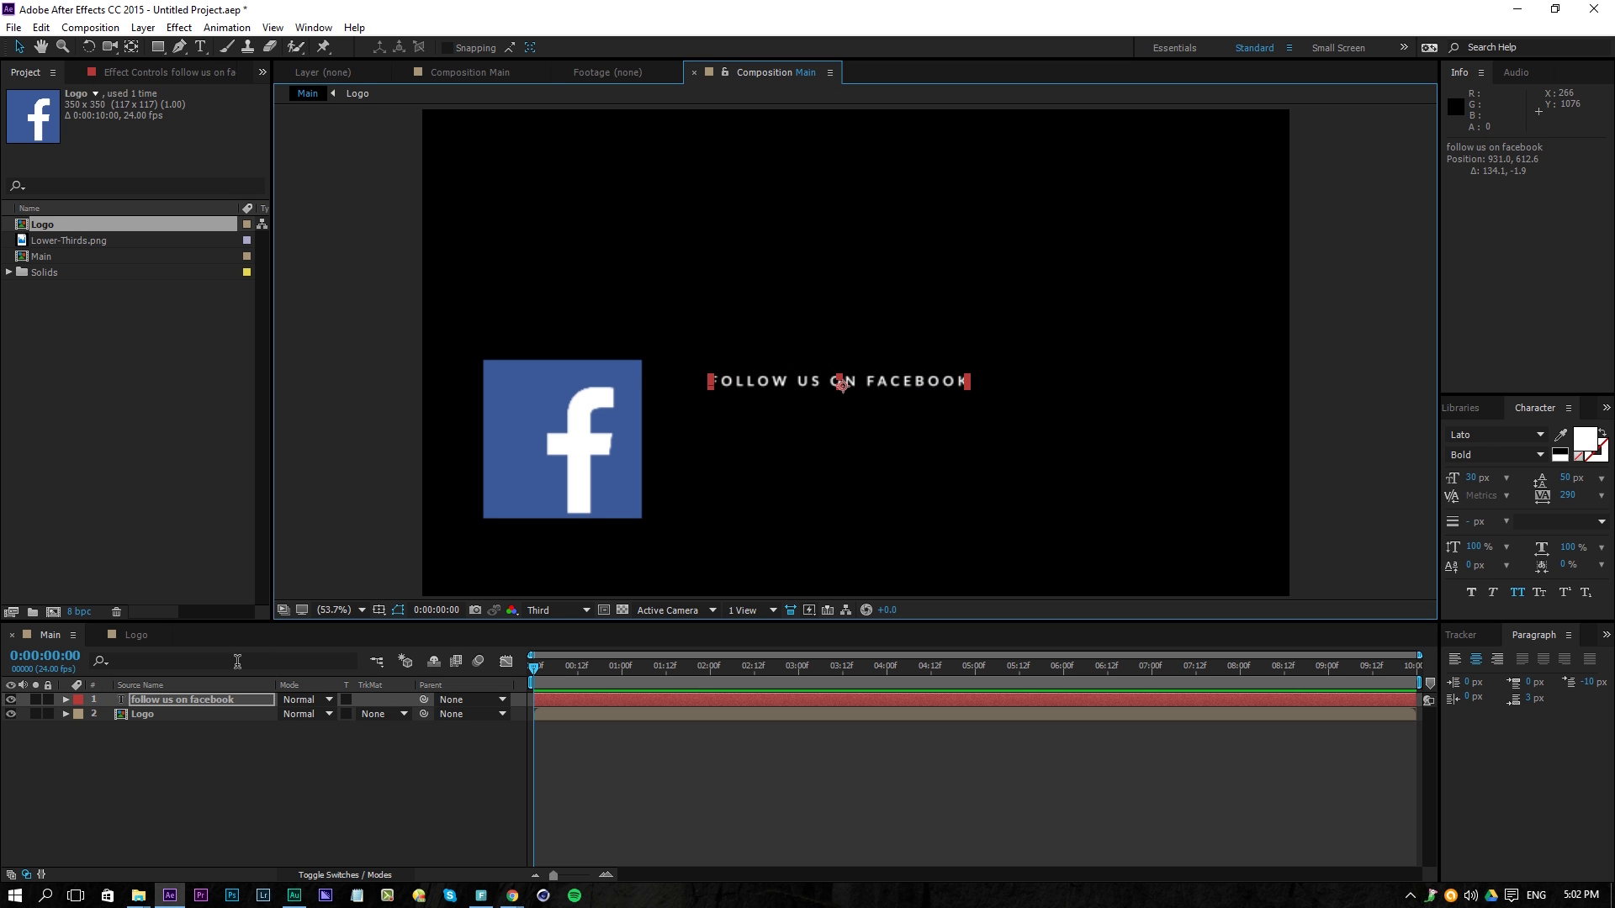
Duplicate the "follow us on facebook" text layer and move the copy straight down to about 931, 698
left_click(174, 704)
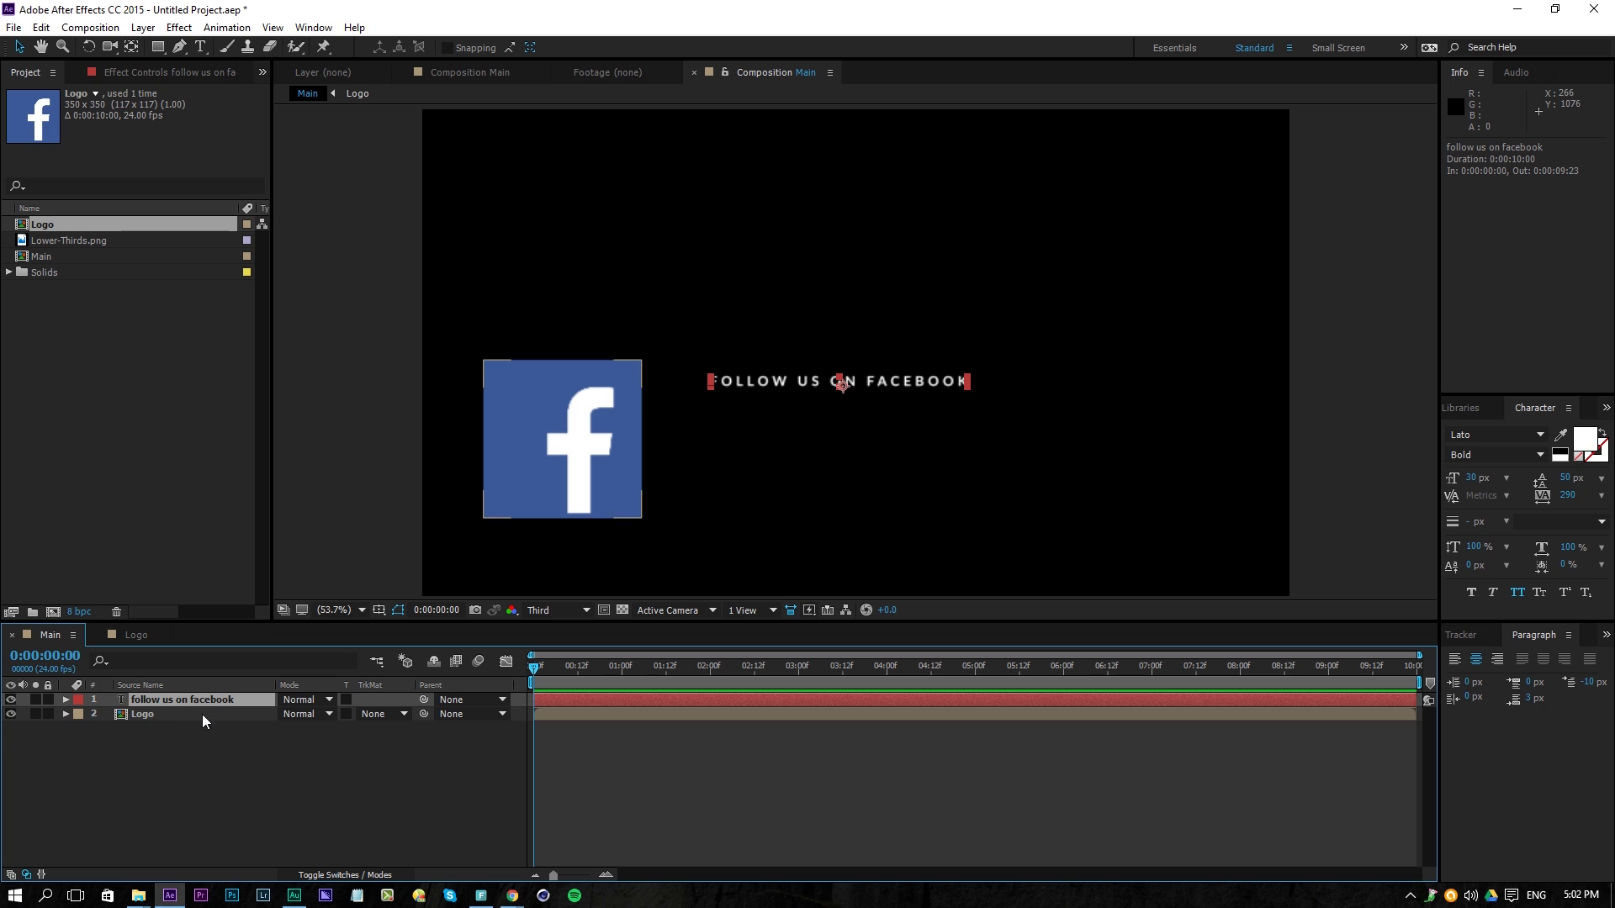
key("ctrl+d")
left_click(792, 380)
left_click_drag(791, 380, 792, 419)
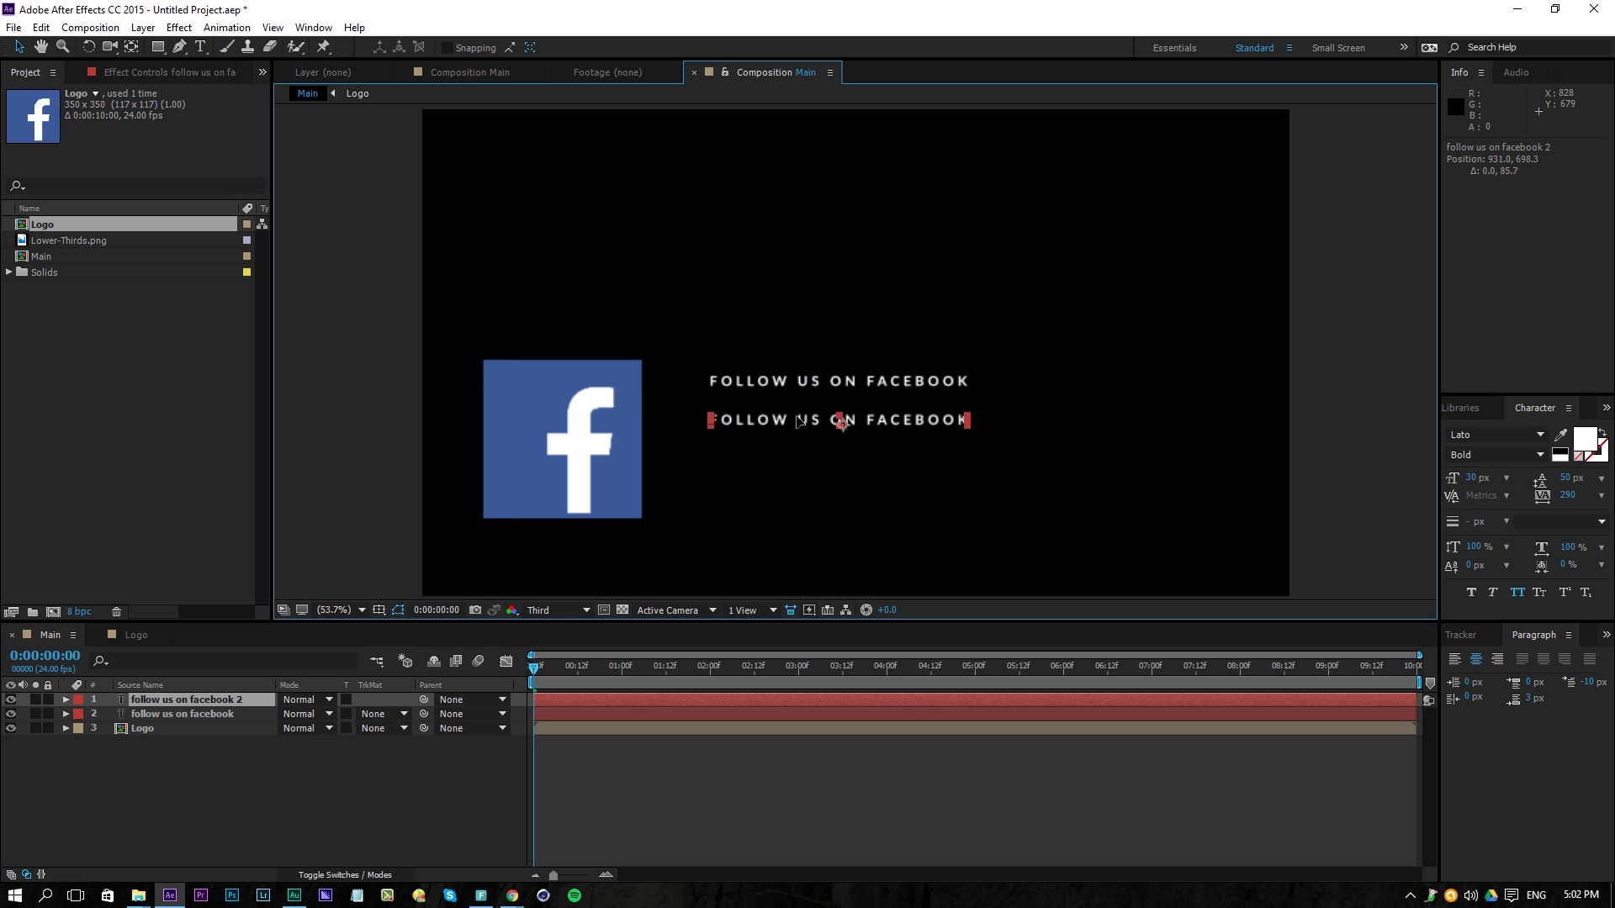
Replace the duplicate's text with "facebook.com/toleratedcinematics" and move it lower beside the logo, to about 1102, 821
key("t")
key("ctrl+t")
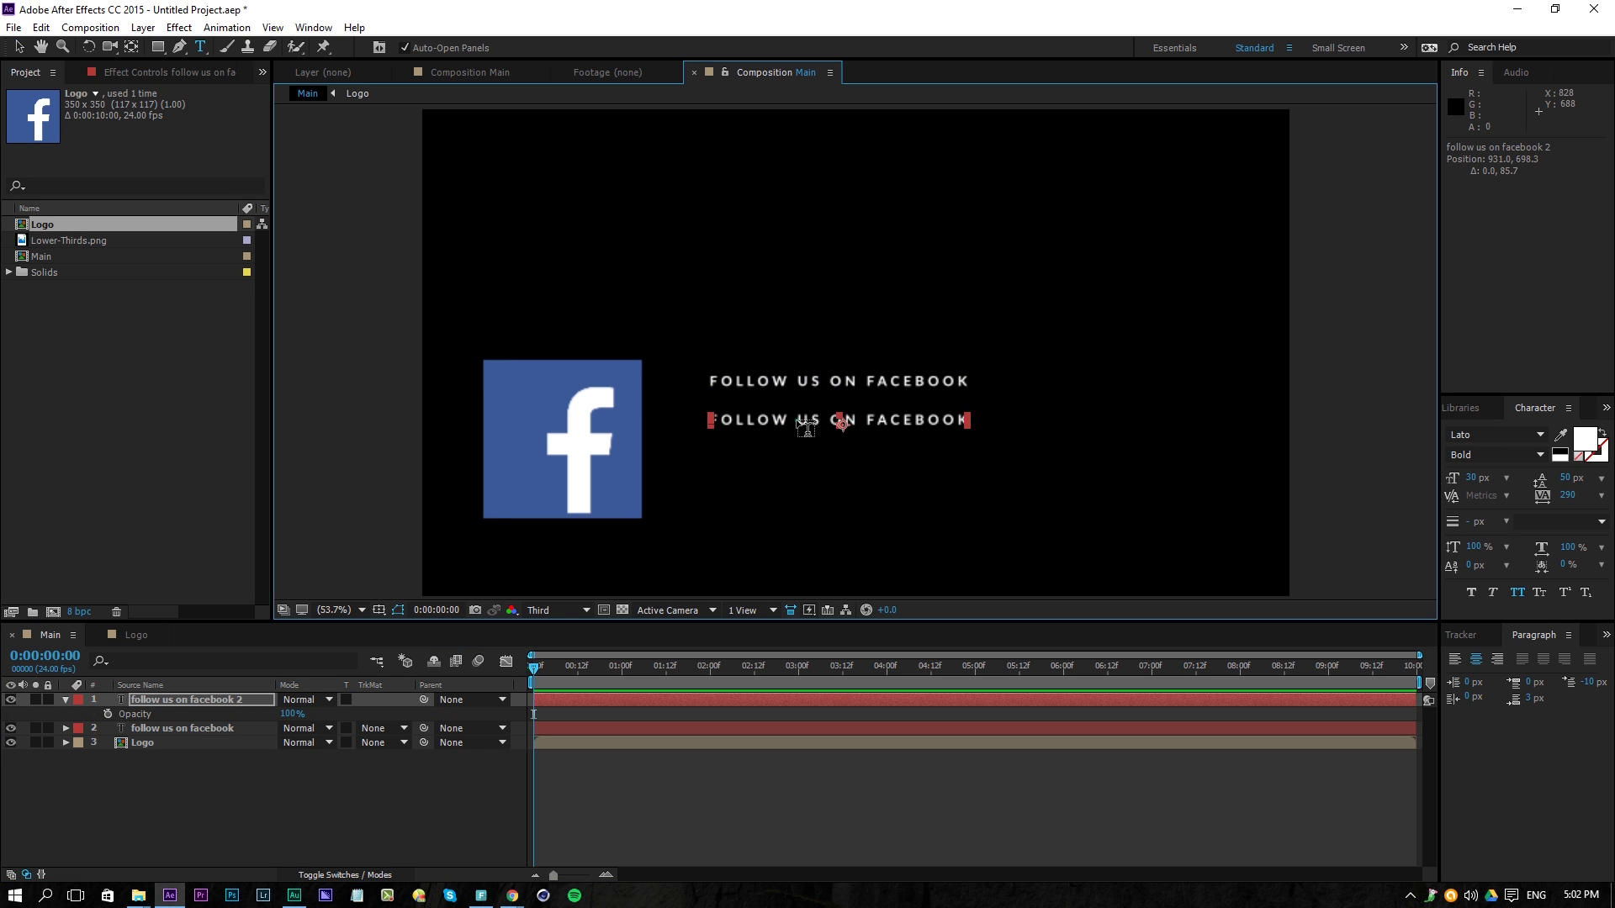
left_click(794, 421)
left_click(219, 698)
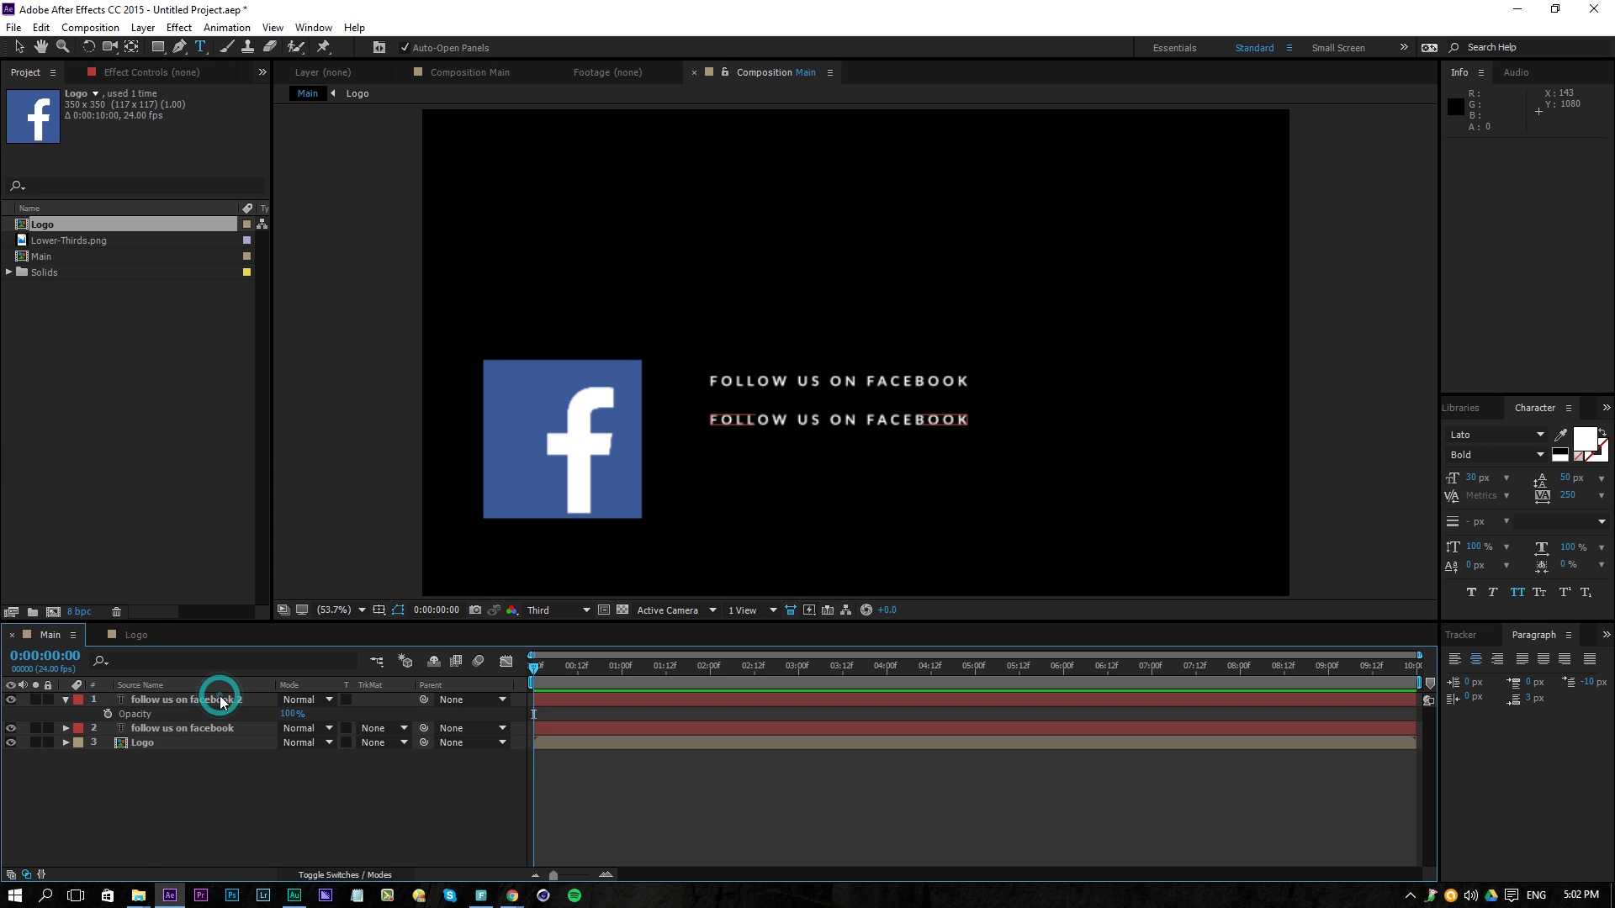
left_click(751, 418)
key("ctrl+a")
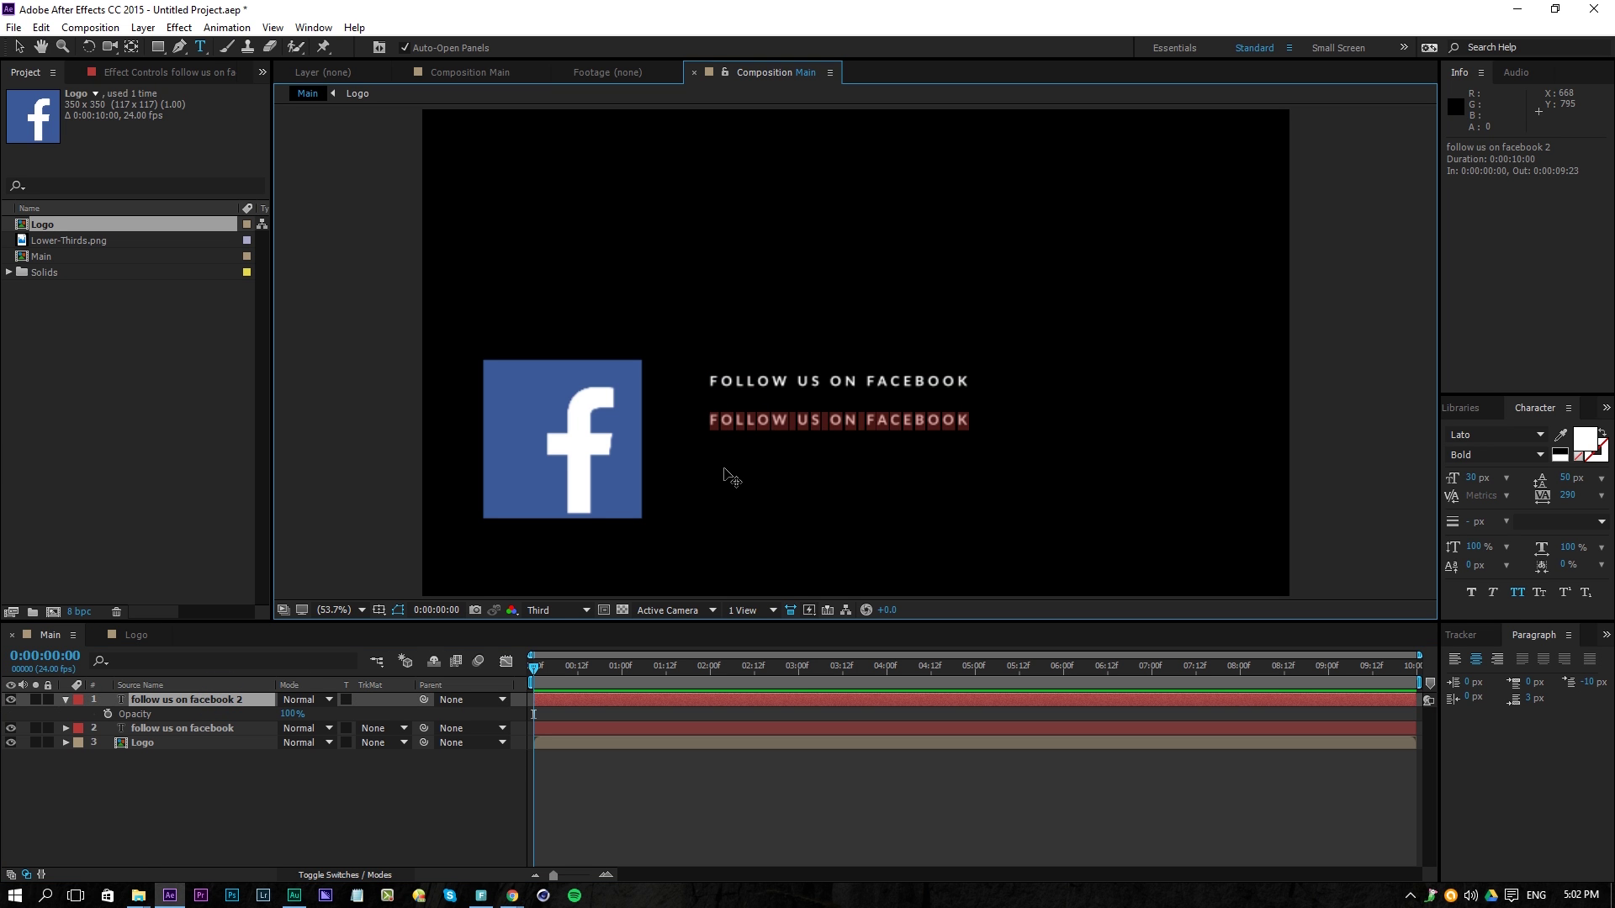
type("facebook.com")
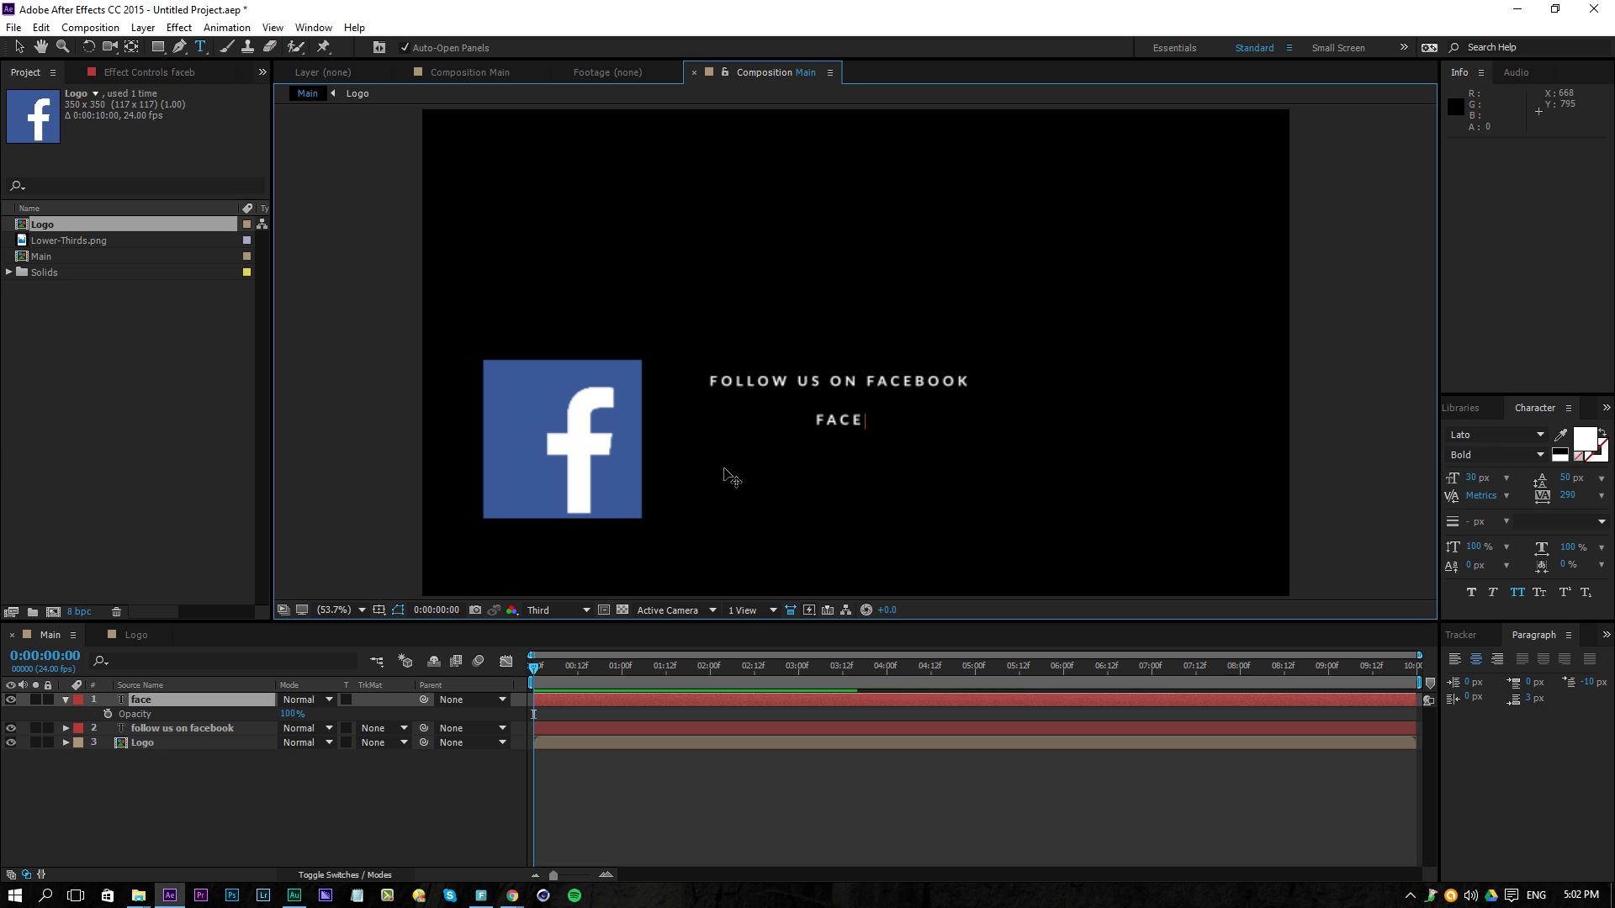
type("/tolerated")
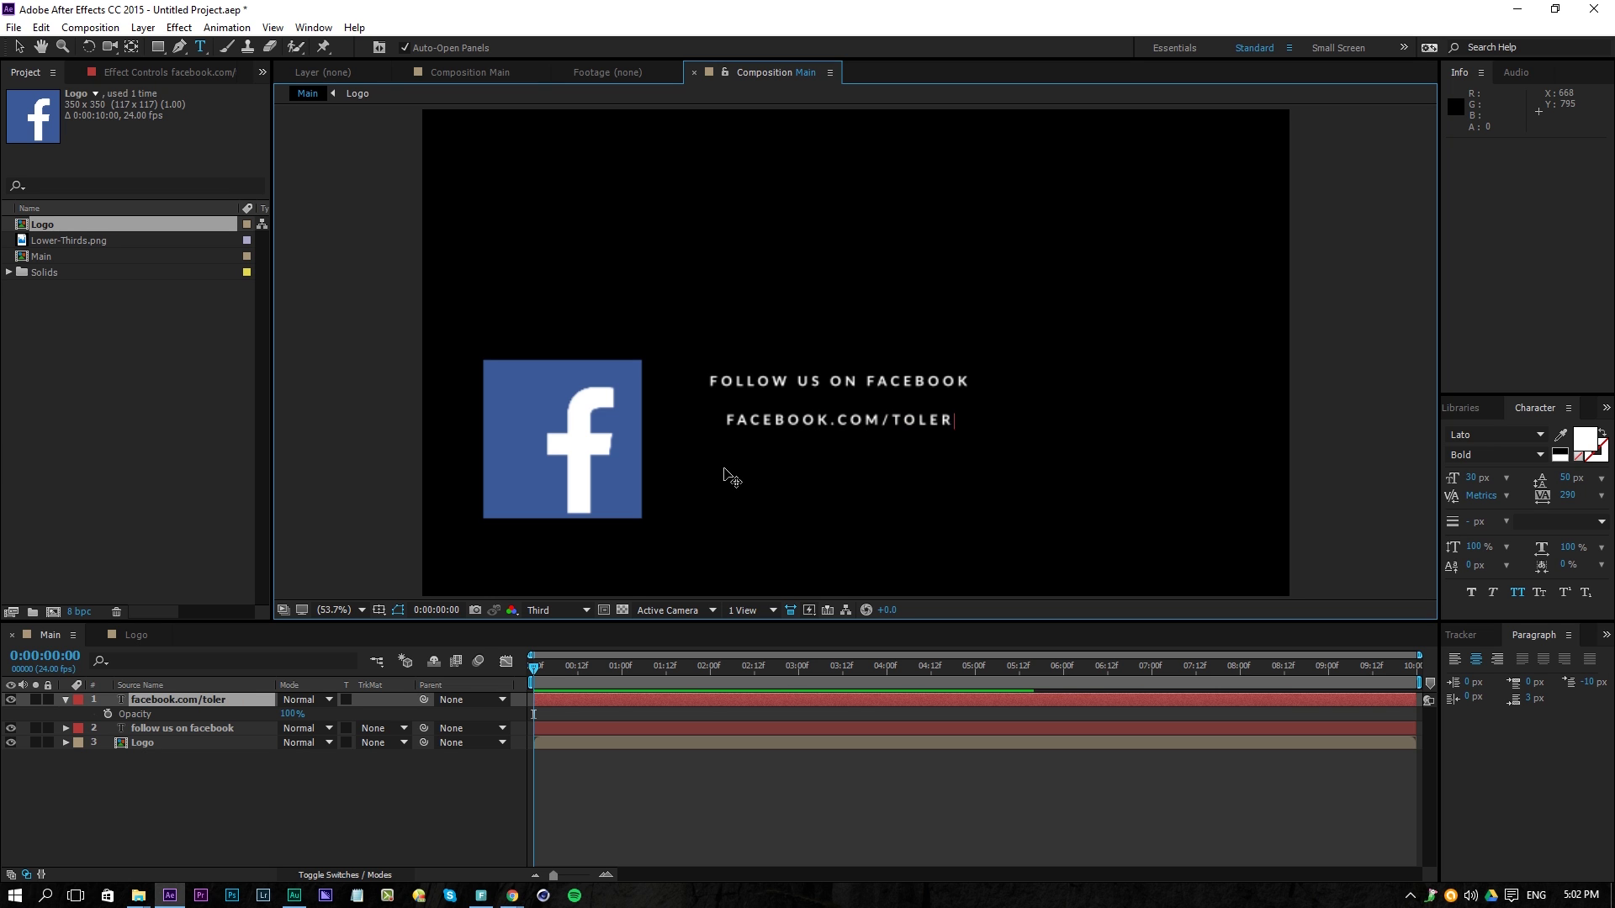
type("cinematics")
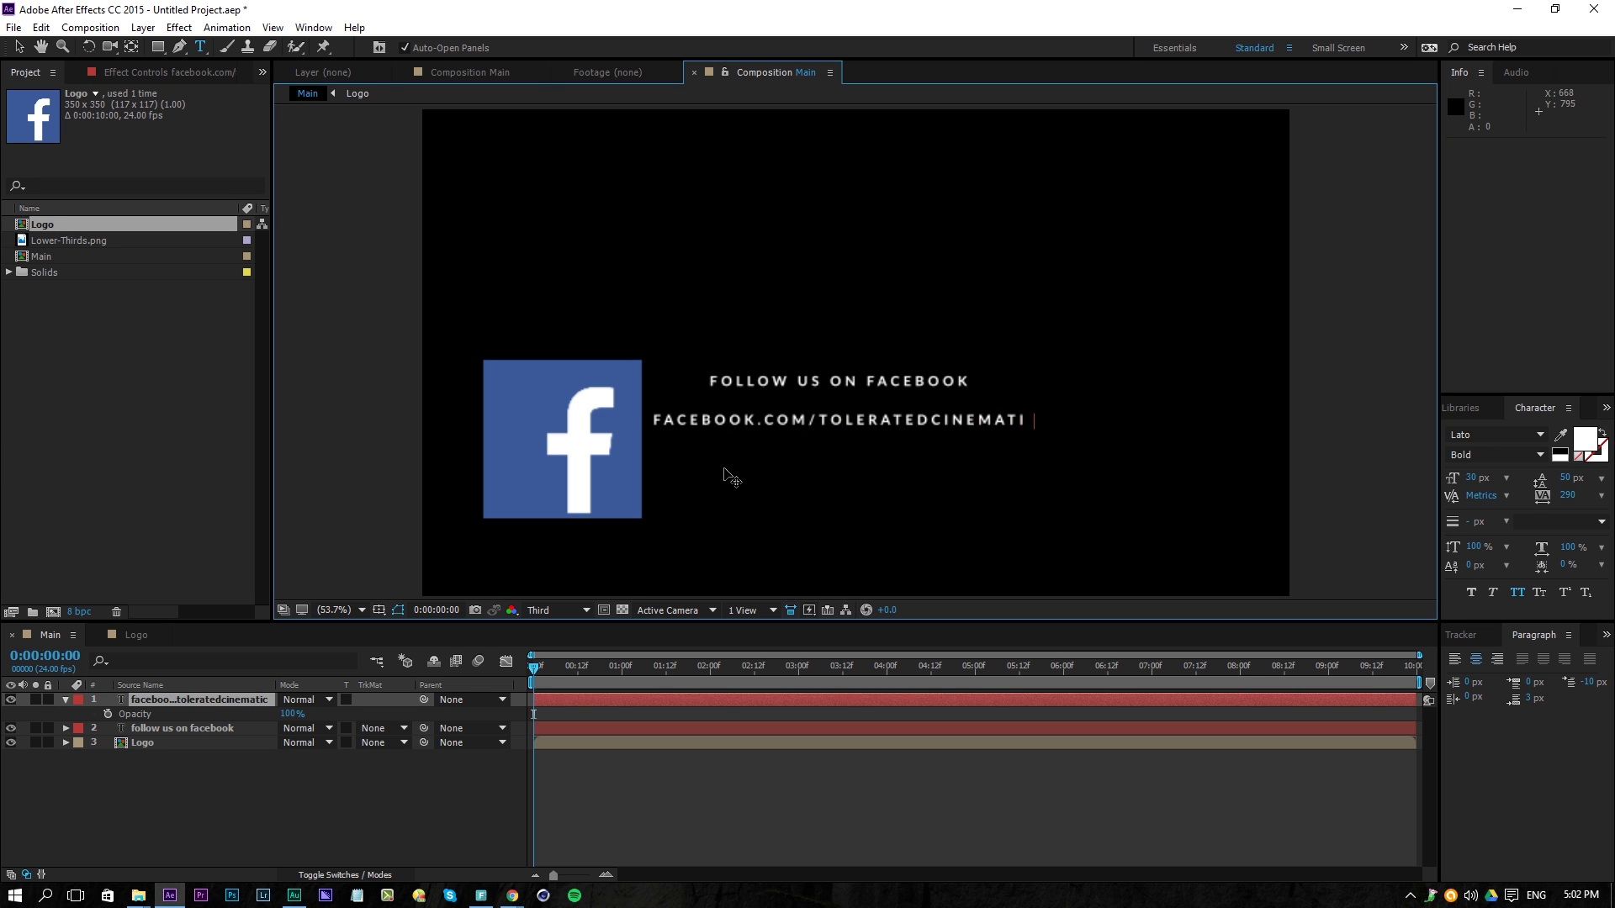
left_click(19, 46)
left_click_drag(841, 425, 919, 480)
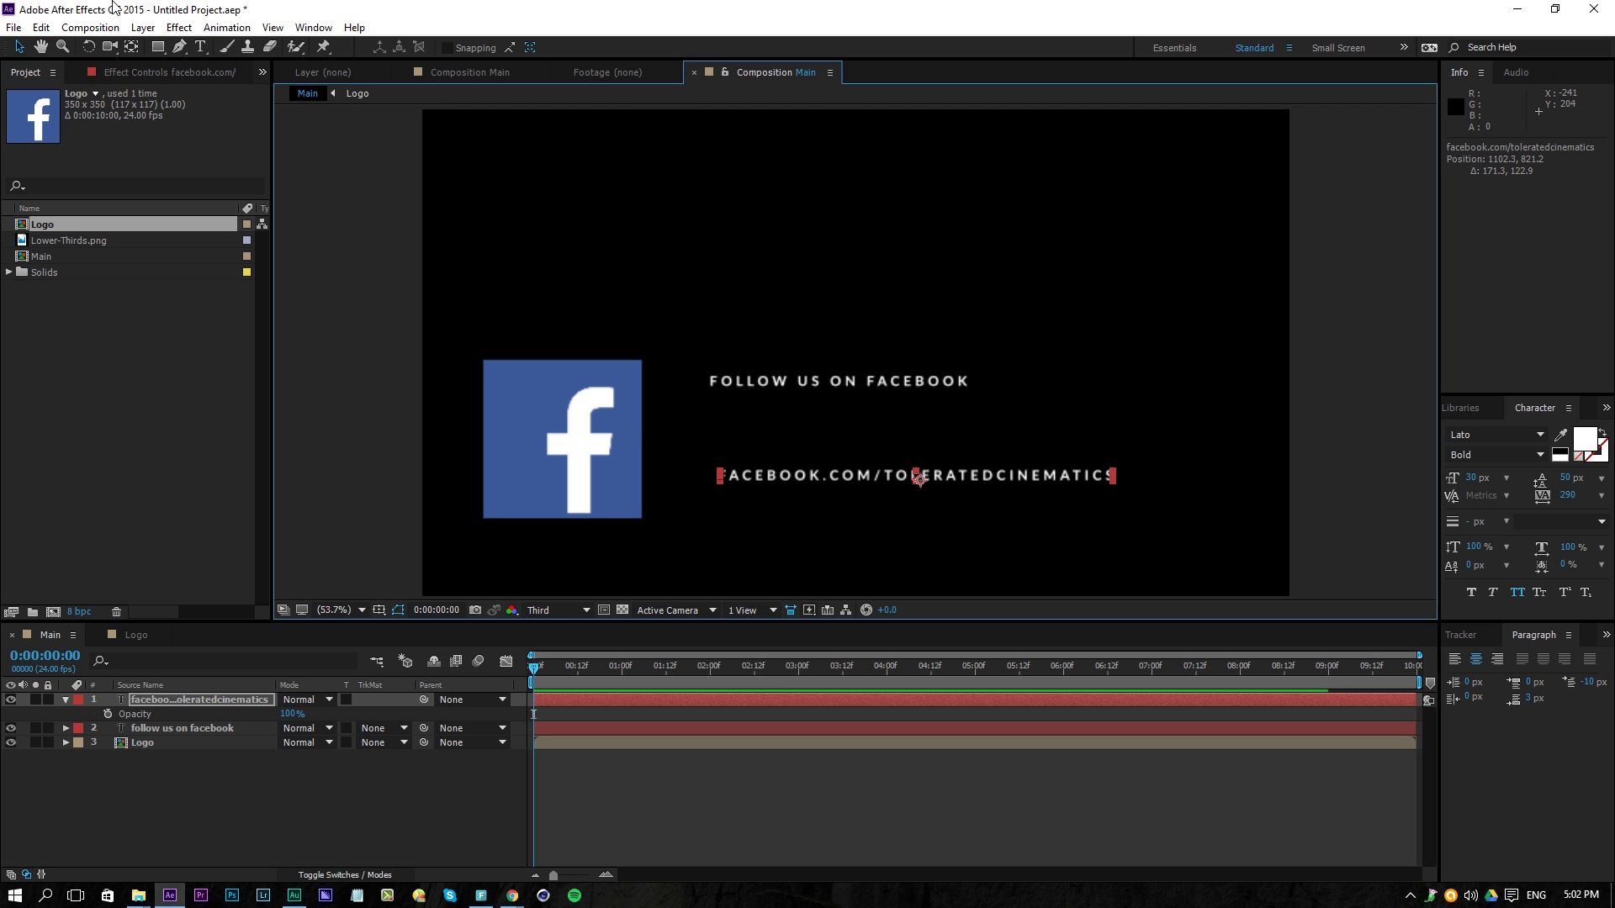
Create a blue 1920 × 1080 solid named "Rectangle Background" in Main
left_click(143, 27)
mouse_move(252, 49)
left_click(437, 67)
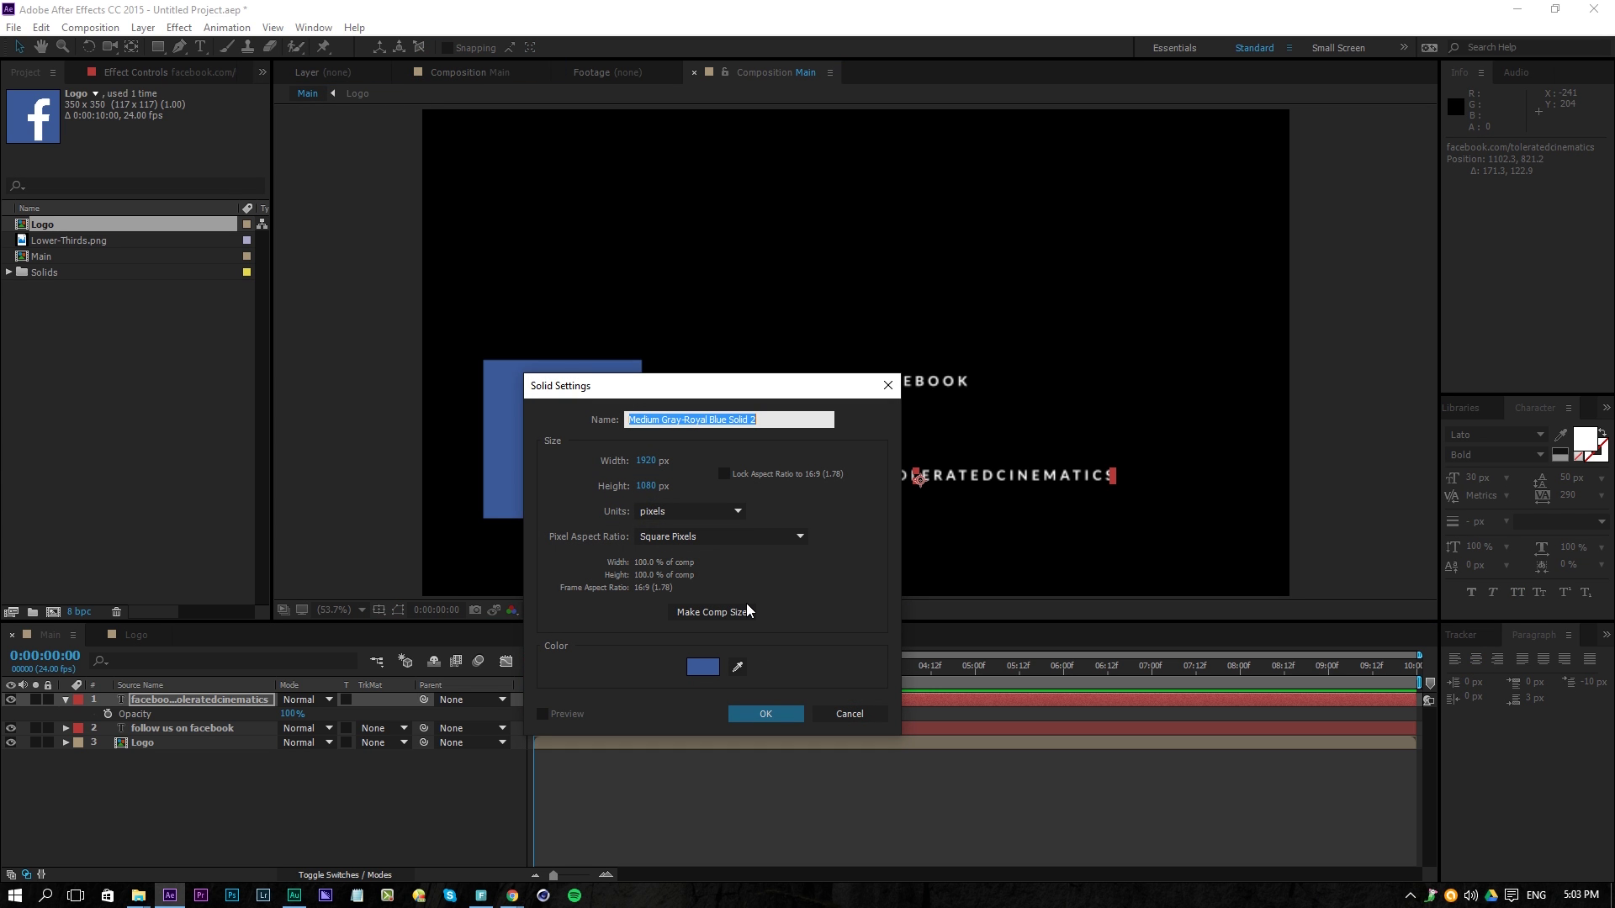
type("Rze")
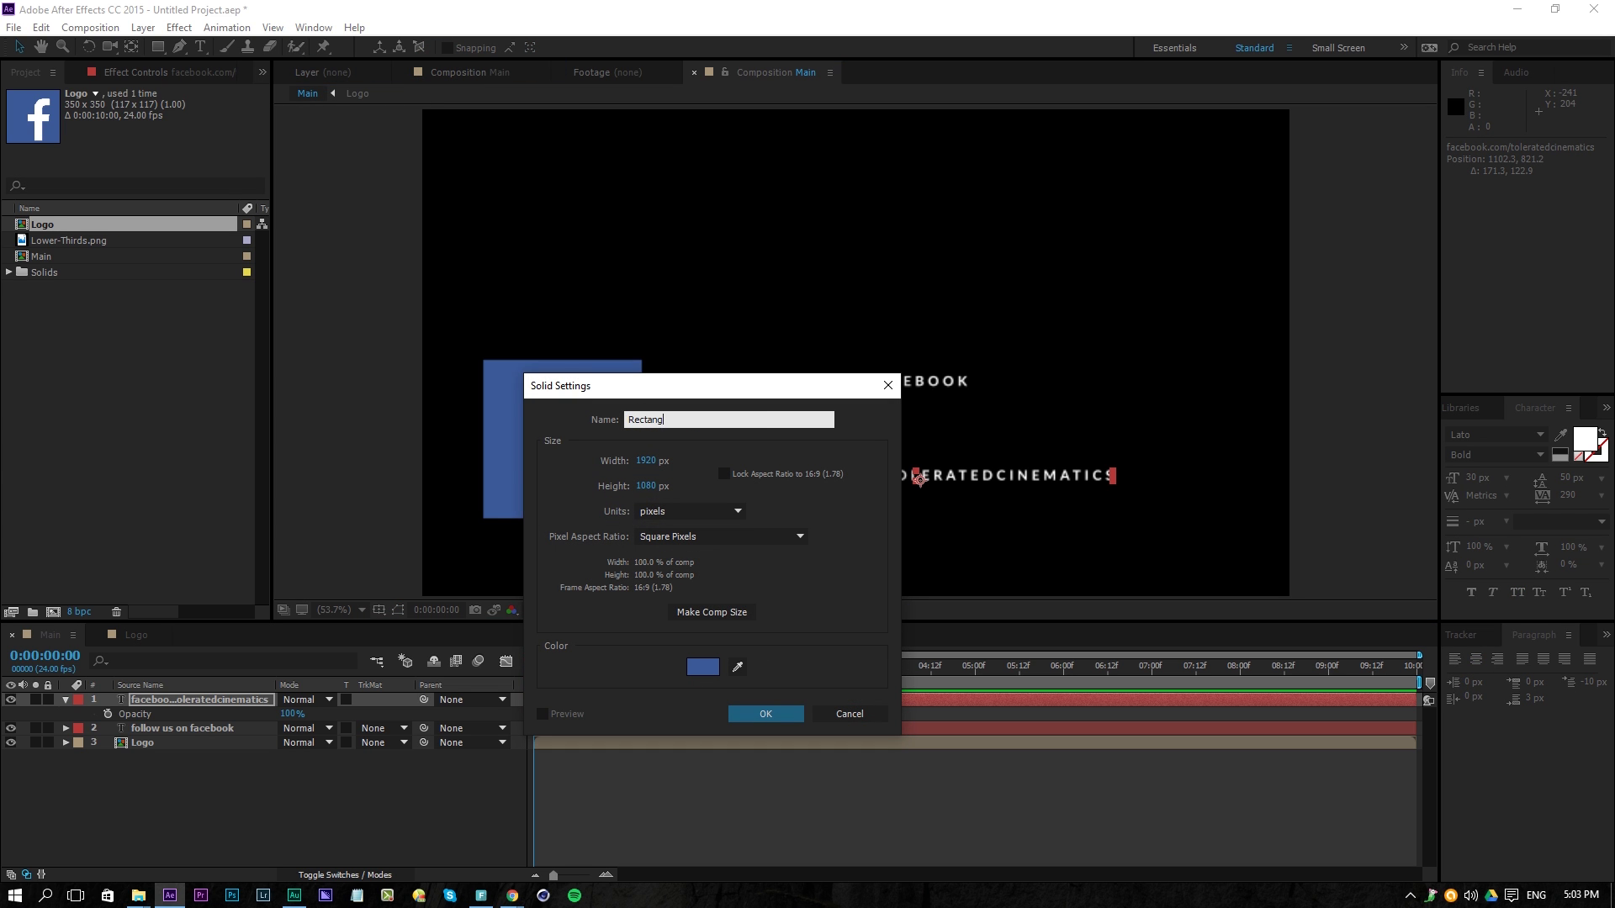
key("Return")
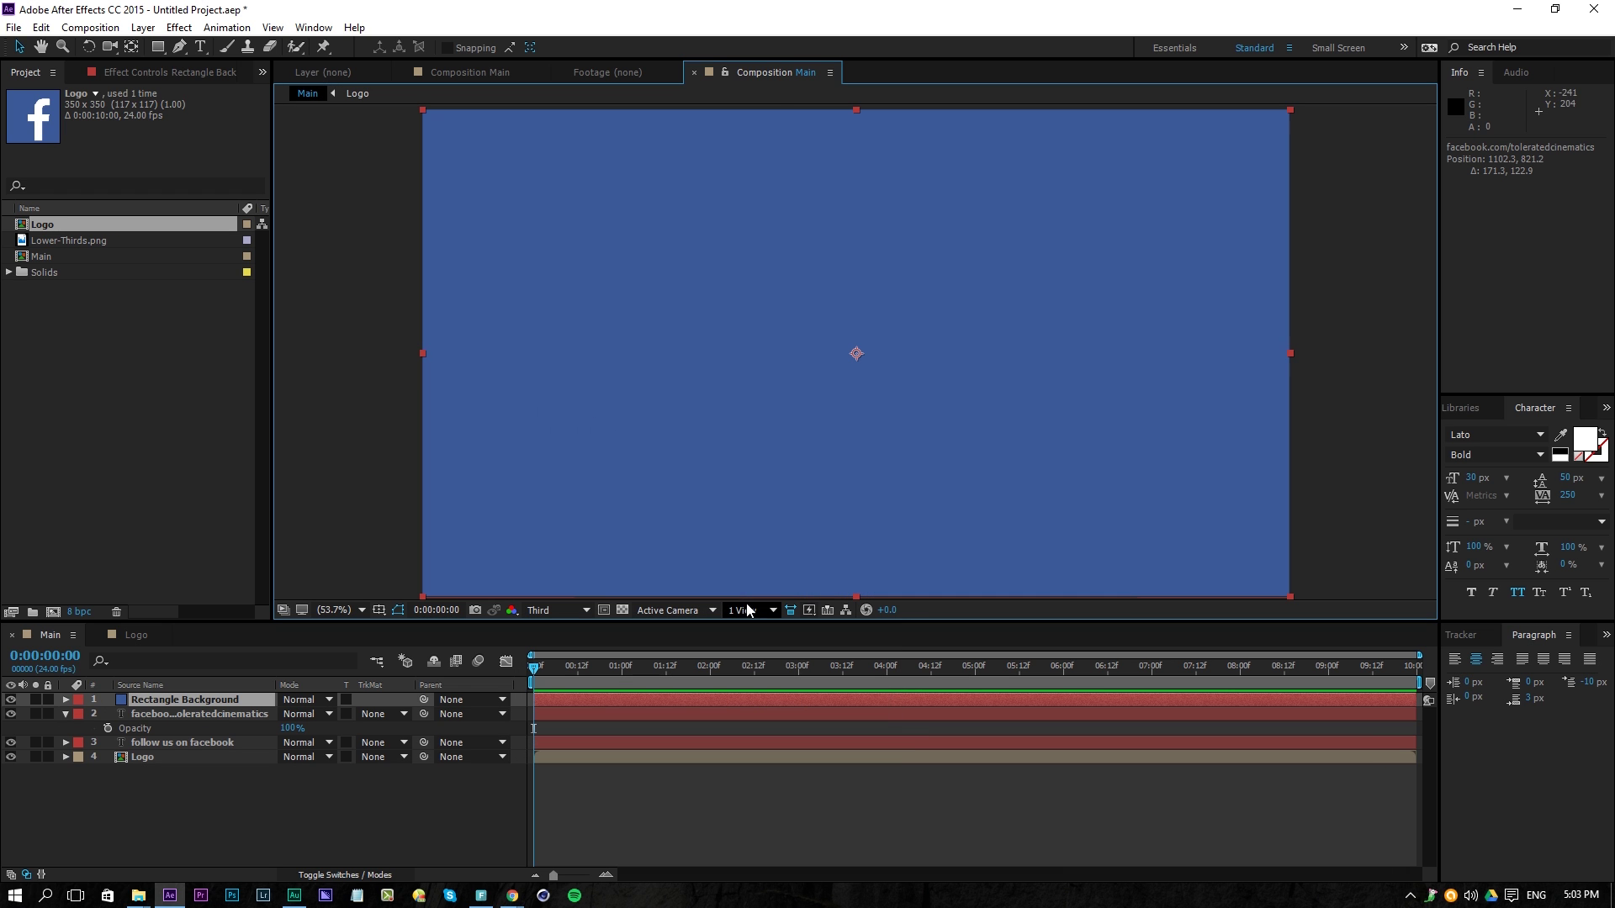
Mask Rectangle Background to a bar about 1320 × 93 px, reaching from the logo across the URL text, and move the layer beneath Logo
left_click(15, 699)
left_click(158, 46)
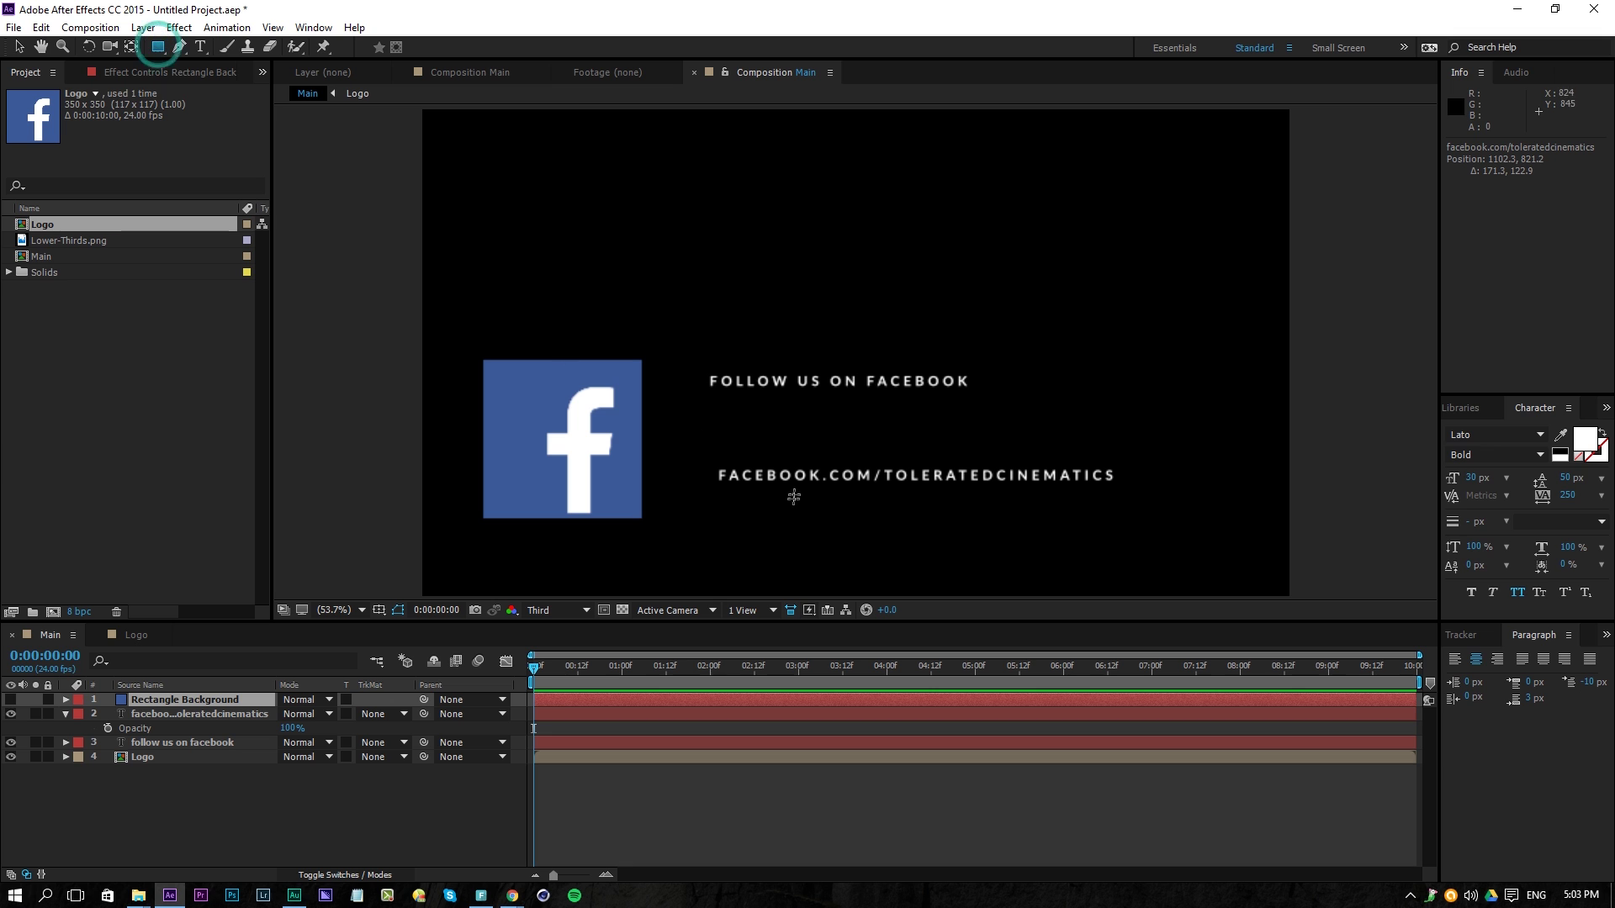
mouse_move(520, 460)
left_mouse_down()
mouse_move(791, 496)
mouse_move(1127, 473)
mouse_move(1116, 501)
left_mouse_up()
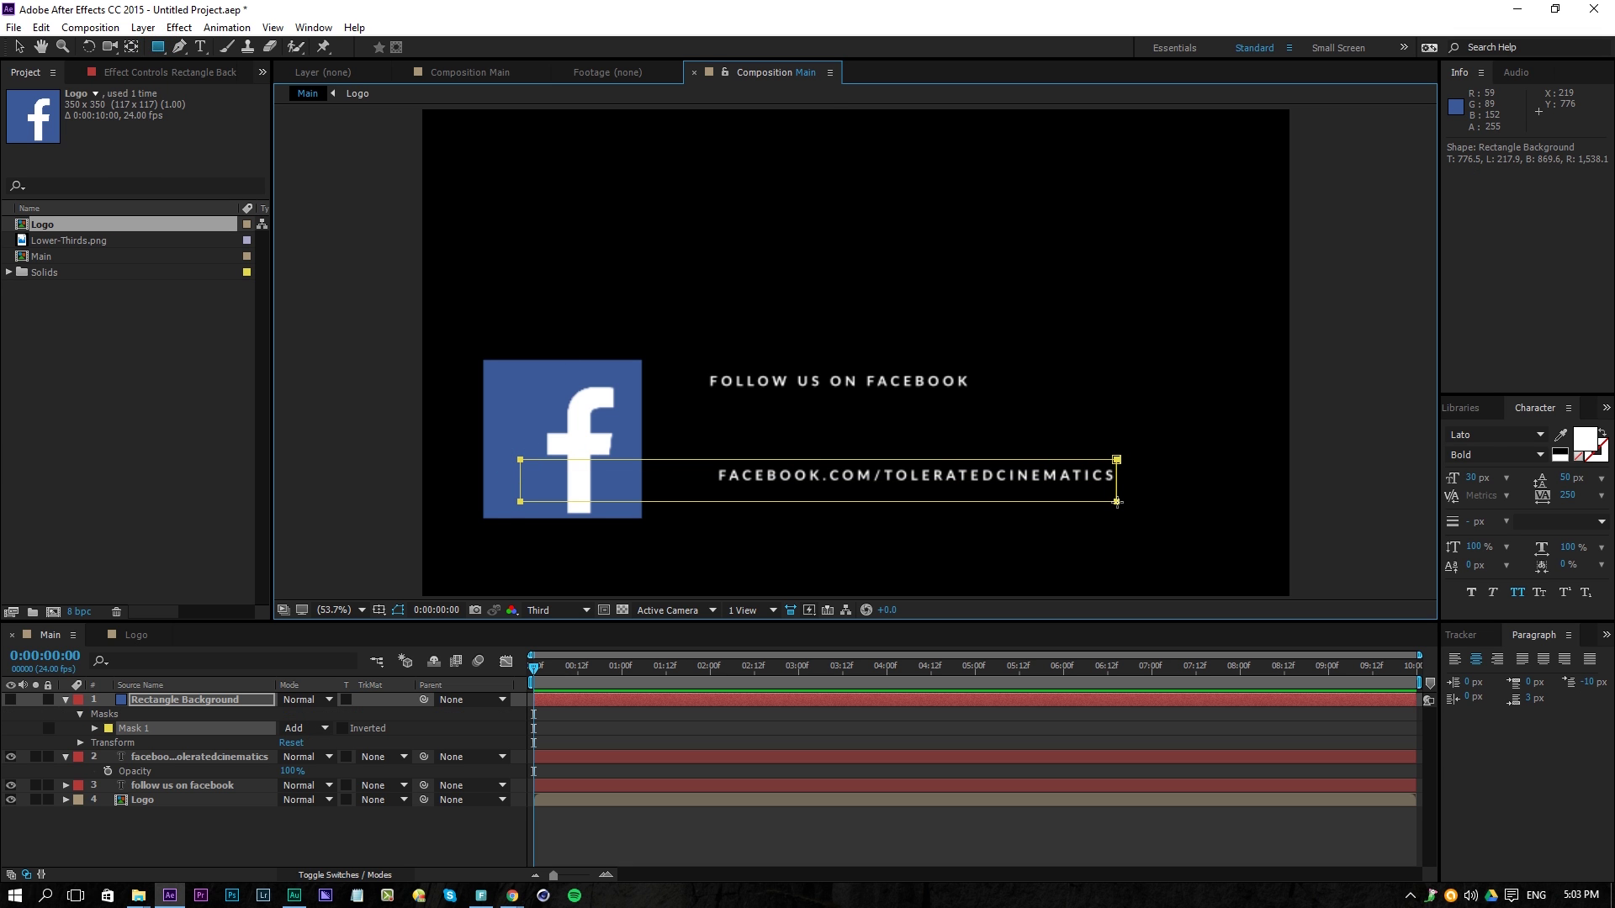
left_click(12, 700)
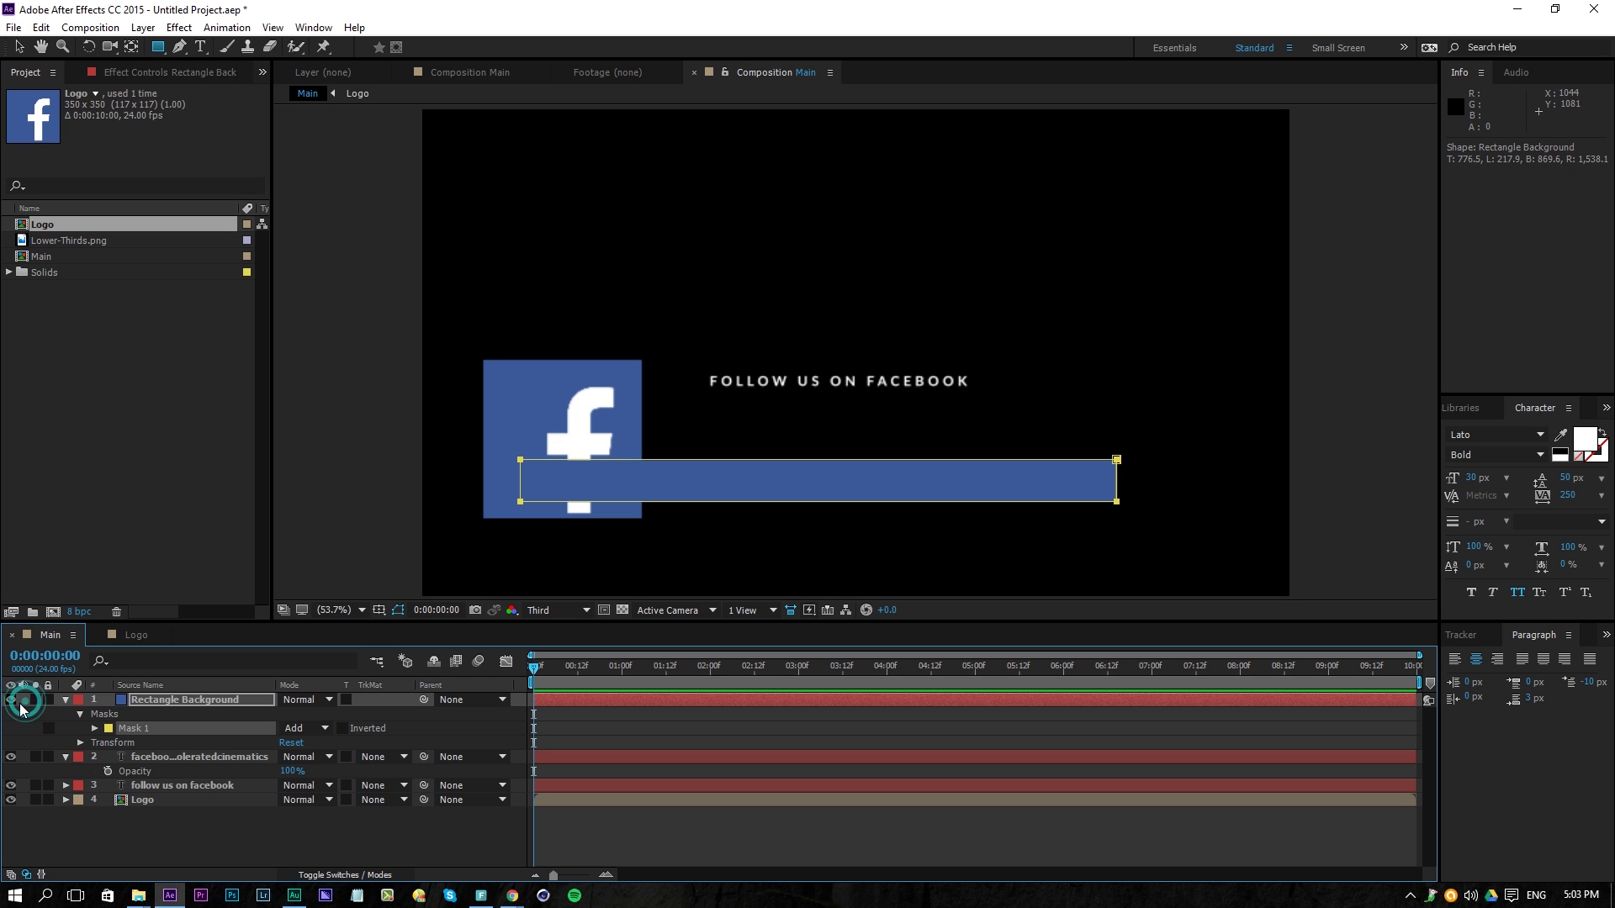
left_click_drag(163, 699, 151, 837)
Move the "facebook.com/toleratedcinematics" text nearer the logo and centre it vertically on the blue bar, at about 983, 832
left_click(255, 703)
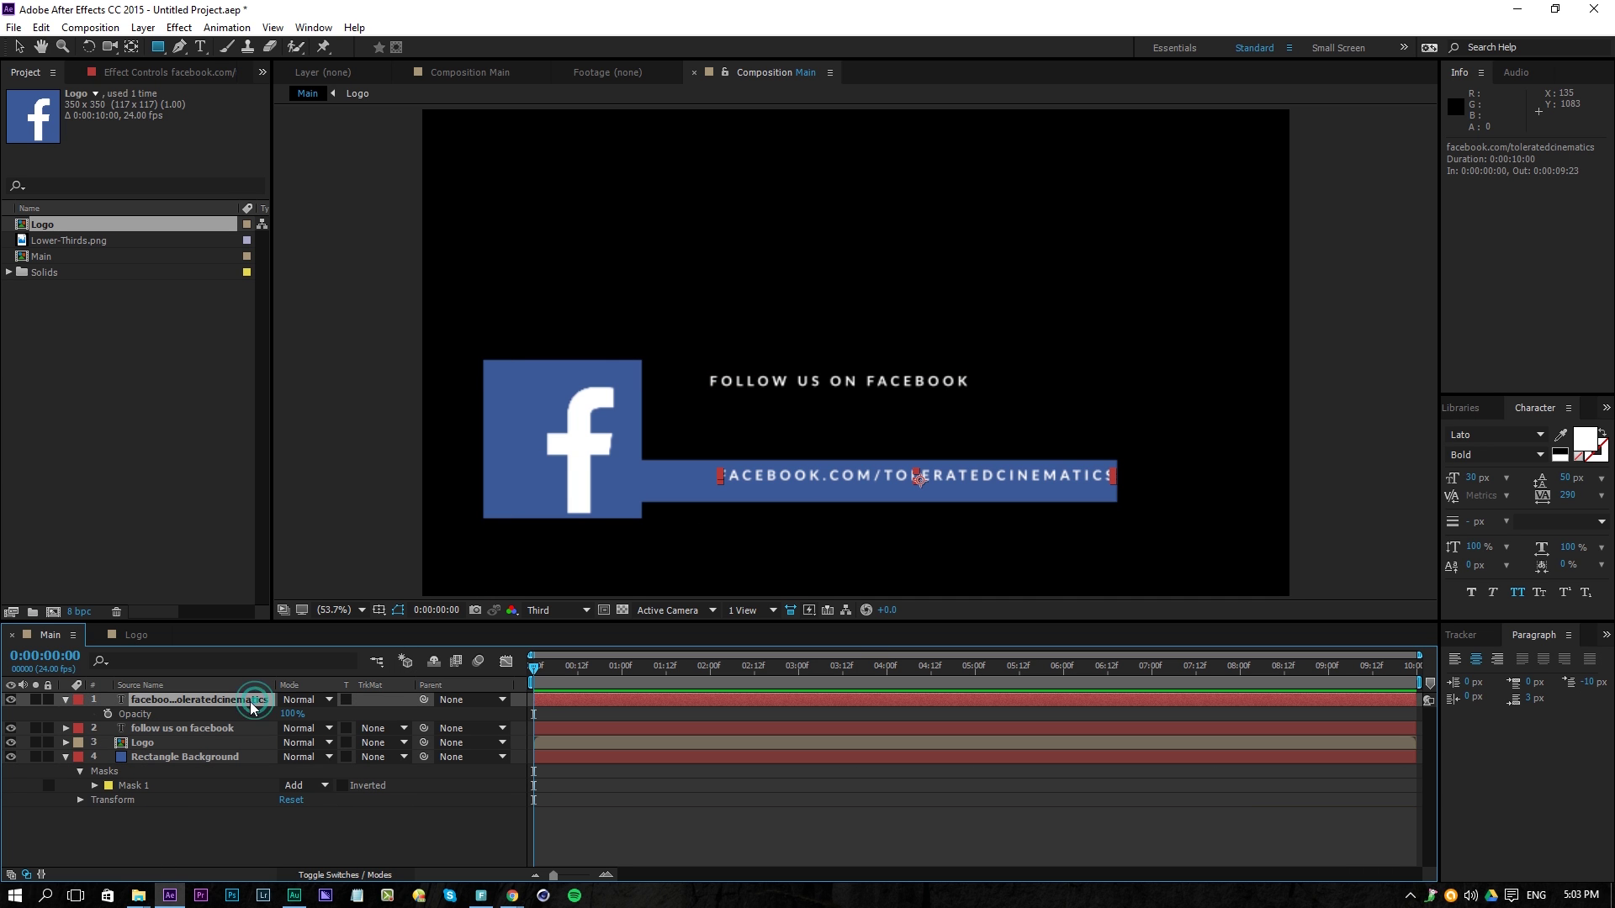
left_click_drag(876, 479, 834, 483)
key("Up")
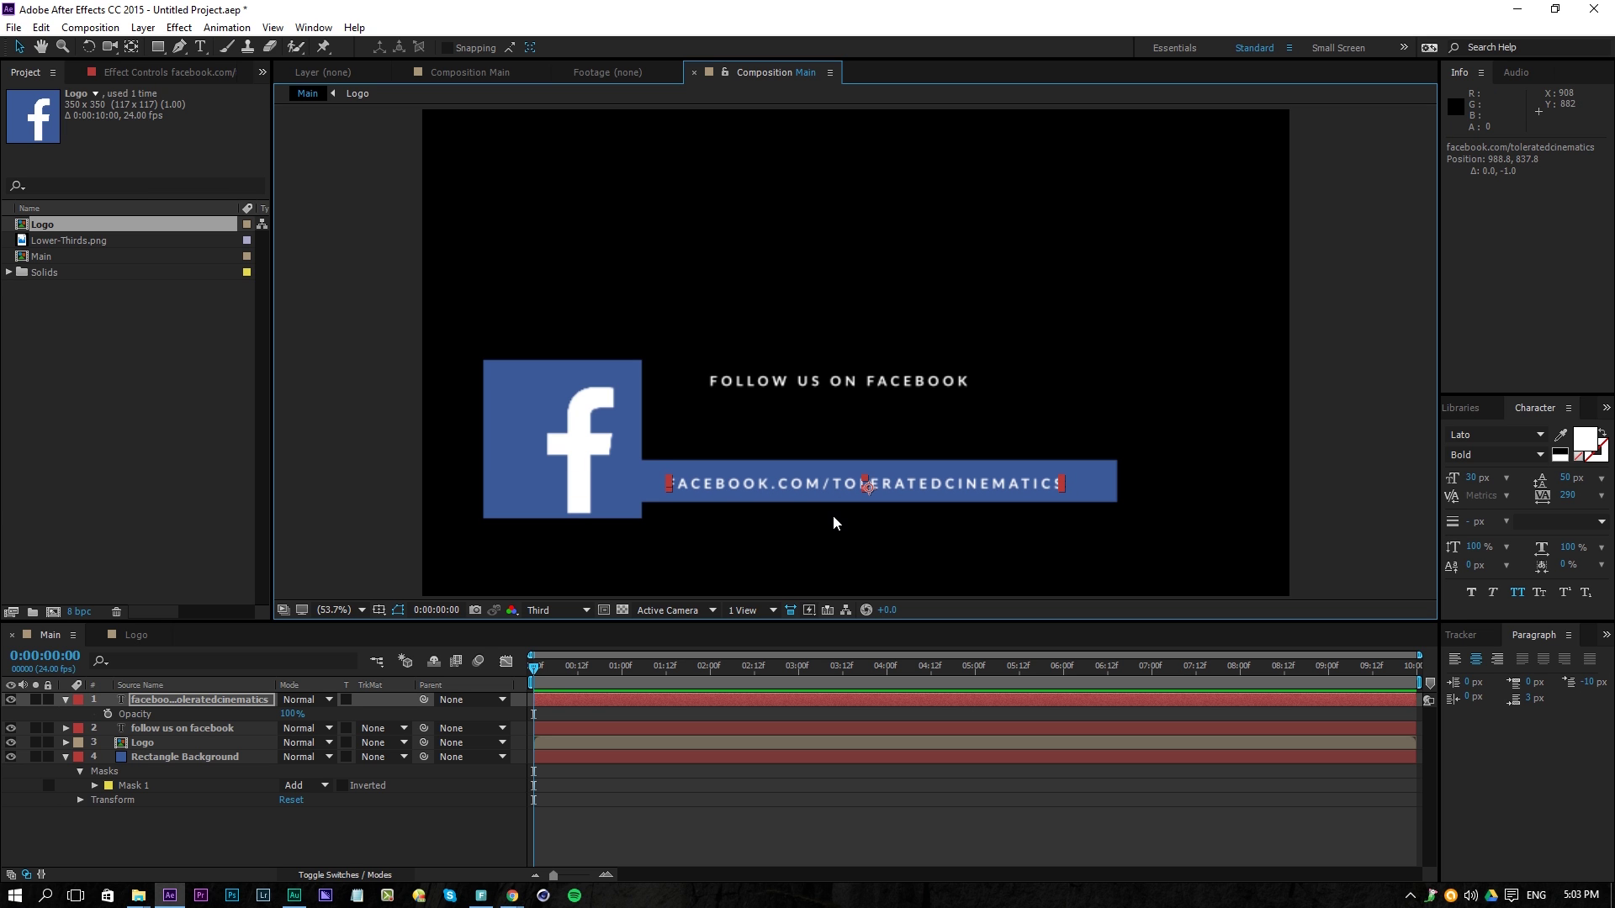
key("Left")
key("Left")
key("Left")
key("Left")
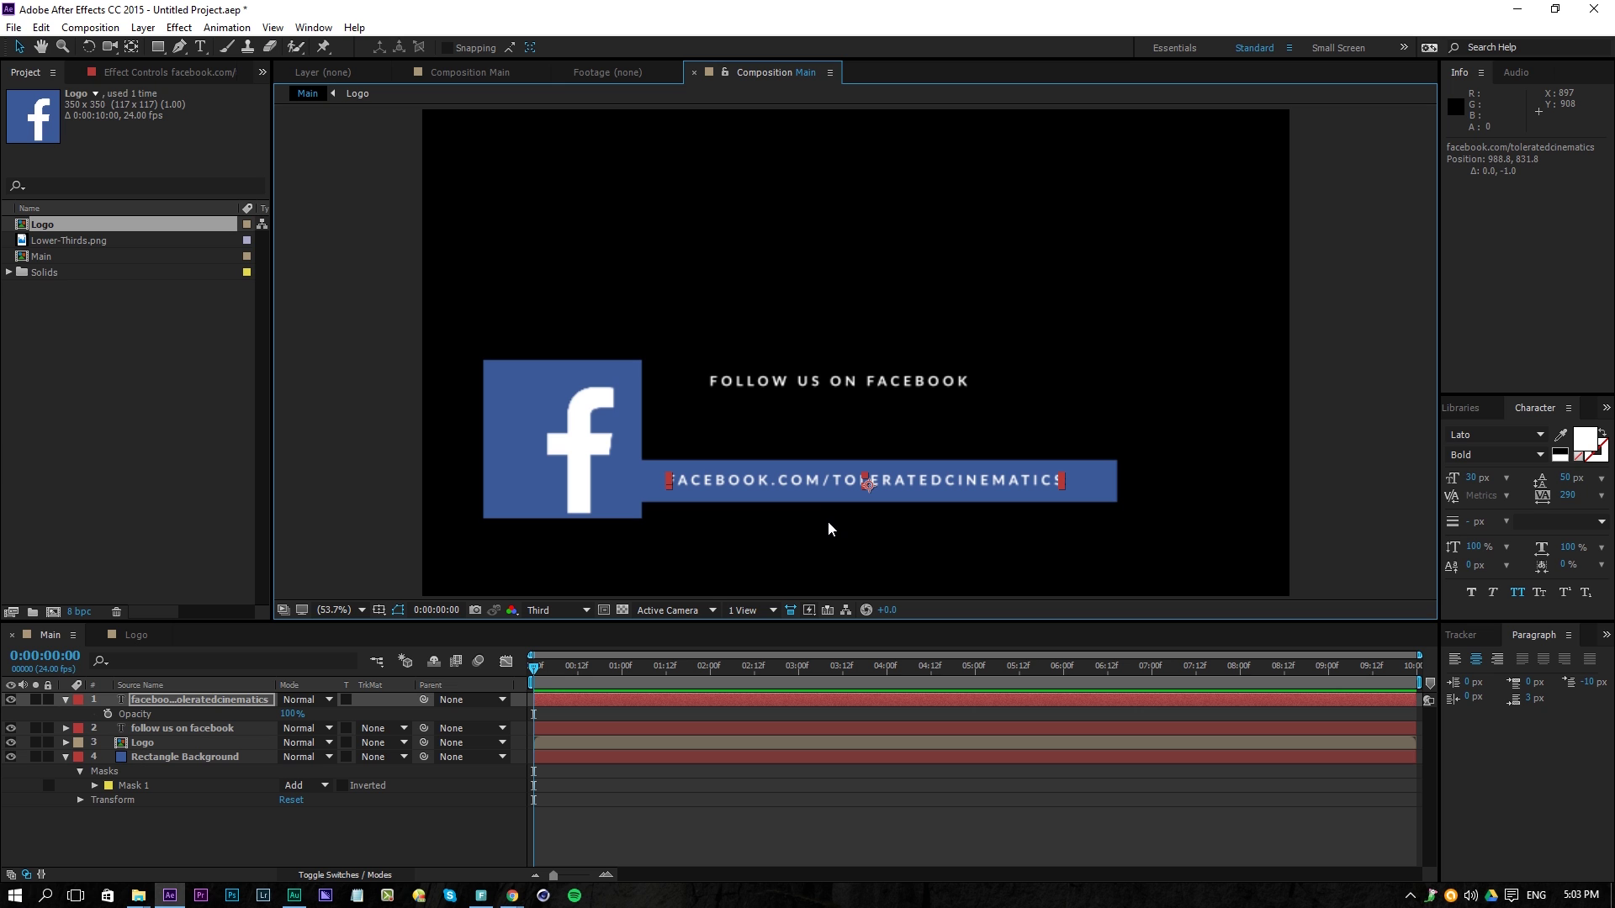
key("Left")
key("Left")
key("Down")
key("Down")
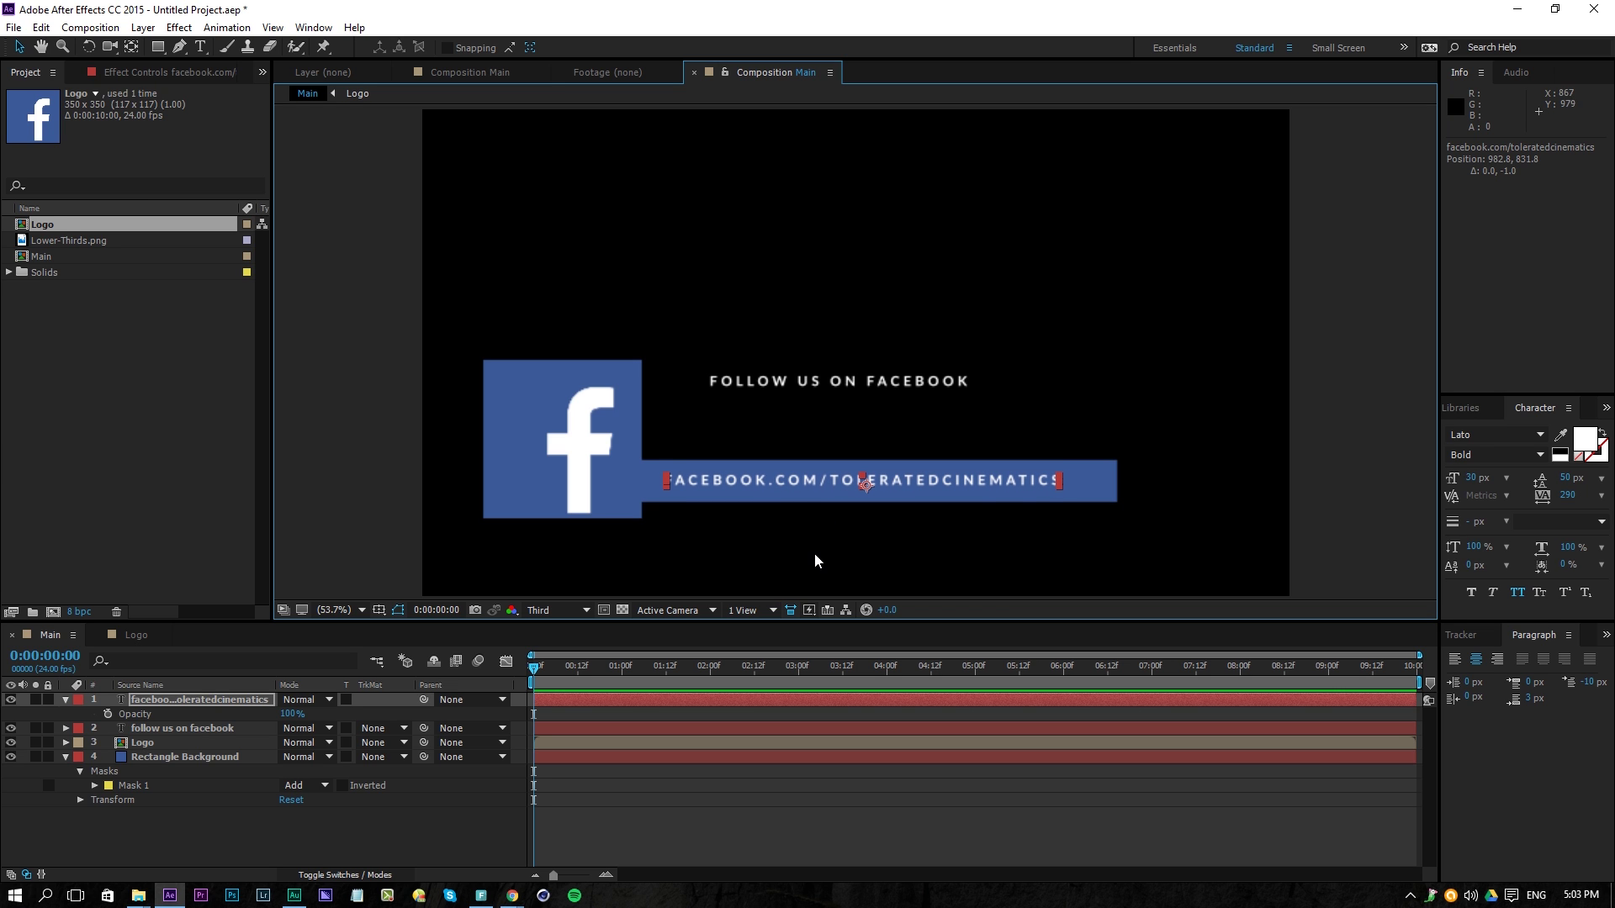
Shorten the Rectangle Background mask by shifting its two end vertices inward until the bar ends just past the URL text
left_click(160, 757)
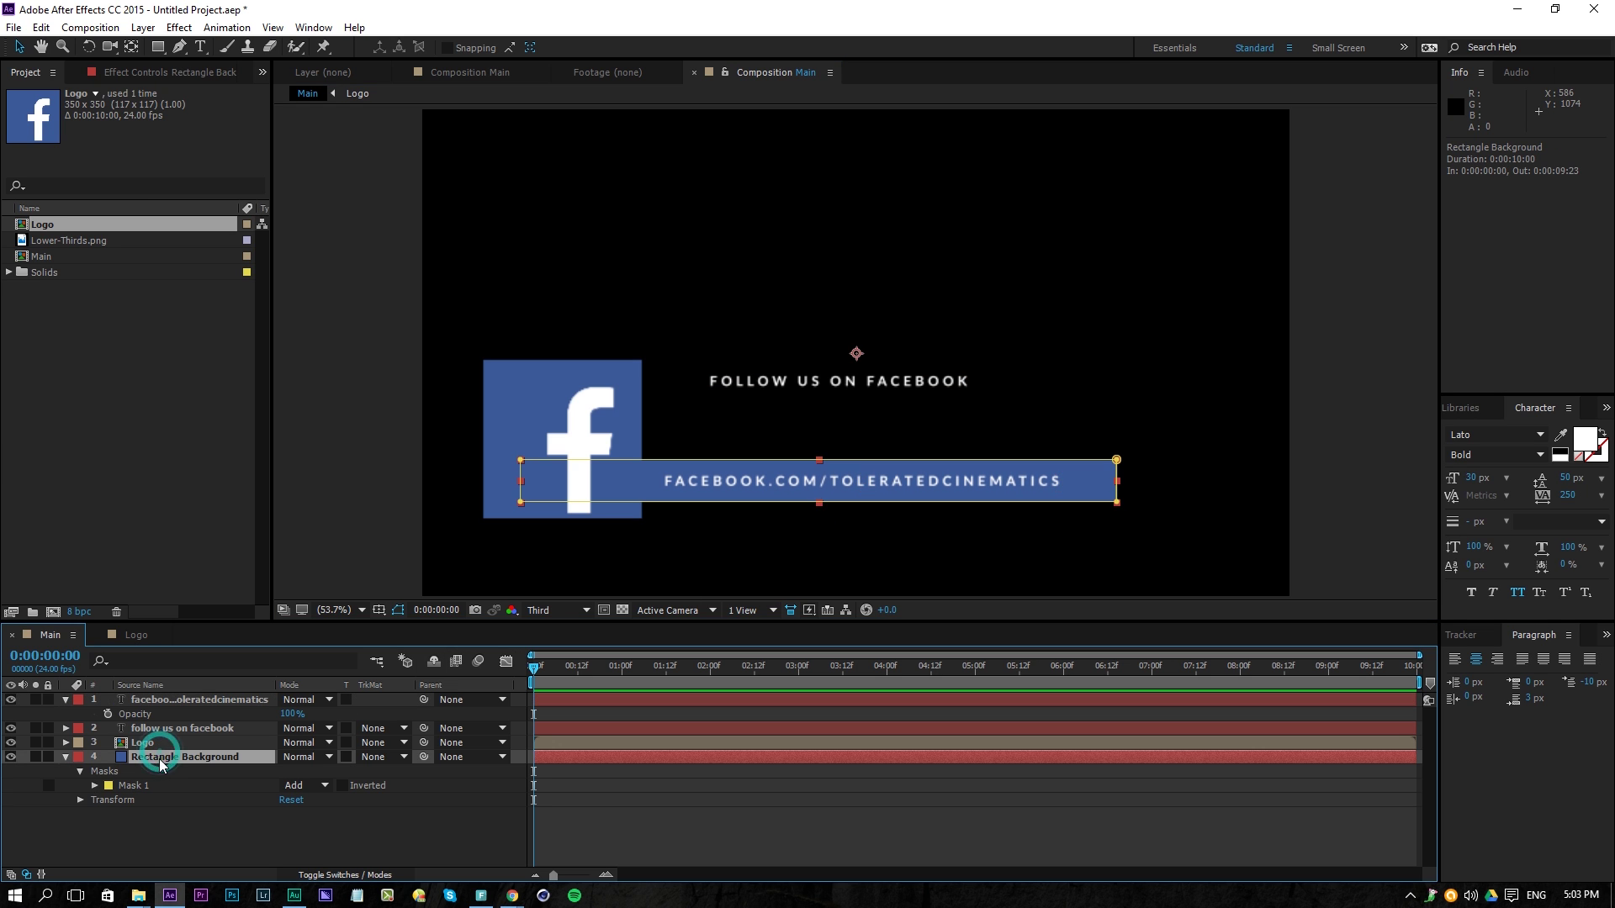
left_click(139, 788)
left_click_drag(1085, 420, 1146, 526)
key("shift+Left")
key("shift+Left")
key("shift+Left")
key("shift+Left")
key("shift+Left")
key("shift+Left")
key("shift+Left")
key("shift+Left")
key("shift+Left")
key("shift+Left")
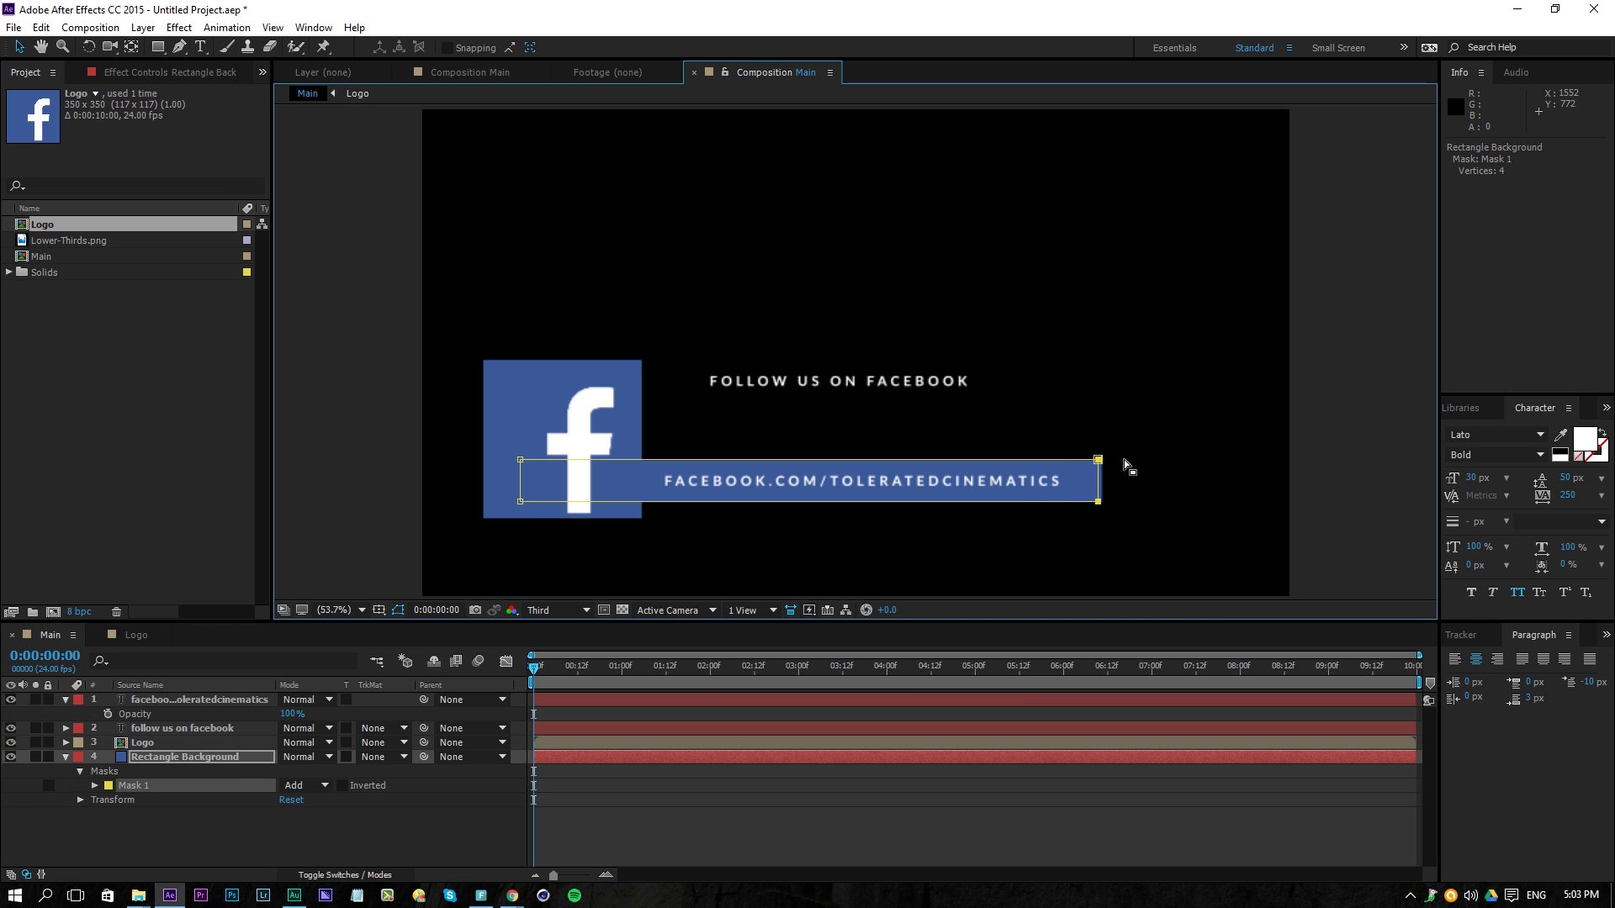
key("shift+Right")
key("shift+Right")
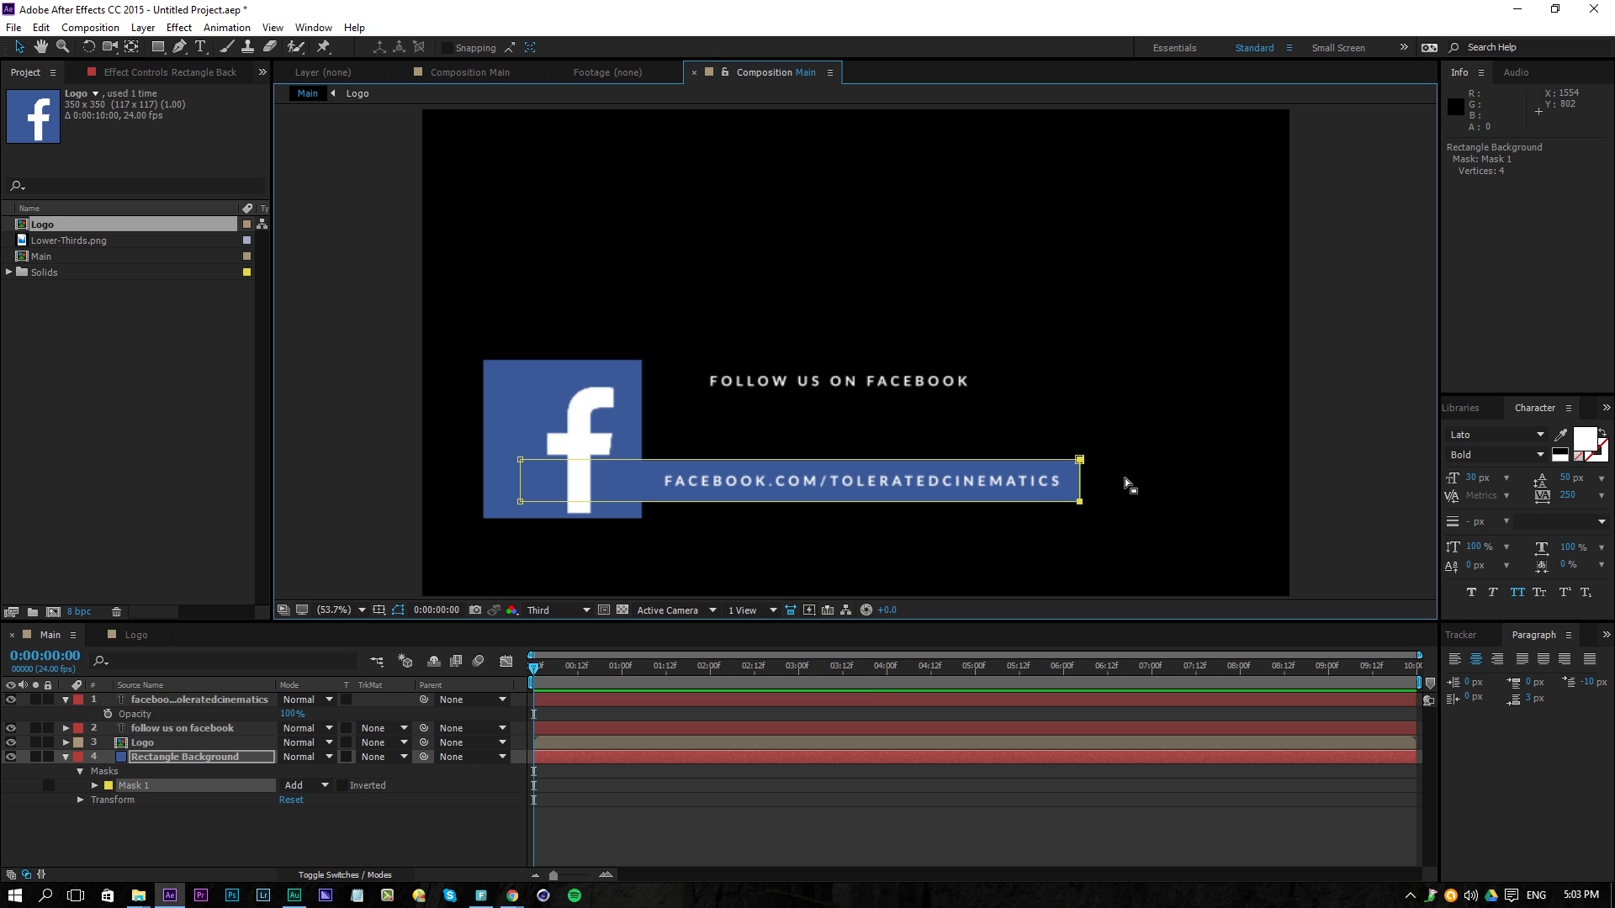
left_click(869, 810)
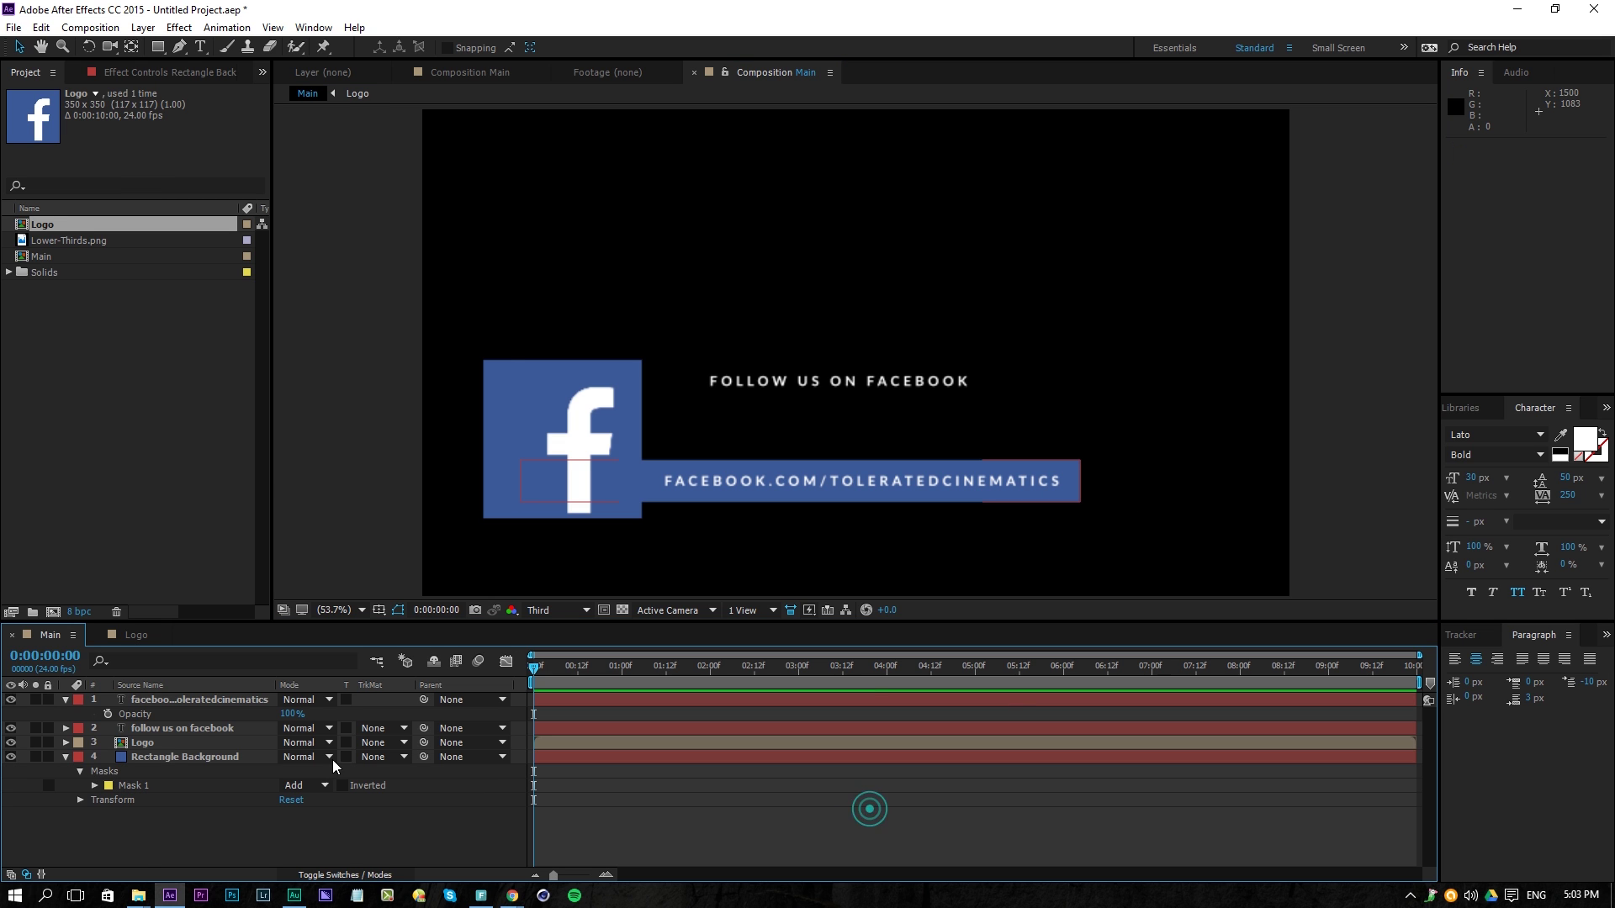
Find the Drop Shadow effect and apply it to the Logo layer
left_click(173, 743)
left_click(1605, 408)
left_click(1513, 426)
left_click(1529, 428)
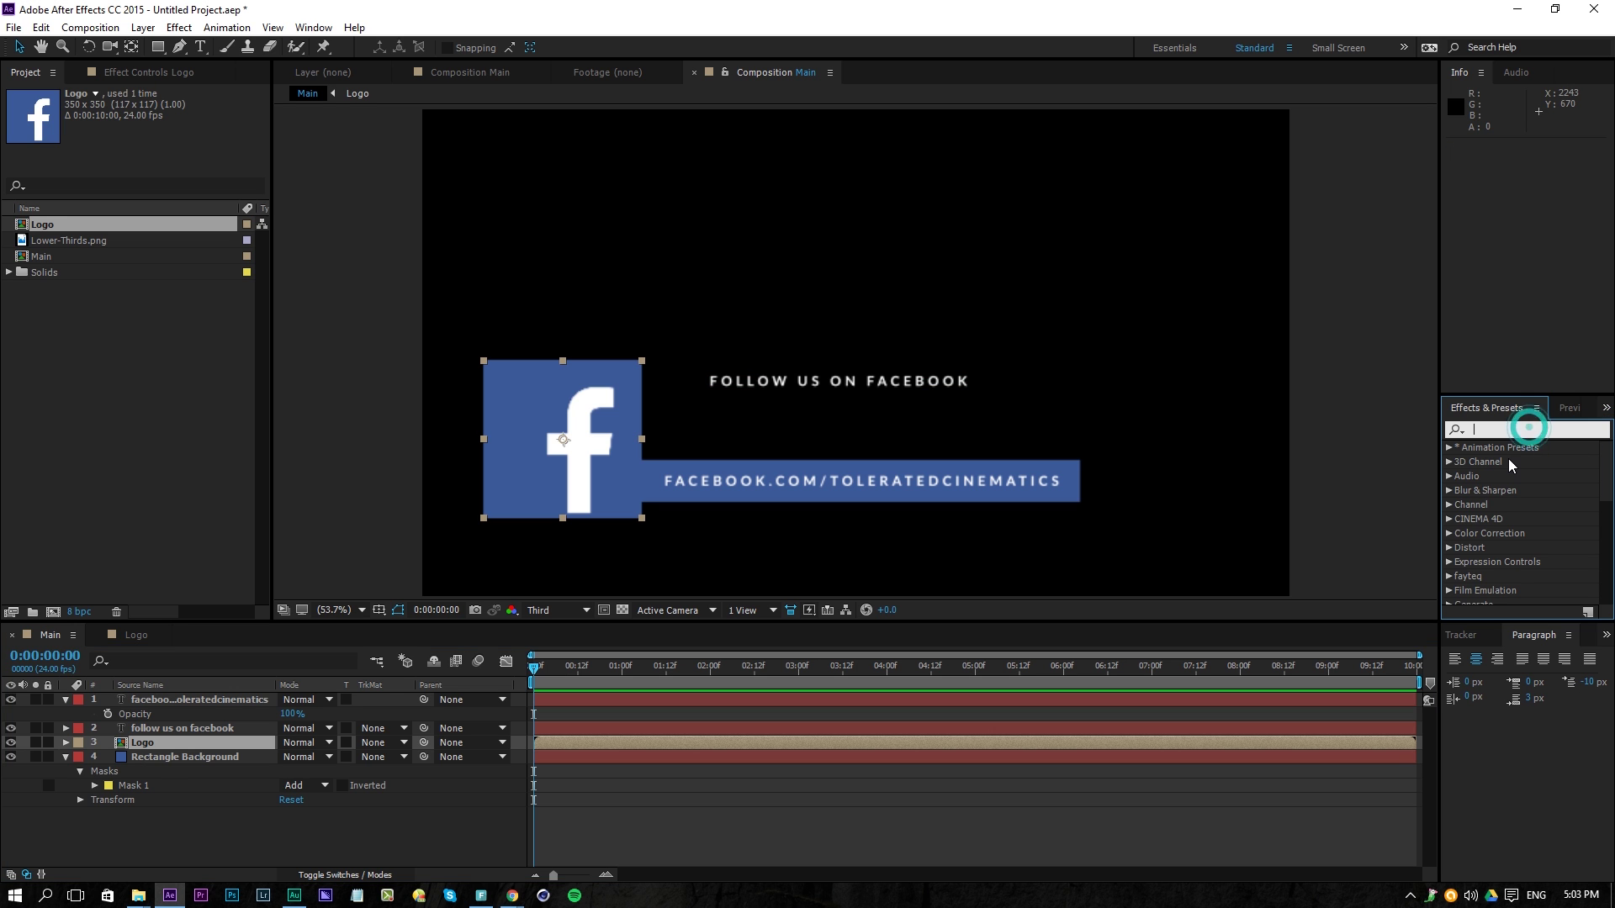
type("drop sho")
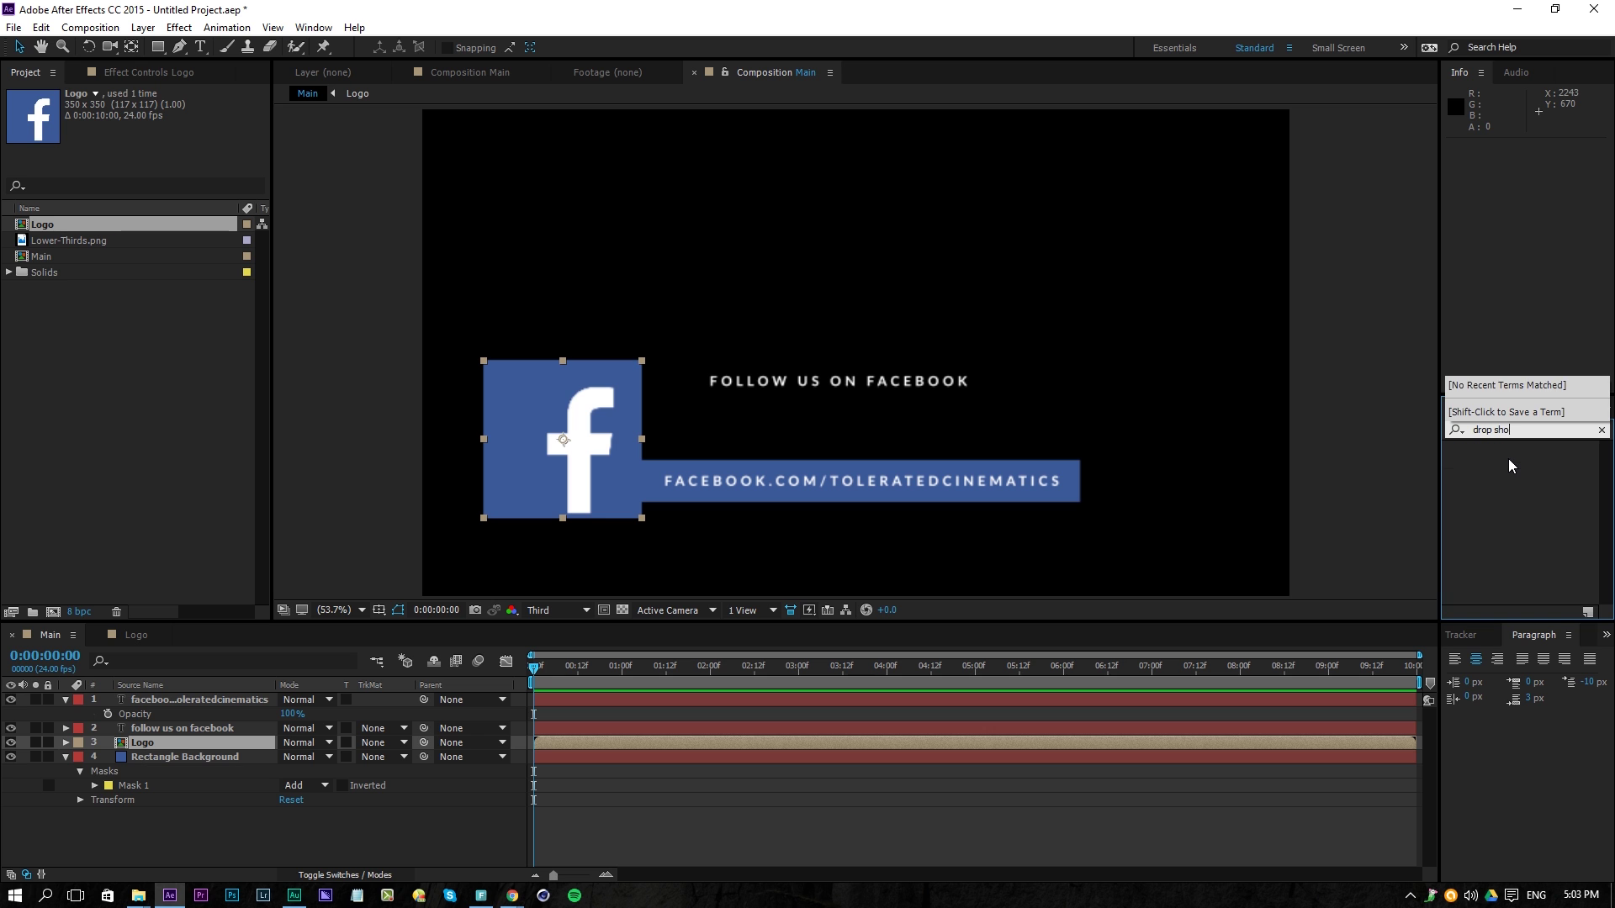
left_click_drag(1512, 465, 188, 738)
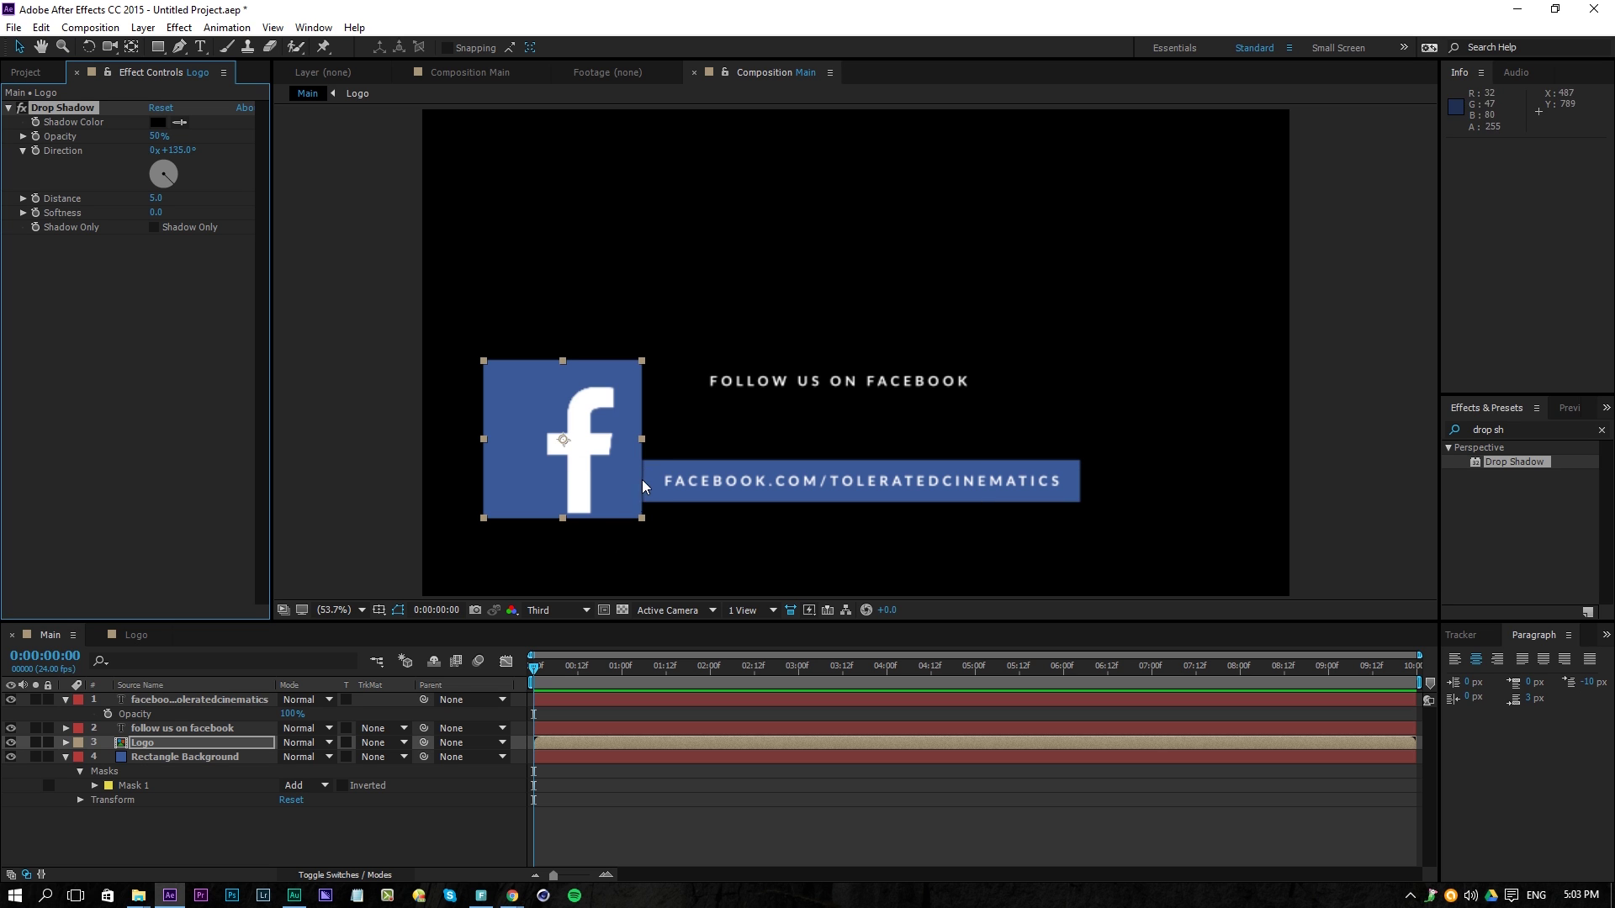
Set the softness of the logo's drop shadow to 15
left_click(758, 793)
left_click(157, 212)
type("15")
key("Return")
left_click(786, 799)
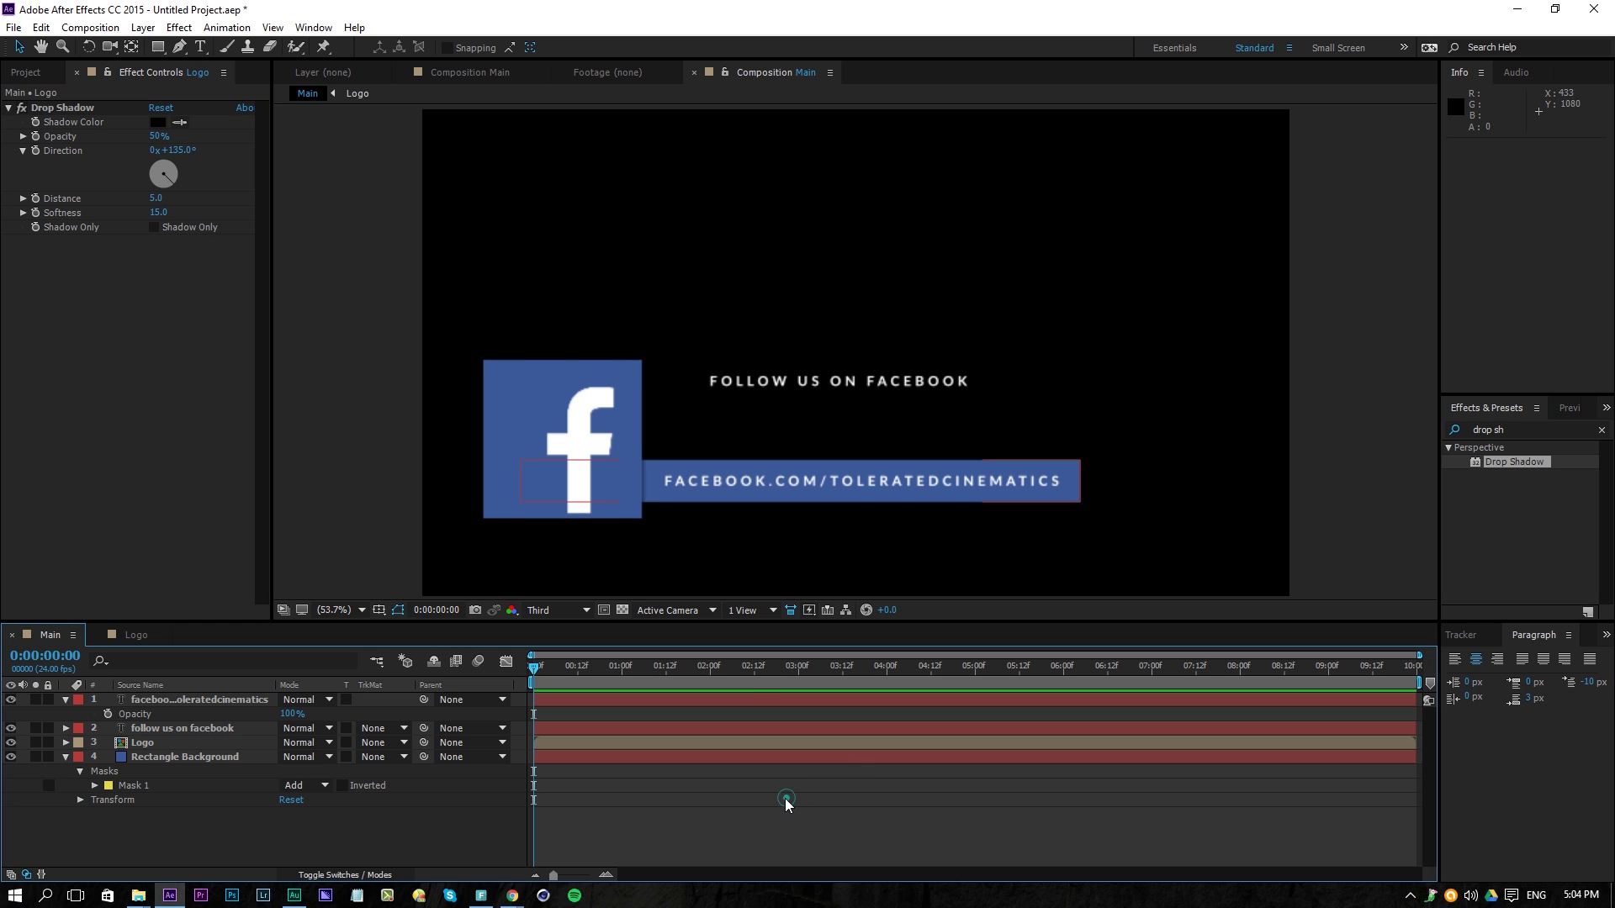
Duplicate the logo's drop shadow and set the copy to 20% opacity, distance 25 and softness 35
left_click(59, 107)
key("ctrl+d")
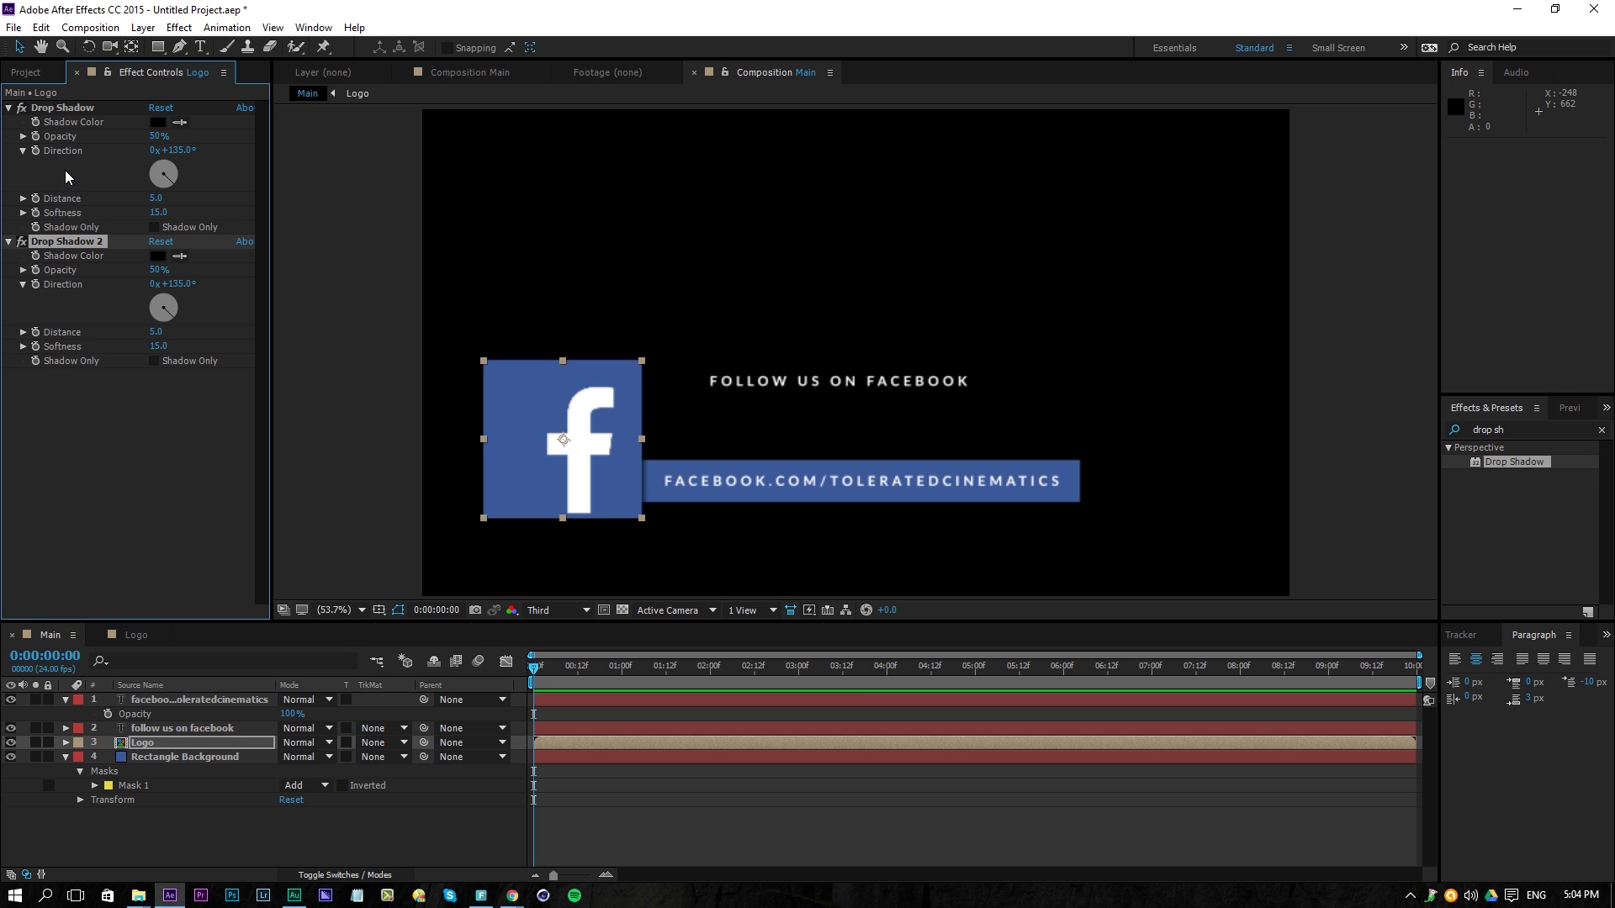
left_click(155, 270)
type("1")
key("BackSpace")
type("20")
key("Return")
left_click(157, 333)
type("25")
key("Return")
left_click(158, 345)
left_click(106, 452)
Compare the logo with and without the second drop shadow and reduce that shadow's opacity to 10%
left_click(21, 242)
left_click(22, 242)
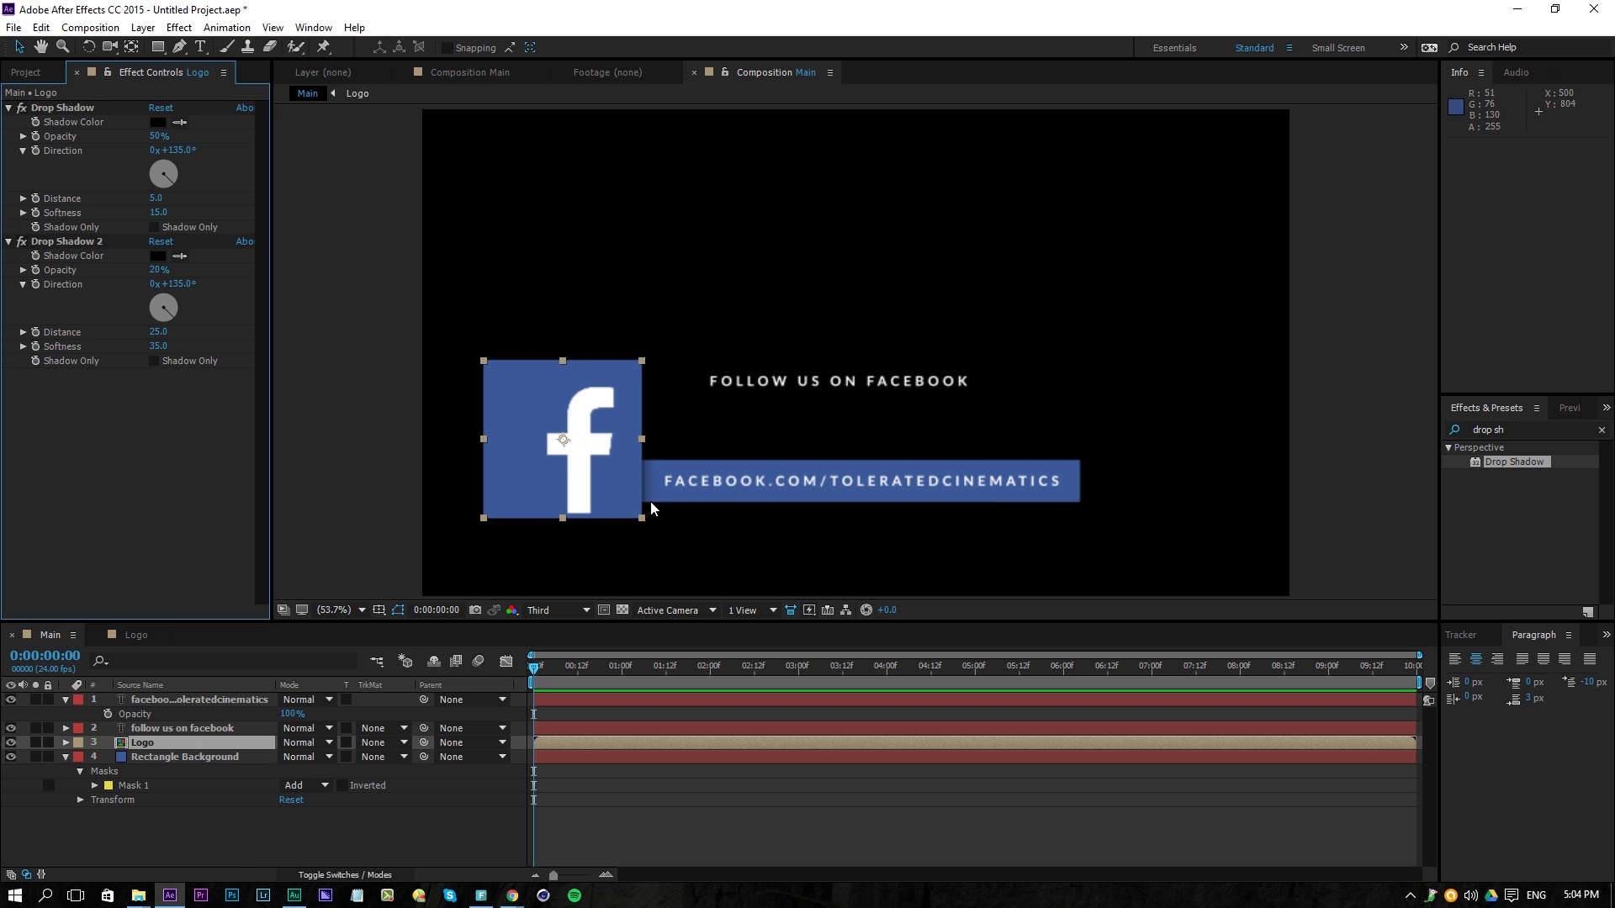
left_click(35, 265)
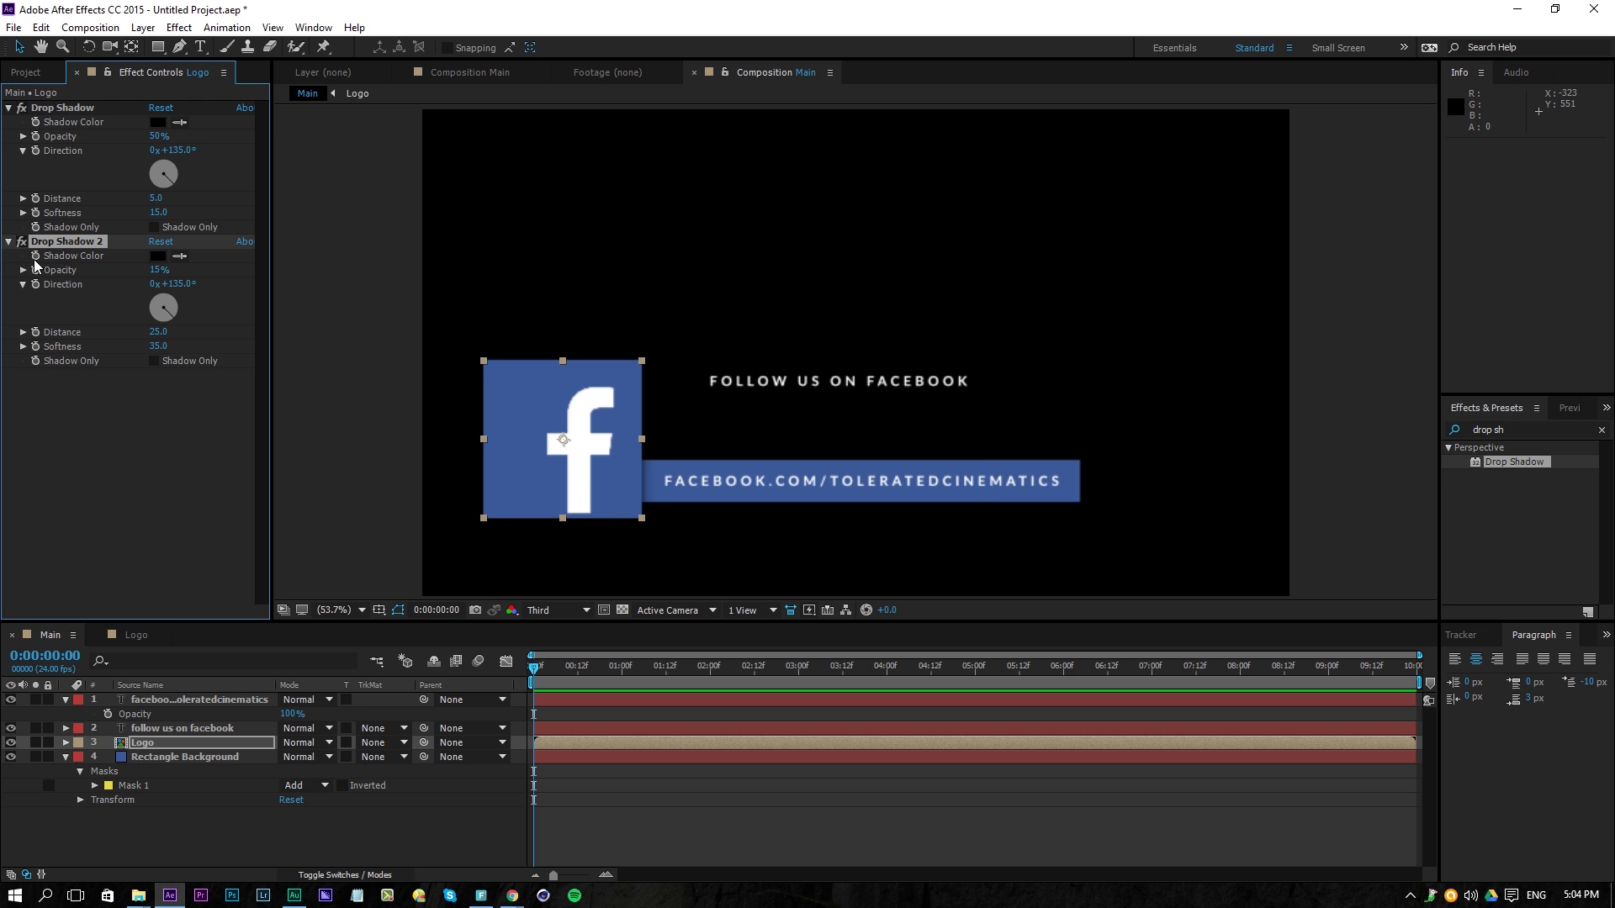
left_click(20, 242)
left_click(20, 242)
left_click_drag(158, 271, 154, 271)
left_click(24, 242)
left_click(700, 816)
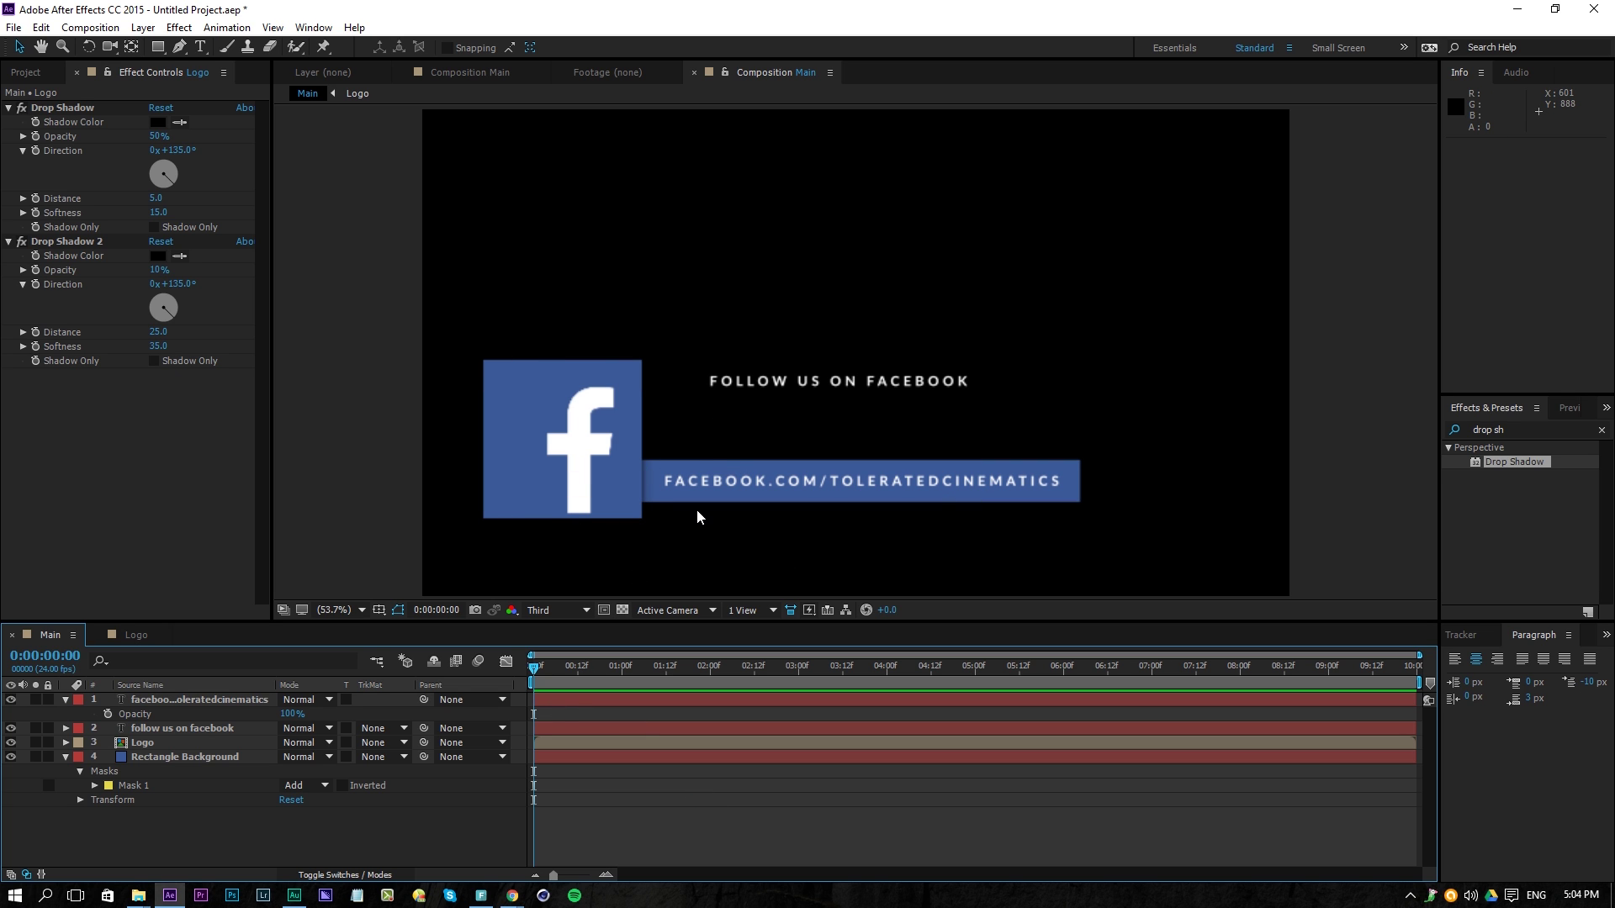
Pre-compose the URL text and Rectangle Background layers together as "Hyperlink Text" and place the new layer beneath Logo
left_click(162, 743)
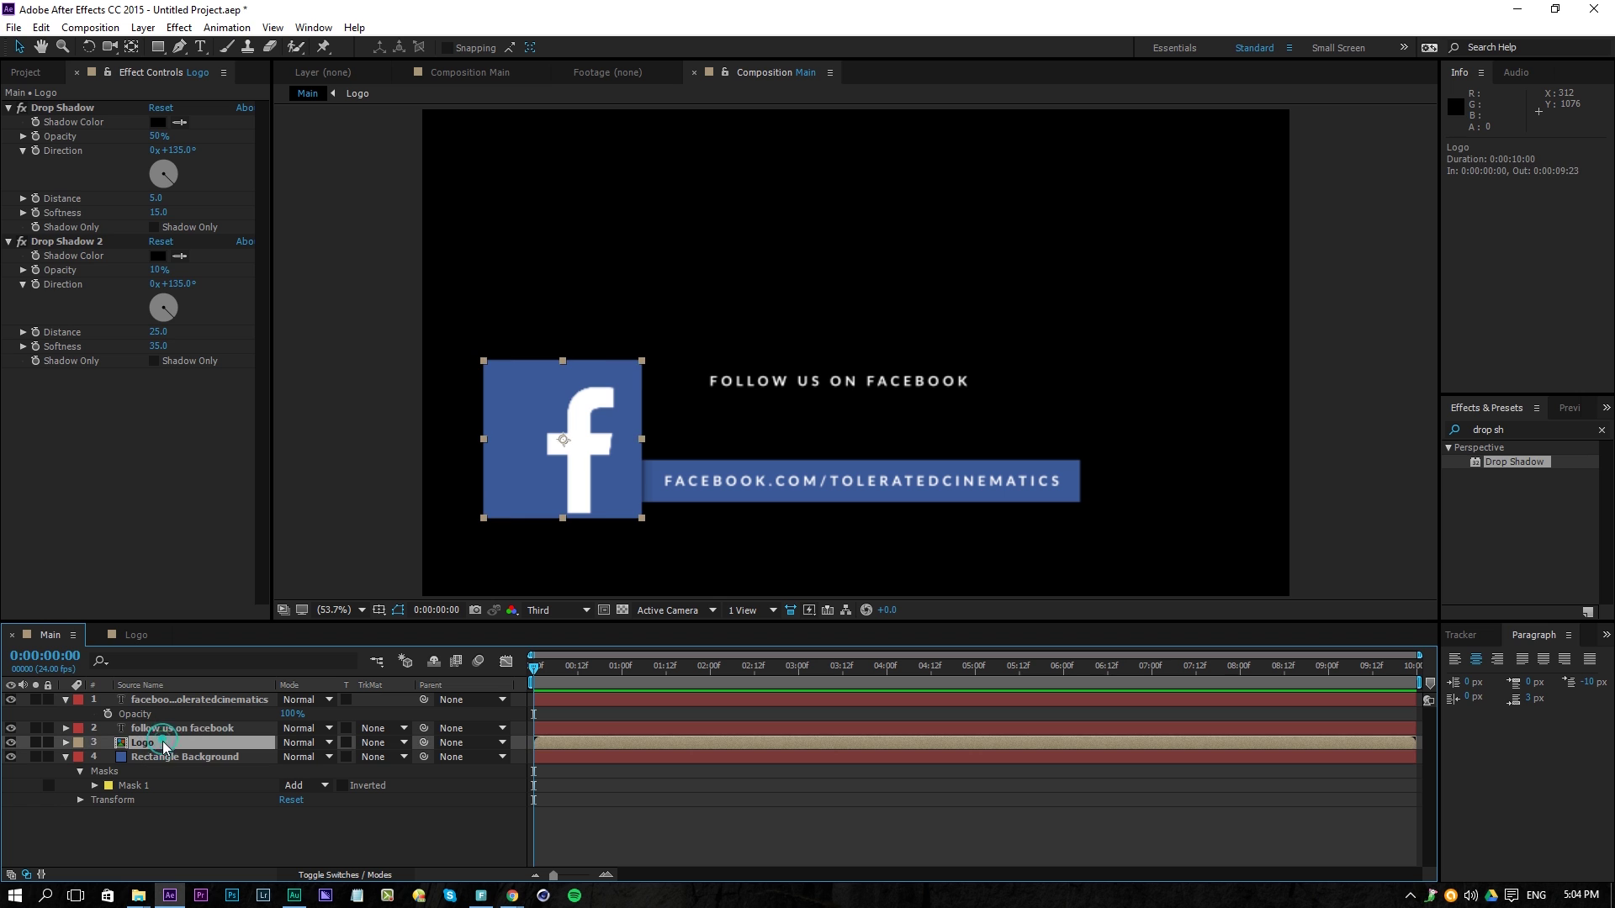
left_click(180, 728)
left_click(183, 700)
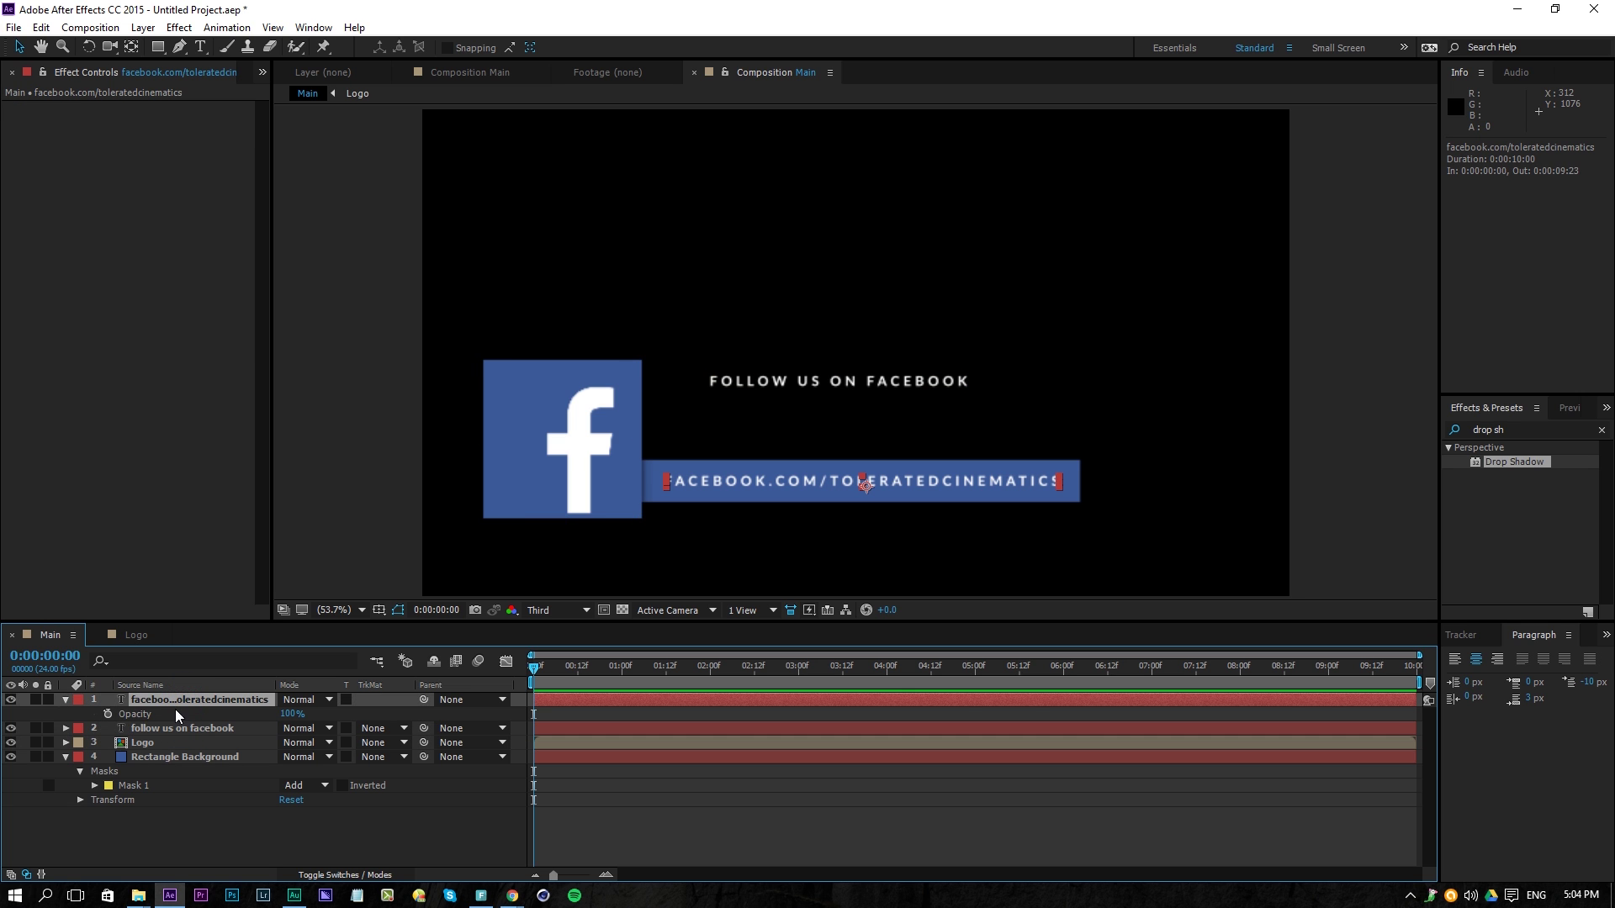
left_click(149, 757, "ctrl")
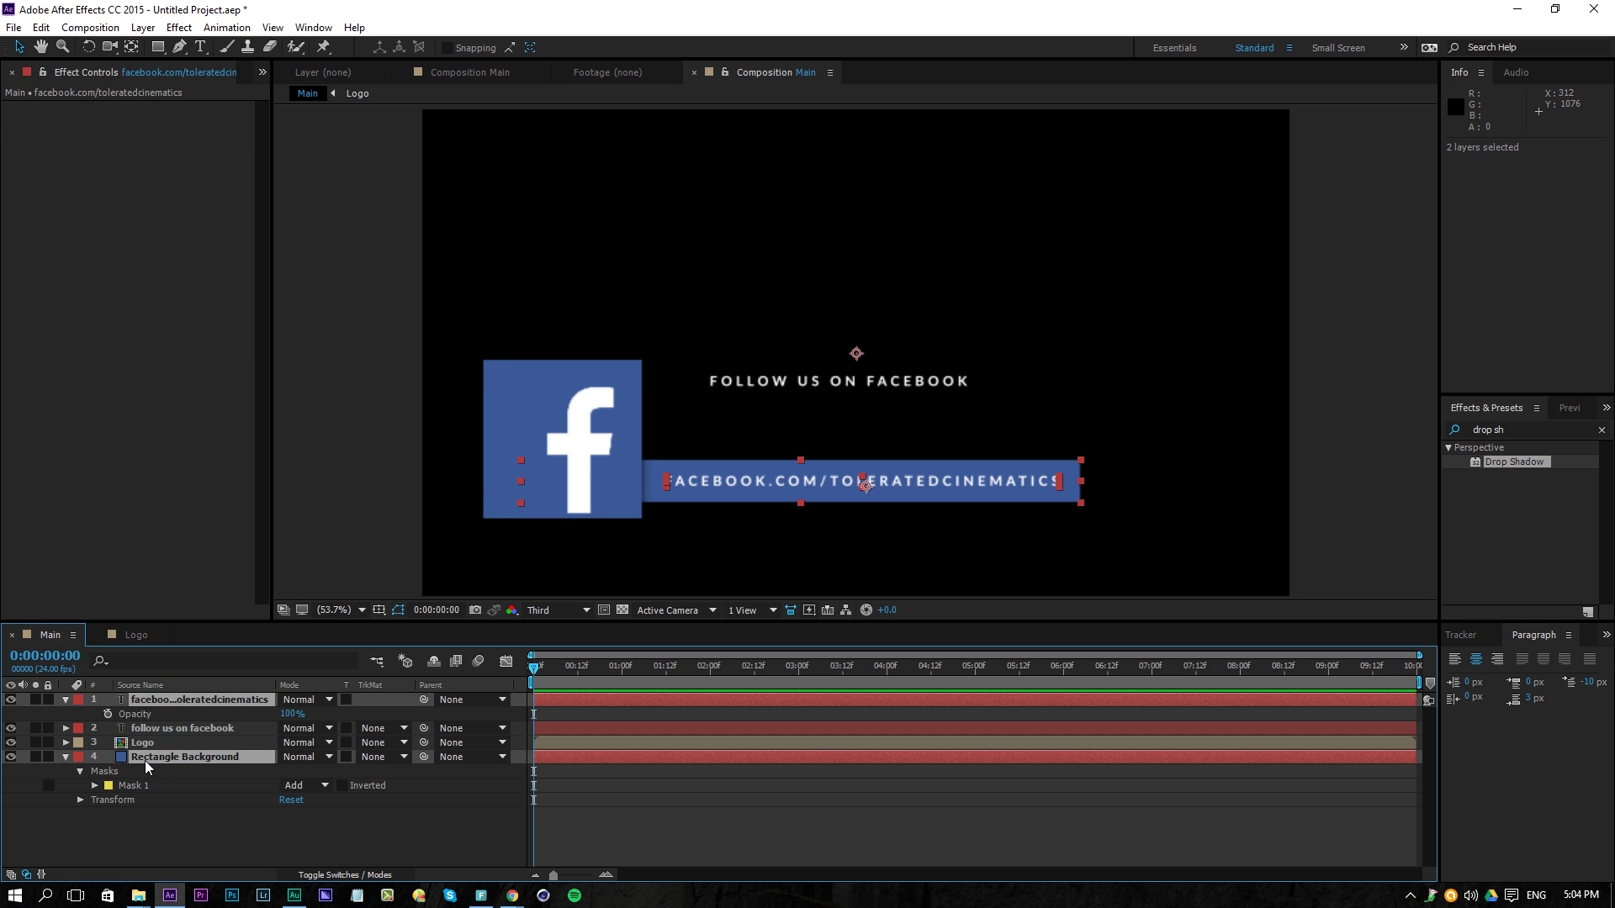
left_click(143, 27)
left_click(81, 656)
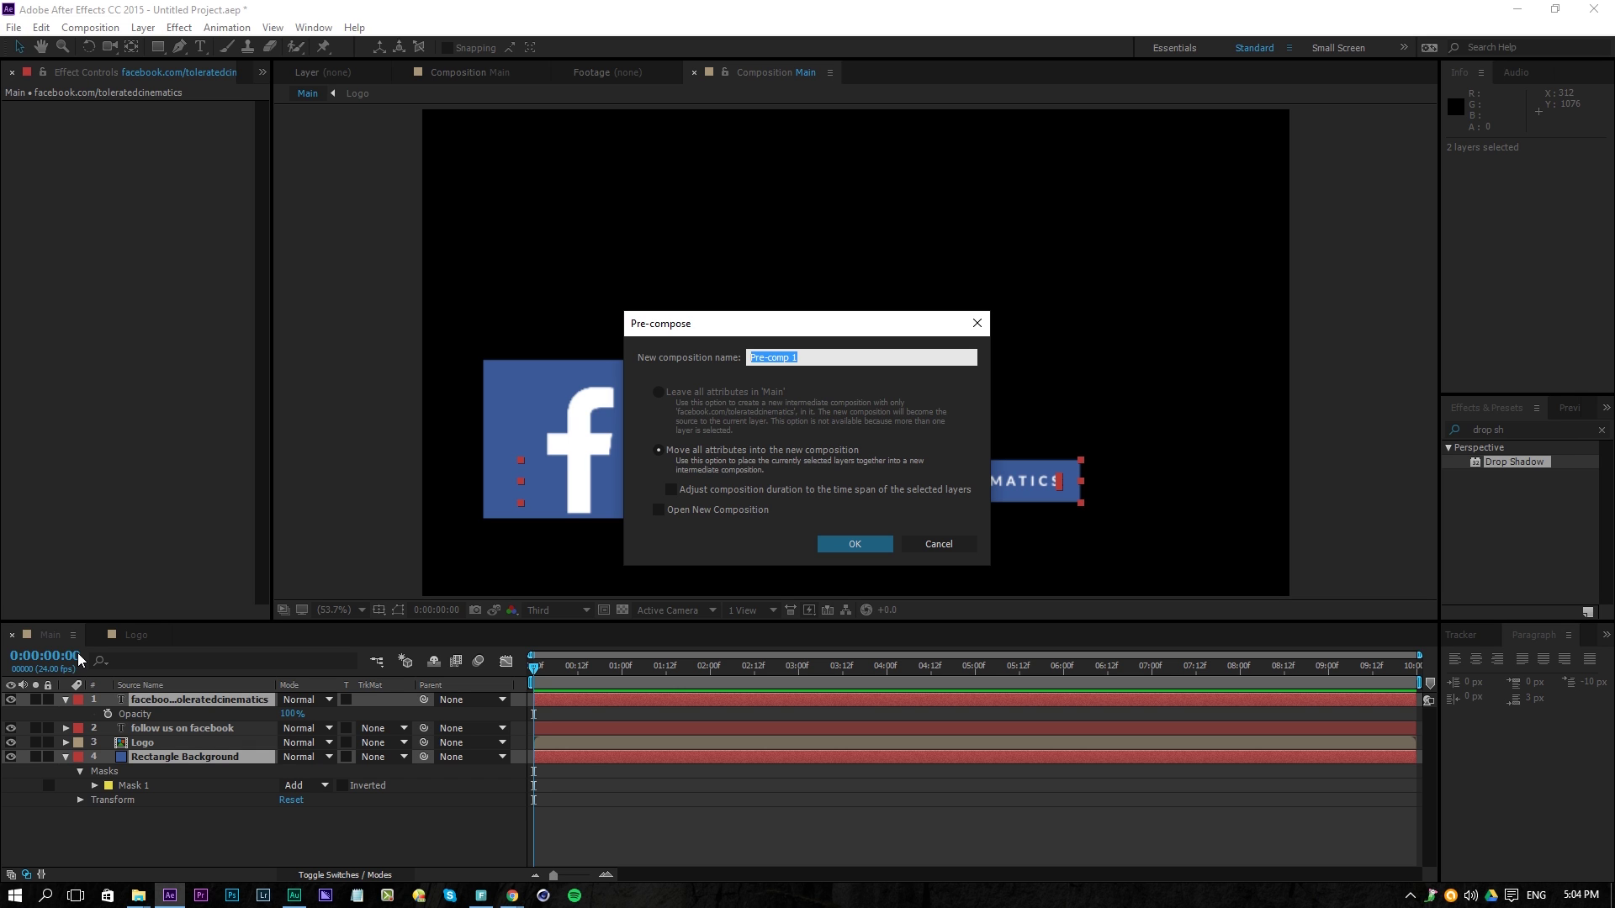
type("Li")
key("Return")
left_click_drag(197, 698, 190, 747)
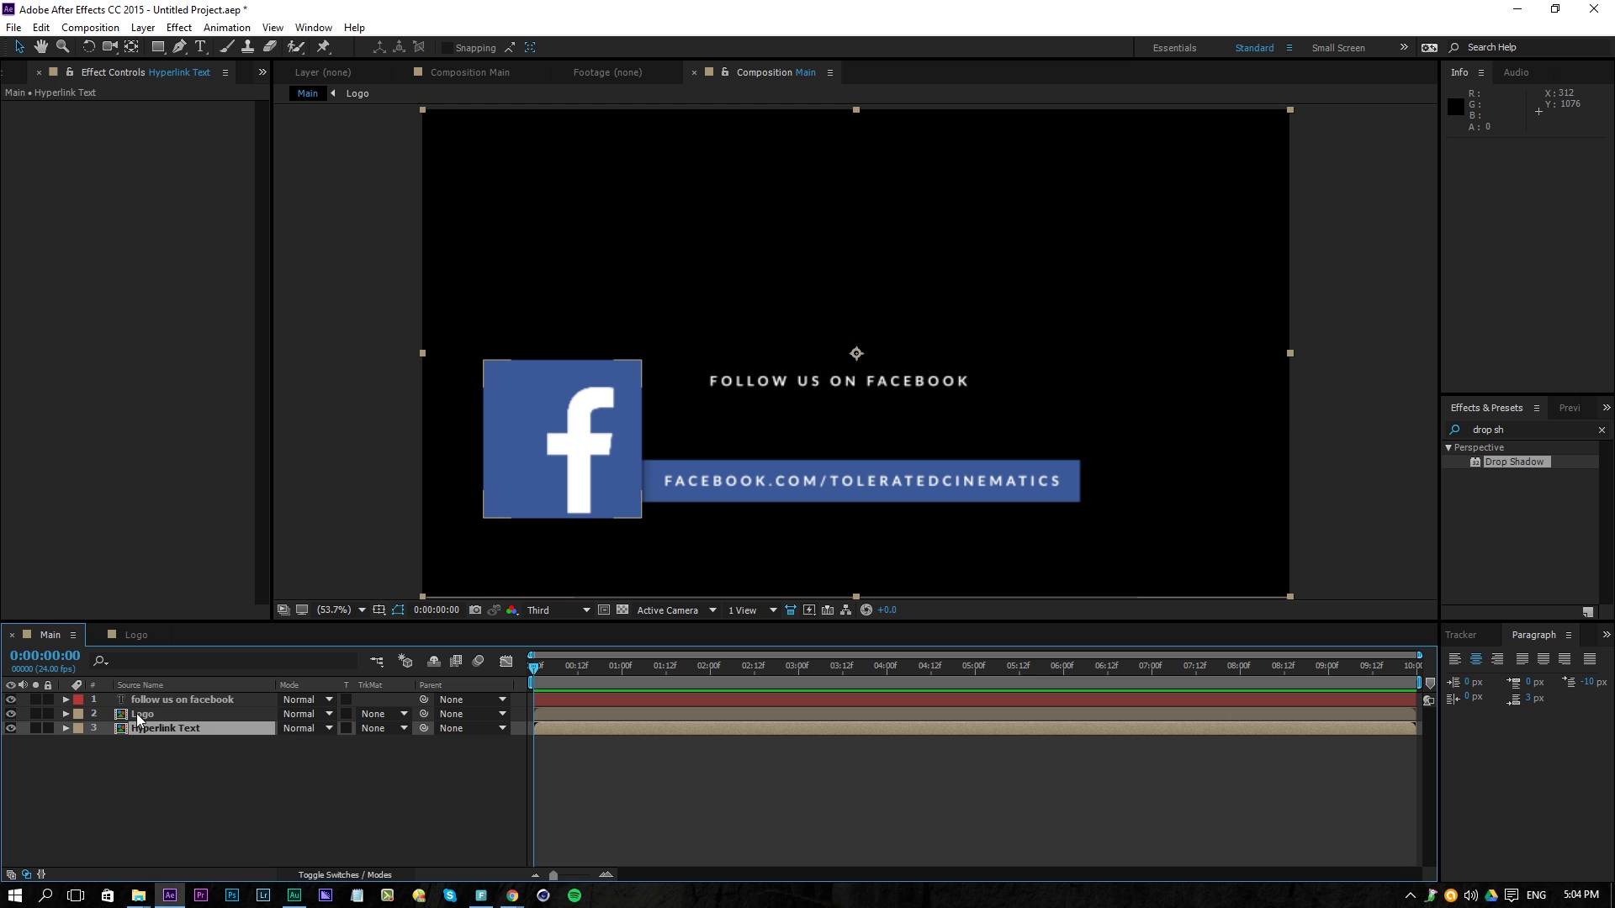
Pre-compose the "follow us on facebook" text layer as "Title"
left_click(187, 699)
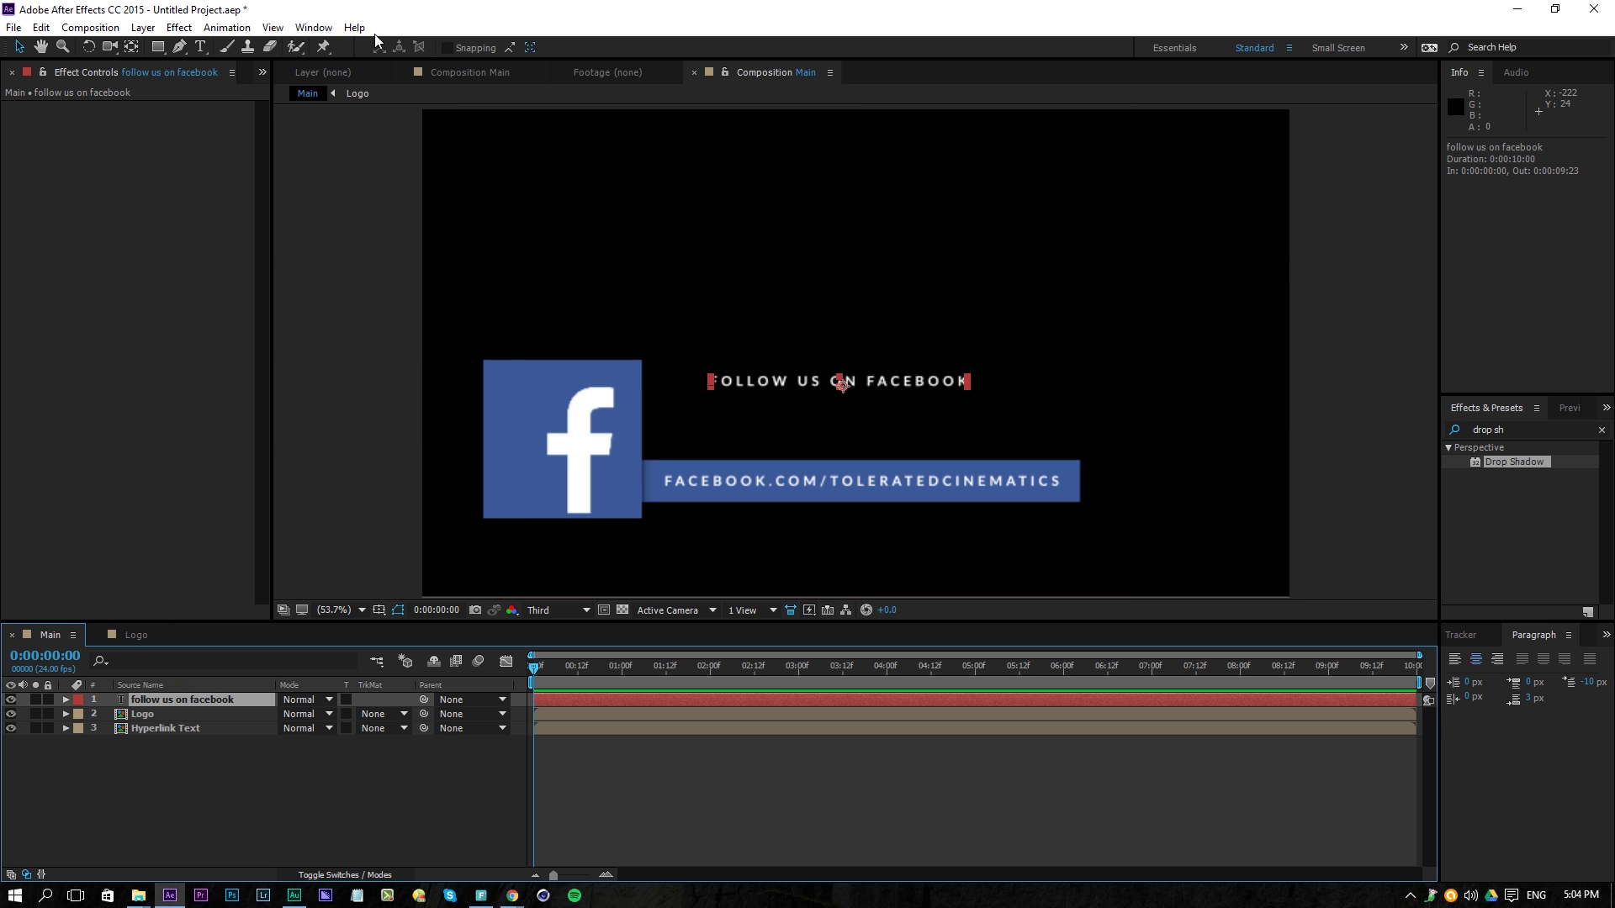
left_click(143, 27)
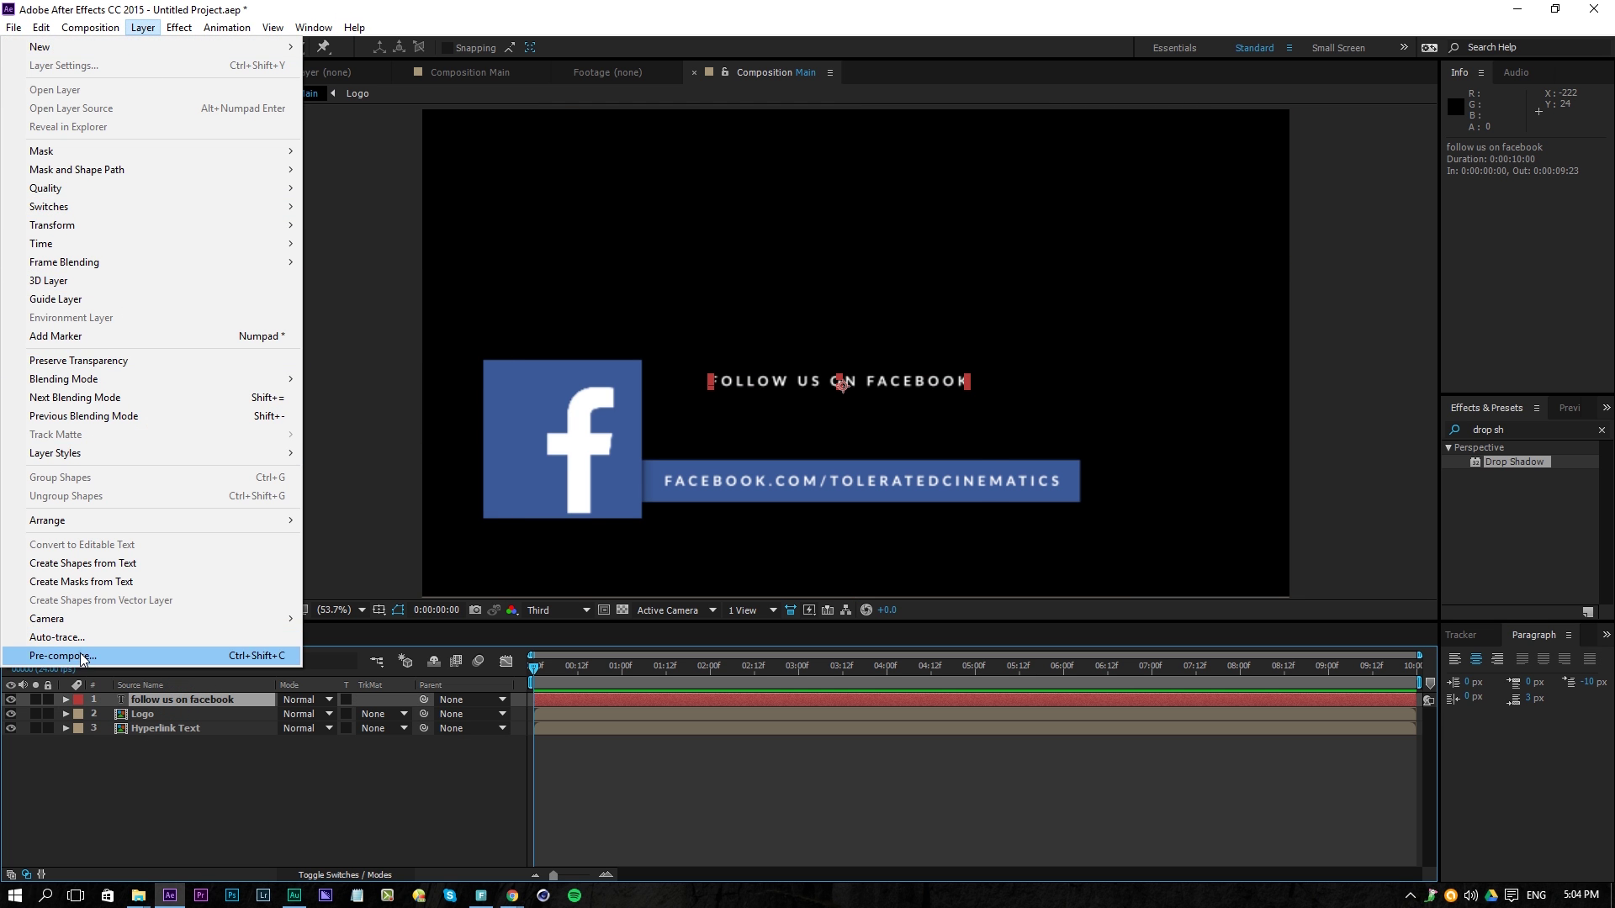
left_click(62, 655)
type("T")
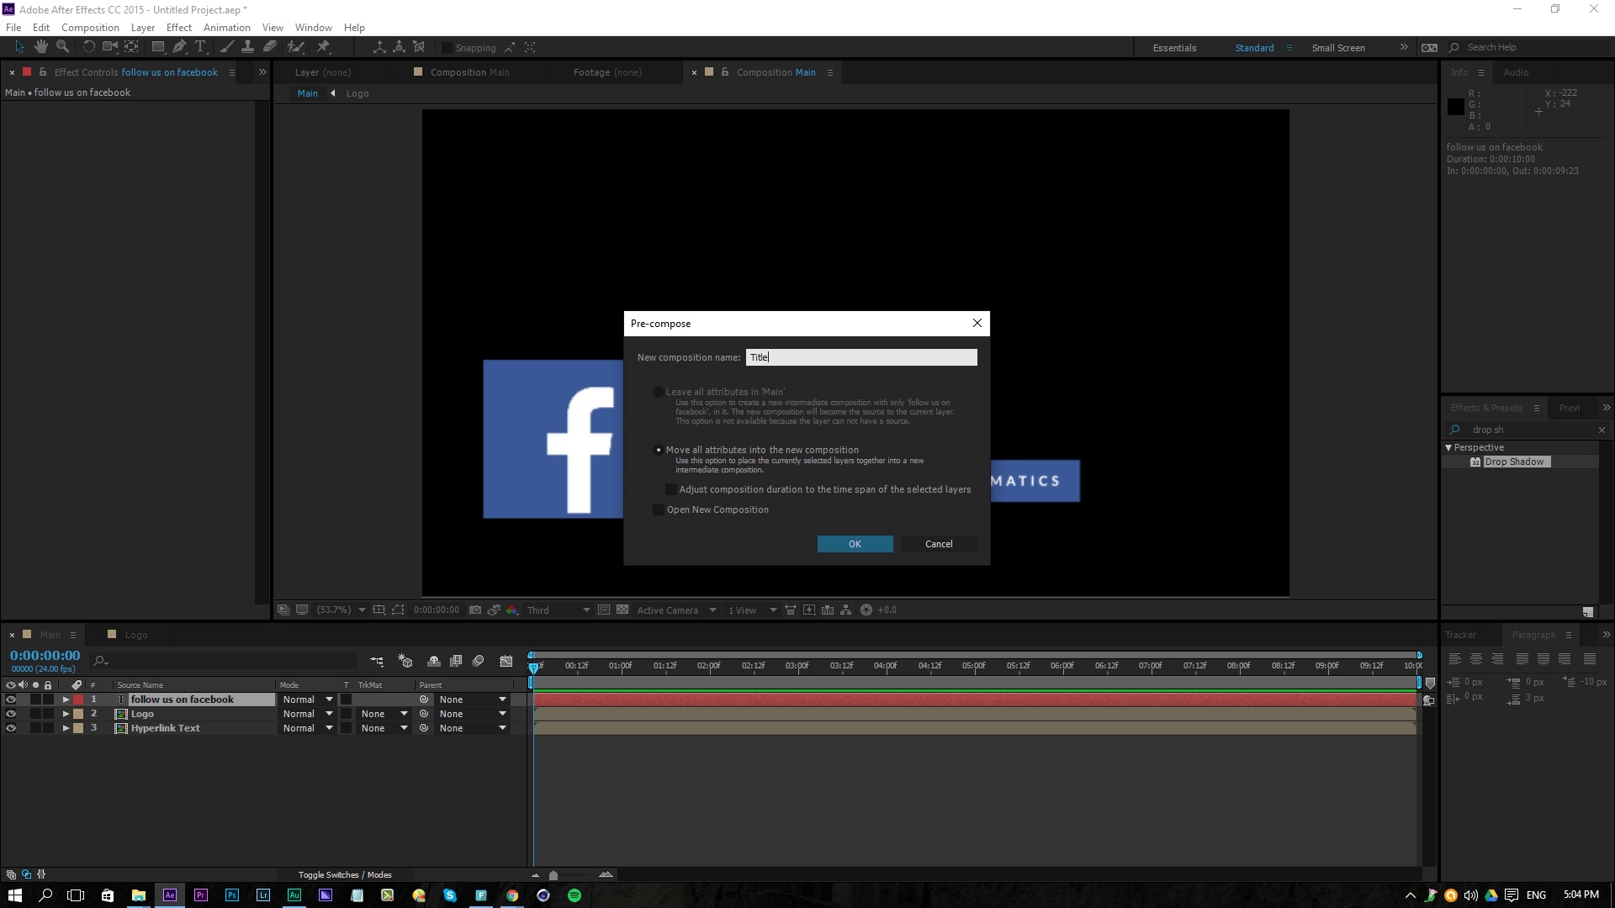
type("itle")
key("Return")
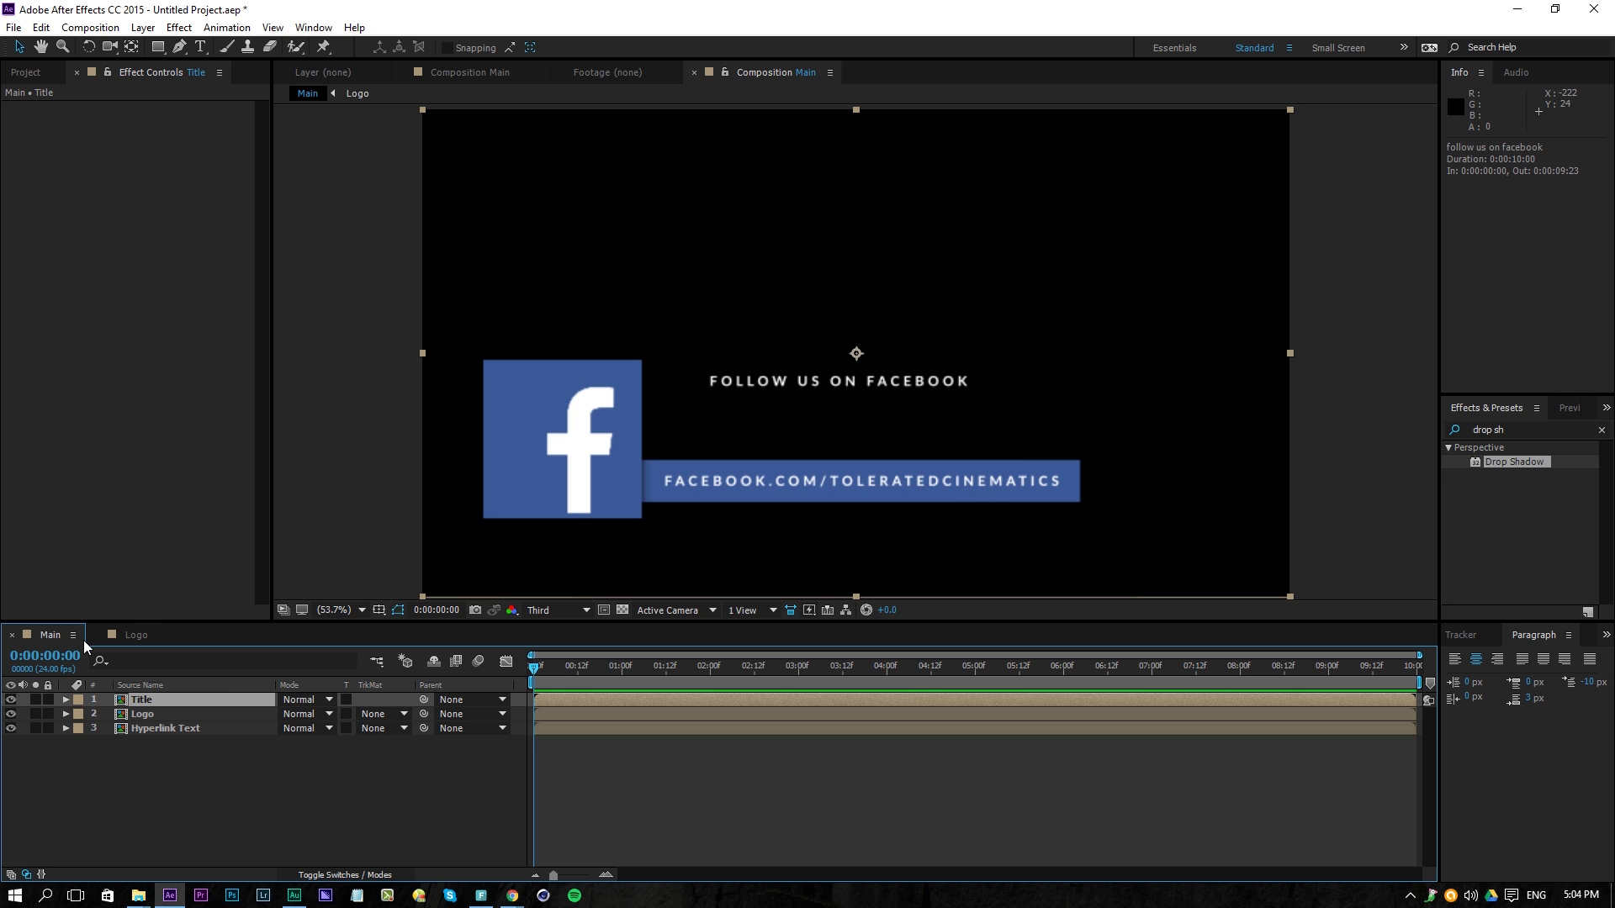
Move the text inside the Title composition to about 773, 696, and shift the Title layer in Main to about 1003, 577
double_click(553, 700)
left_click_drag(759, 390, 685, 427)
left_click(50, 634)
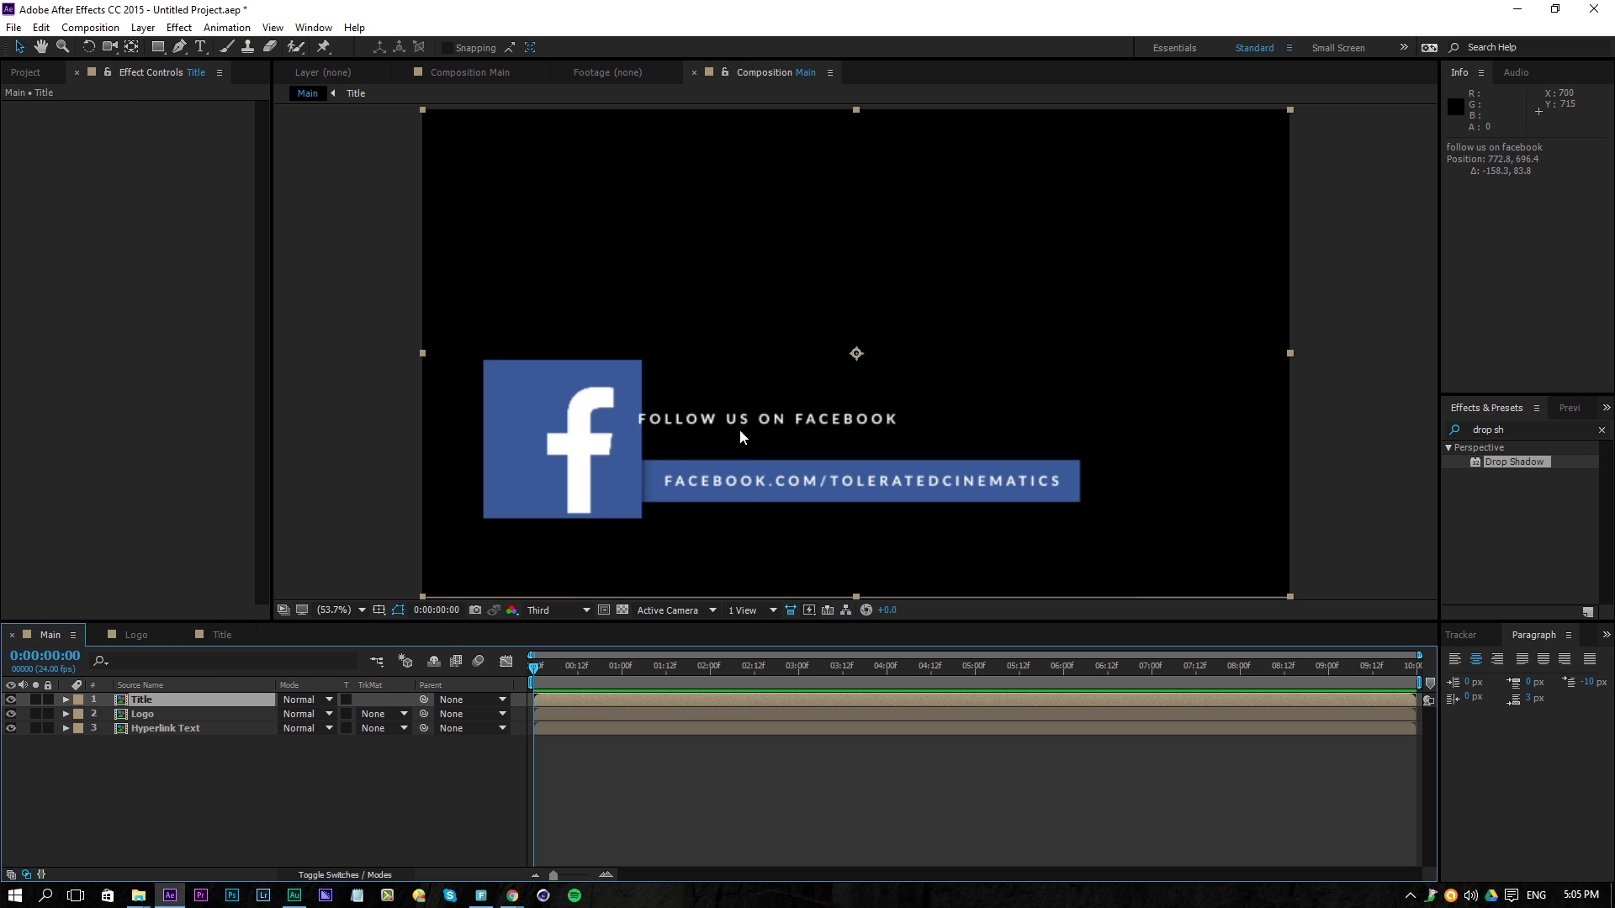
left_click_drag(740, 435, 775, 440)
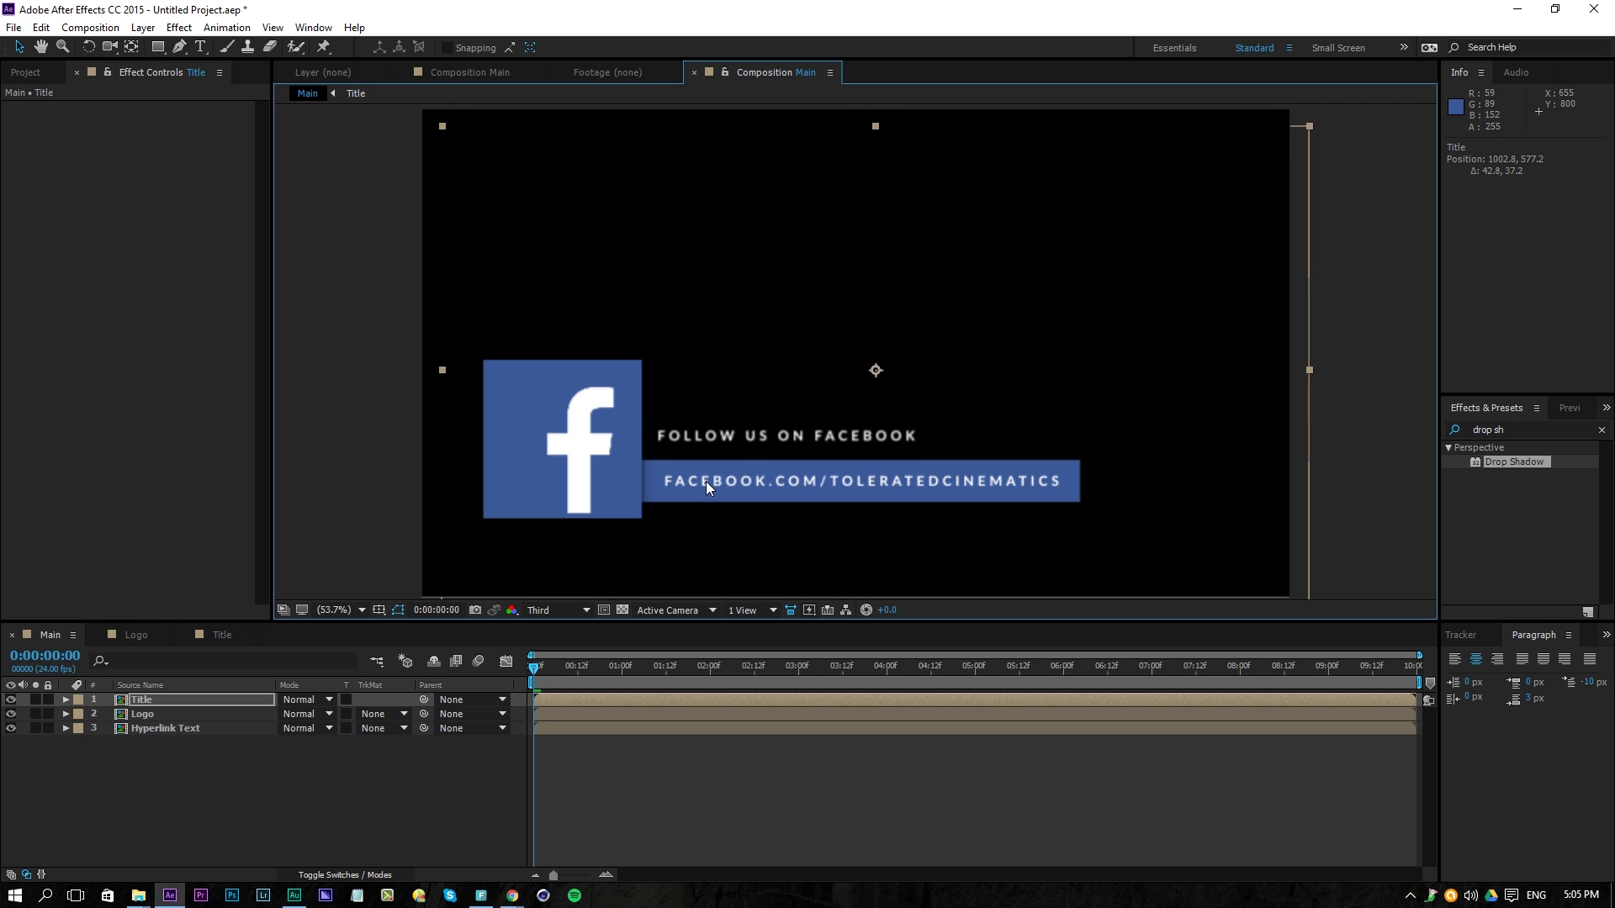
Open the Hyperlink Text composition and duplicate its Rectangle Background layer
double_click(193, 729)
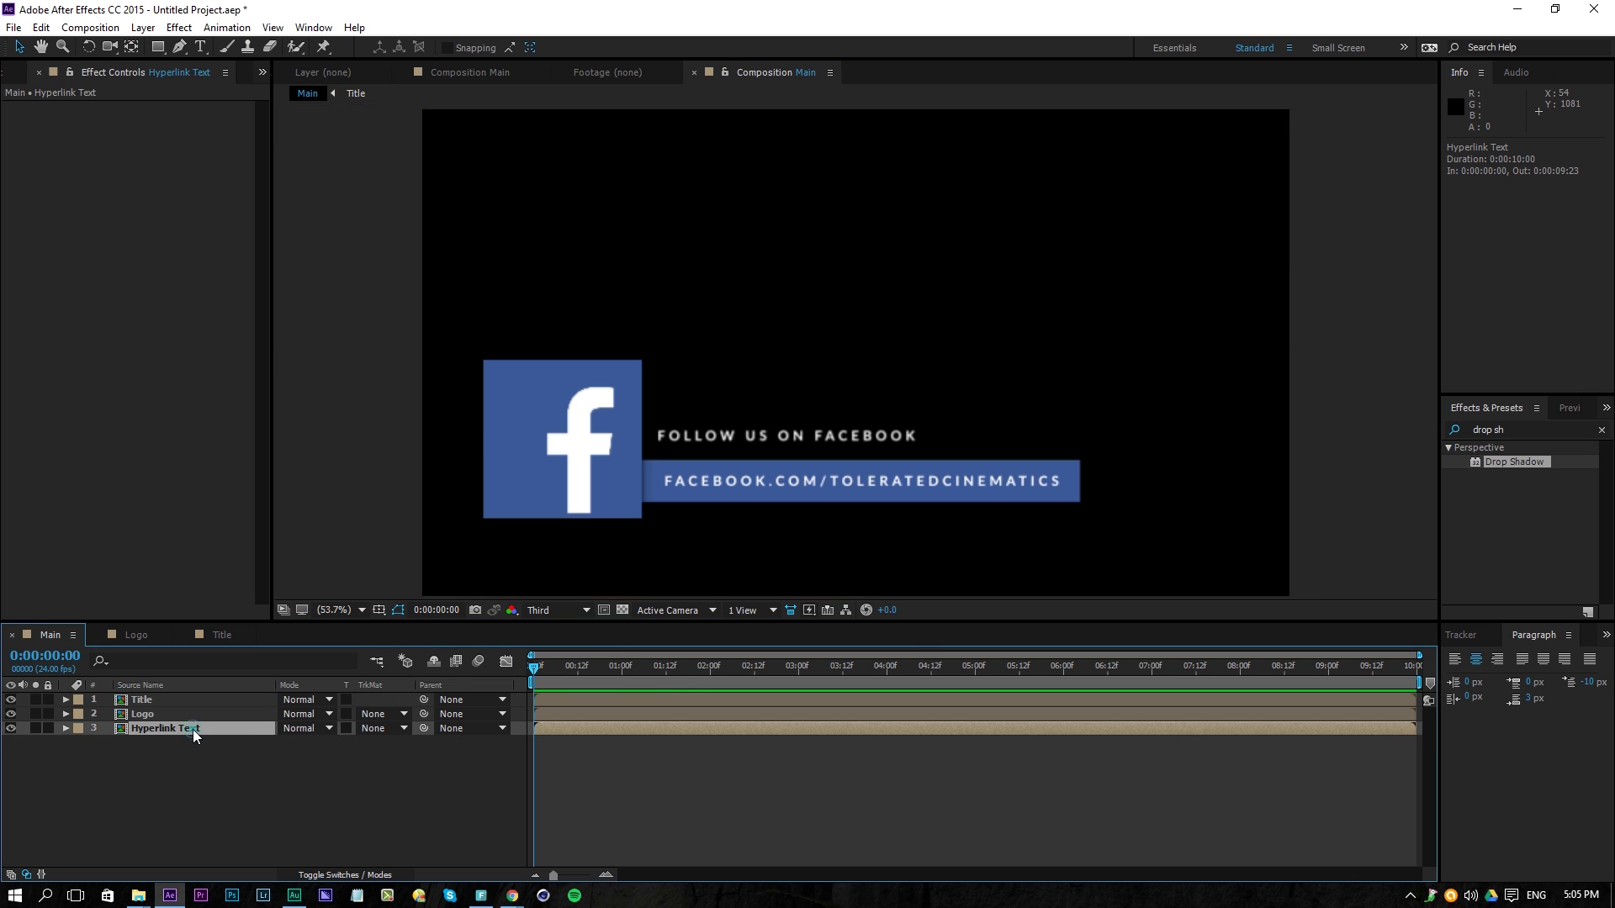
left_click(227, 714)
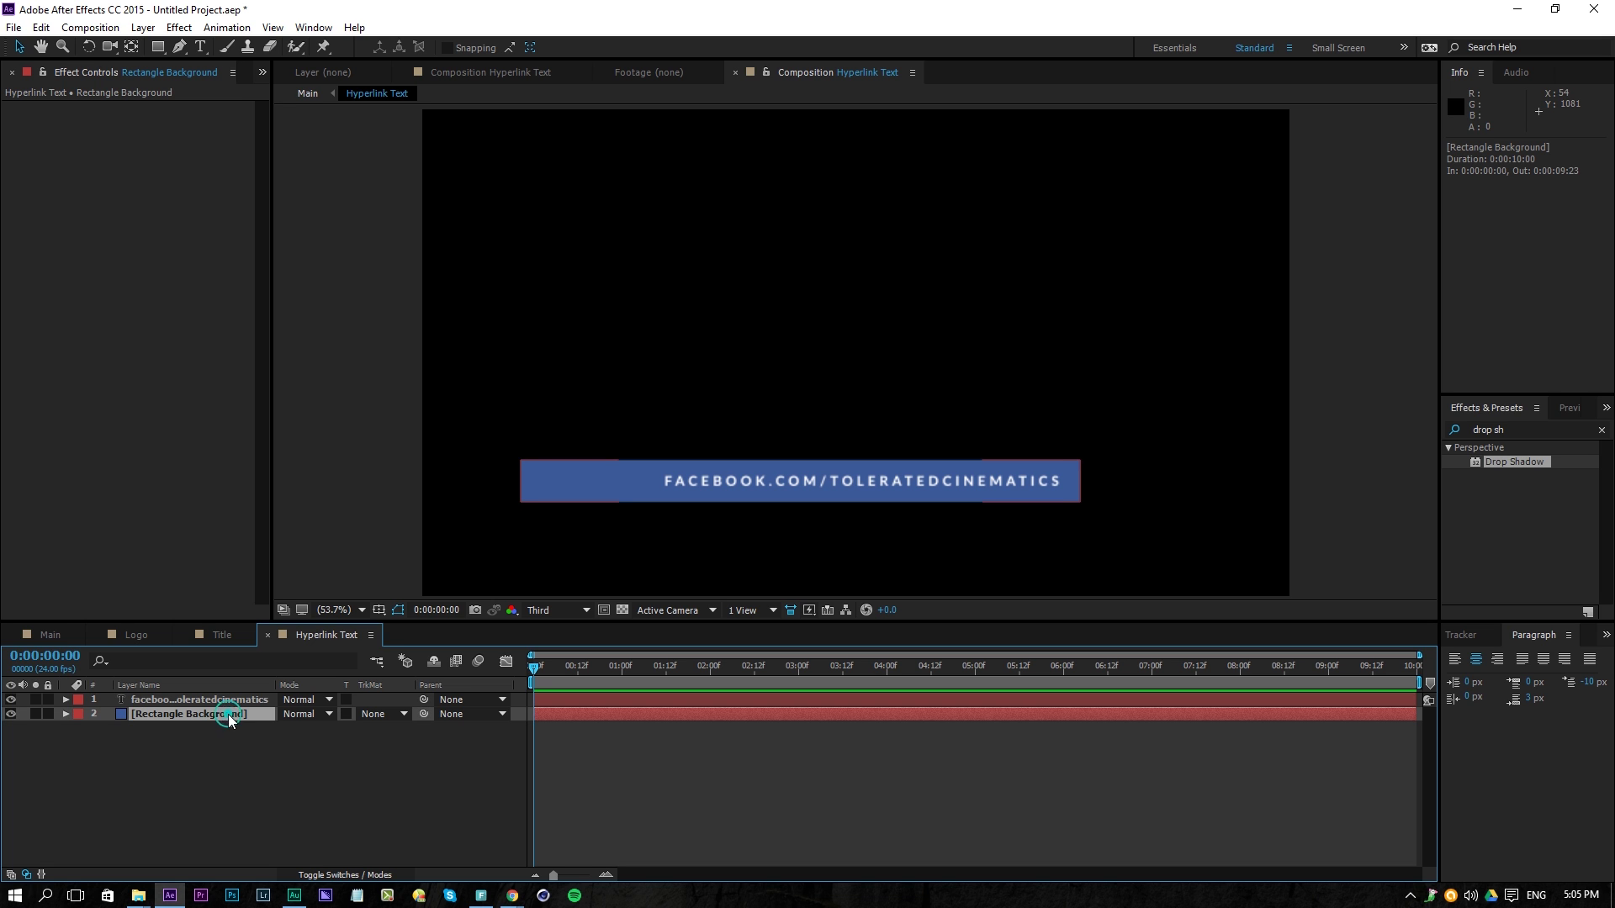
key("ctrl+d")
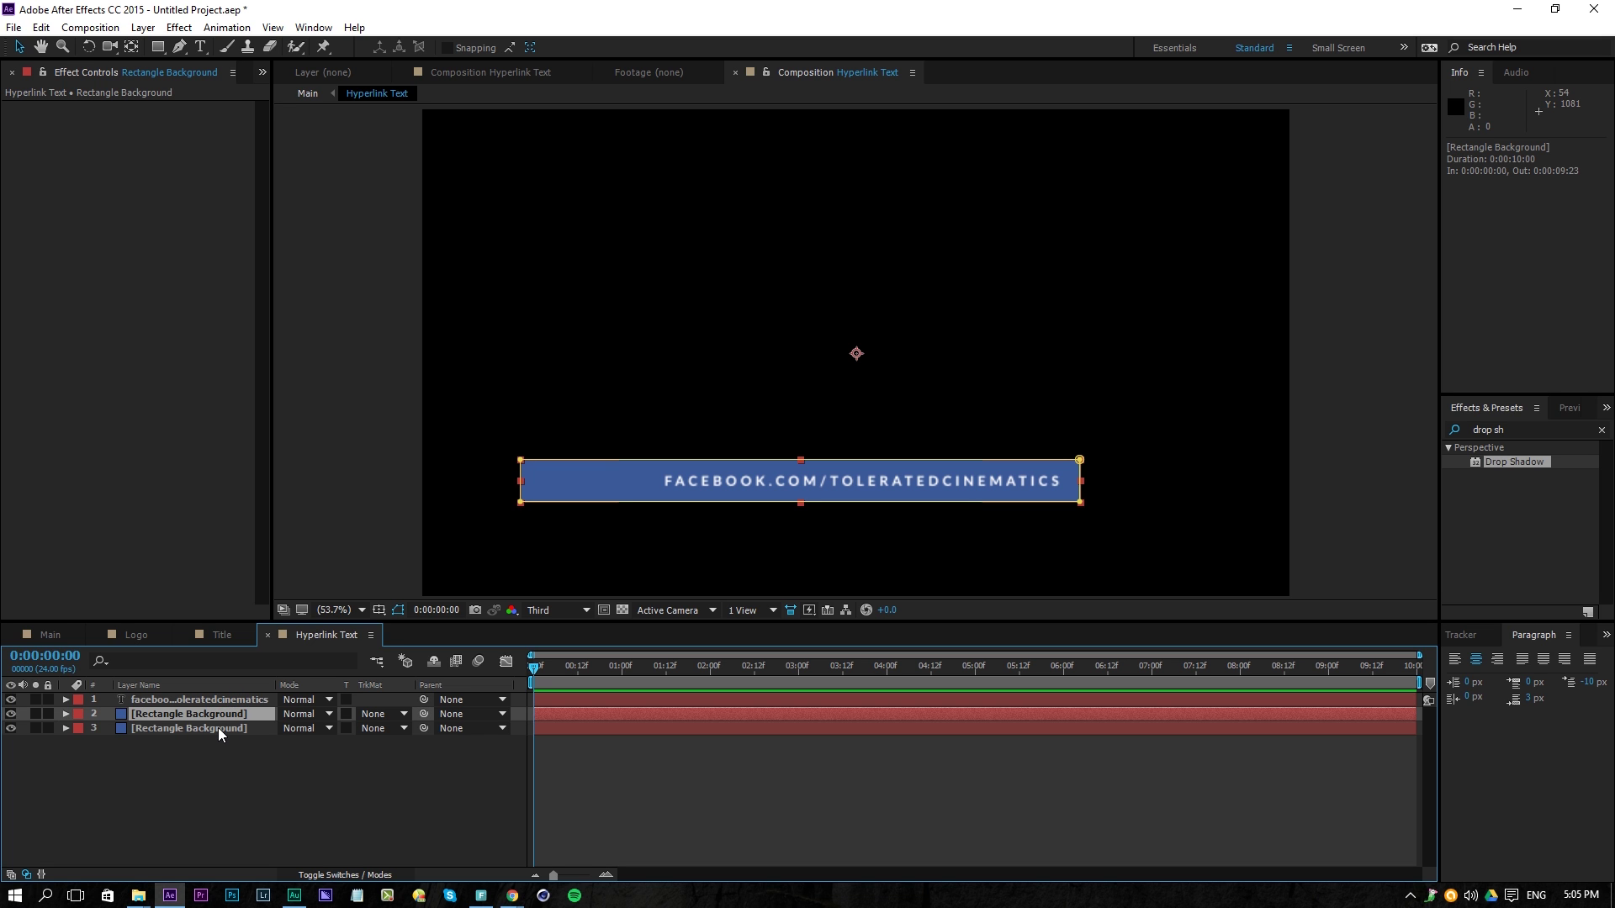
Recolour the duplicated Rectangle Background as a new solid in the lighter blue 6C83B5
left_click(143, 28)
left_click(121, 64)
left_click(307, 531)
left_click(1296, 386)
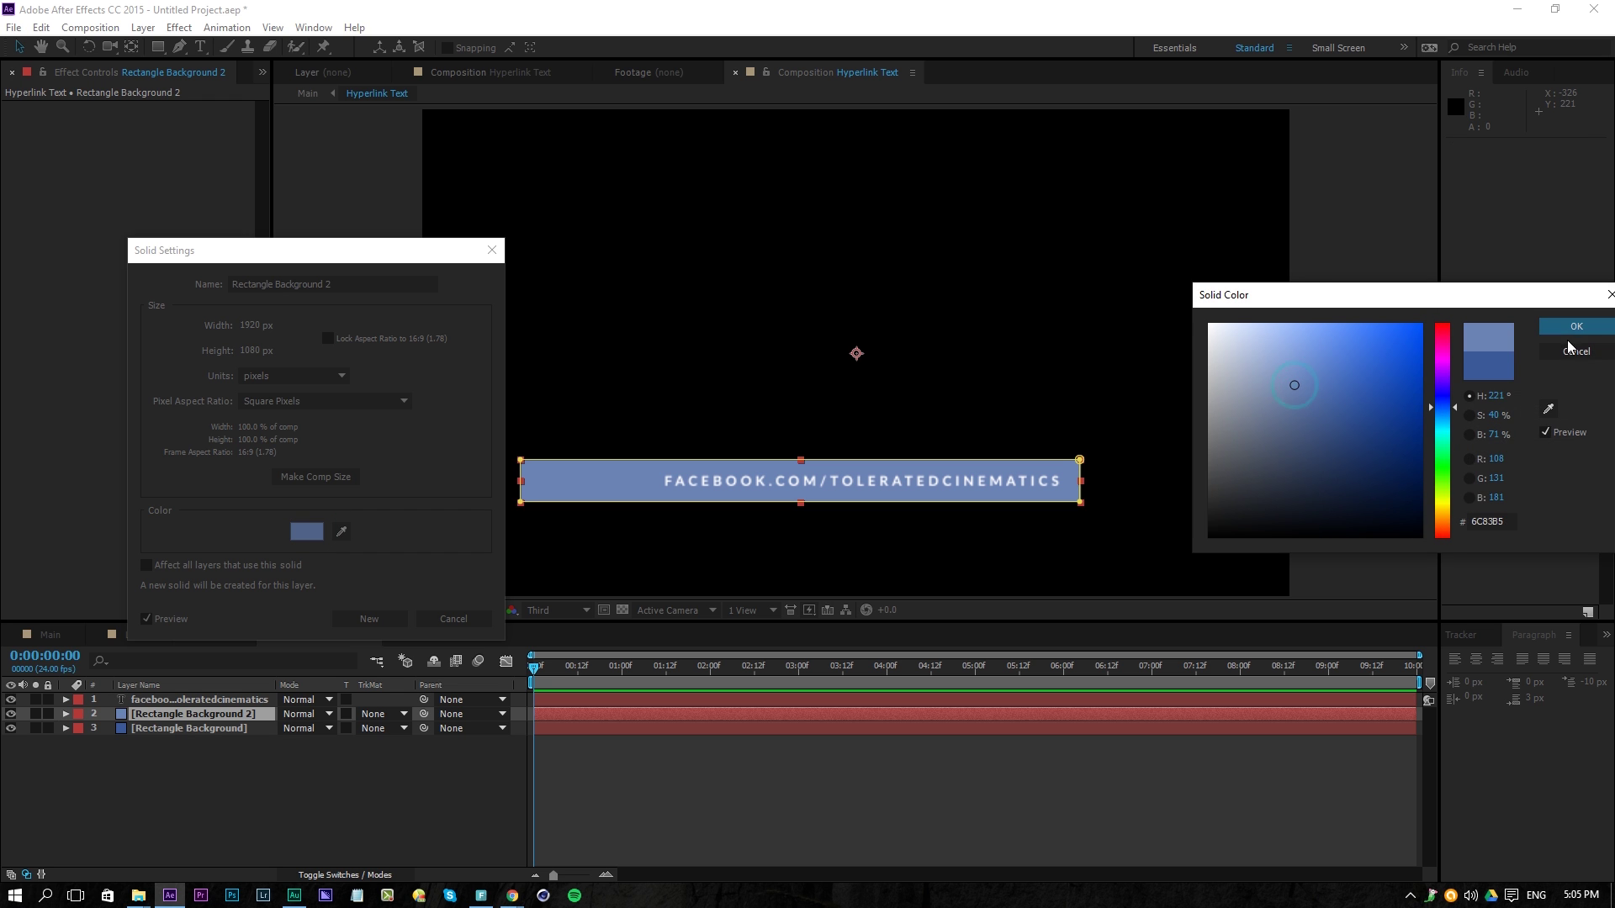
left_click(1577, 327)
left_click(370, 618)
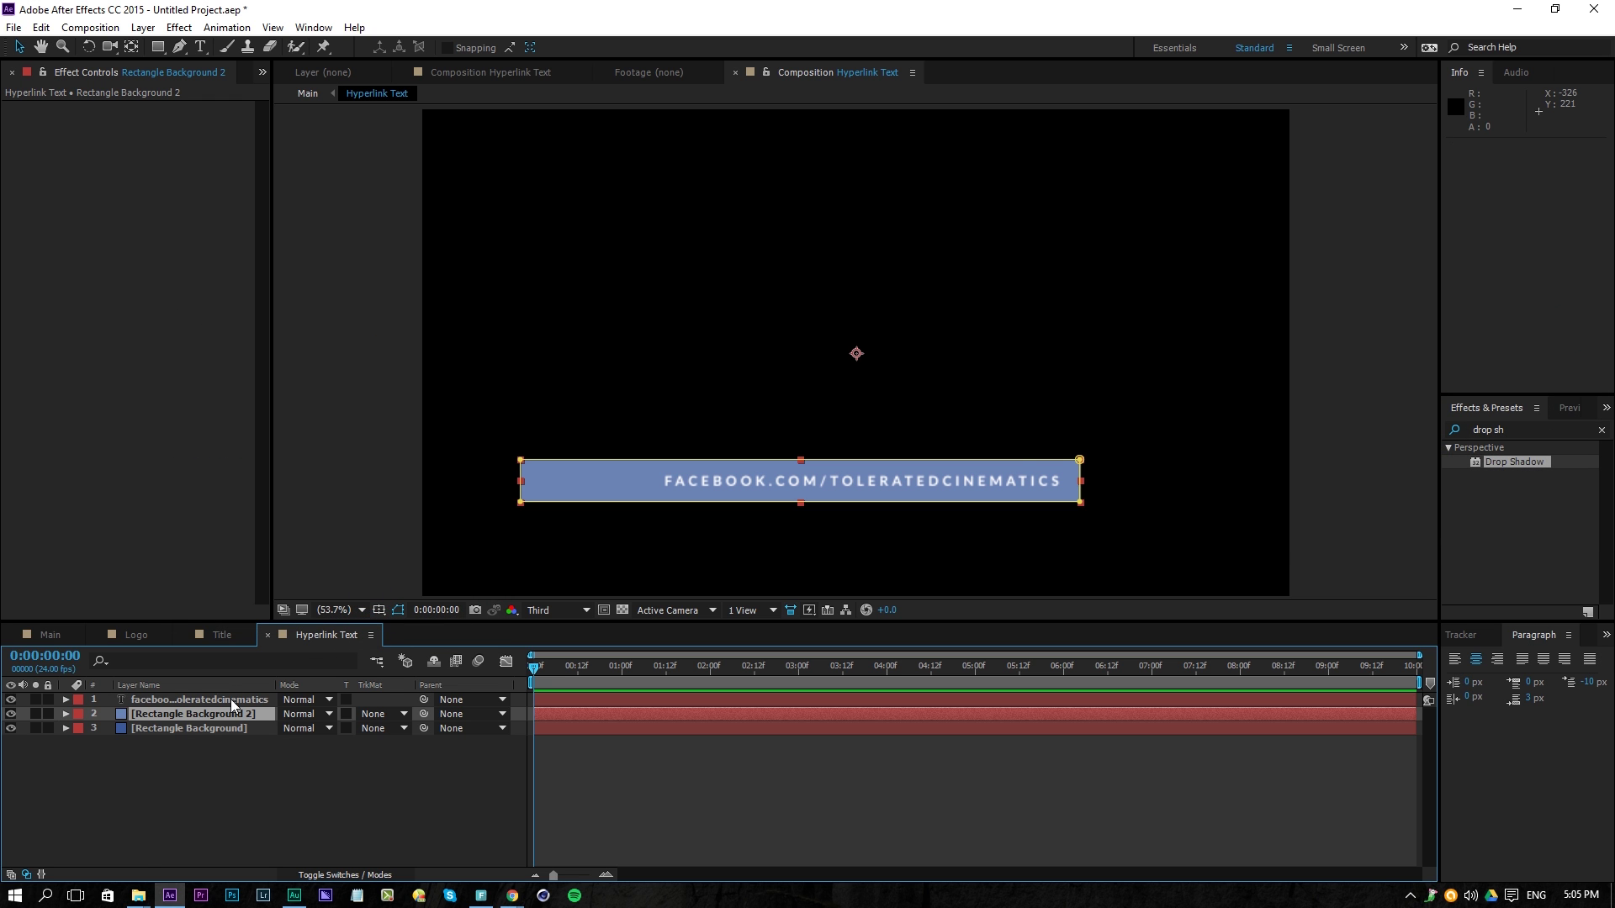
Duplicate the light blue Rectangle Background 2 and enlarge the copy's mask slightly past the bar, widening it to about 101.8%
left_click(225, 714)
key("ctrl+d")
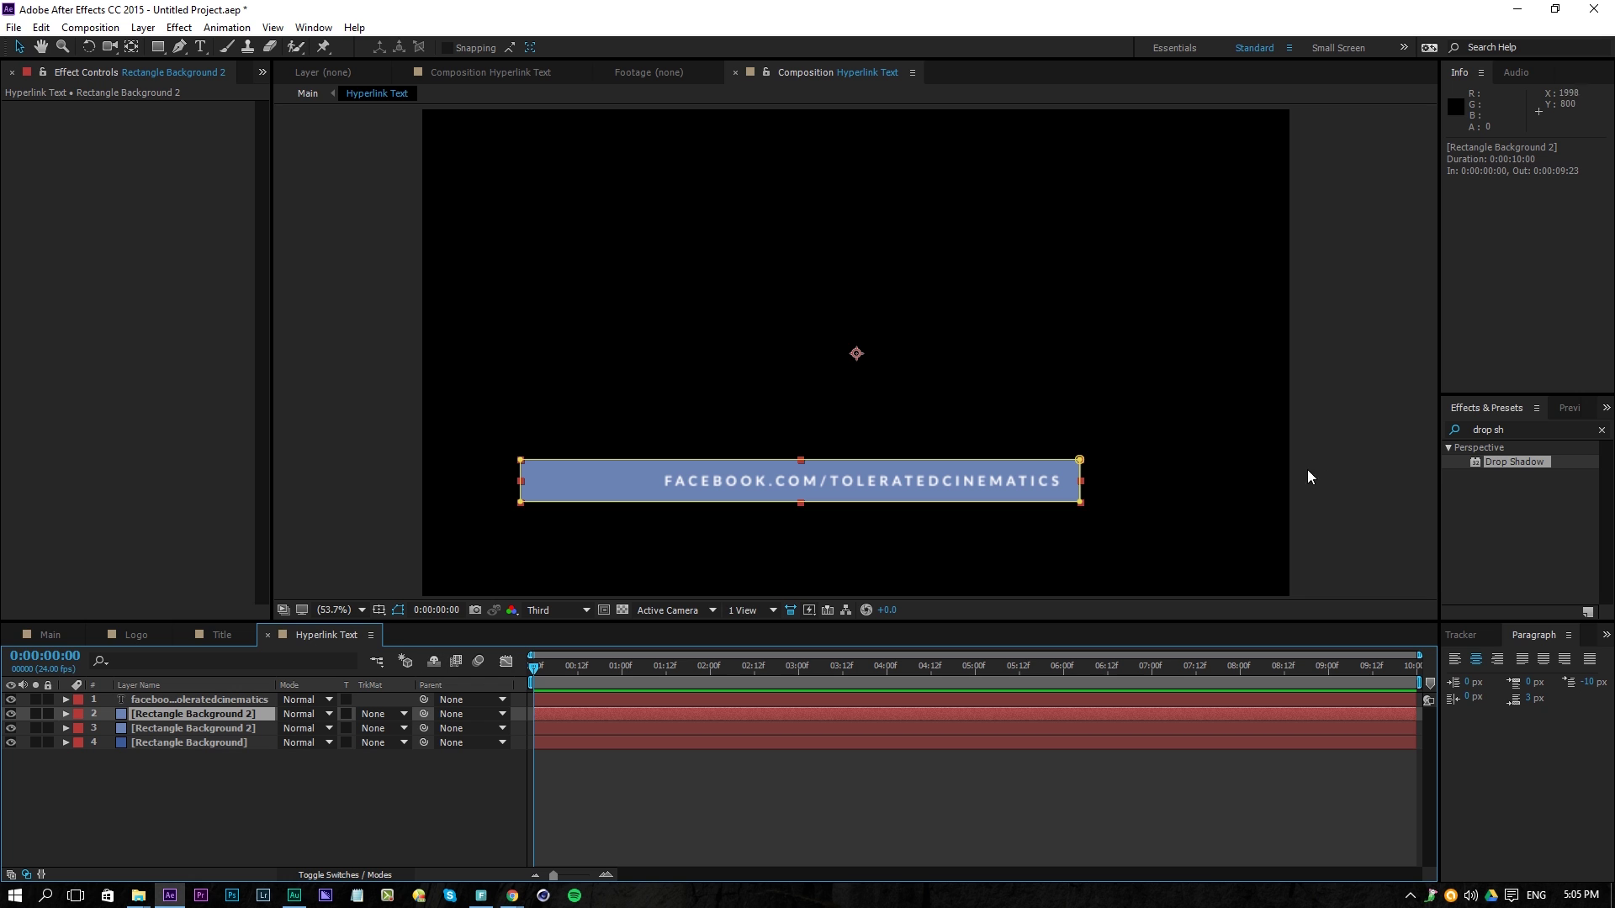
left_click(1080, 501)
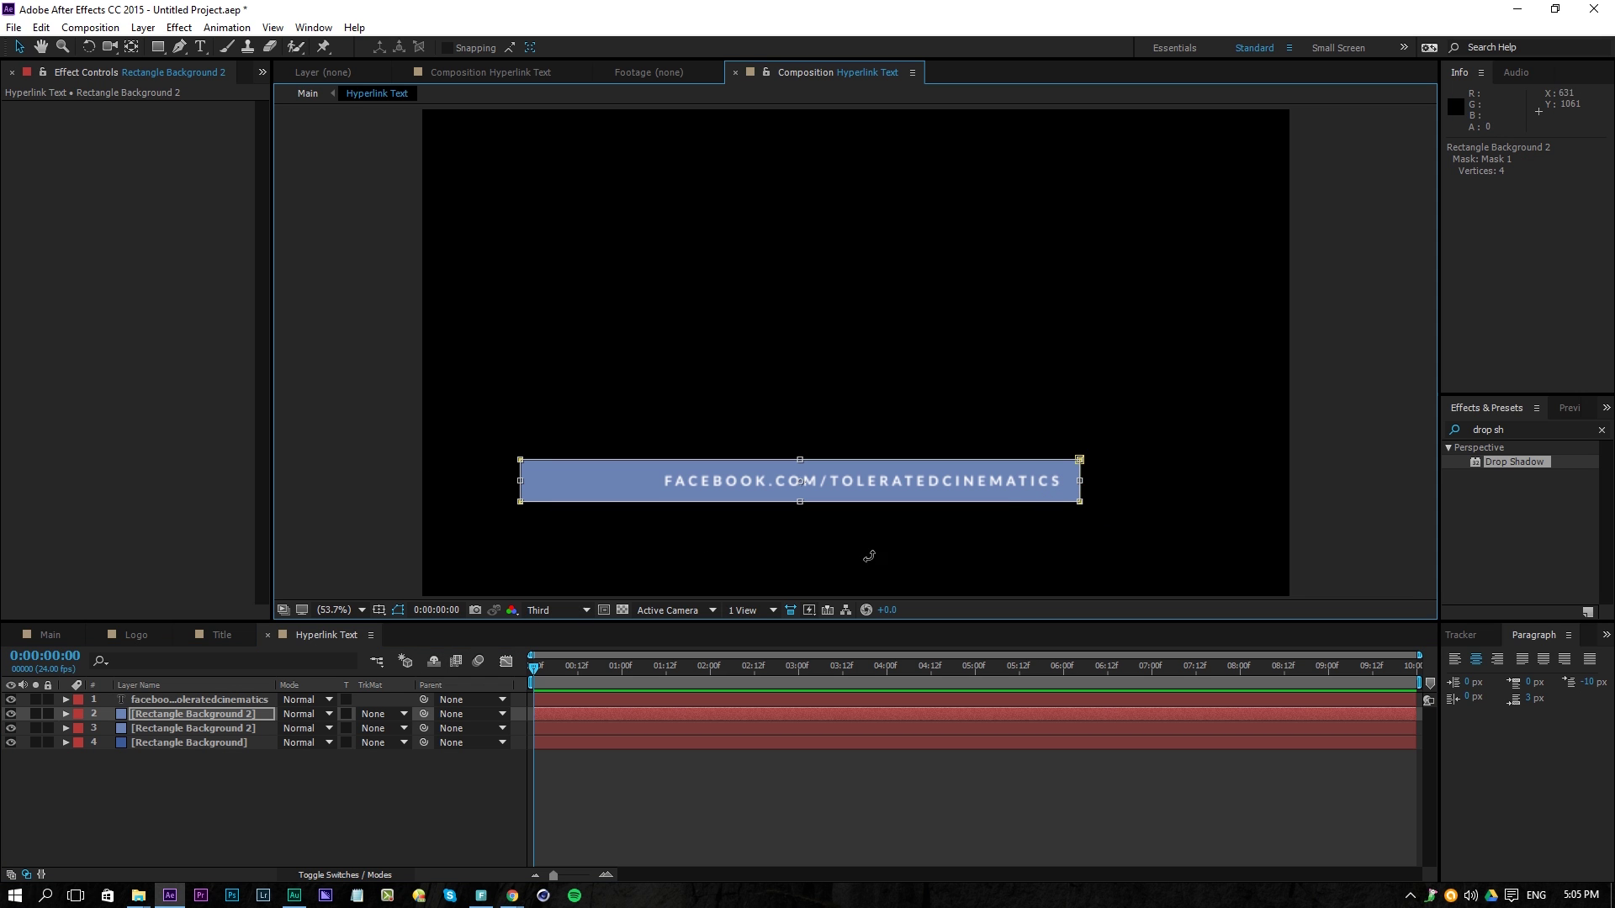
left_click(801, 458)
left_click_drag(802, 459, 804, 456)
left_click_drag(1082, 482, 1085, 481)
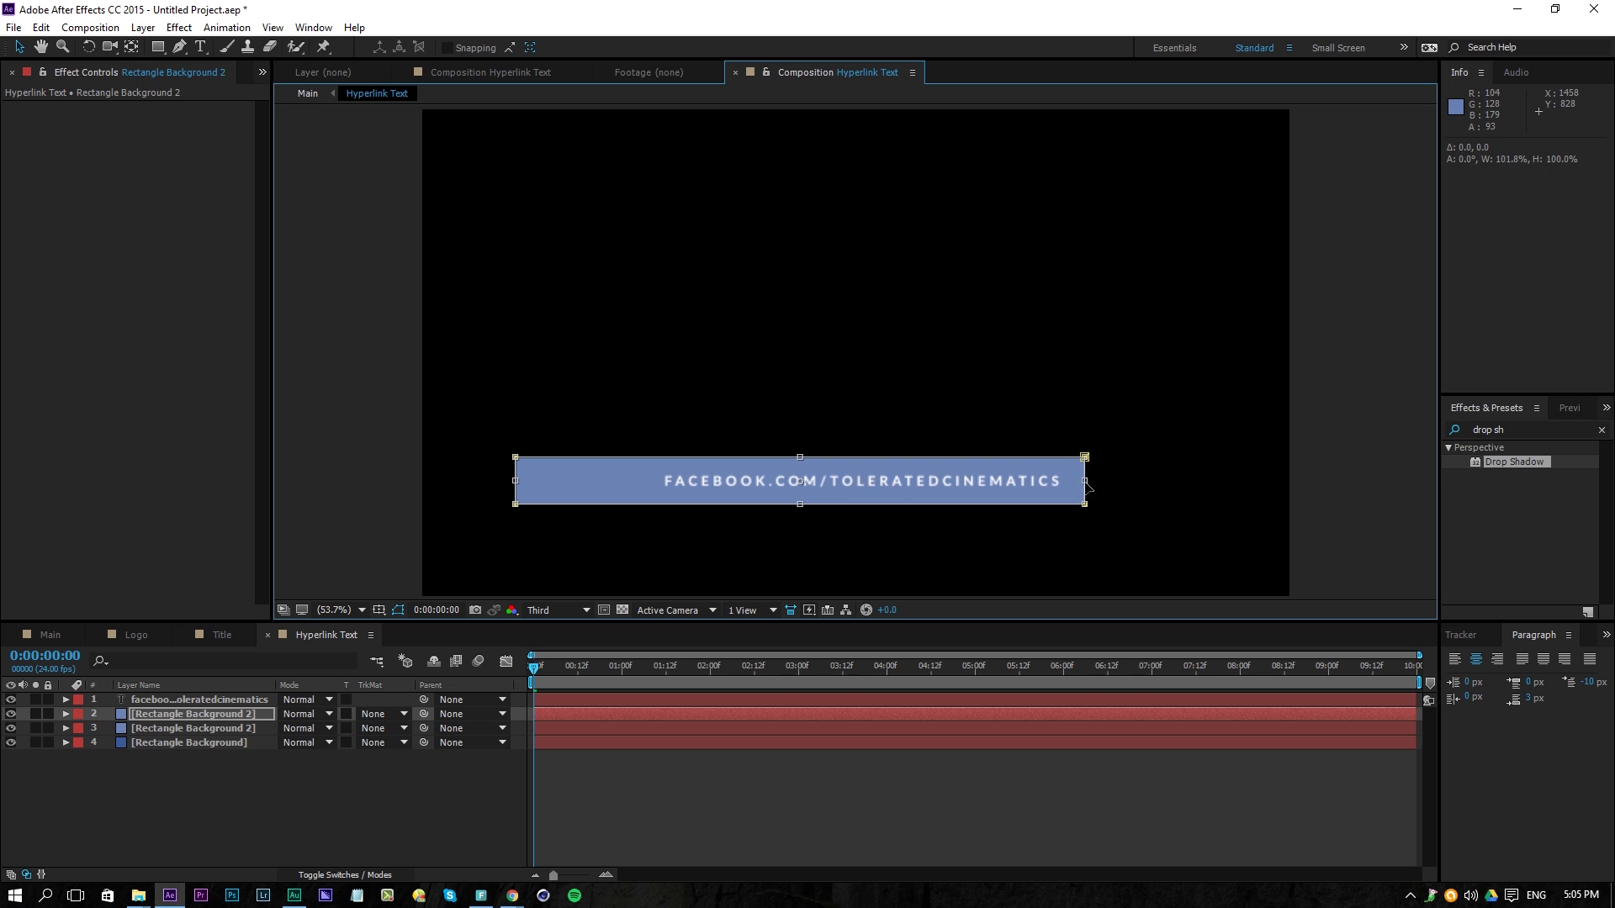
Hide the enlarged copy and even out its mask margin around the bar, scaling height to about 102.7% and width to about 99.7%
left_click(11, 714)
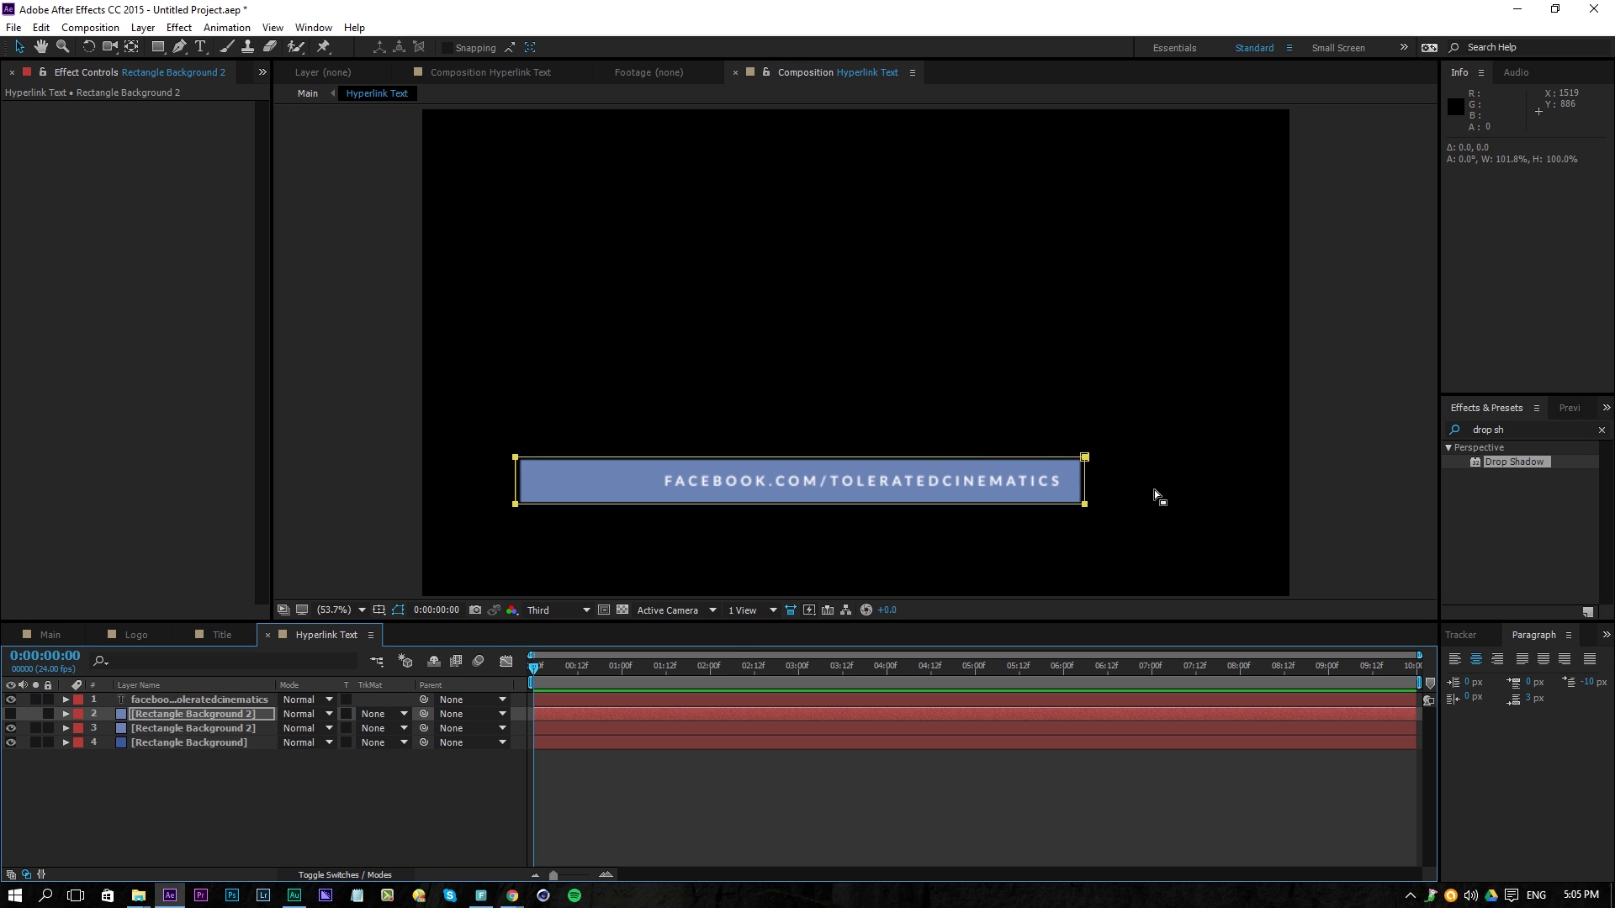
scroll(1110, 462, "up", 3)
key("space")
left_click_drag(1211, 454, 934, 377)
left_click(1002, 366)
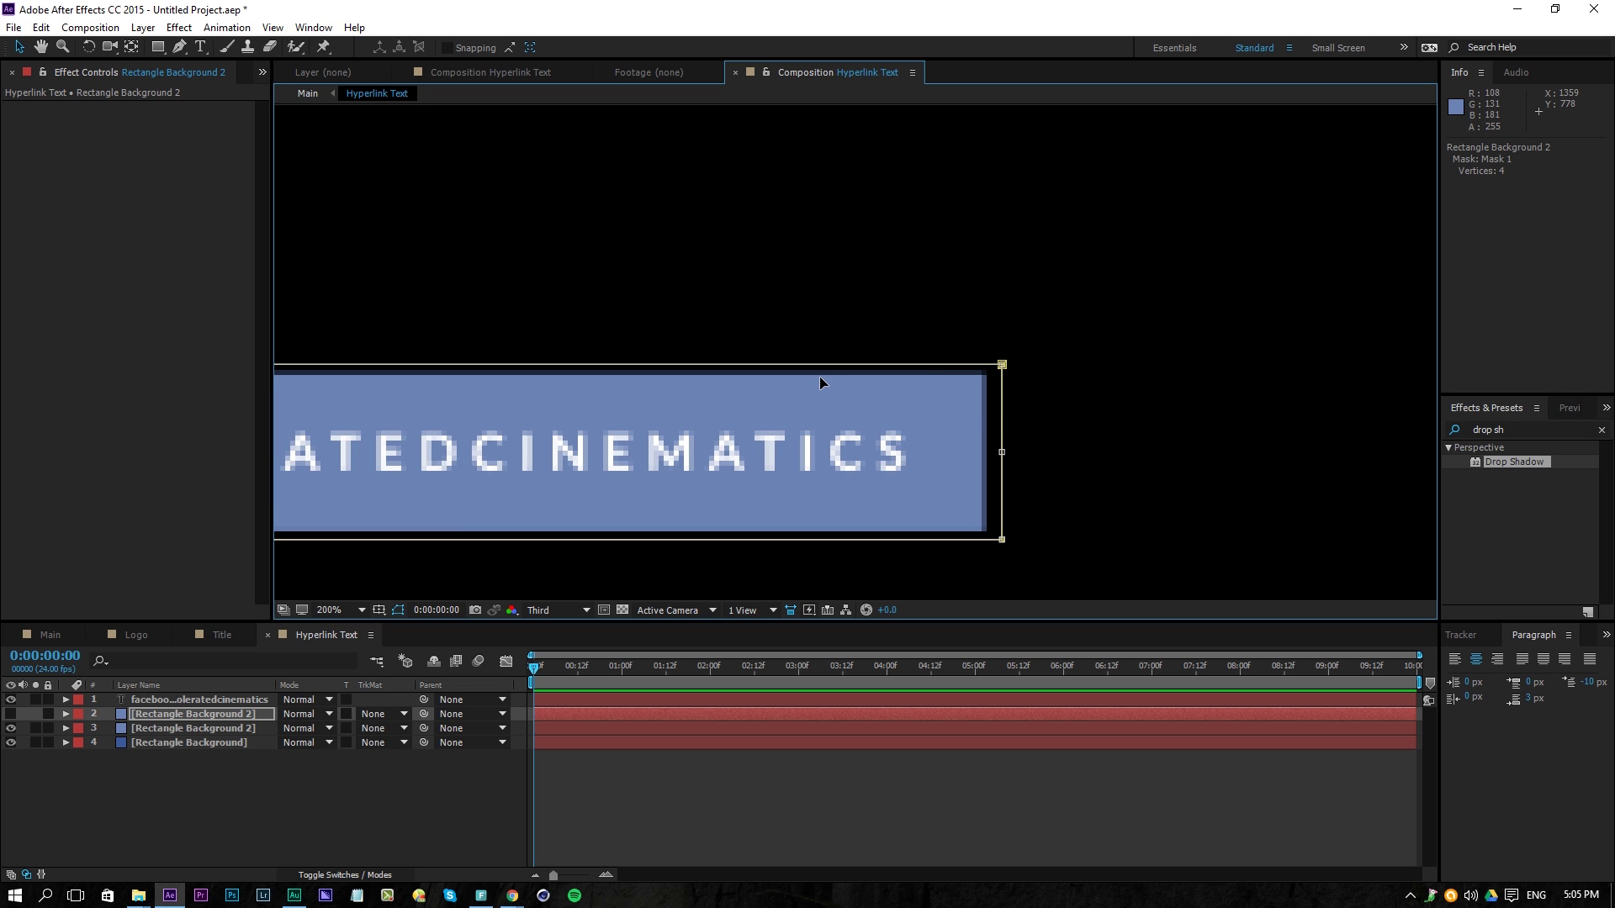
scroll(819, 376, "down", 4)
scroll(617, 384, "up", 4)
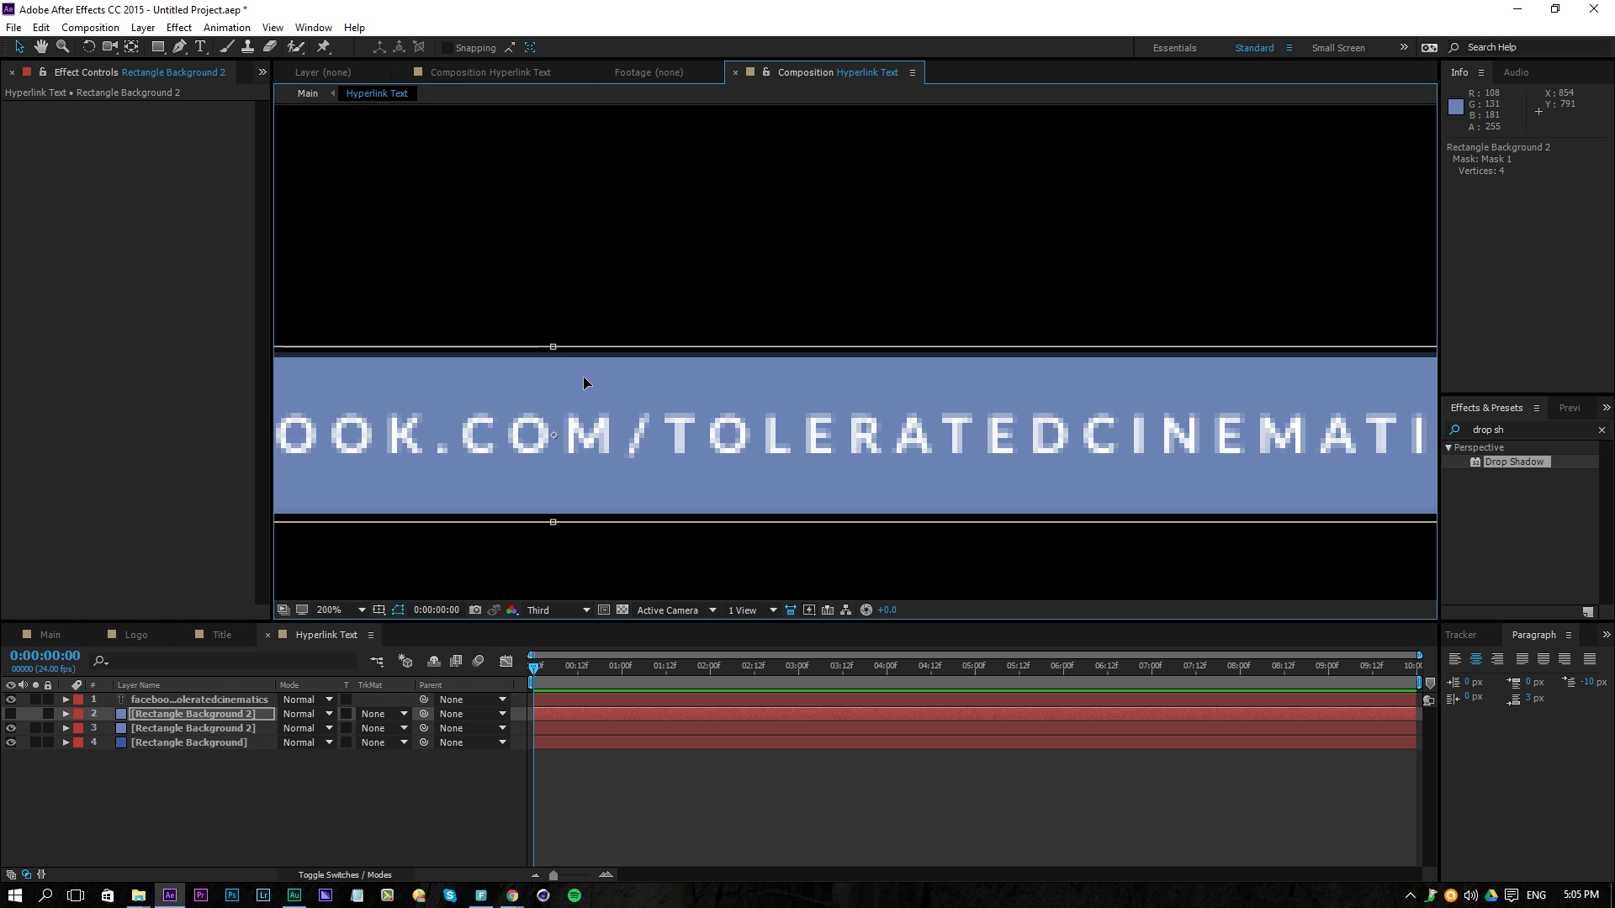
left_click_drag(554, 345, 552, 344)
left_click_drag(1169, 362, 675, 374)
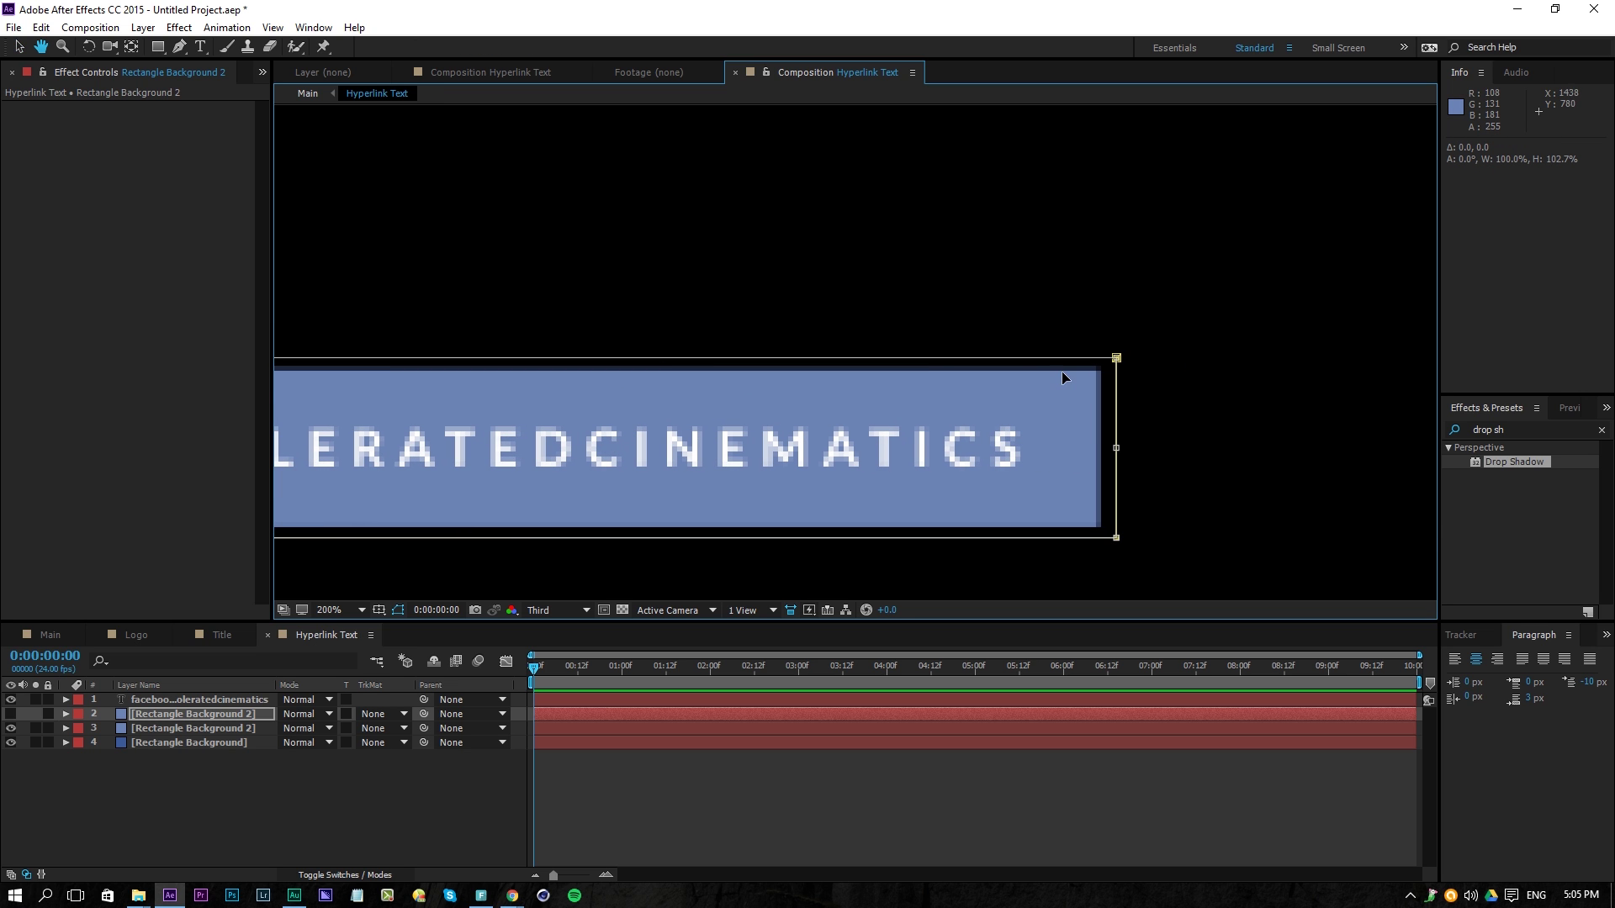
key("v")
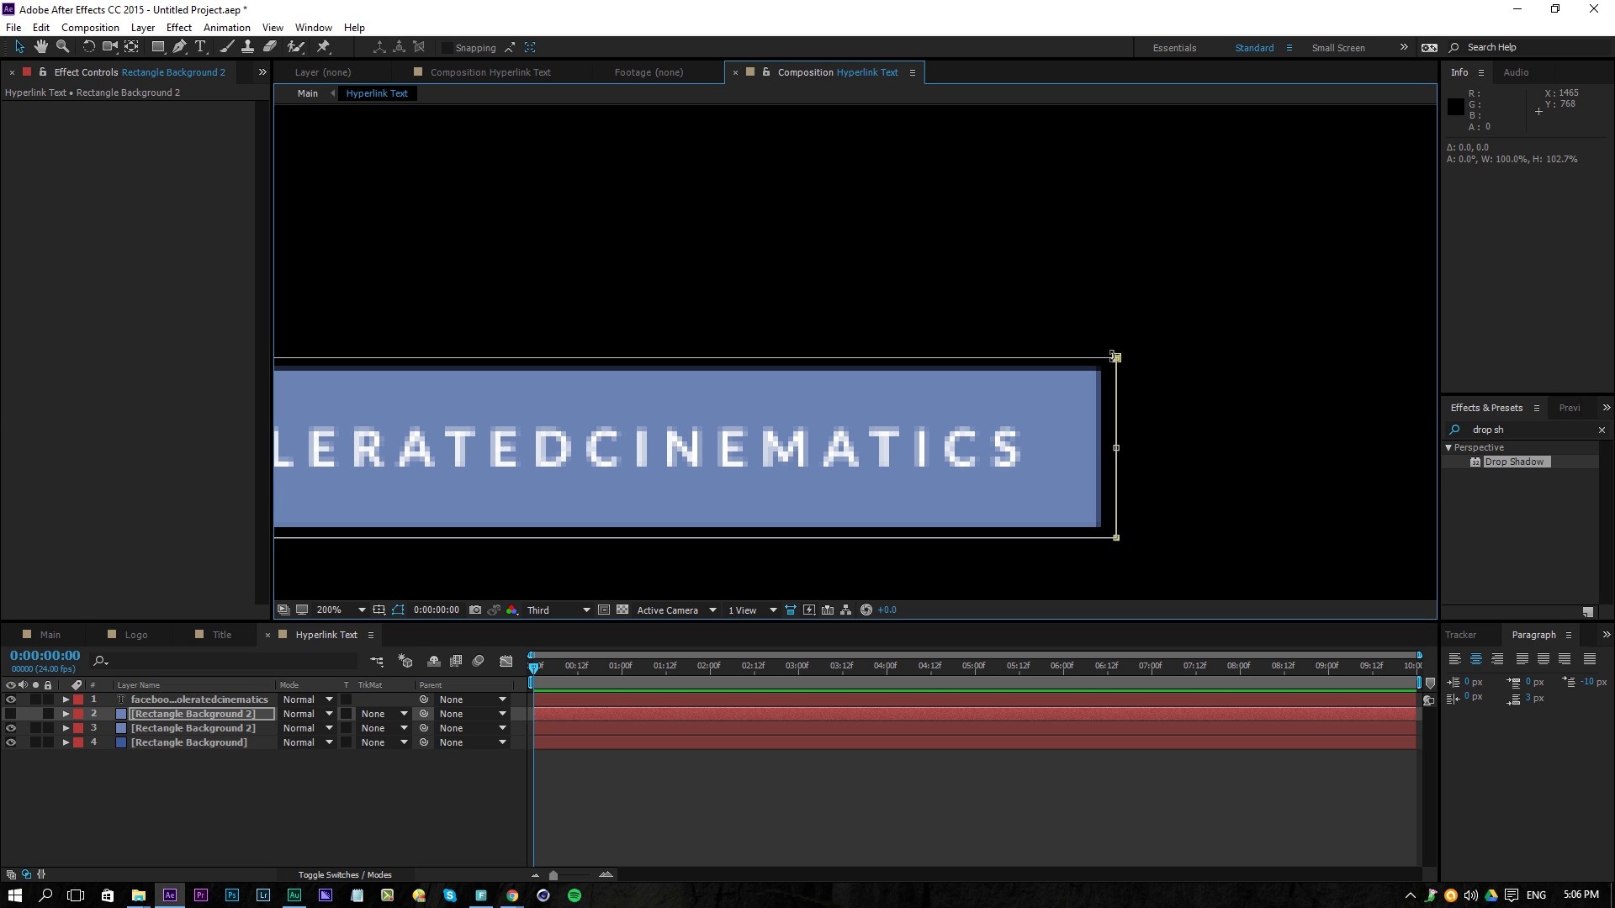
left_click_drag(1115, 358, 1110, 358)
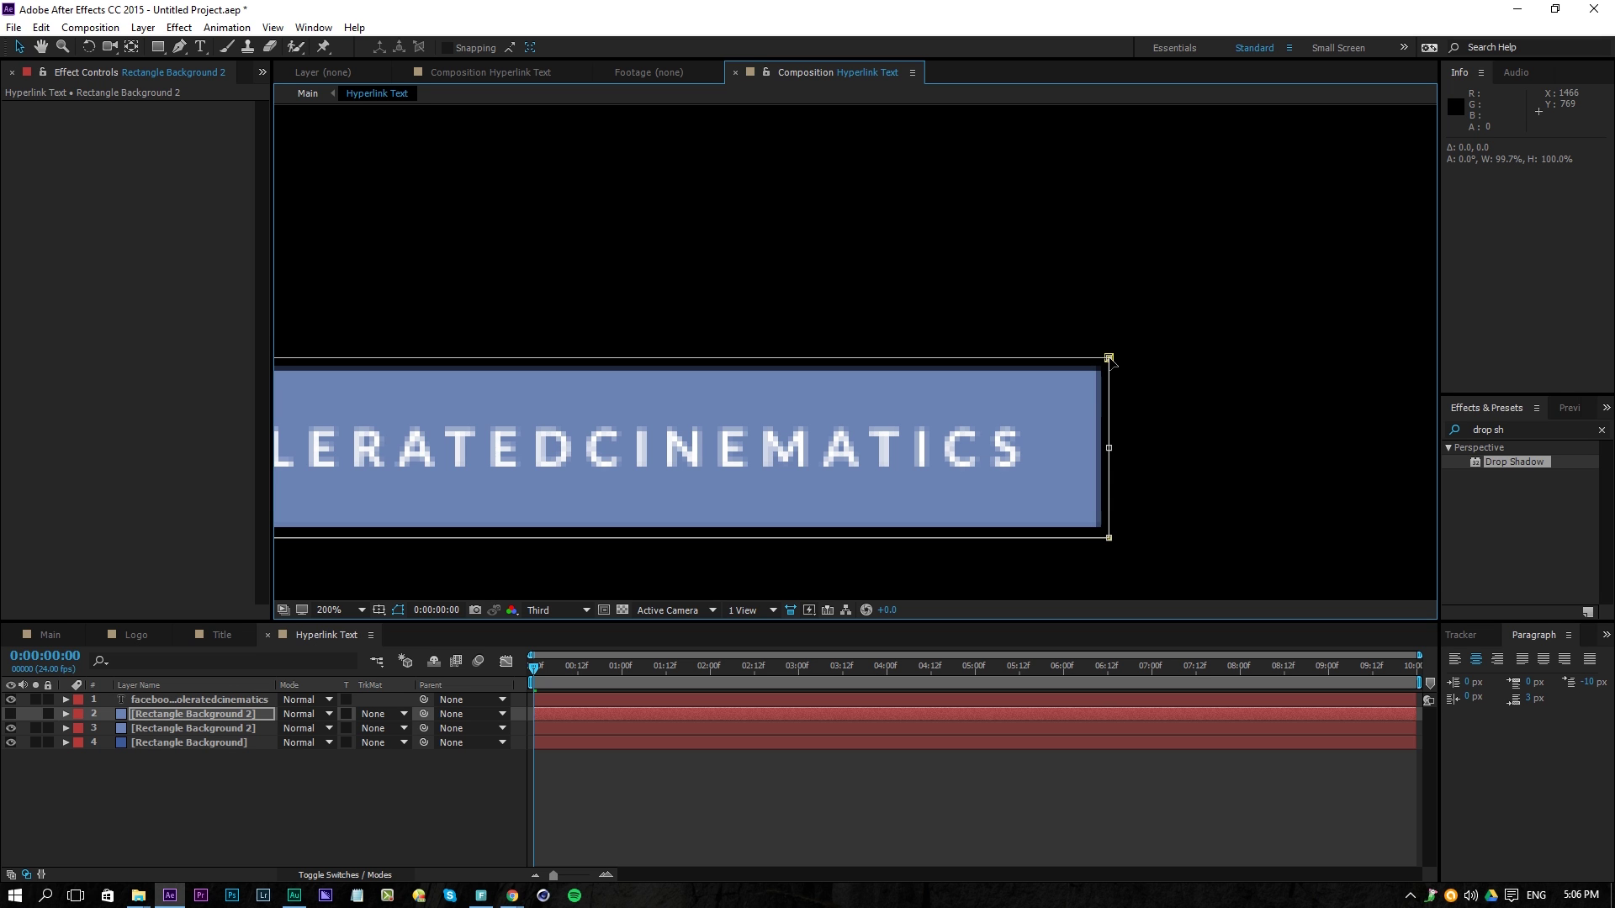
left_click(925, 788)
scroll(816, 395, "down", 3)
left_click_drag(873, 343, 757, 325)
scroll(906, 371, "up", 1)
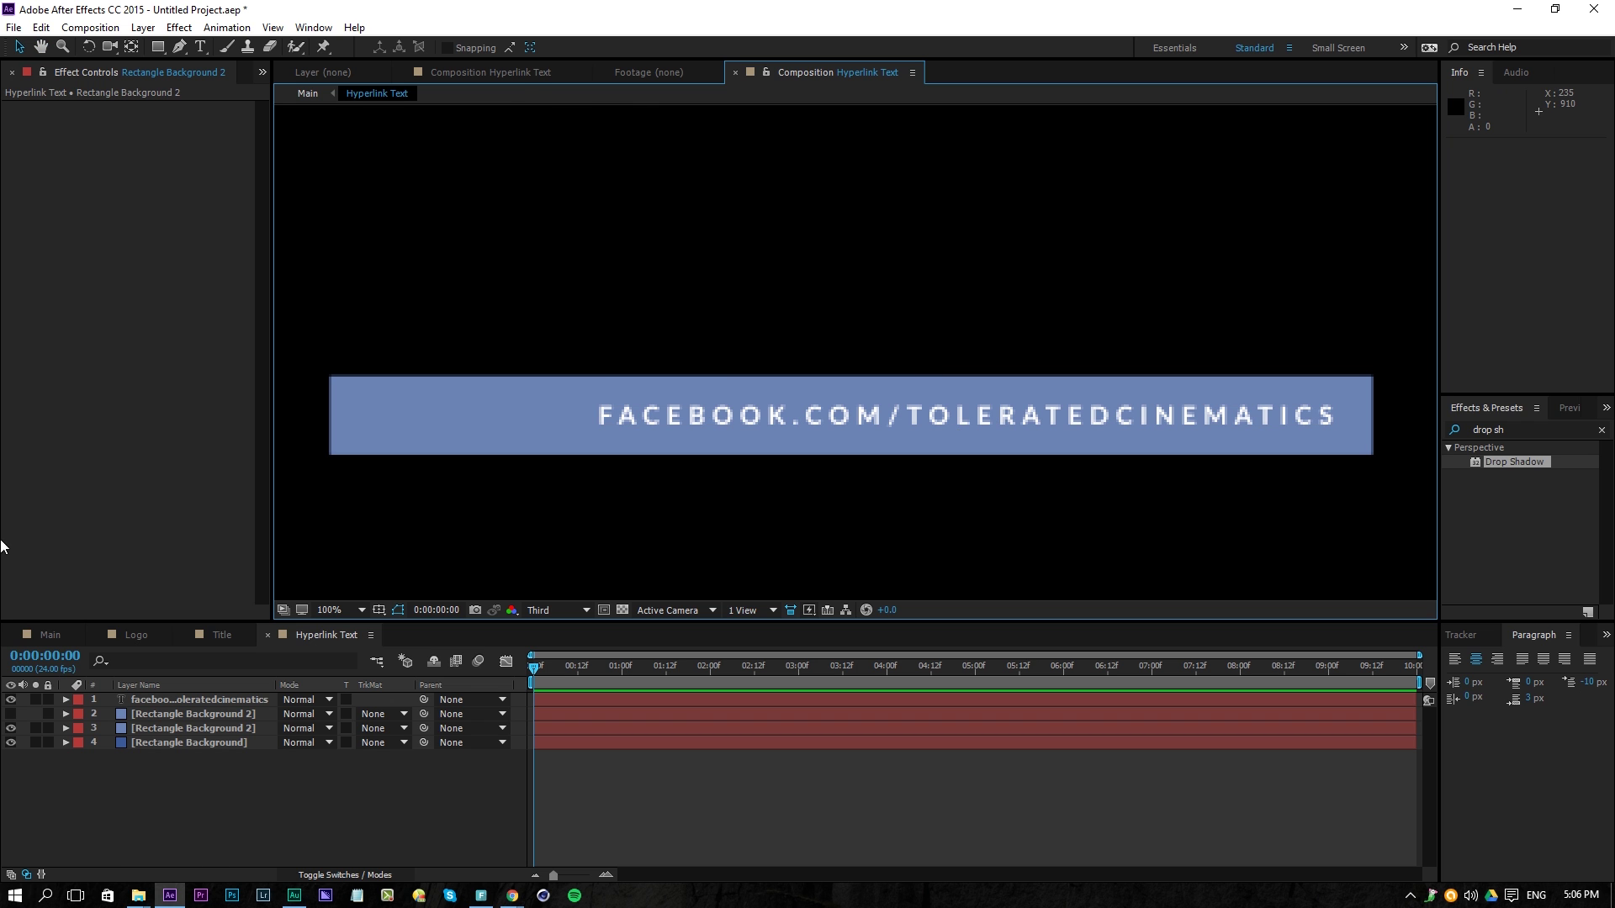
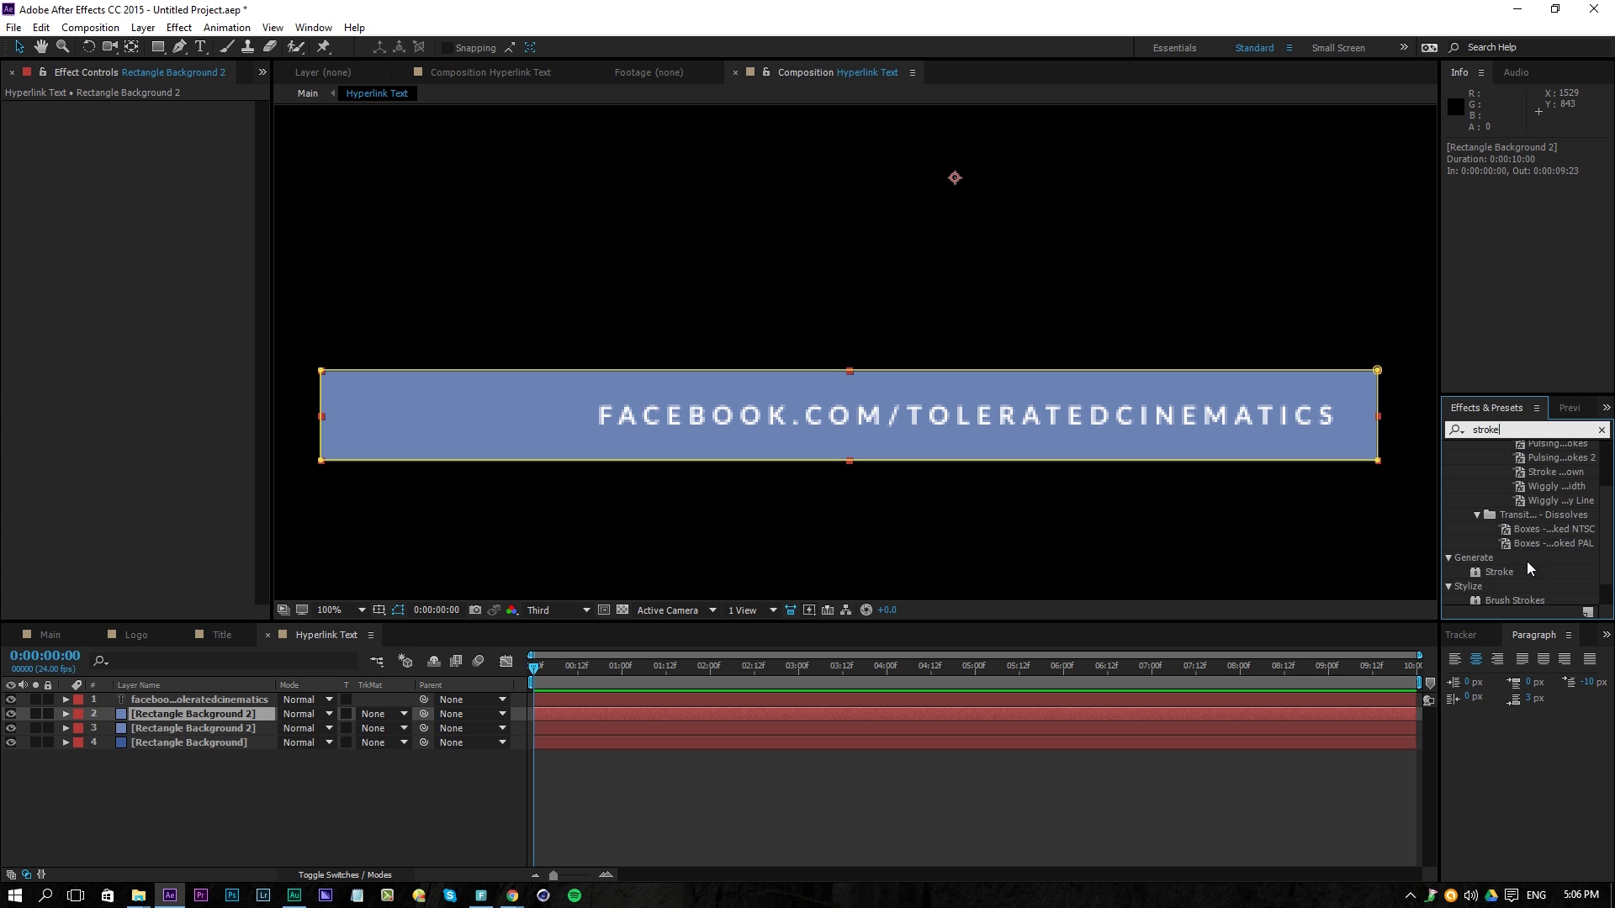
Apply the Stroke effect to the upper Rectangle Background 2 layer and set its Paint Style to On Transparent
mouse_move(1499, 540)
left_mouse_down()
mouse_move(1430, 588)
mouse_move(454, 769)
mouse_move(164, 714)
left_mouse_up()
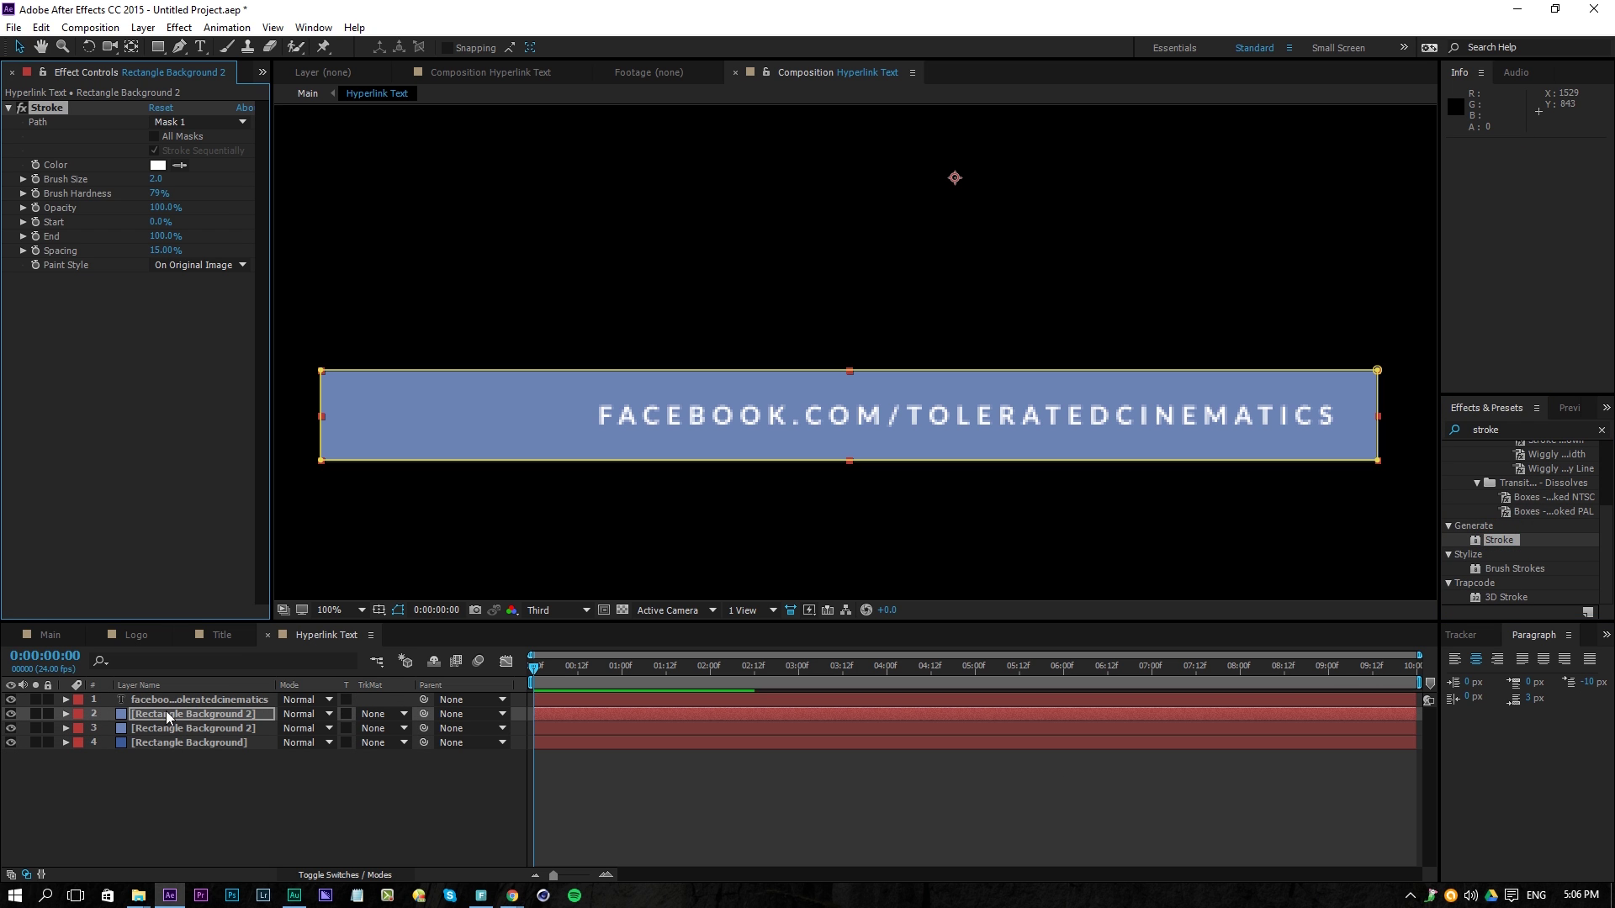
left_click(165, 265)
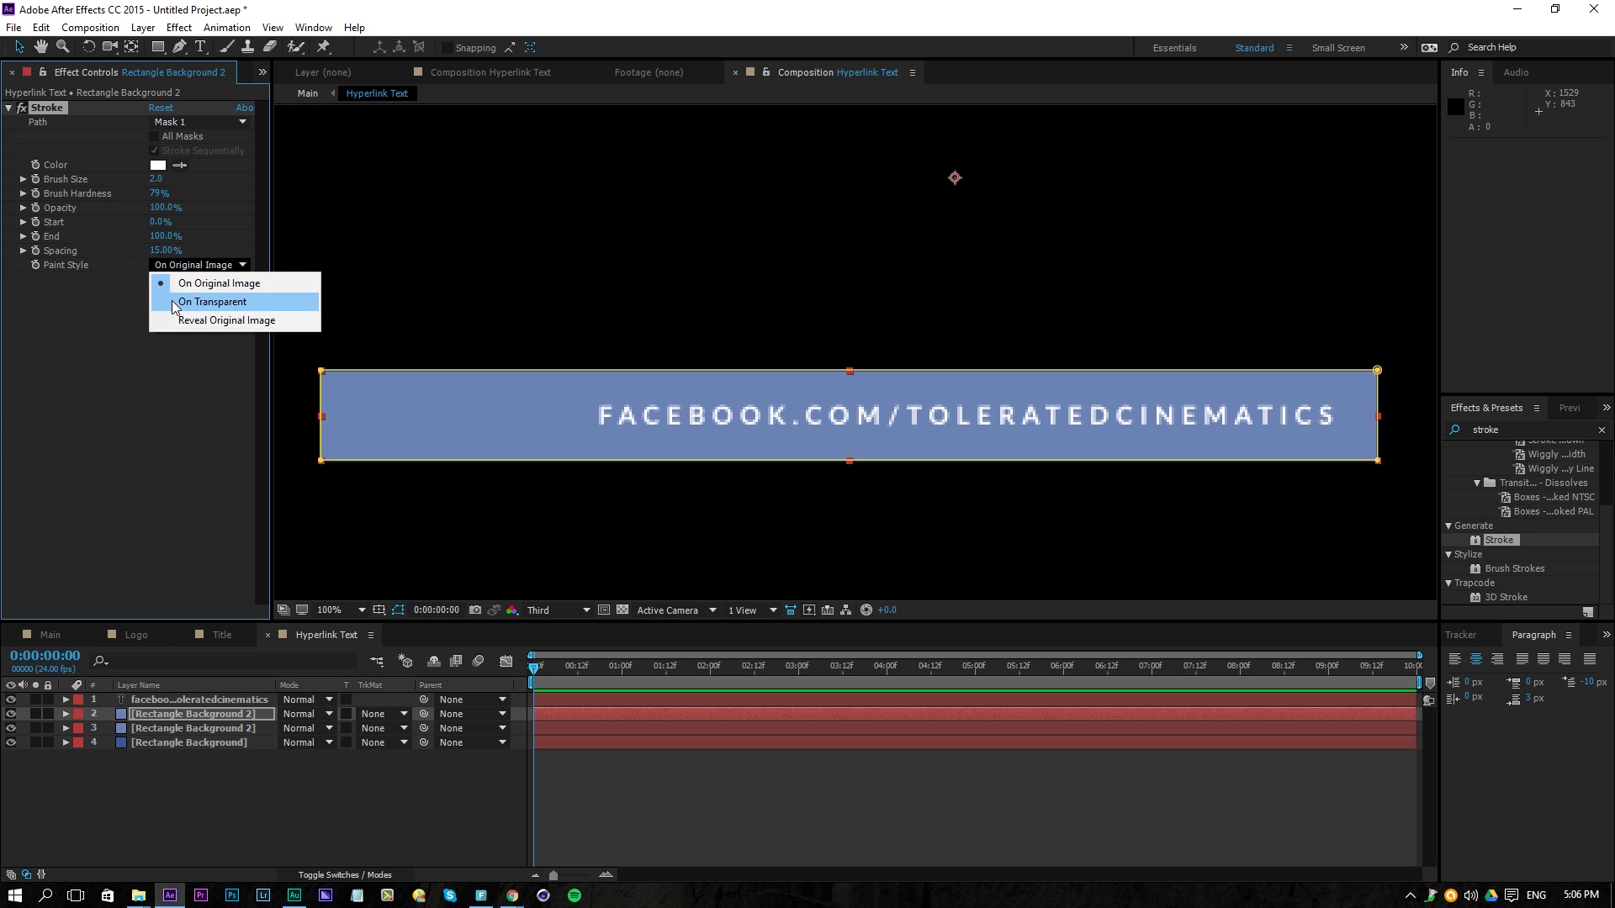
left_click(172, 301)
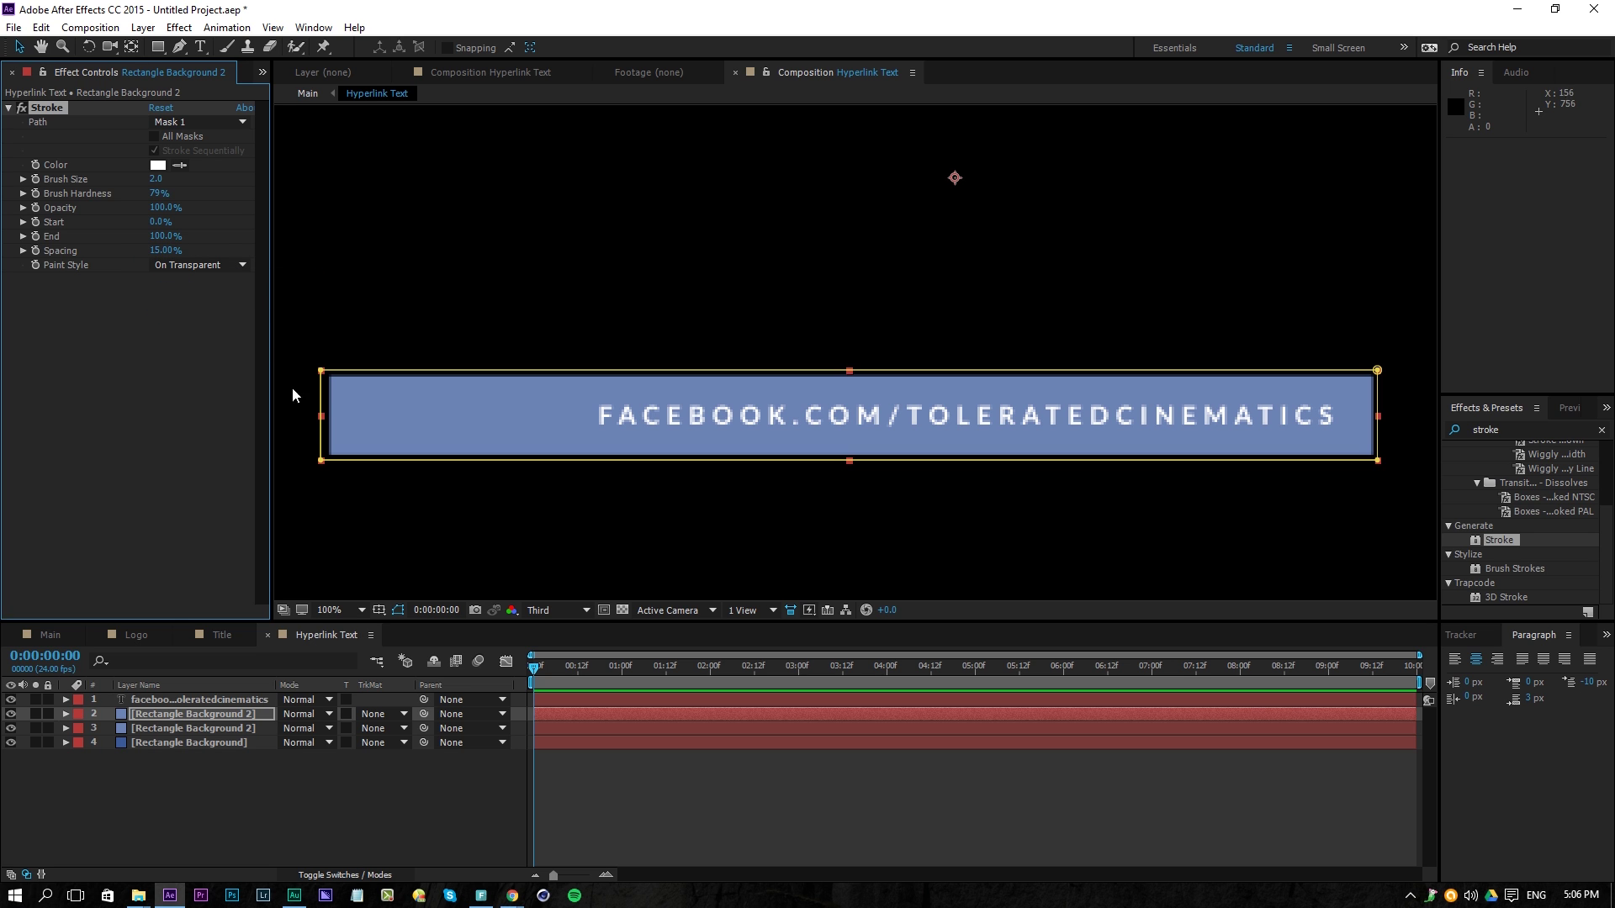
Hide the mask outlines in the composition view and set the preview resolution to Full
left_click(398, 610)
left_click(398, 609)
left_click(398, 610)
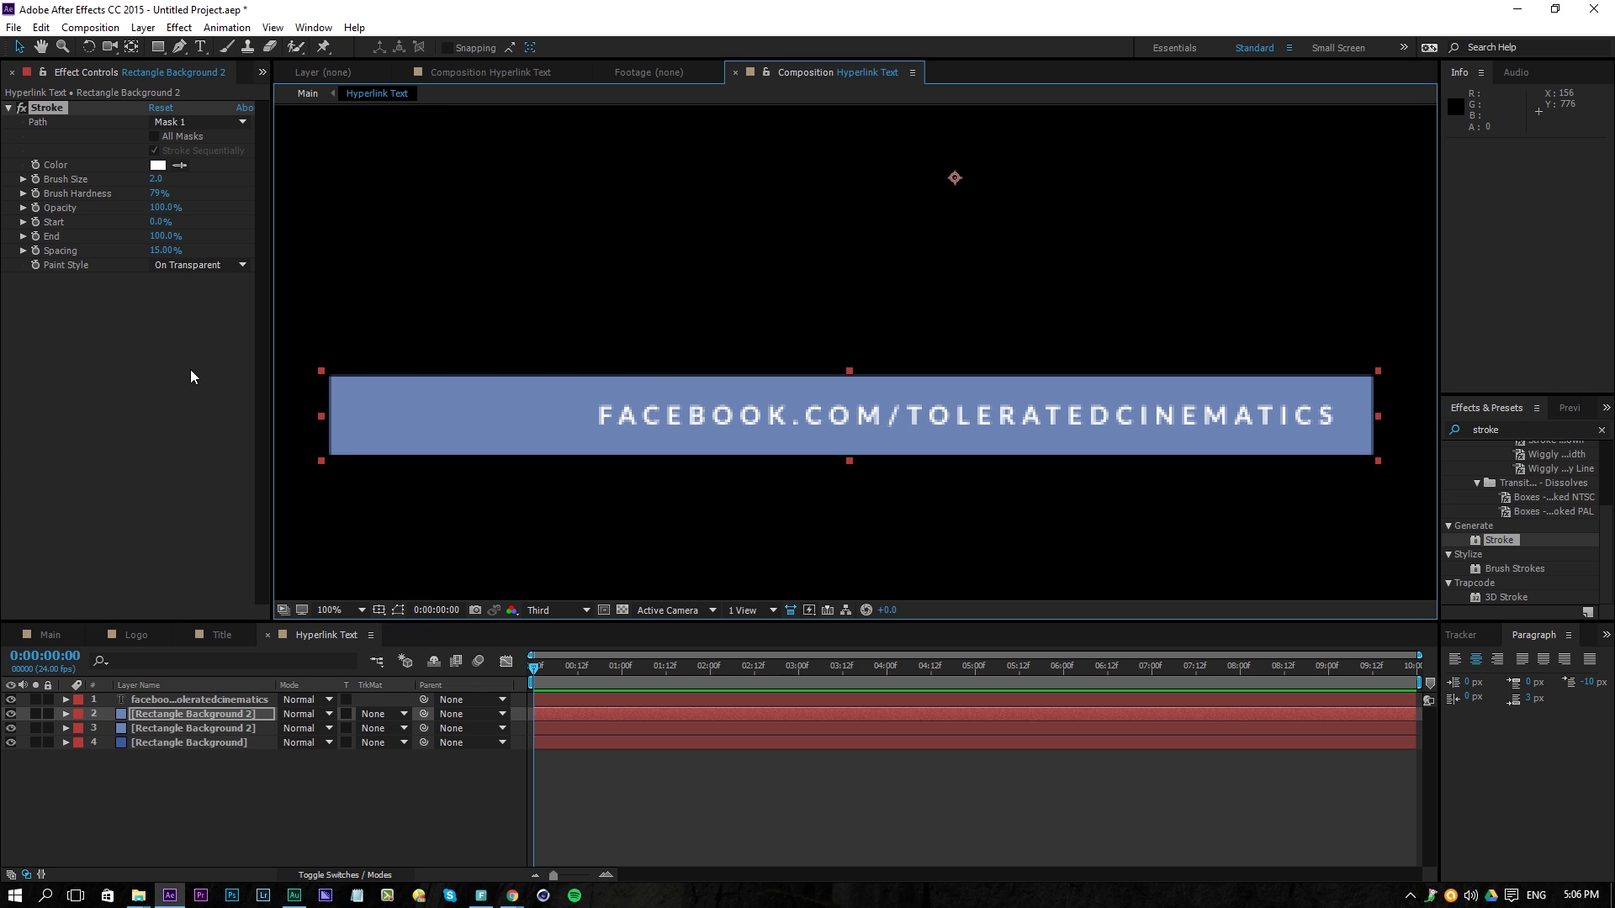
left_click(562, 610)
left_click(562, 653)
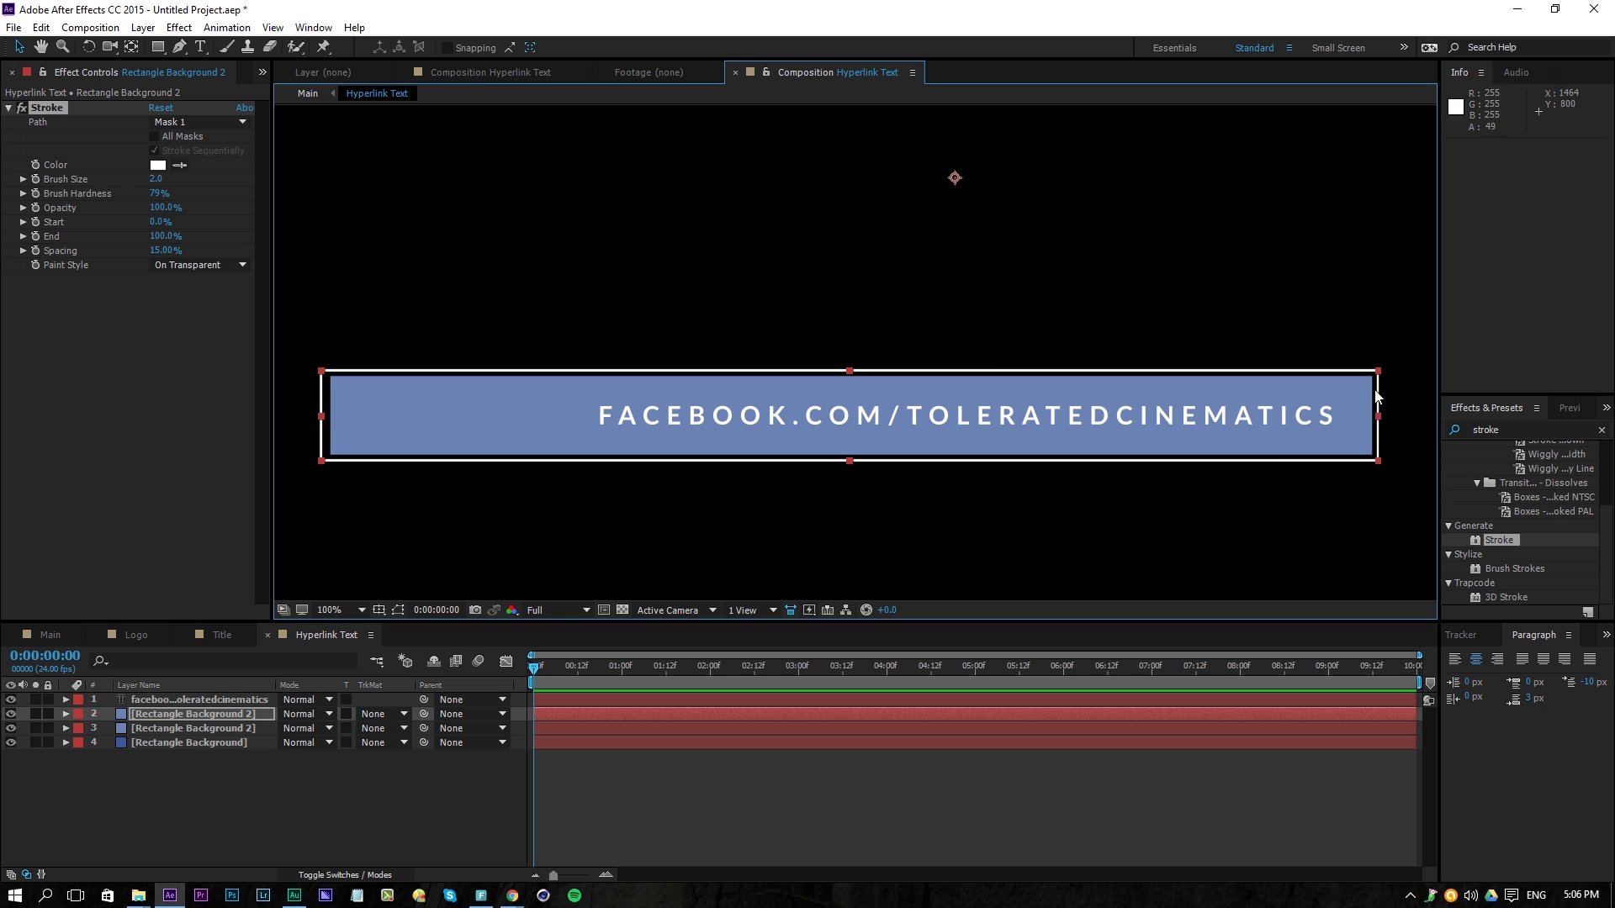
Fine-tune the two right-hand mask points of the stroked layer to even out the gap beside the bar
left_click(220, 715)
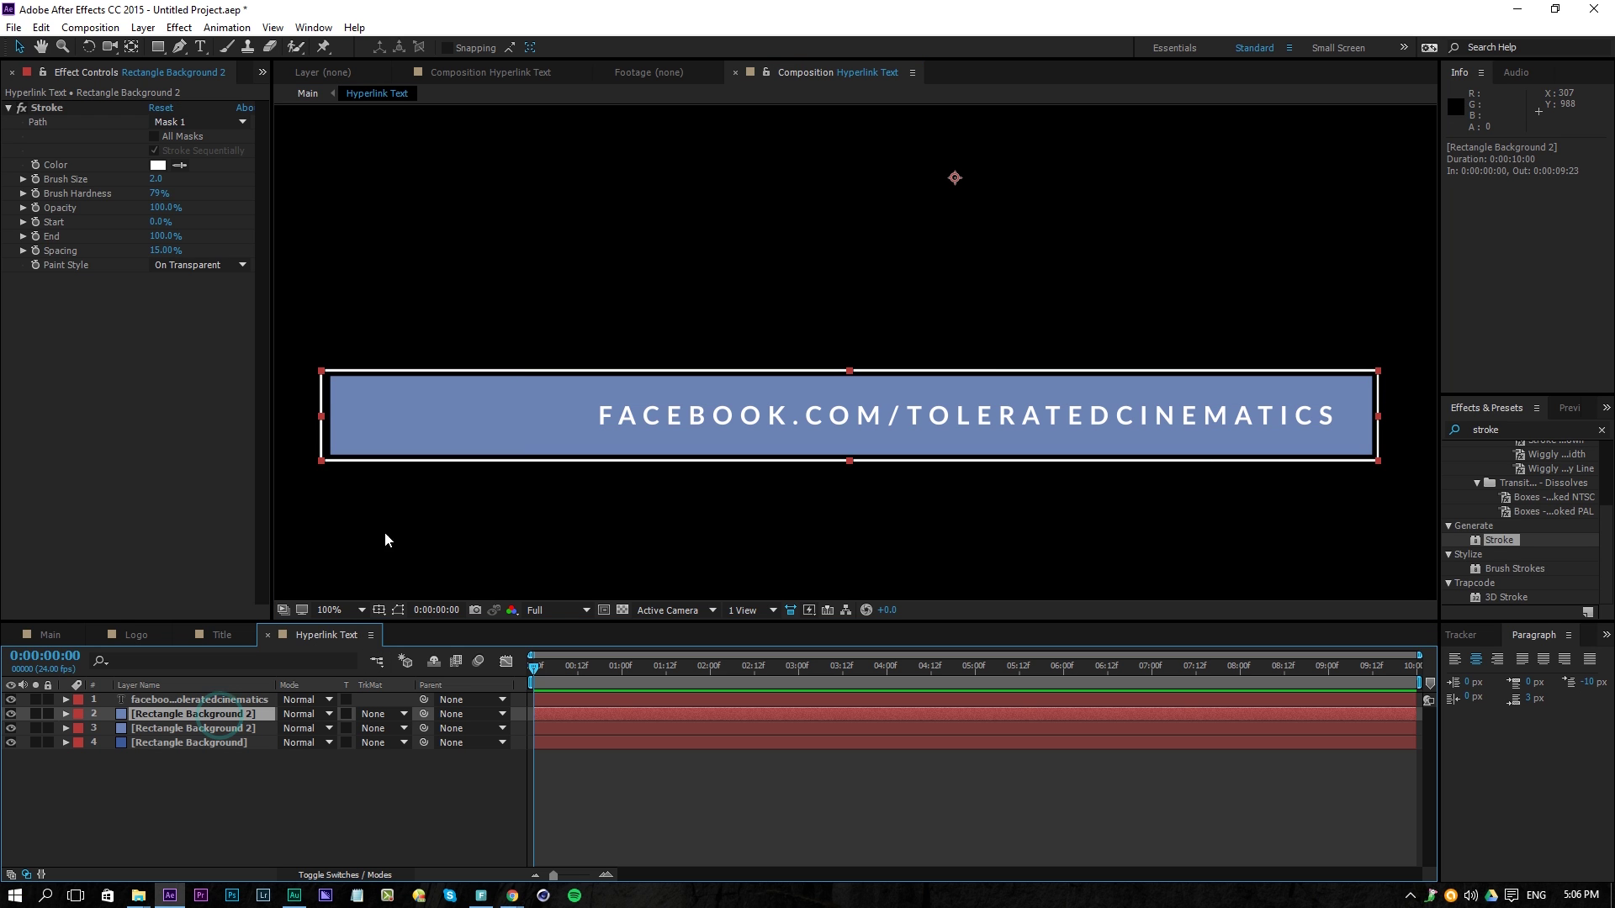
left_click(1377, 371)
left_click(1377, 460)
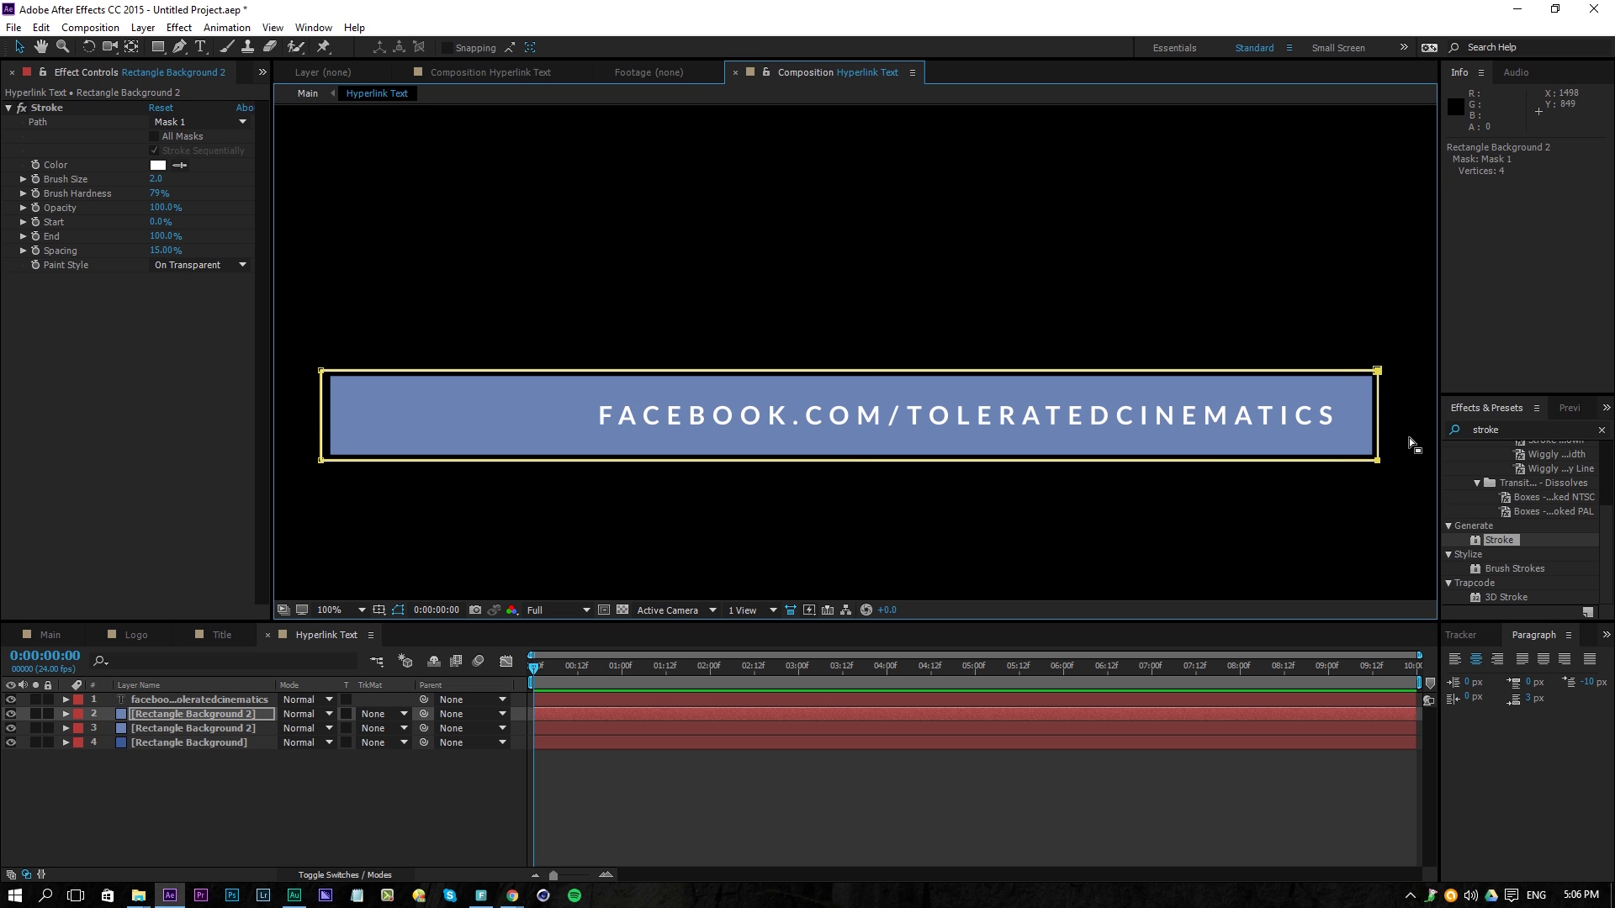
left_click(1163, 851)
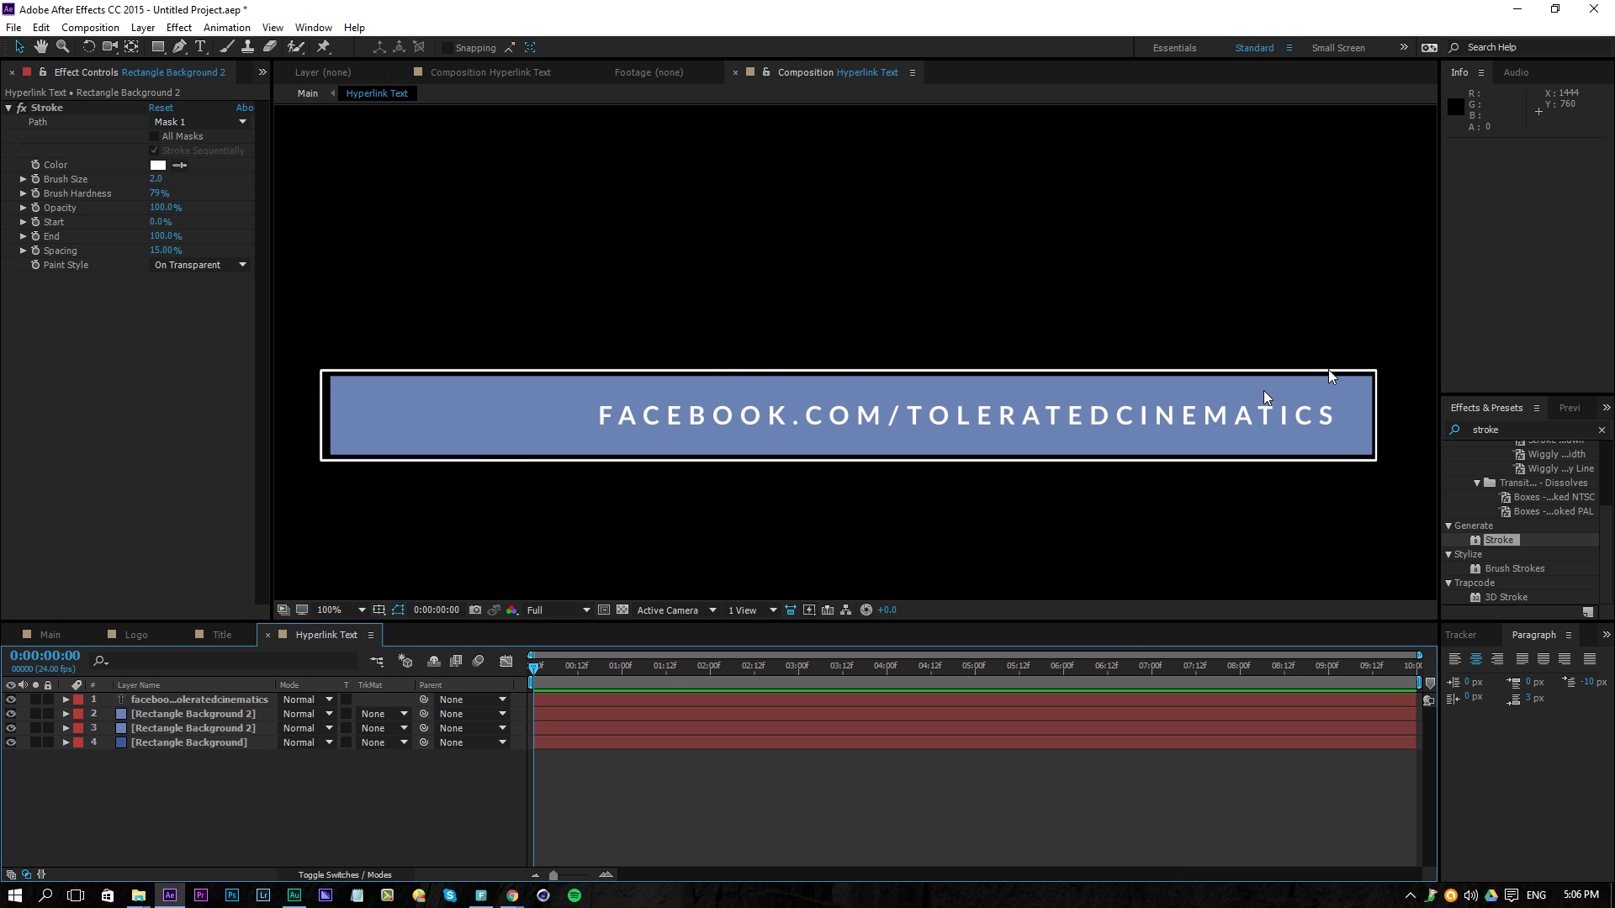
left_click(179, 714)
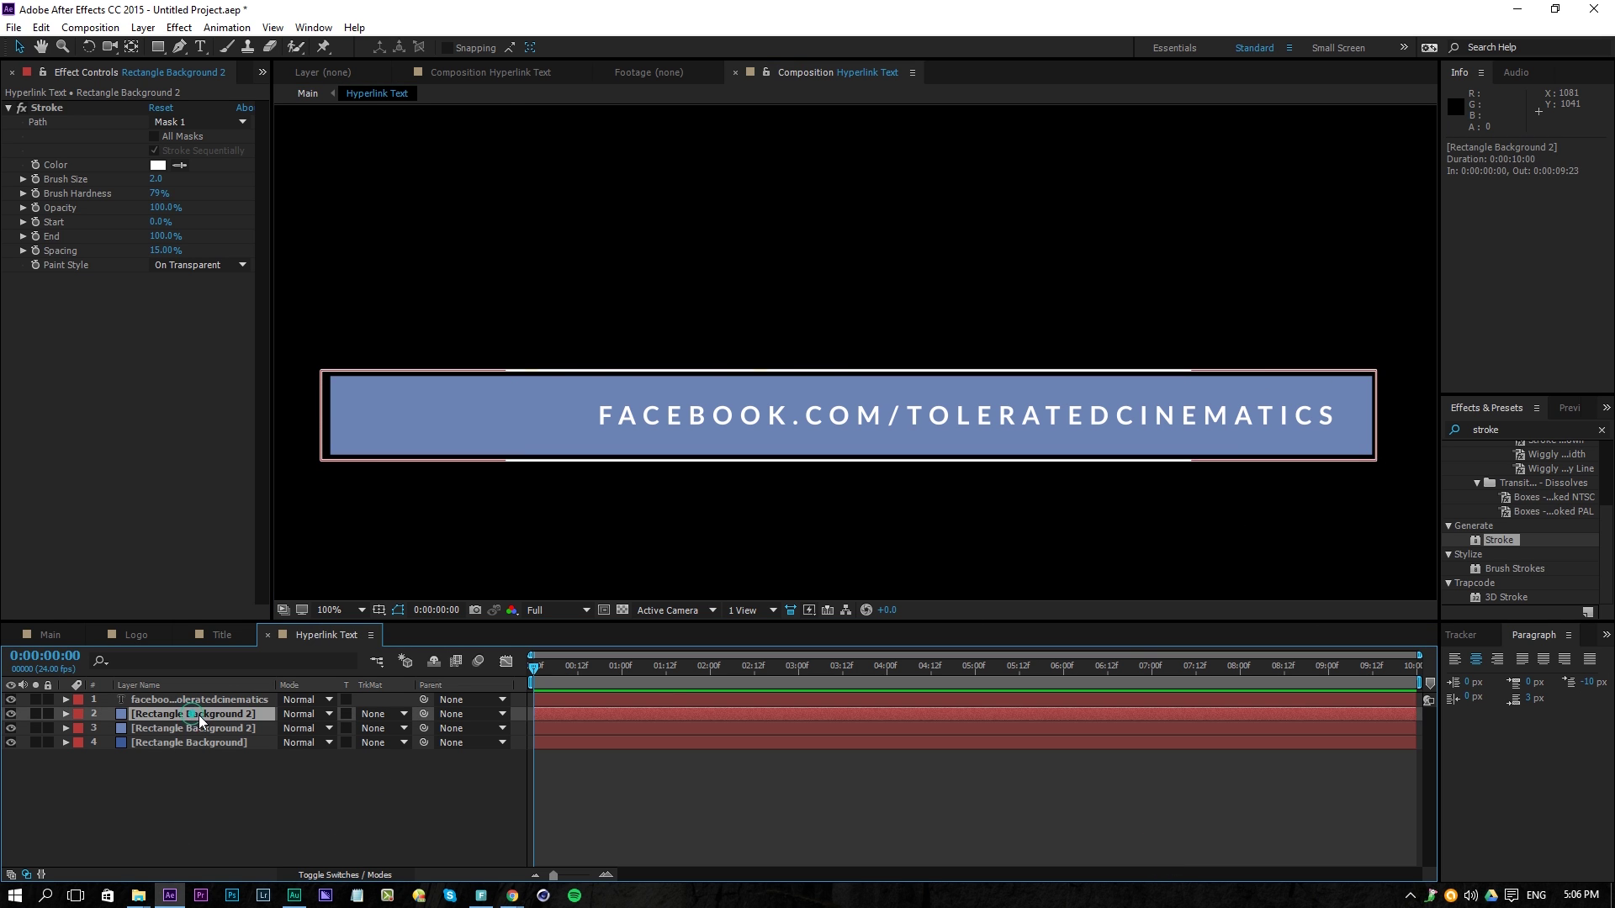
left_click(1377, 372)
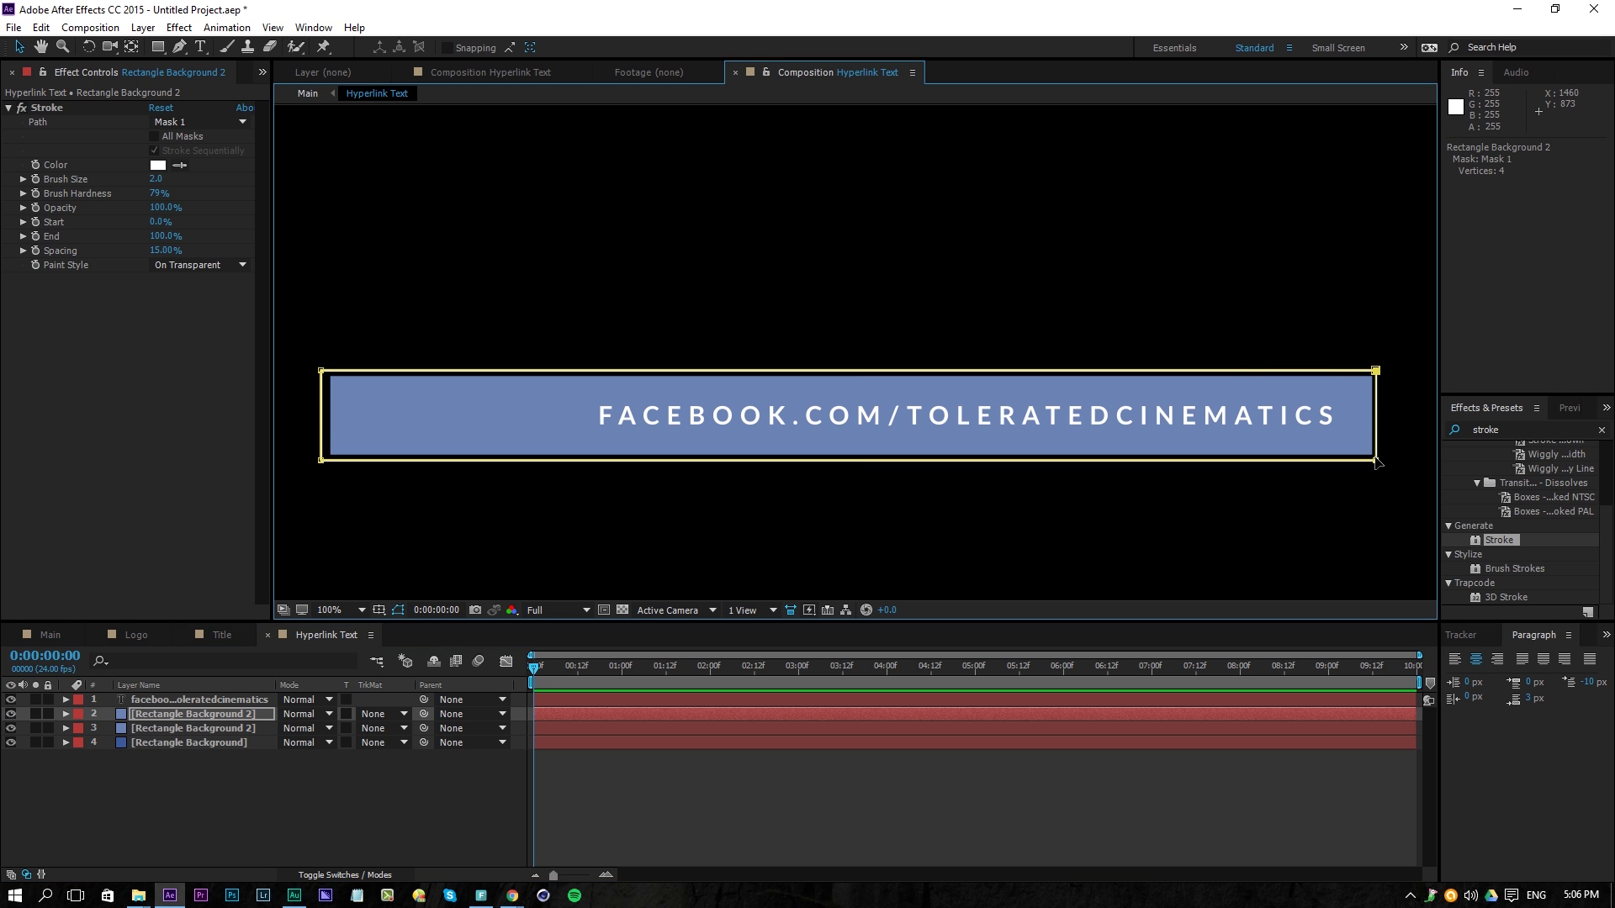
left_click(1126, 799)
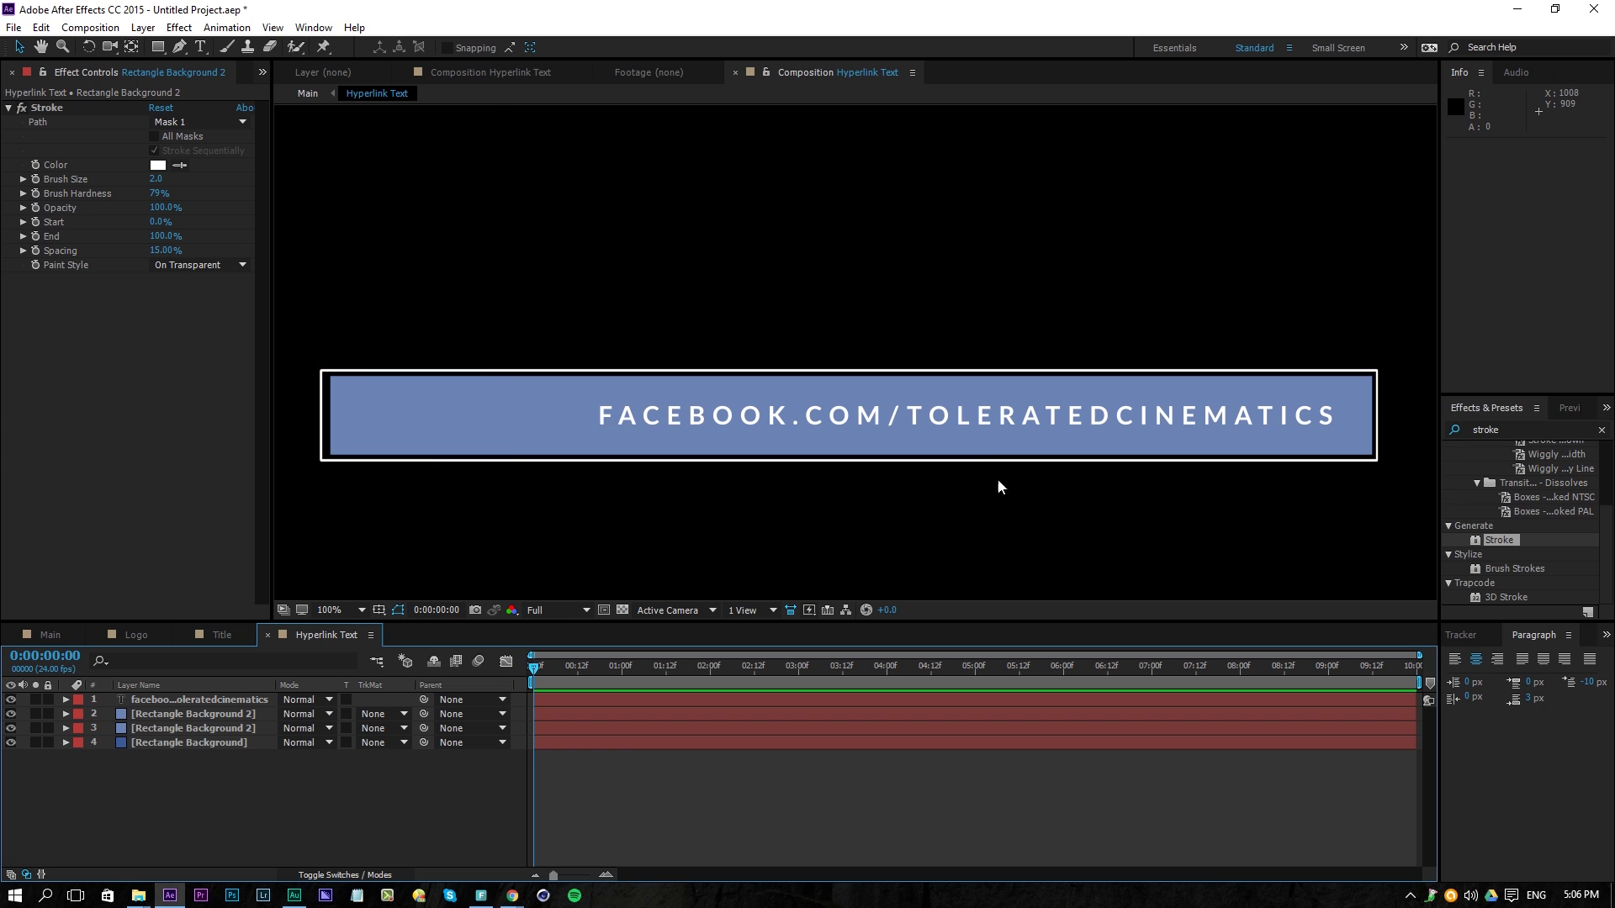
Try different Stroke ranges with the mask outline hidden, ending with Start at 4% and End at 98%
left_click(154, 716)
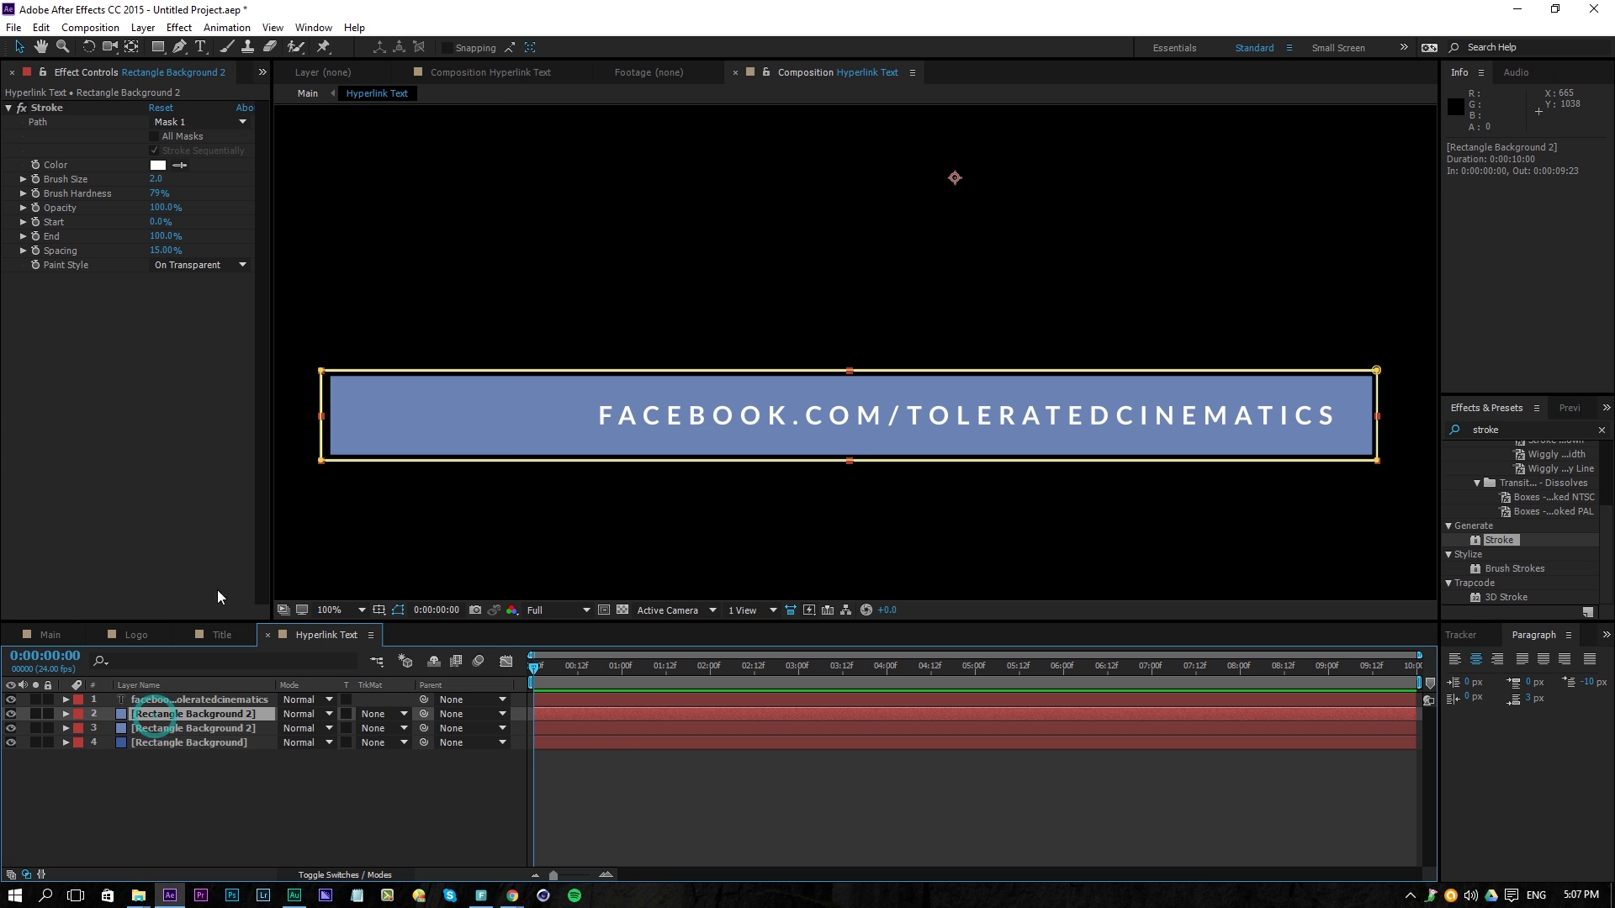
mouse_move(160, 222)
left_mouse_down()
mouse_move(126, 229)
mouse_move(403, 534)
left_mouse_up()
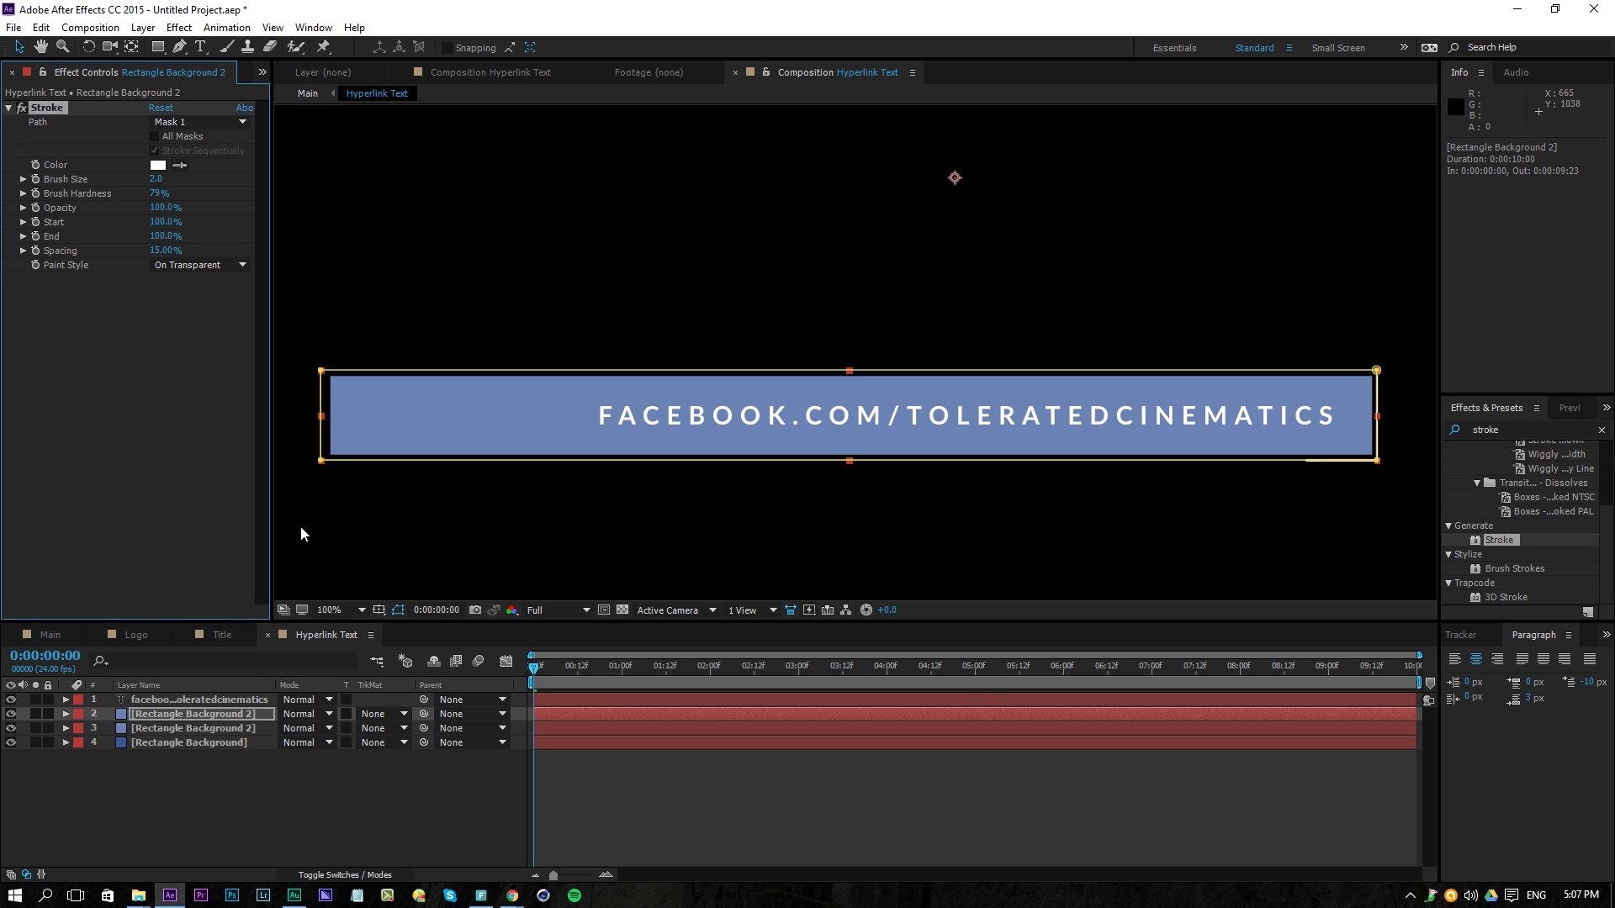
left_click(399, 612)
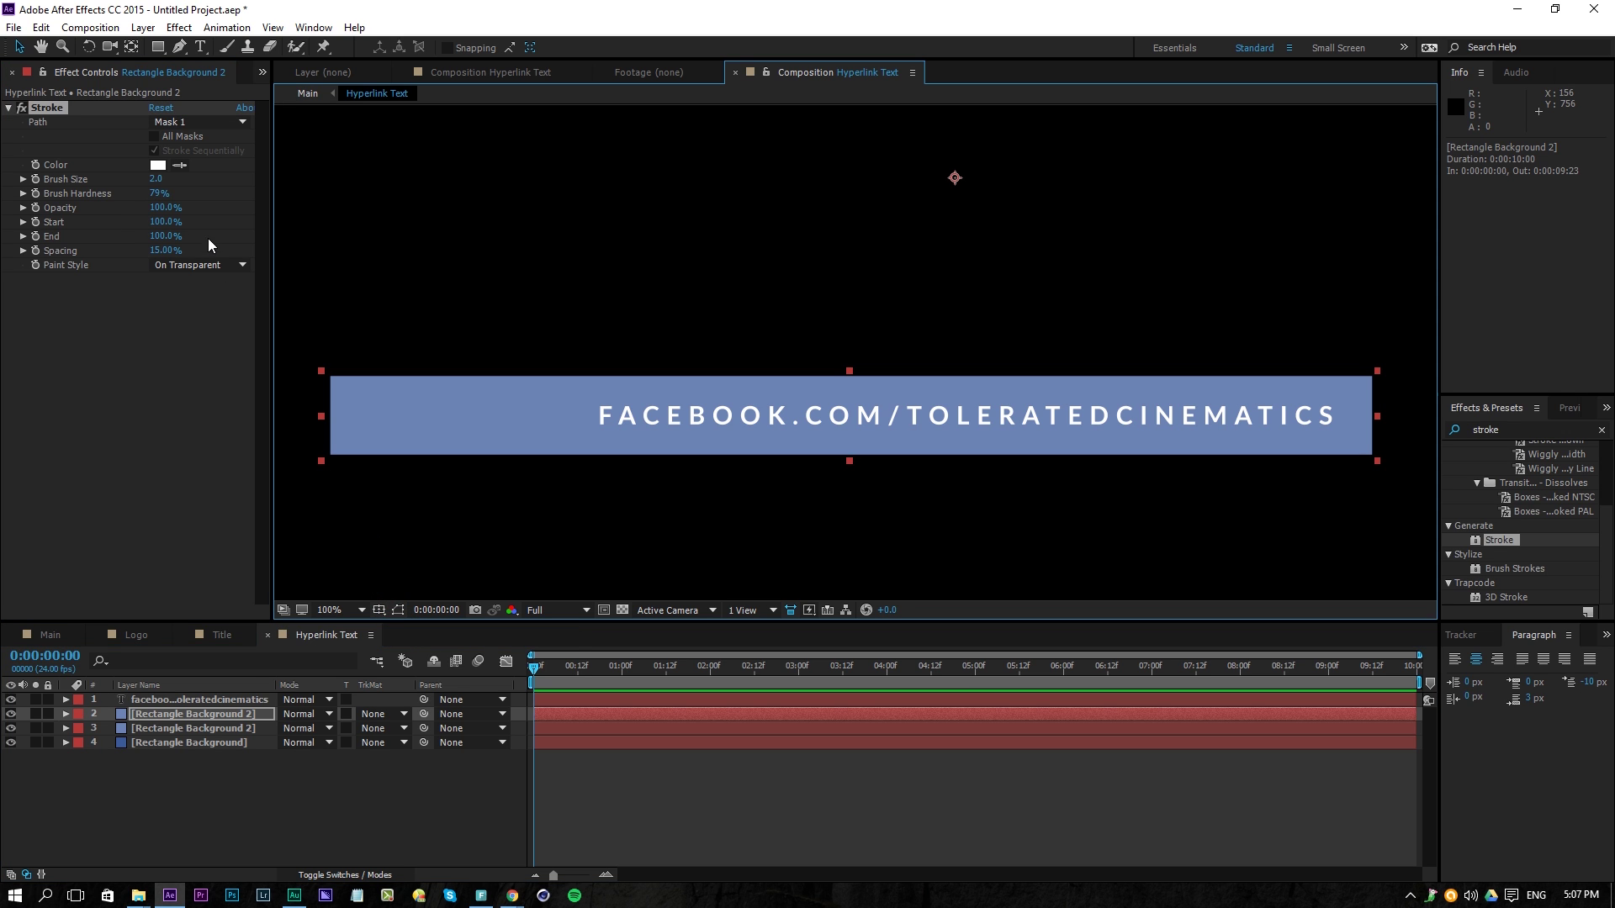
mouse_move(161, 224)
left_mouse_down()
mouse_move(134, 240)
mouse_move(199, 251)
left_mouse_up()
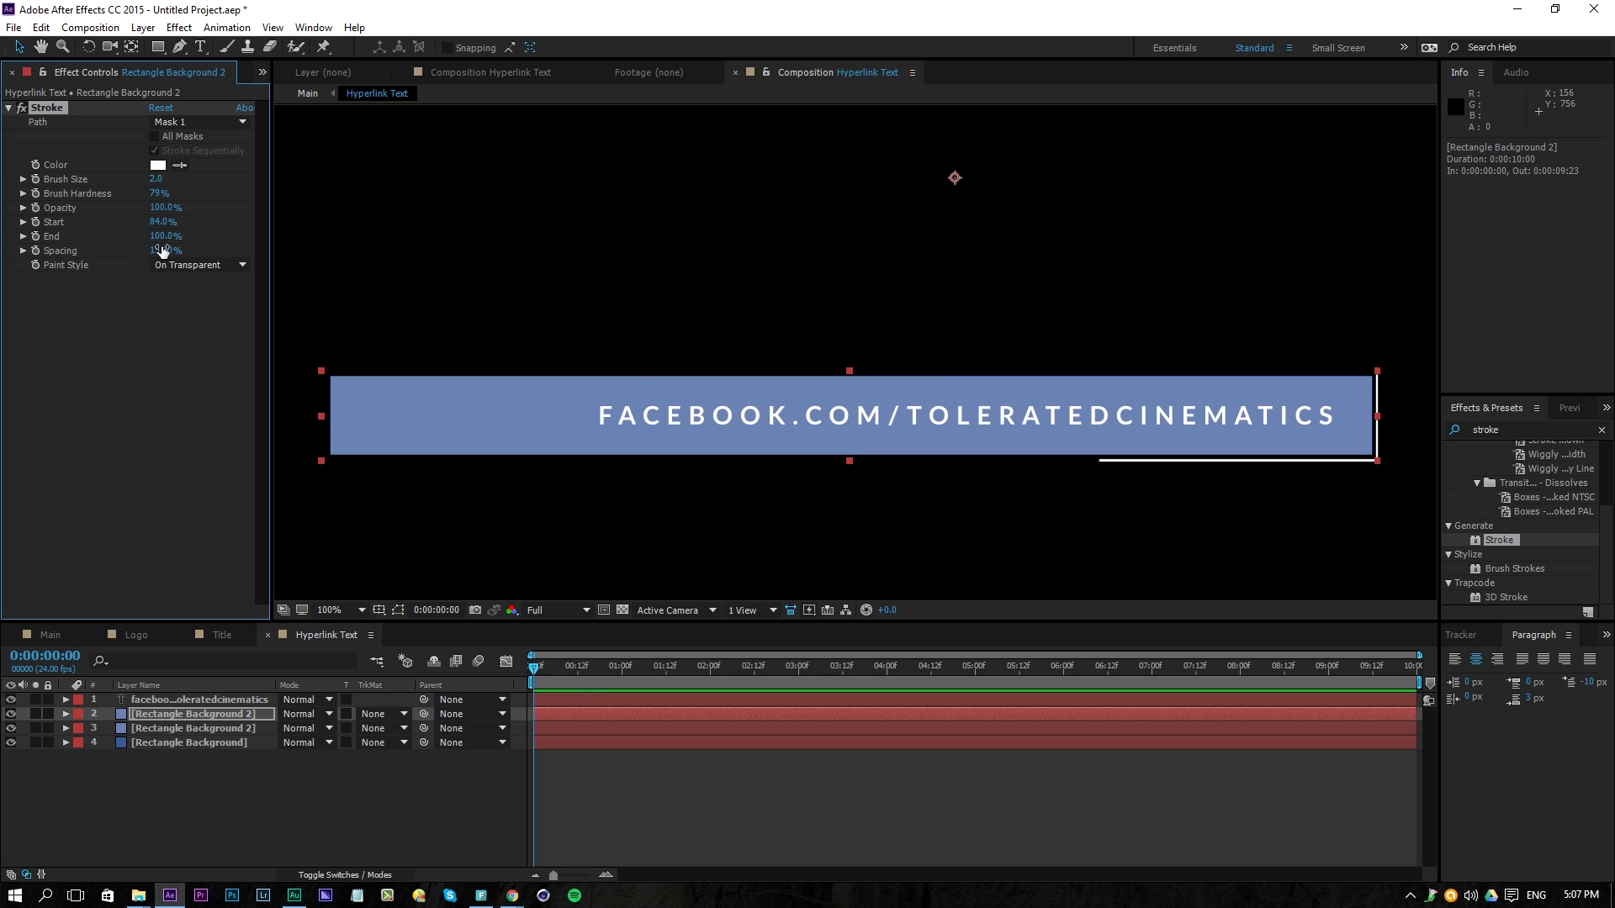
mouse_move(164, 224)
left_mouse_down()
mouse_move(145, 240)
mouse_move(161, 241)
left_mouse_up()
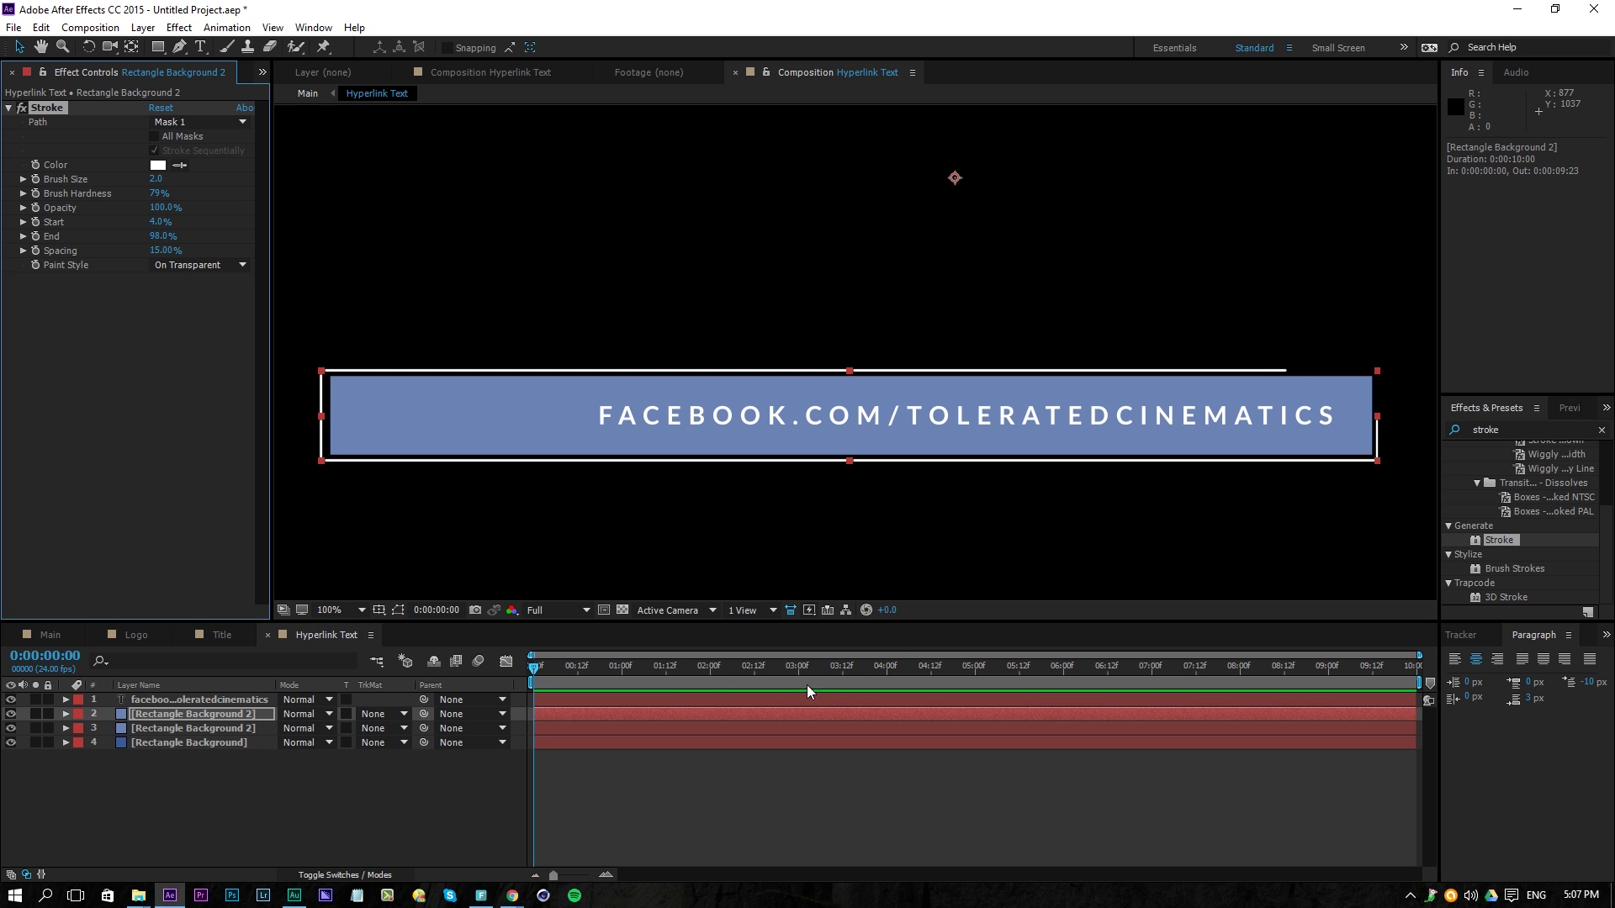
Set keyframes for the Stroke's Start and End at 0:00:01:00, and return the playhead to 0:00:00:00
left_click(623, 666)
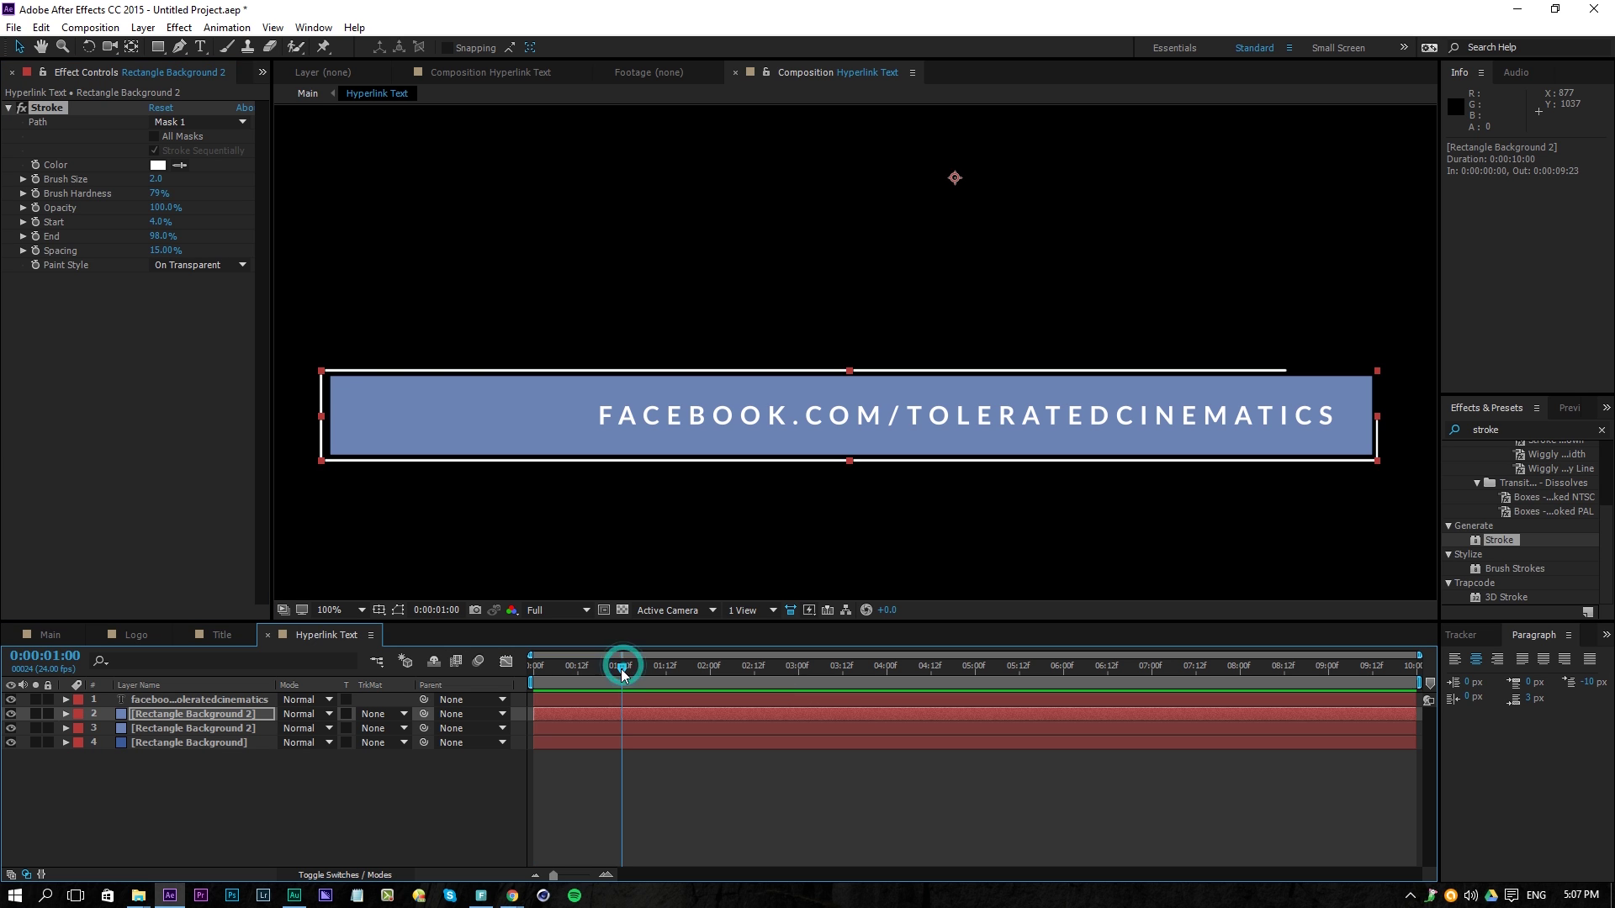
left_click(36, 221)
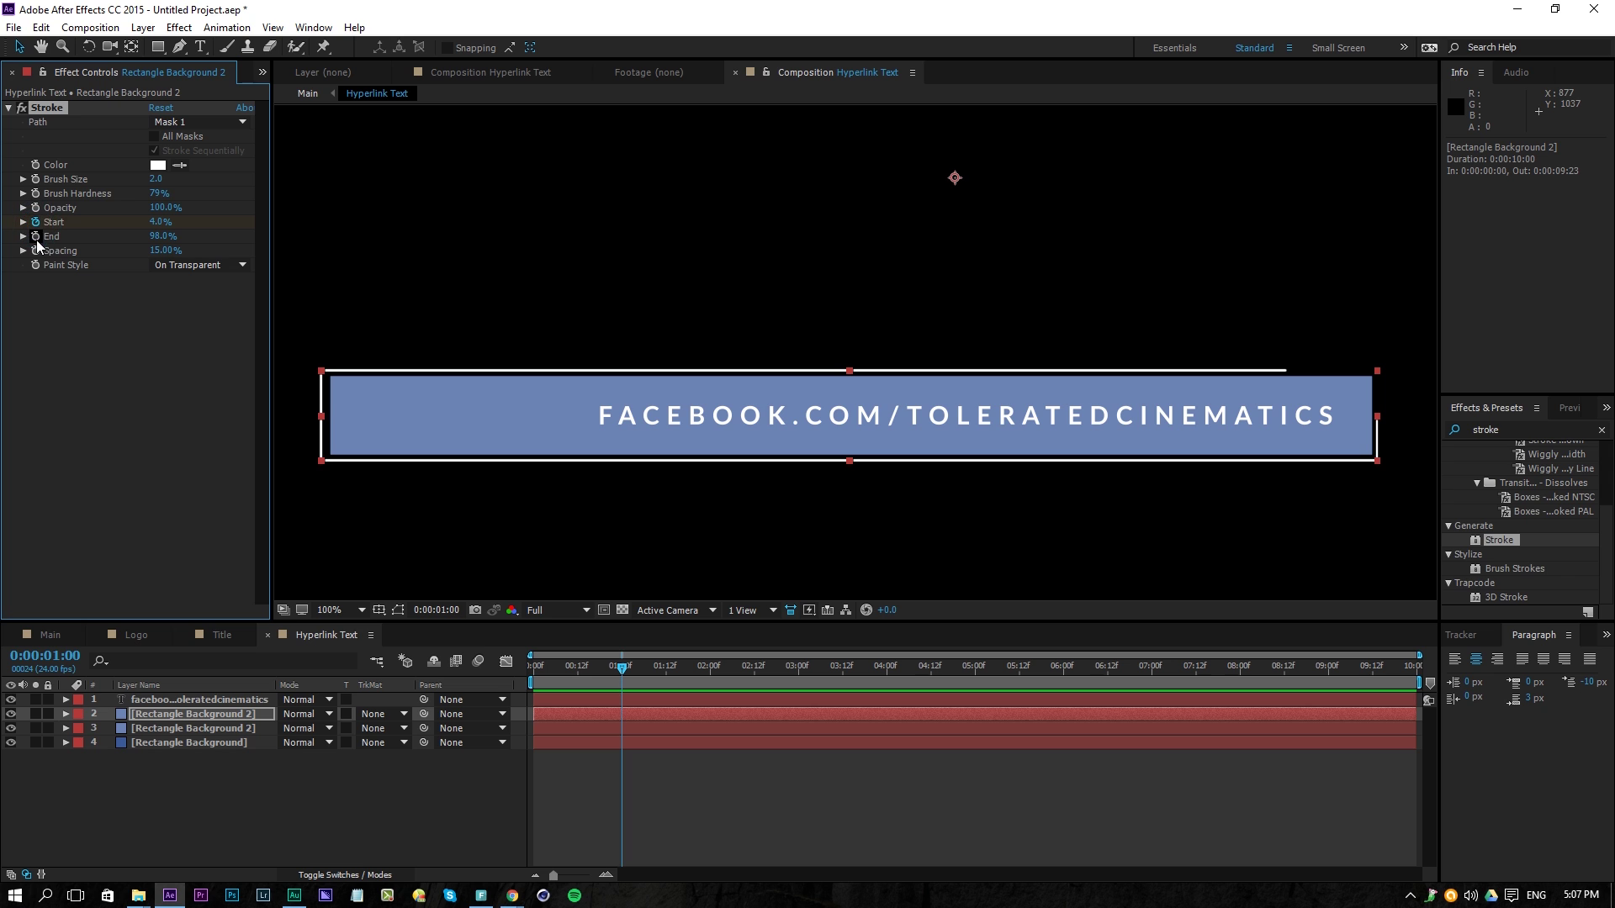
left_click(36, 236)
left_click(531, 666)
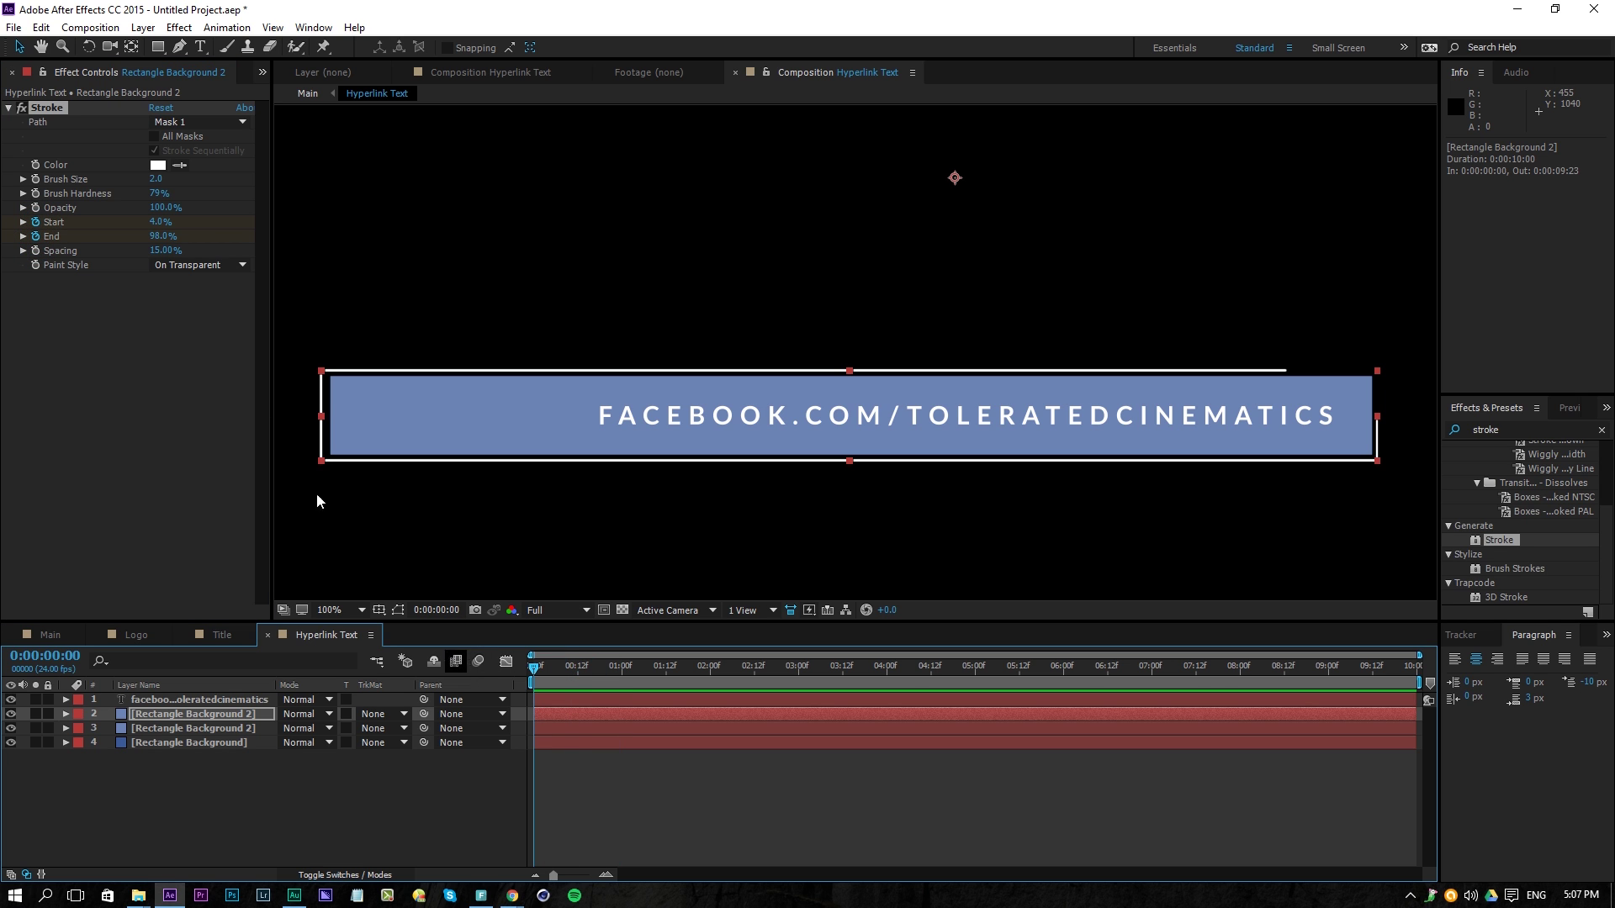
Set the Stroke's Start value to 39% at 0:00:00:00
left_click(160, 222)
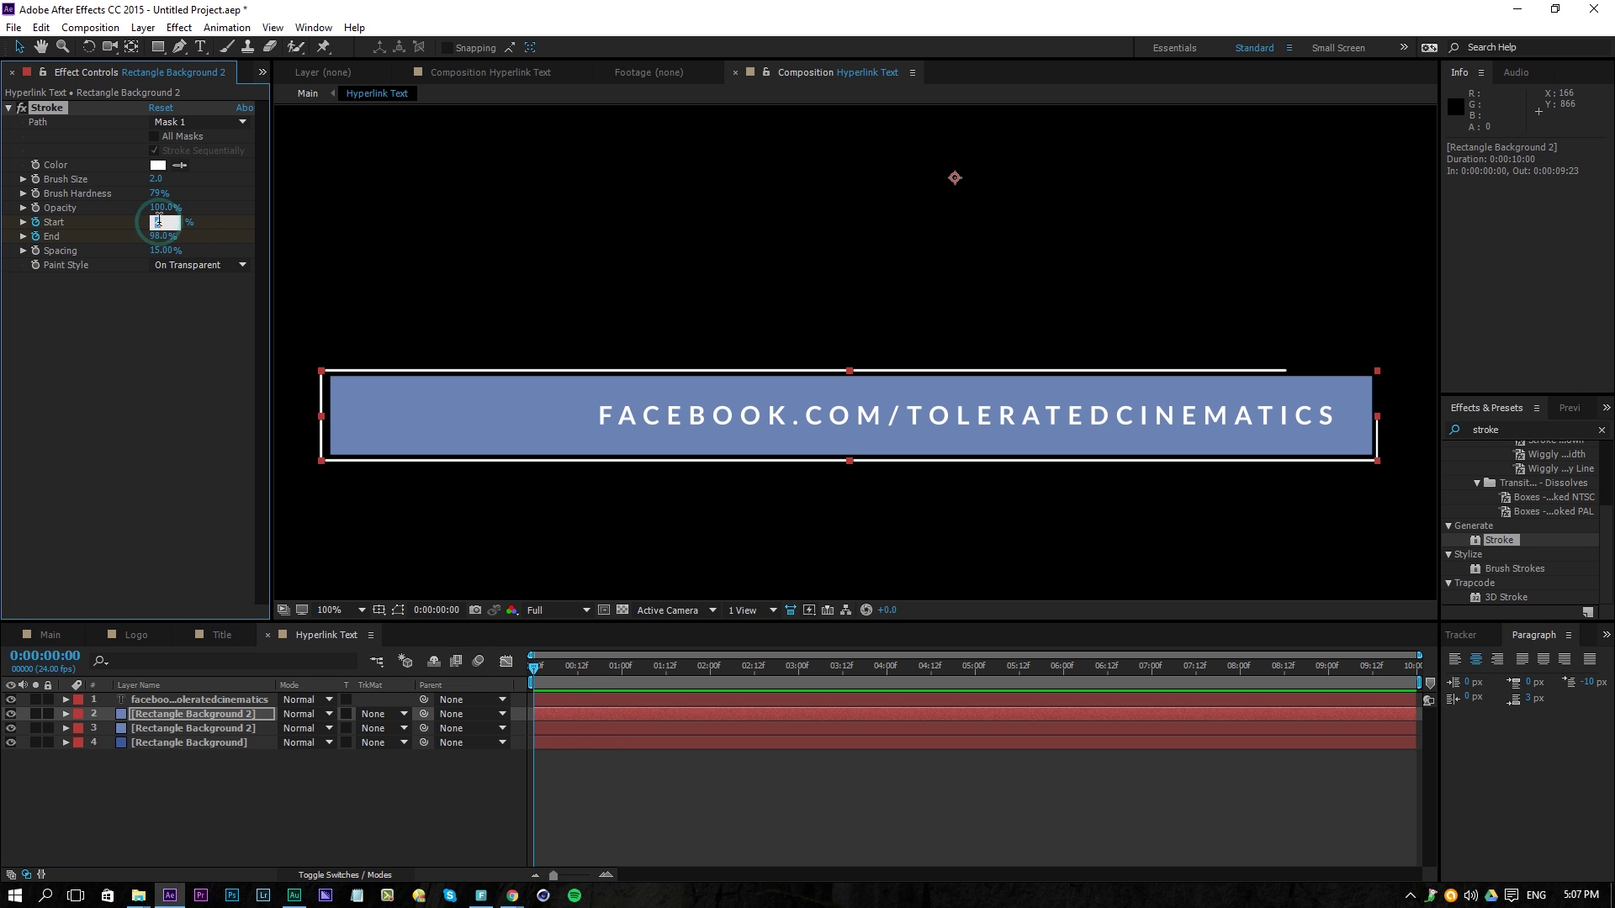
key("Up")
key("Up")
key("Up")
key("Up")
key("Up")
key("Up")
key("Up")
key("Up")
key("Up")
key("Up")
key("Up")
key("Up")
key("Up")
key("Up")
key("Up")
key("Up")
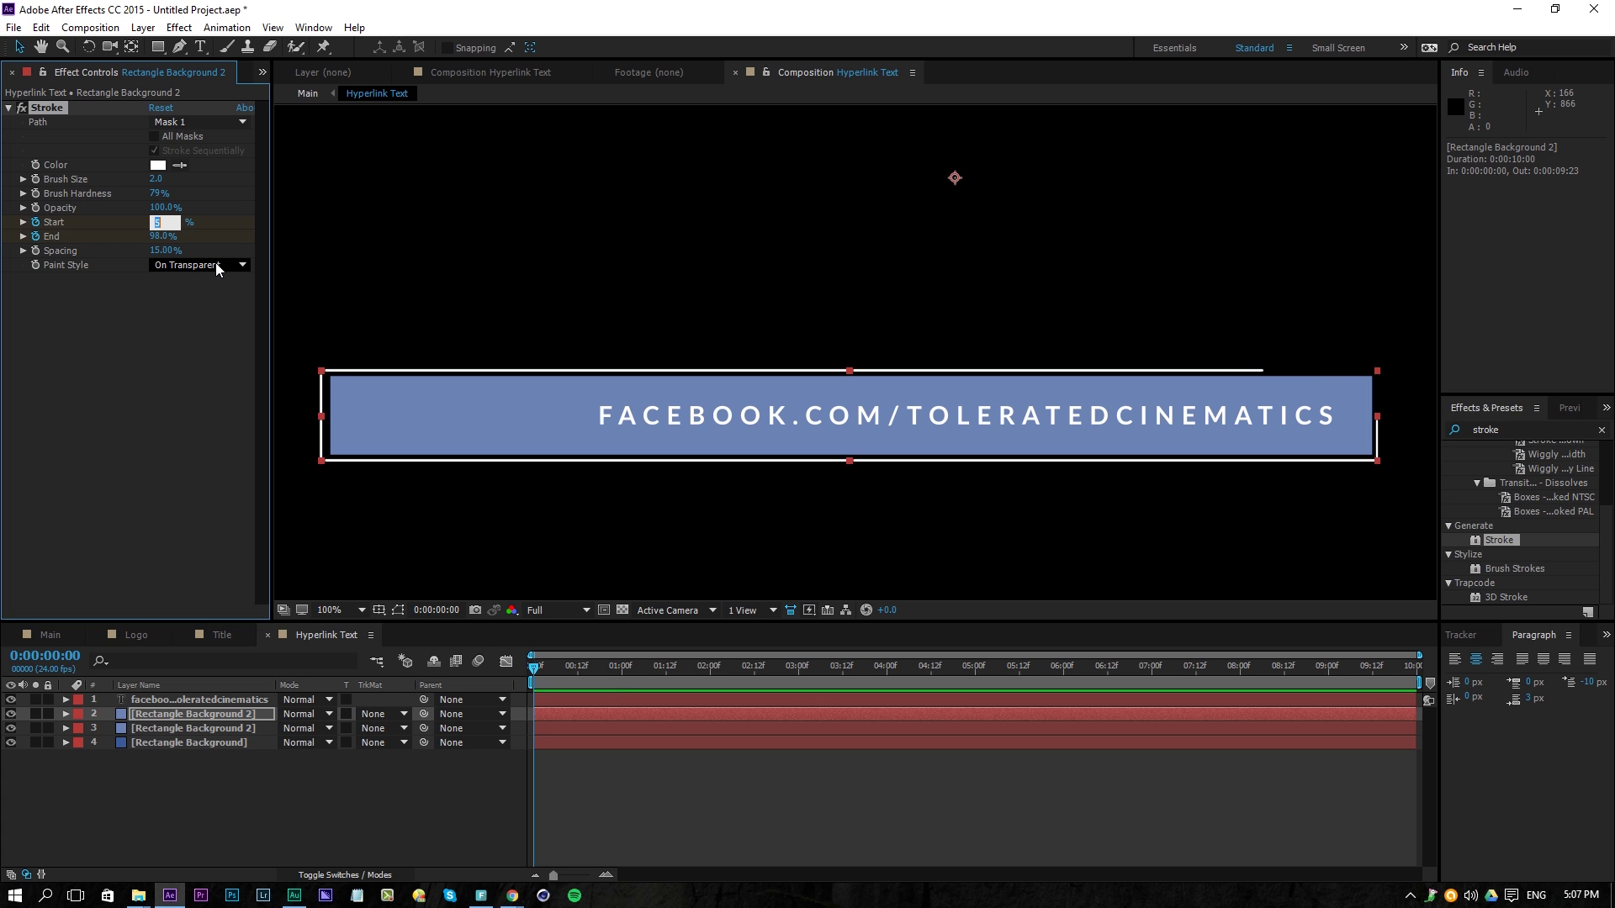
key("Up")
key("Up")
key("Up")
key("Up")
key("Up")
key("Up")
key("Up")
key("Up")
key("Up")
key("Up")
key("Up")
key("Up")
key("Up")
key("Up")
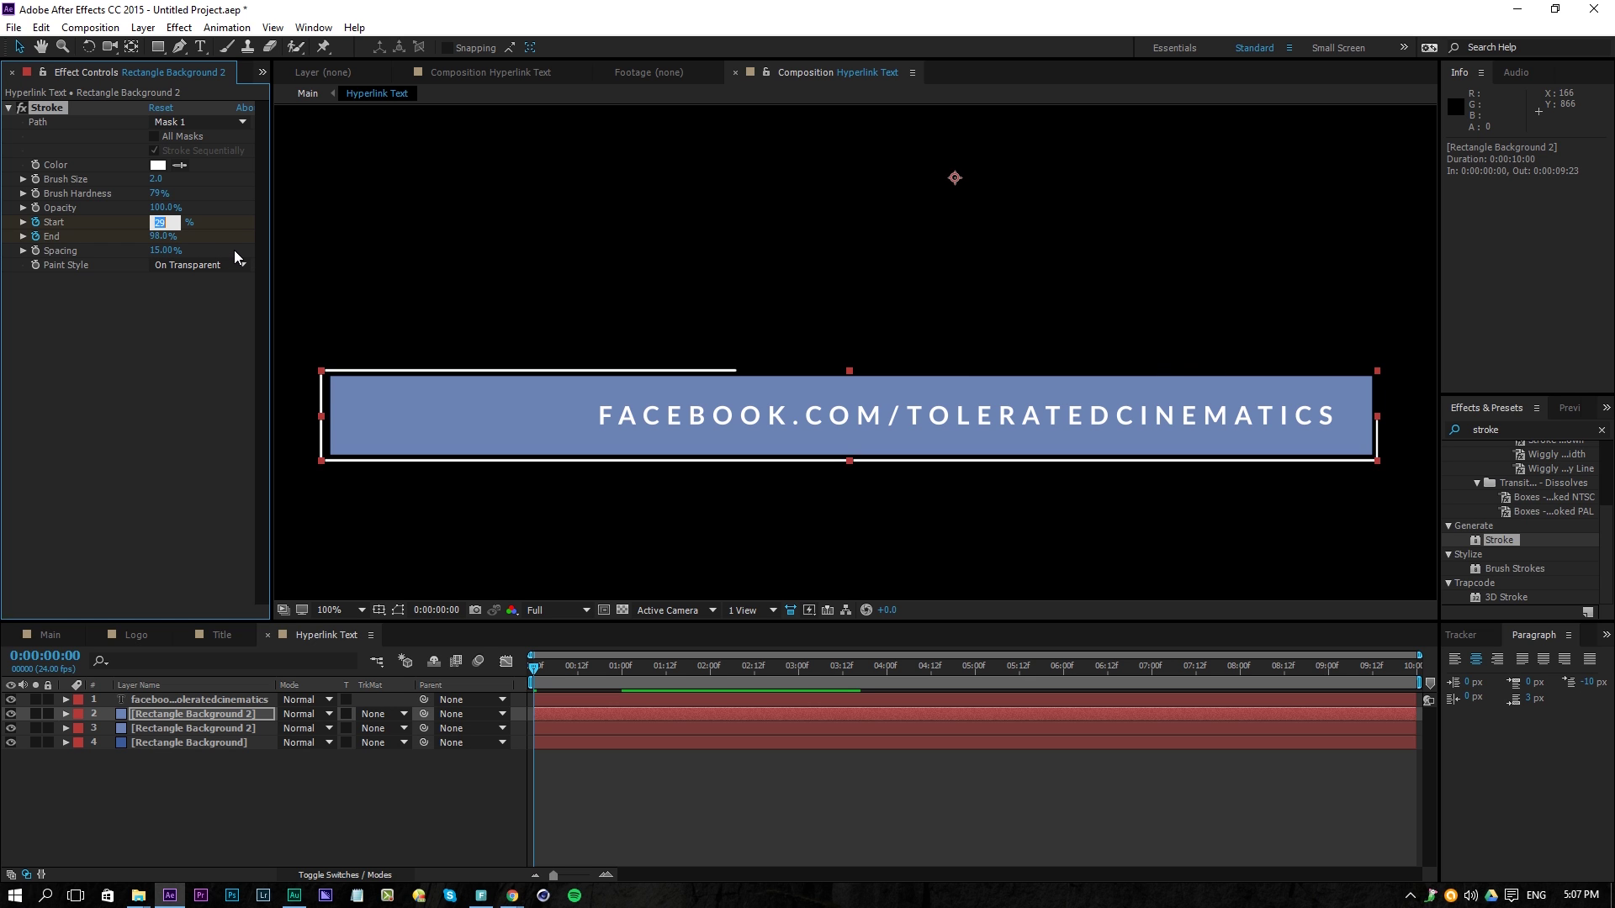
key("Up")
key("Up")
key("Up")
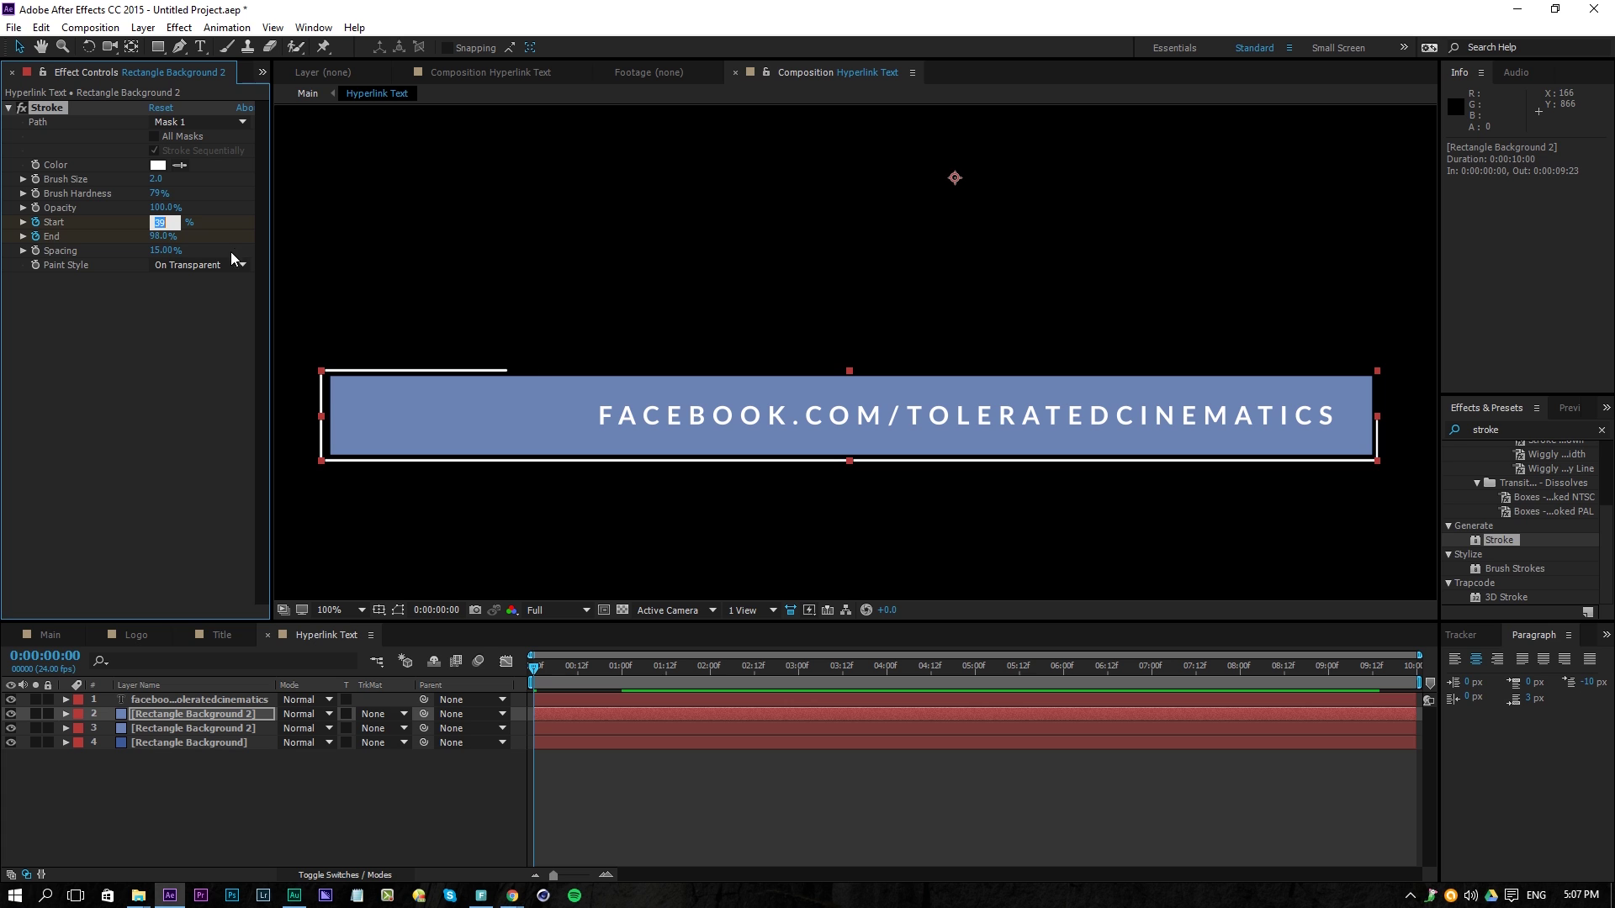
Set the Stroke's End value to 39% at 0:00:00:00 and scrub through the first second to check the outline animation
left_click(164, 237)
key("shift+Down")
key("shift+Down")
key("shift+Down")
key("shift+Down")
key("shift+Down")
key("shift+Down")
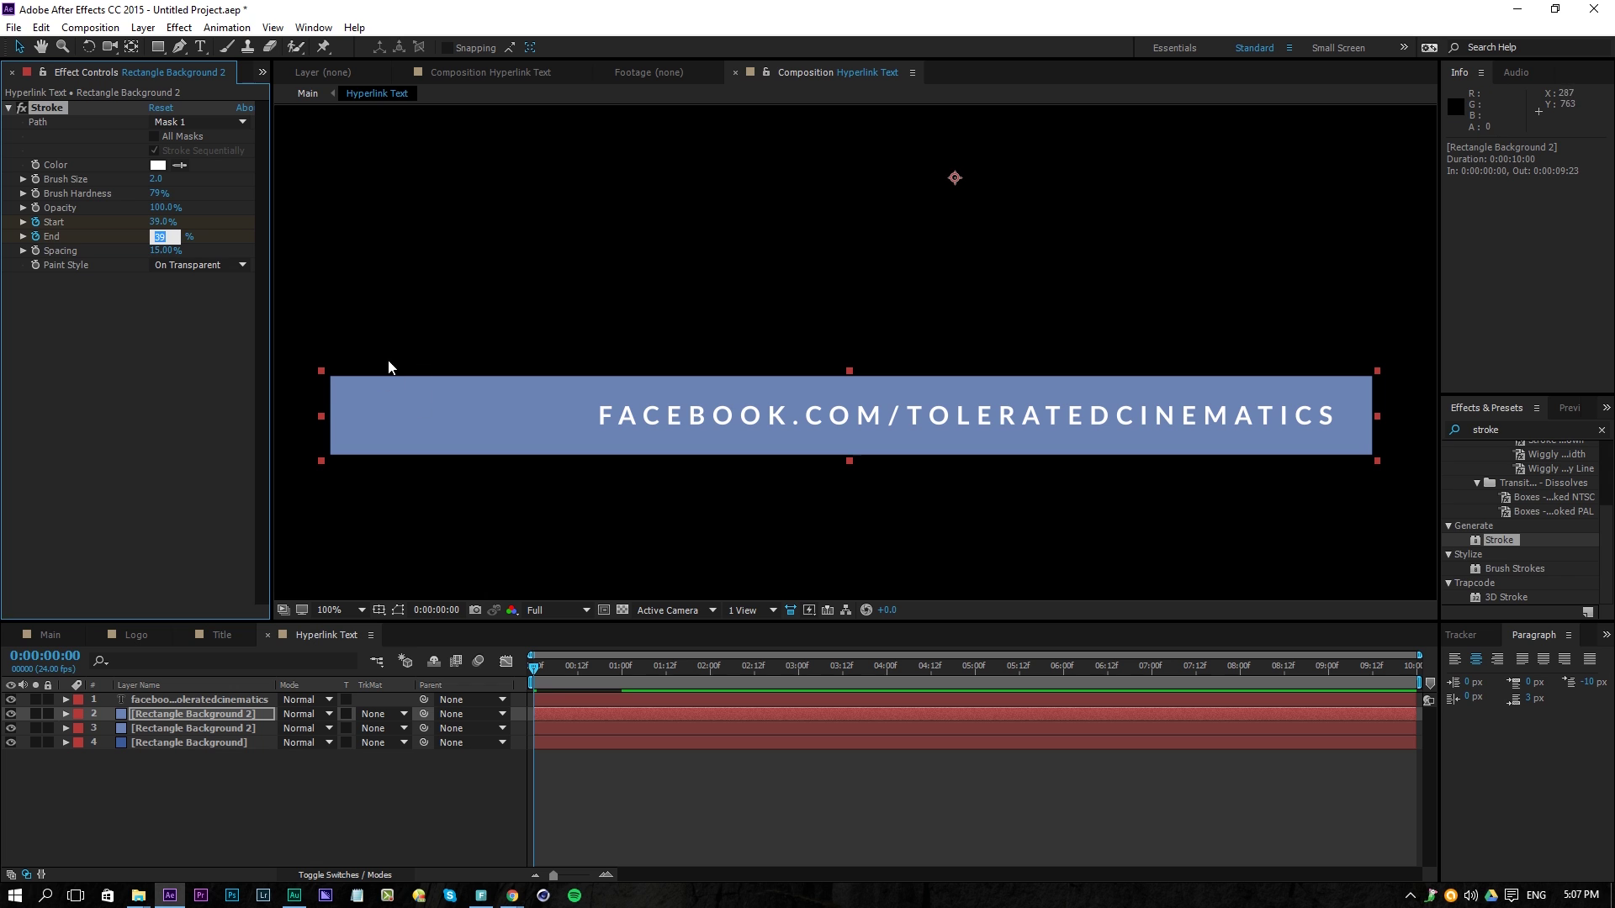
left_click(89, 397)
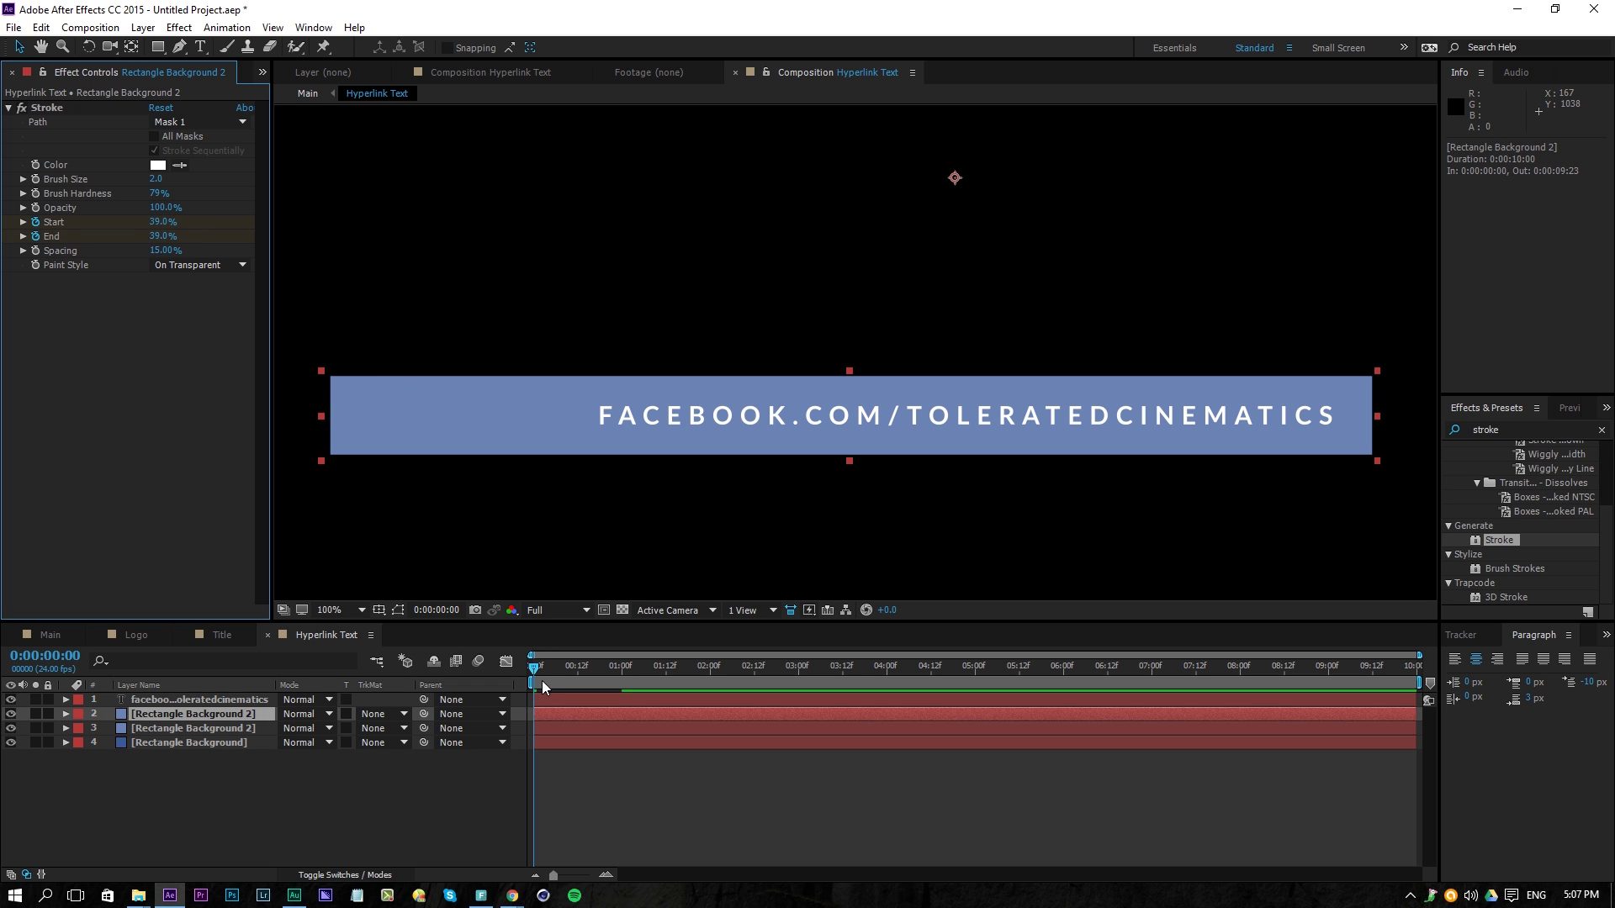
left_click_drag(536, 669, 564, 673)
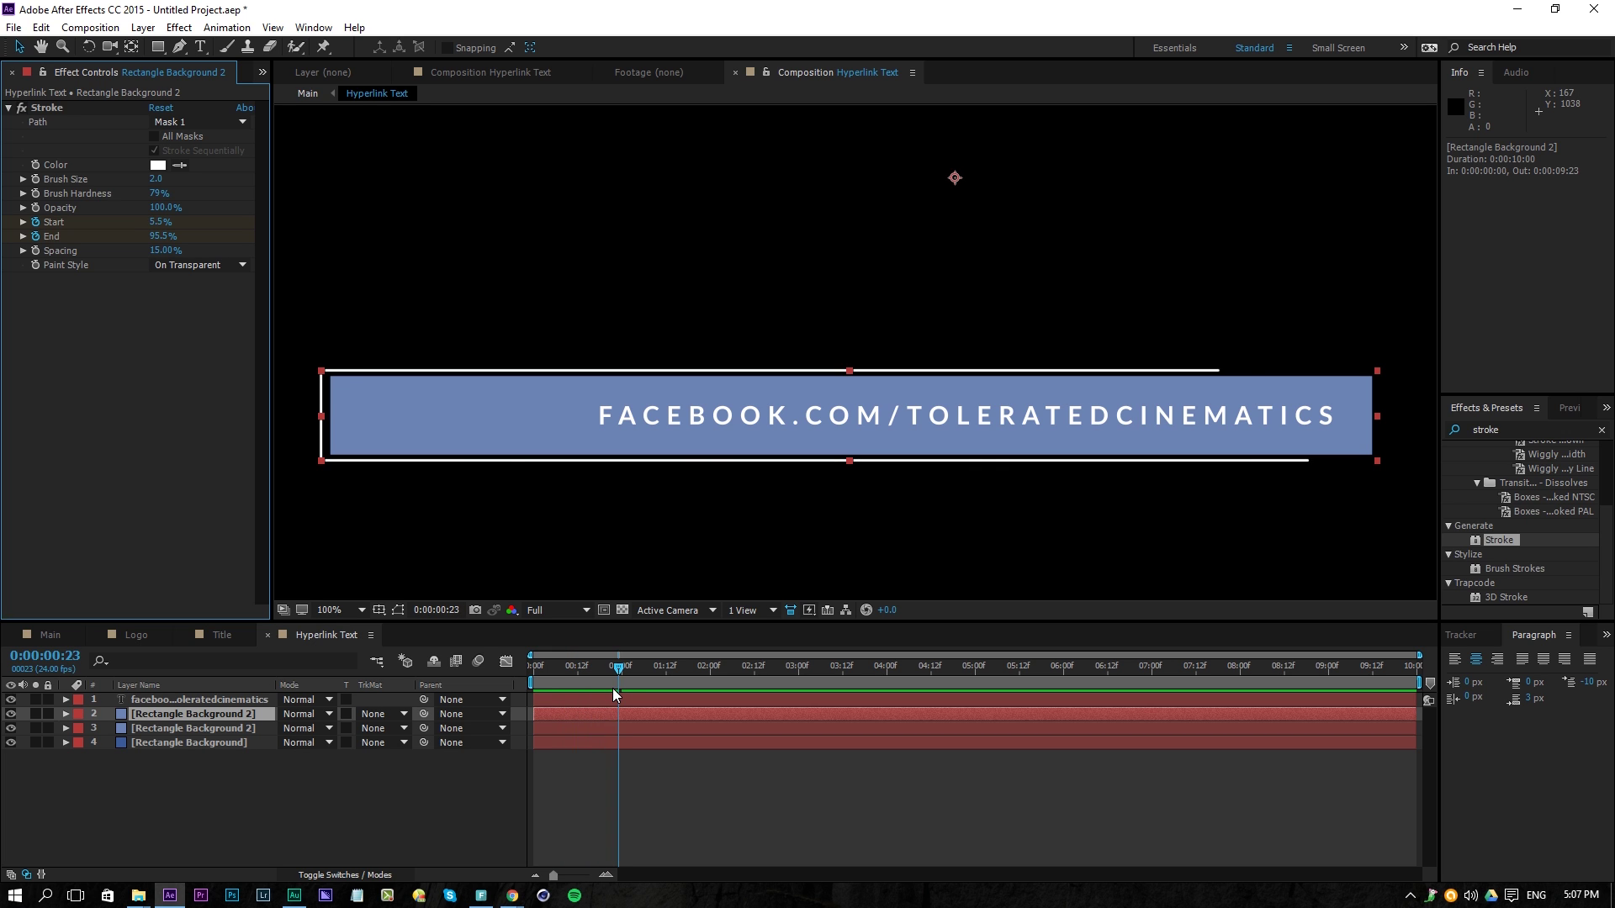
Reveal the stroked layer's keyframes and apply Easy Ease to all Start and End keyframes
left_click(165, 719)
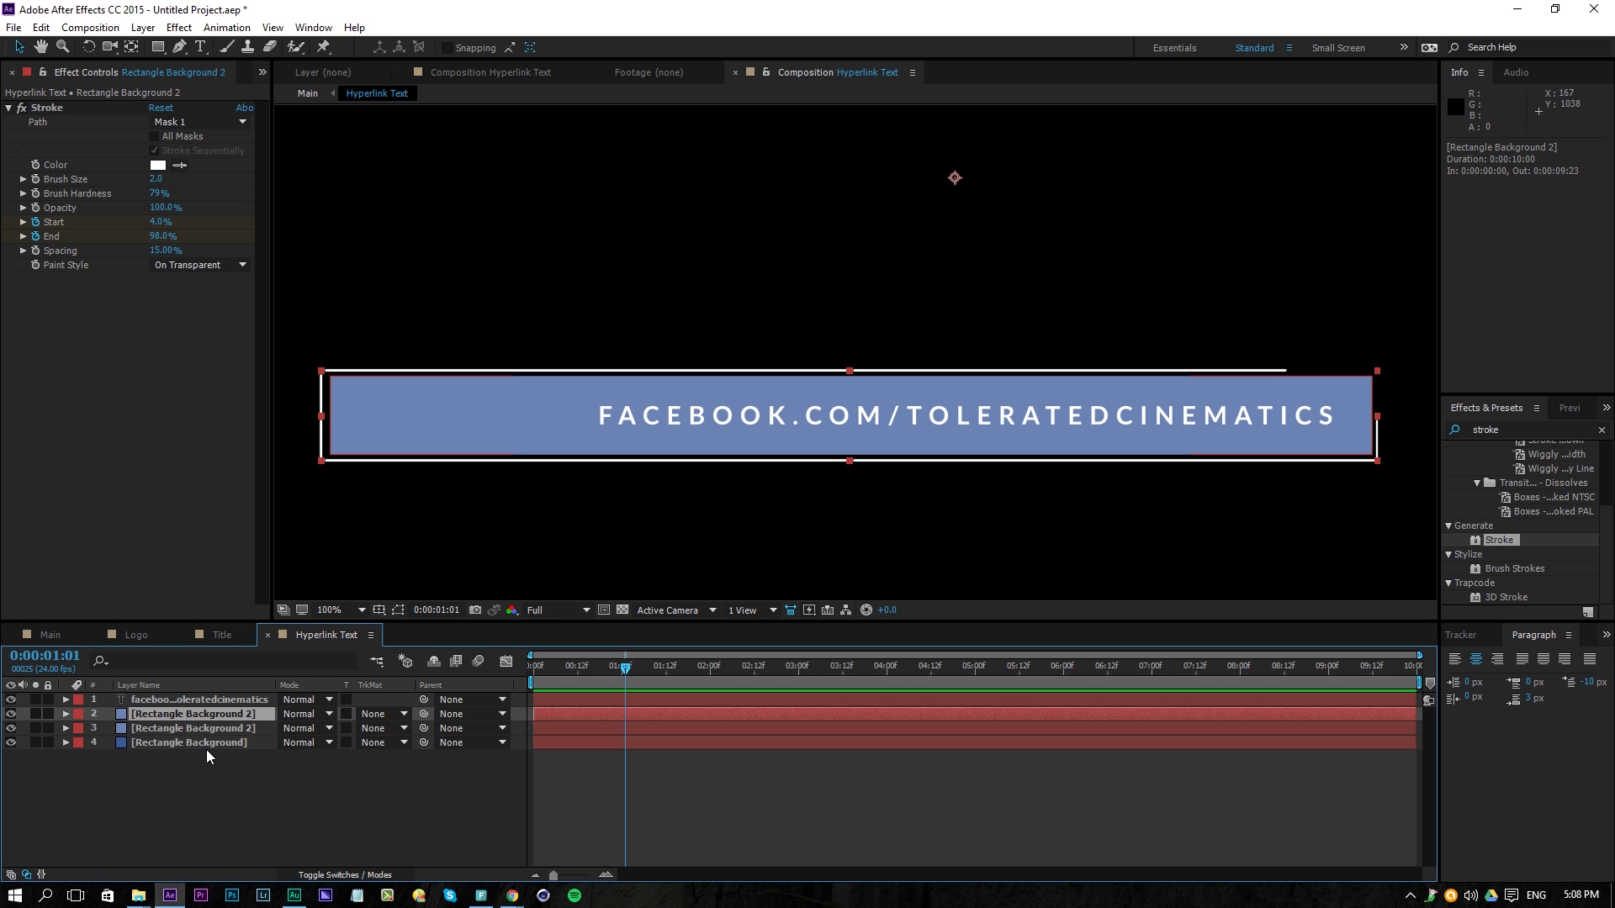
key("u")
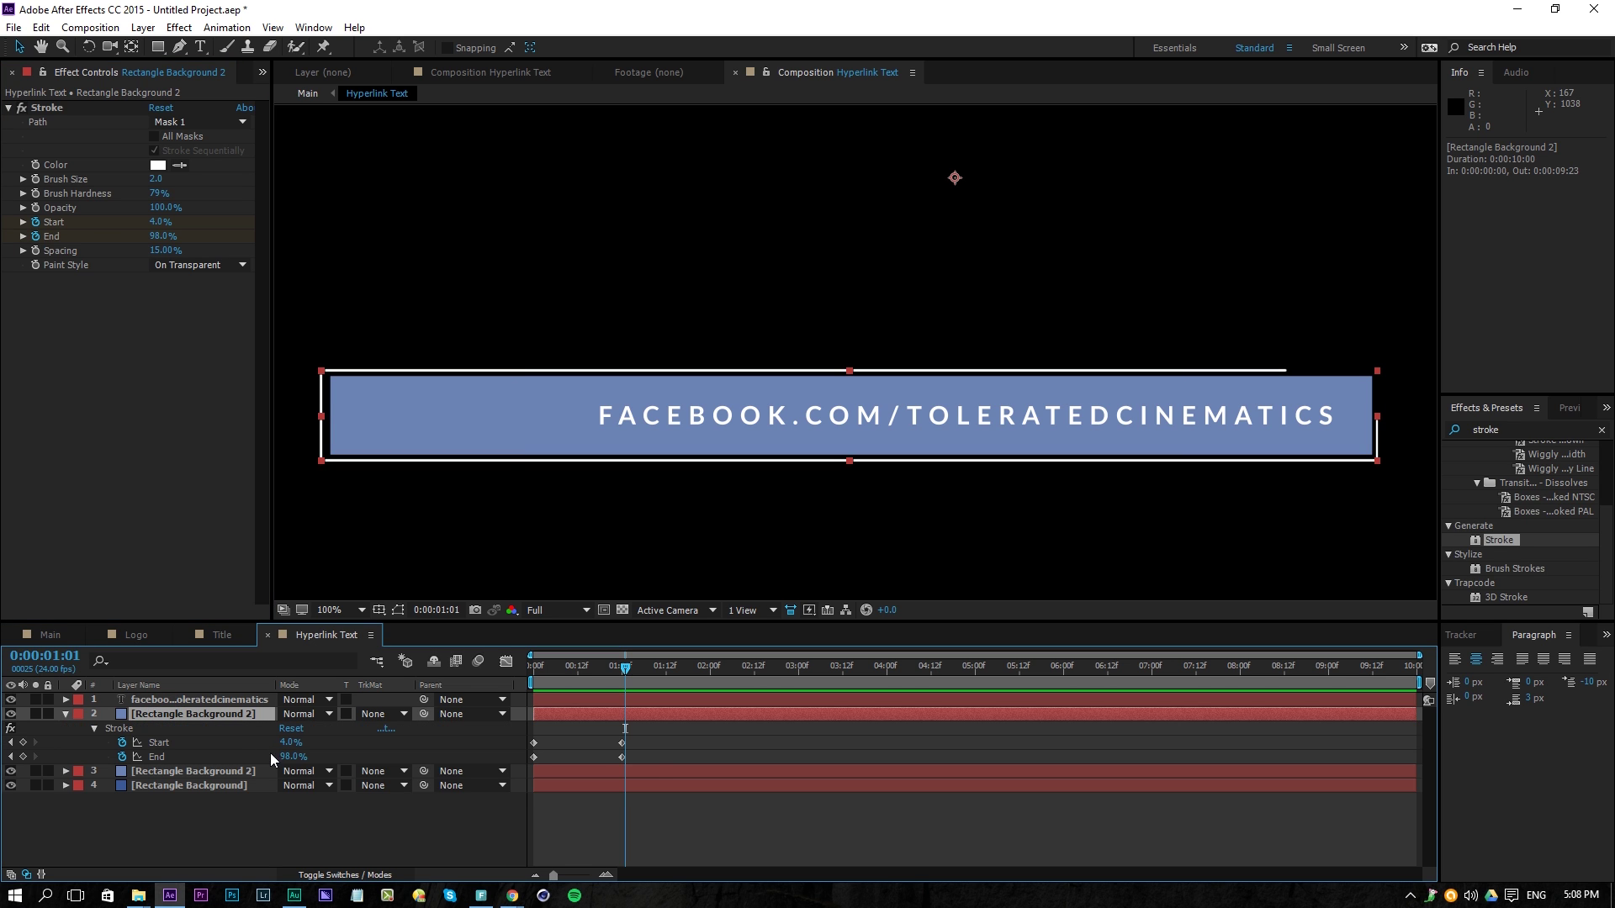
left_click_drag(668, 729, 493, 768)
right_click(535, 756)
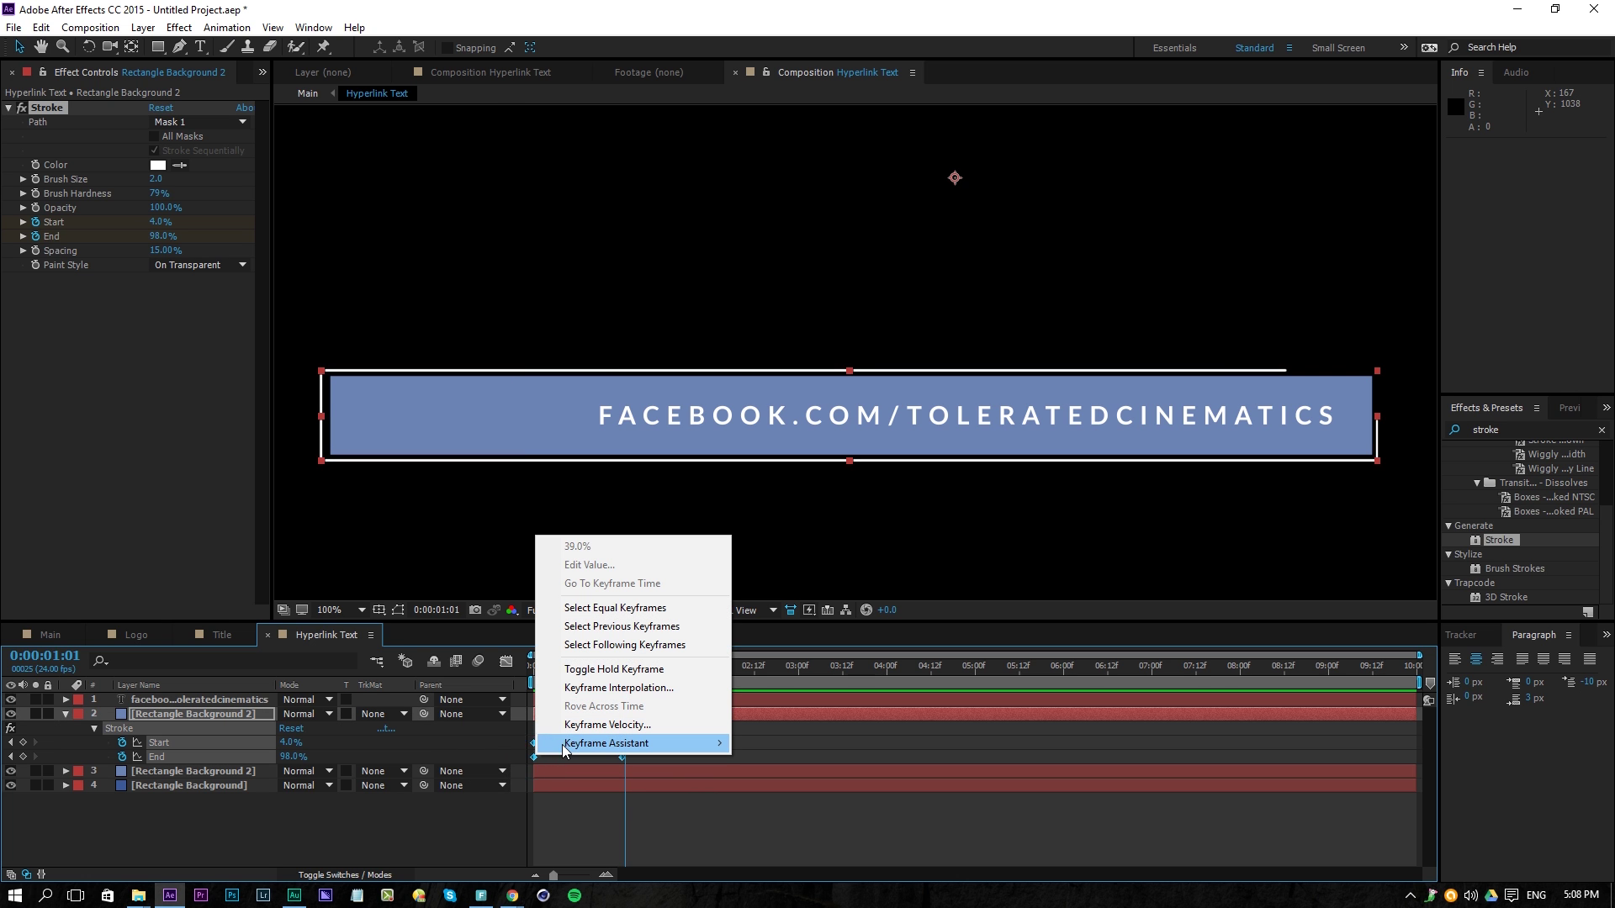
mouse_move(563, 744)
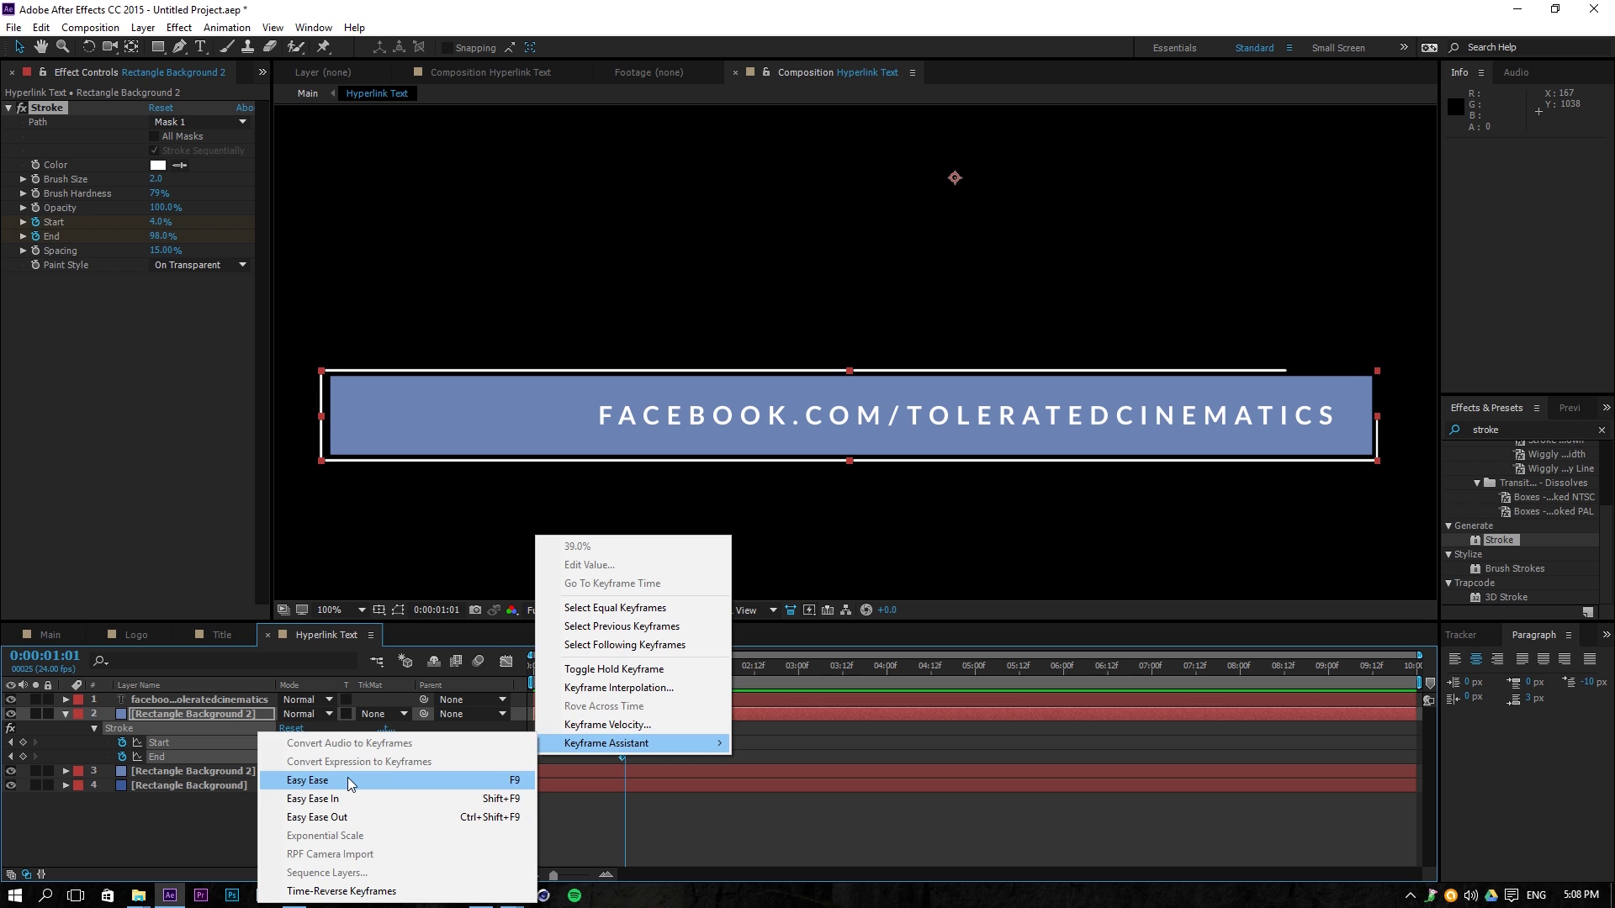
left_click(352, 781)
Reshape the Stroke's Start and End speed curves in the Graph Editor so they peak near the beginning, and preview the result
left_click(504, 663)
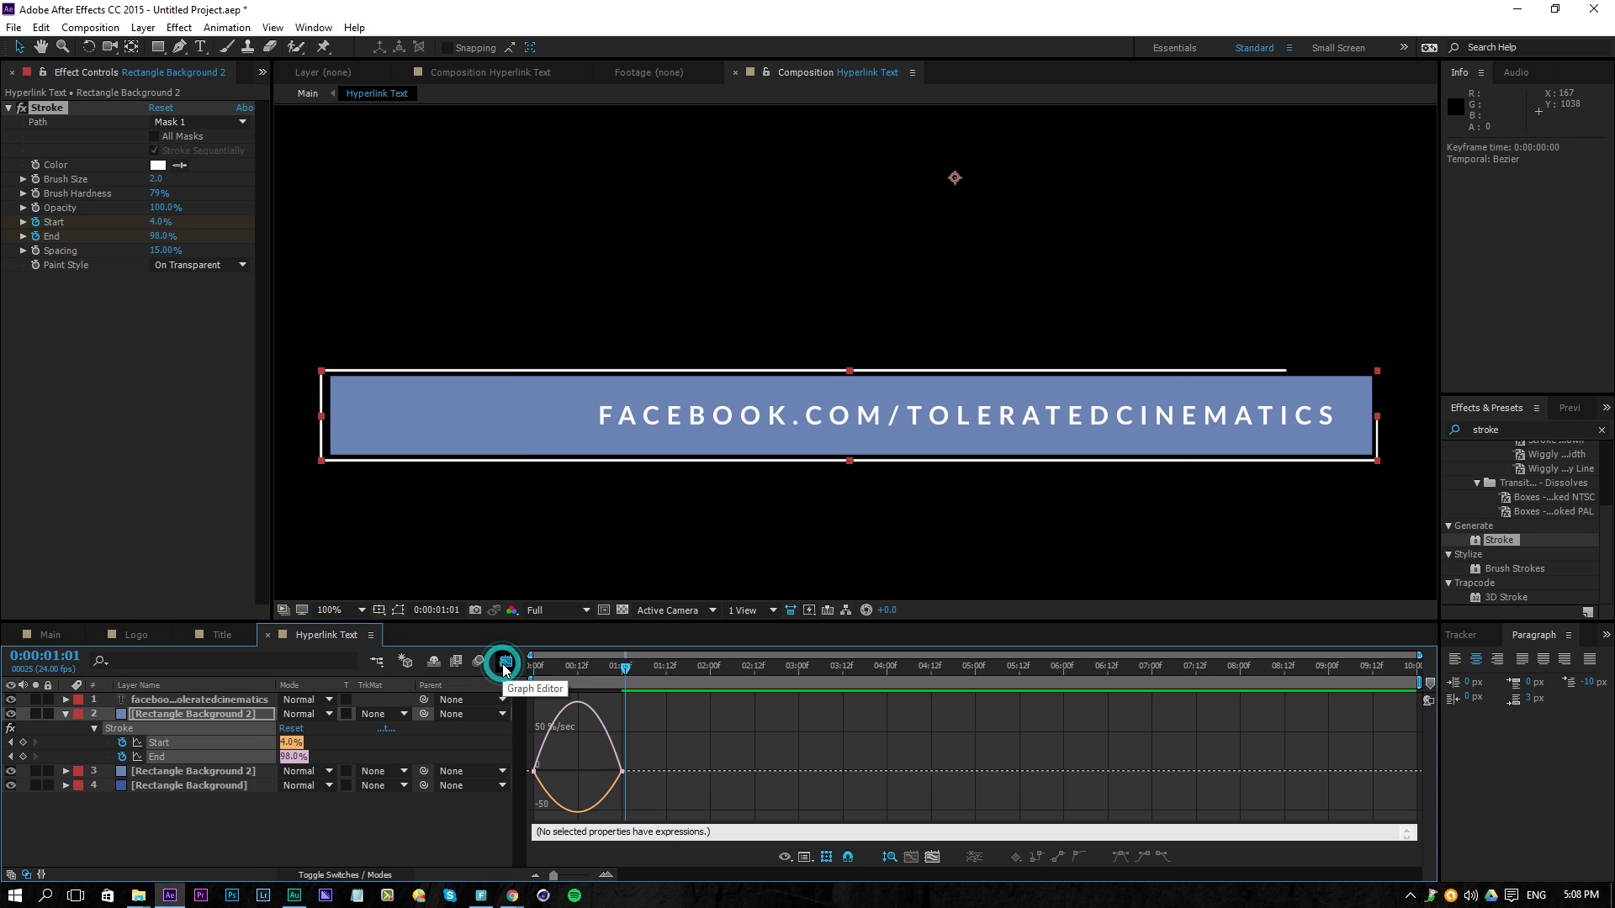
left_click_drag(619, 795, 546, 774)
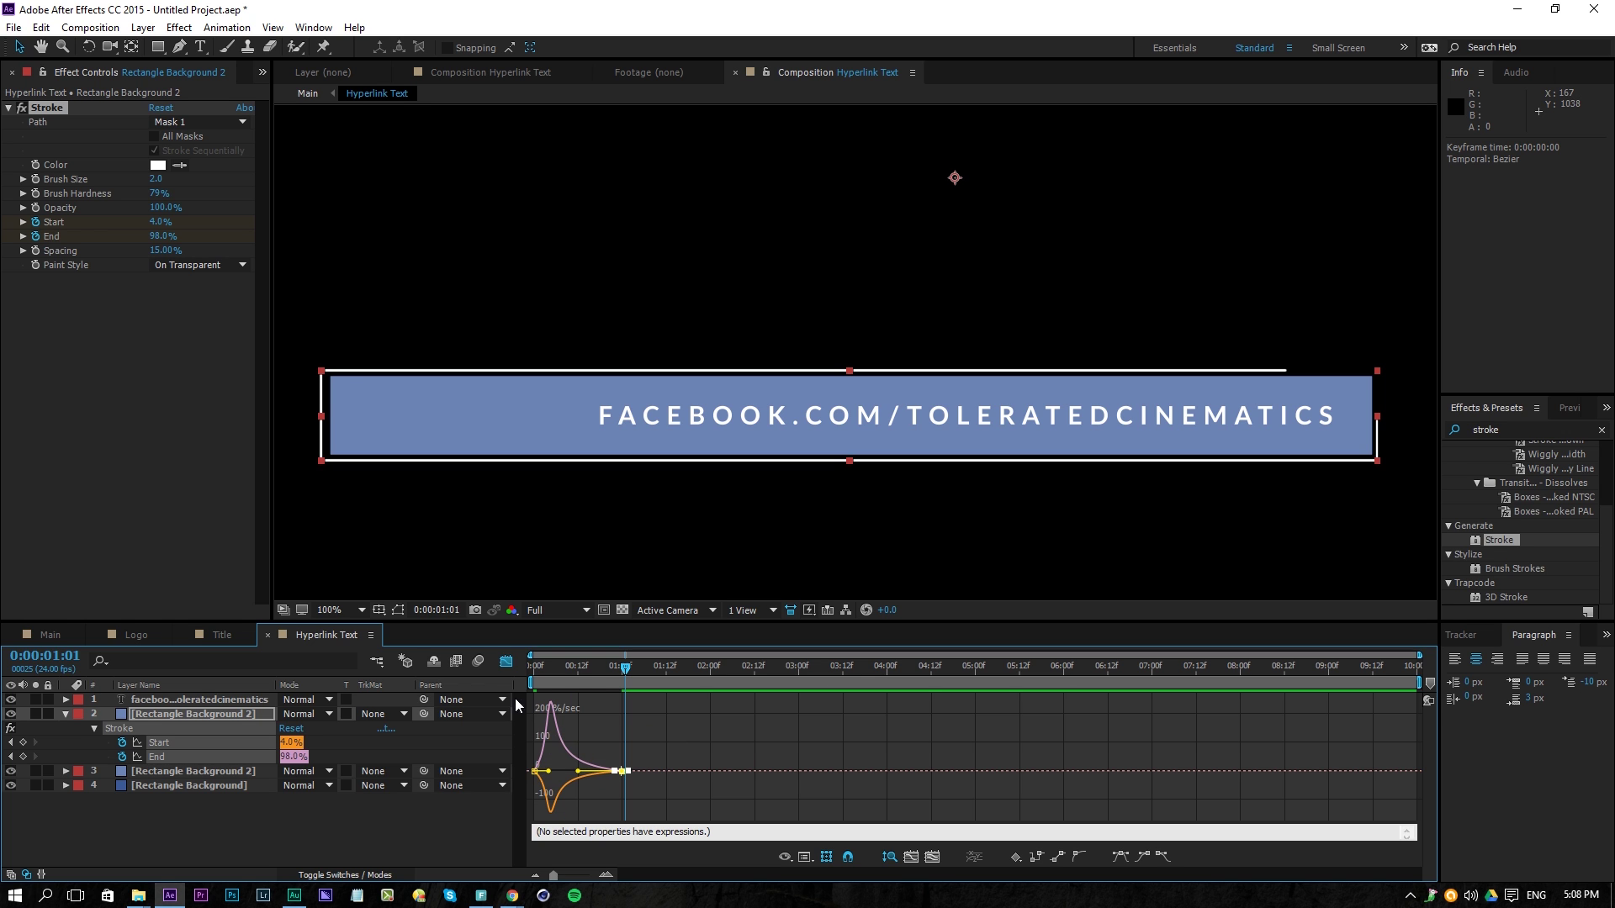
left_click(508, 663)
key("space")
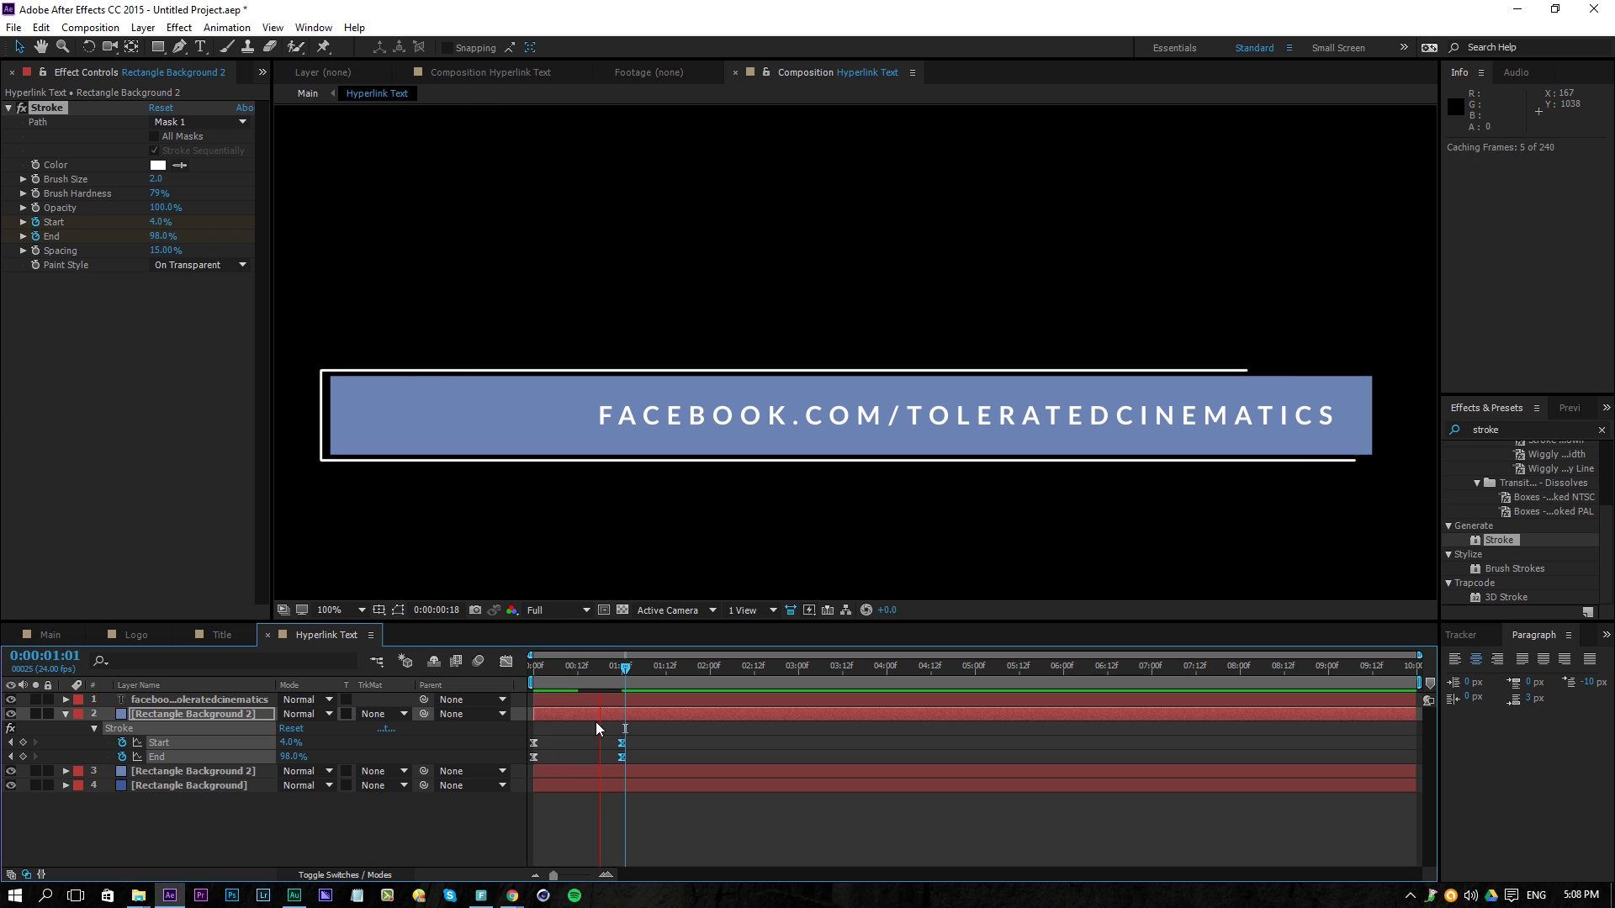
key("space")
mouse_move(606, 667)
left_mouse_down()
mouse_move(538, 670)
mouse_move(606, 689)
left_mouse_up()
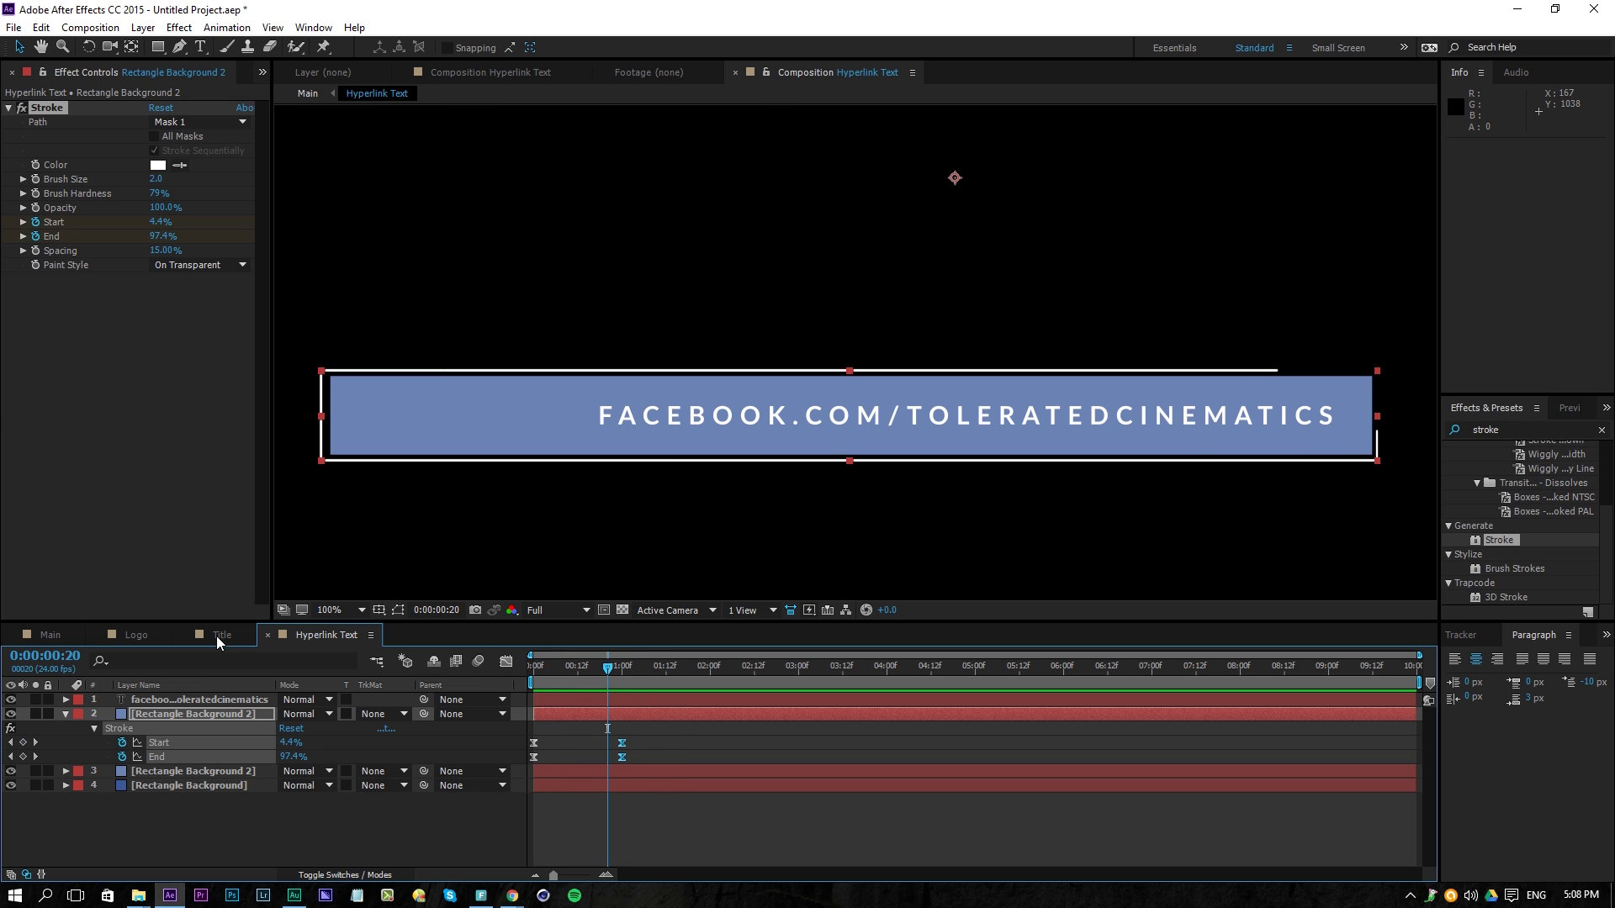
Check the lower third in the Main composition around 0:00:01:08, and reopen the Hyperlink Text composition
left_click(57, 634)
left_click_drag(551, 667, 653, 685)
left_click(608, 777)
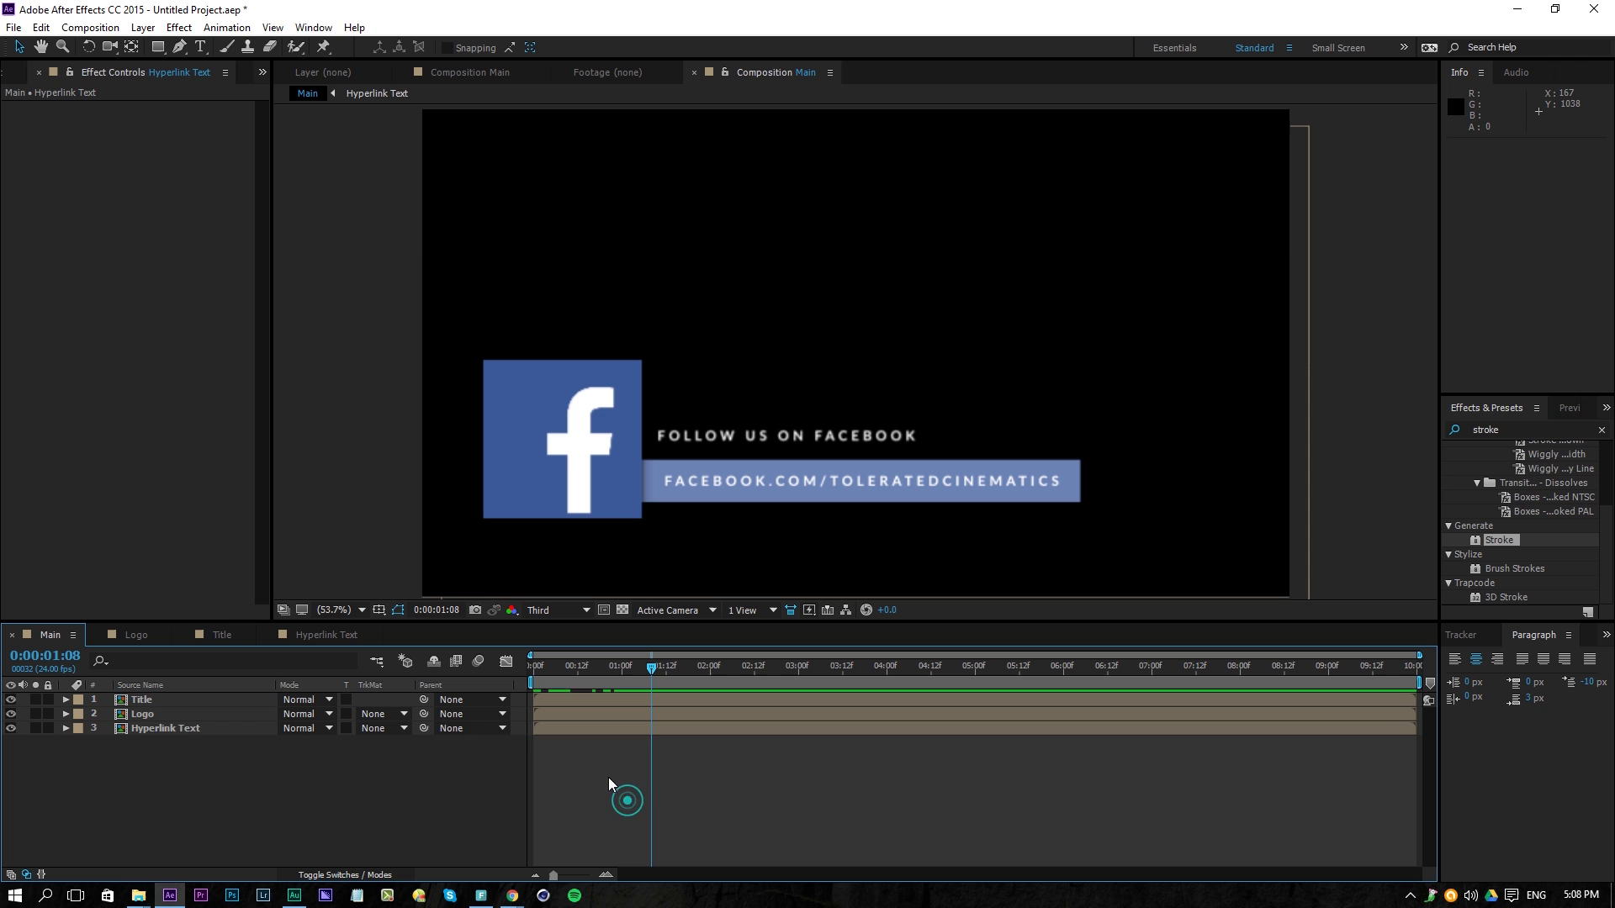
left_click(145, 729)
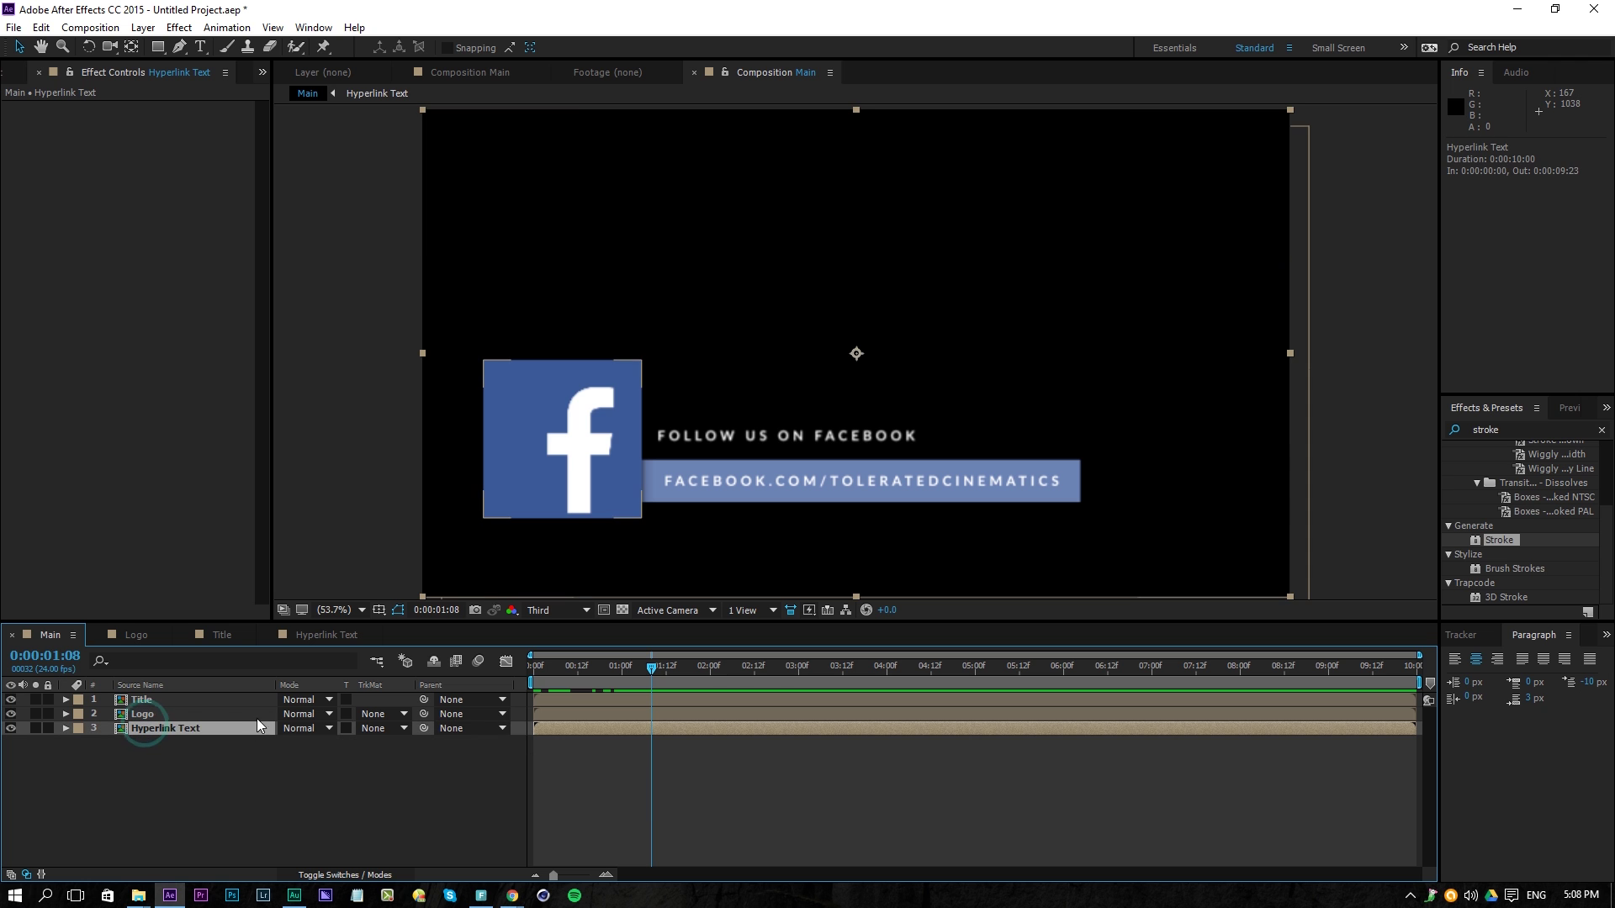
left_click(173, 714)
left_click(175, 700)
double_click(198, 728)
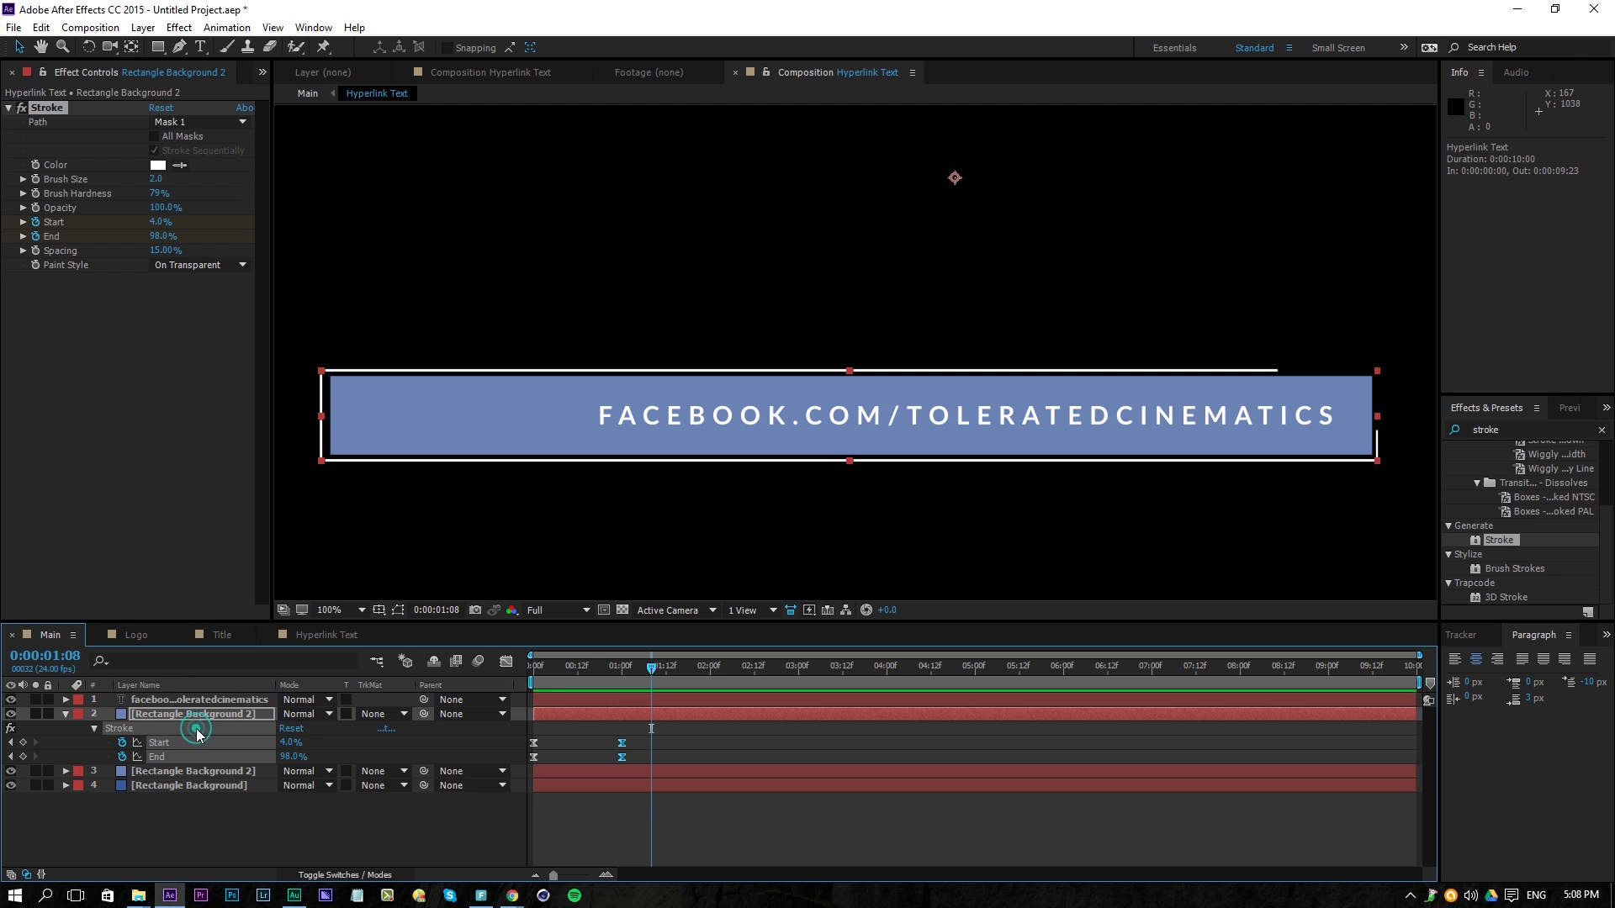
scroll(641, 531, "down", 1)
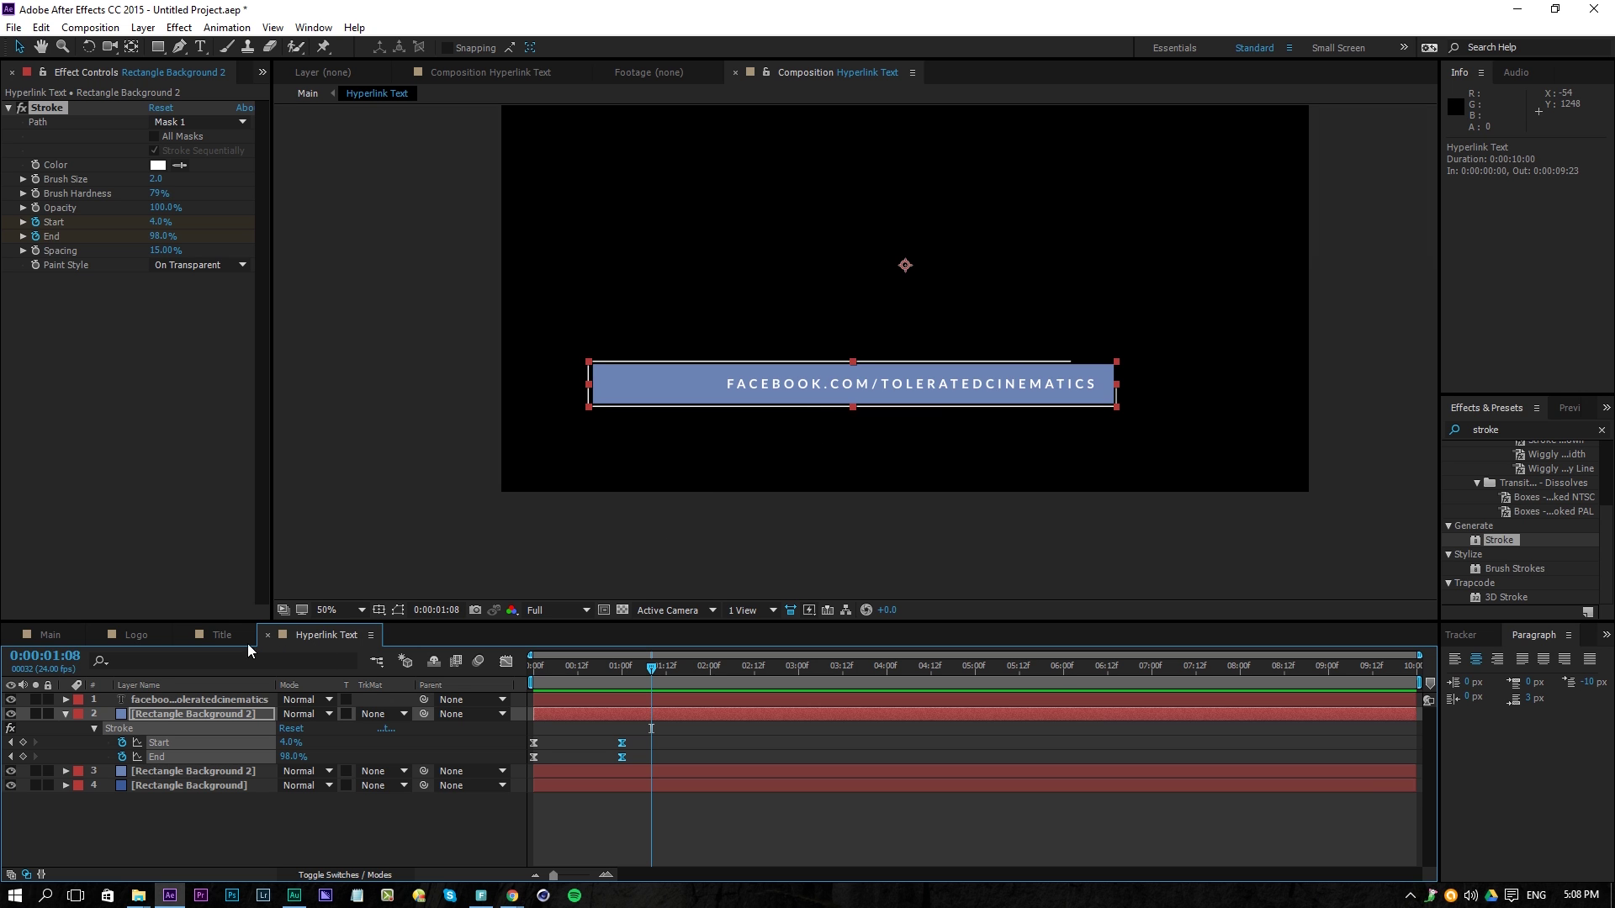
Set the Main composition's preview resolution to Full and preview the stroke animation there at 100% magnification
left_click(87, 637)
left_click(533, 613)
left_click(559, 651)
scroll(789, 513, "up", 1)
scroll(799, 504, "down", 1)
left_click_drag(810, 505, 815, 485)
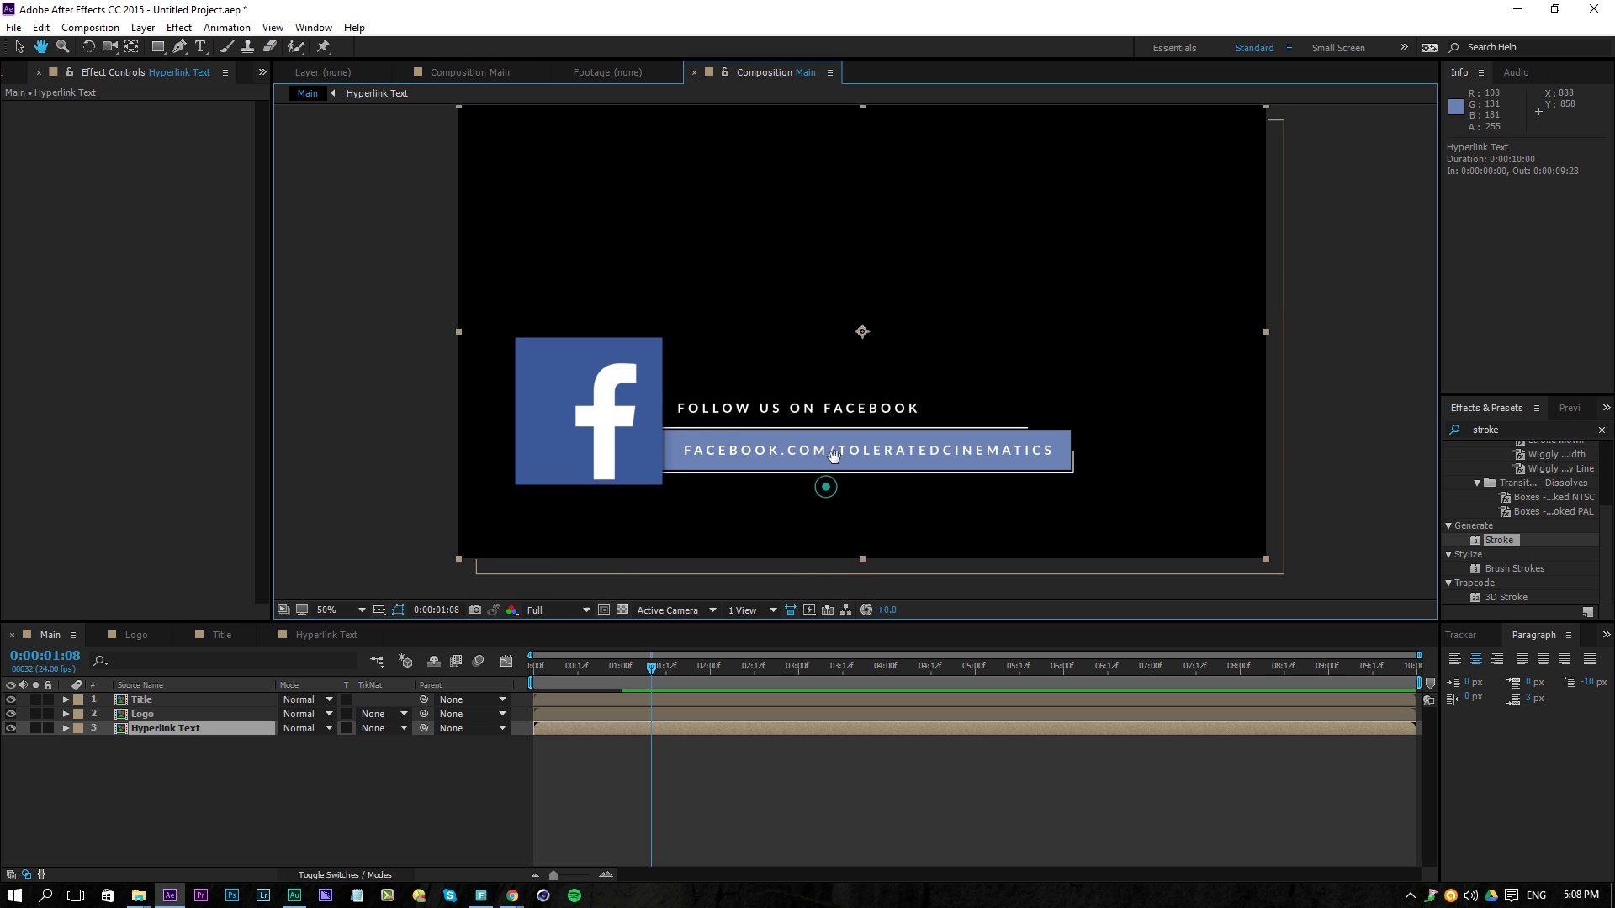
key("slash")
key("space")
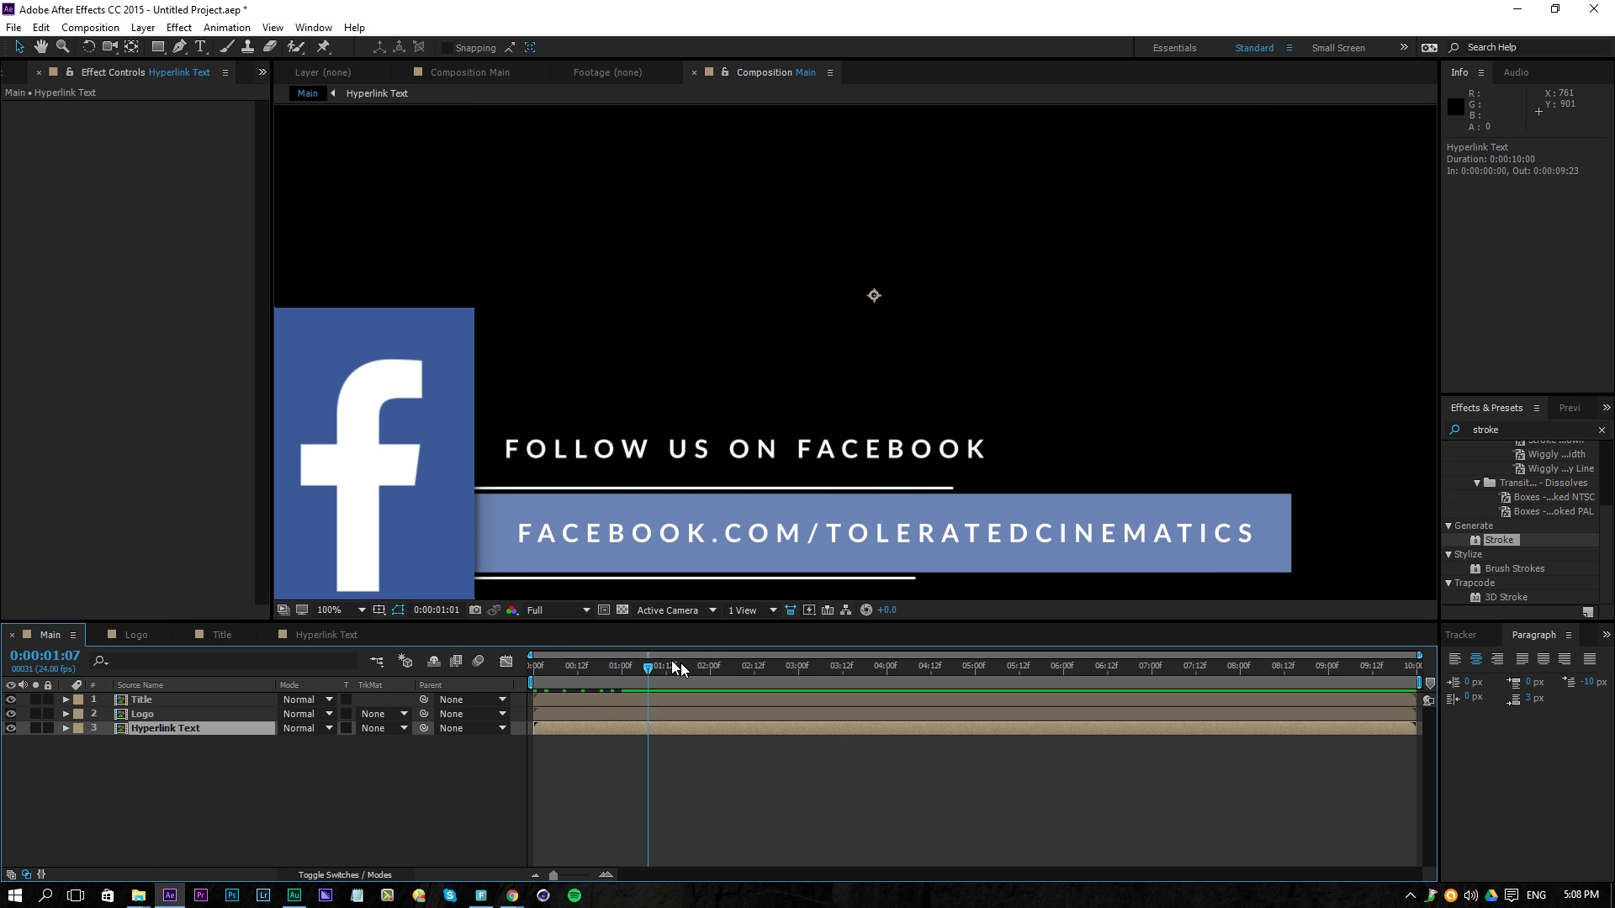
left_click_drag(539, 684, 589, 684)
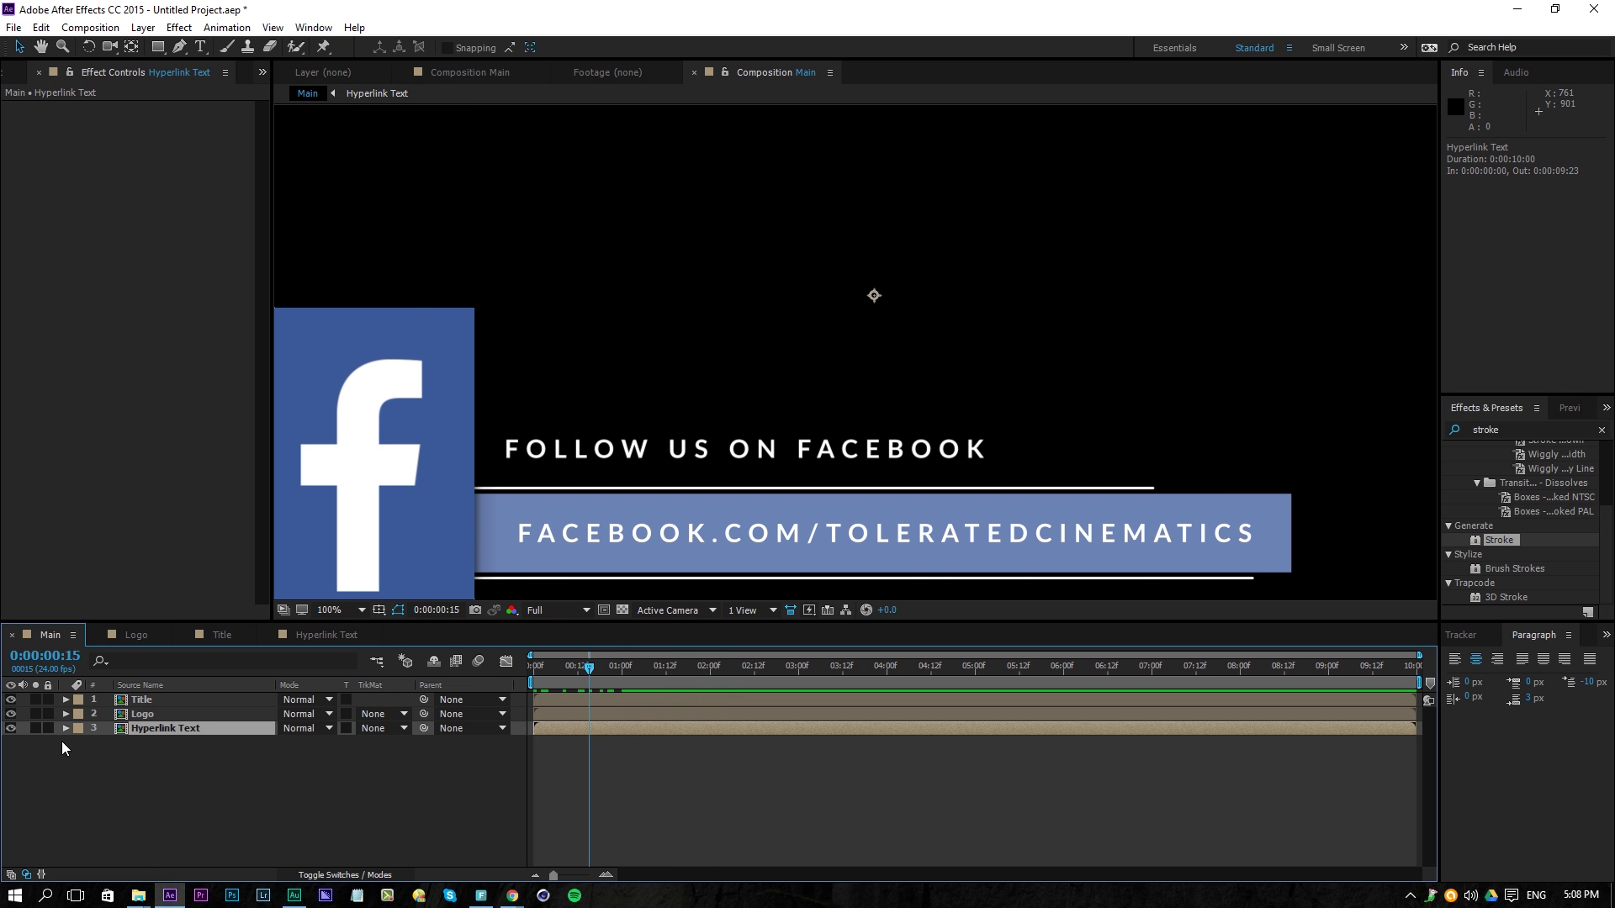
Open the Hyperlink Text composition and solo its bottom Rectangle Background layer
double_click(144, 730)
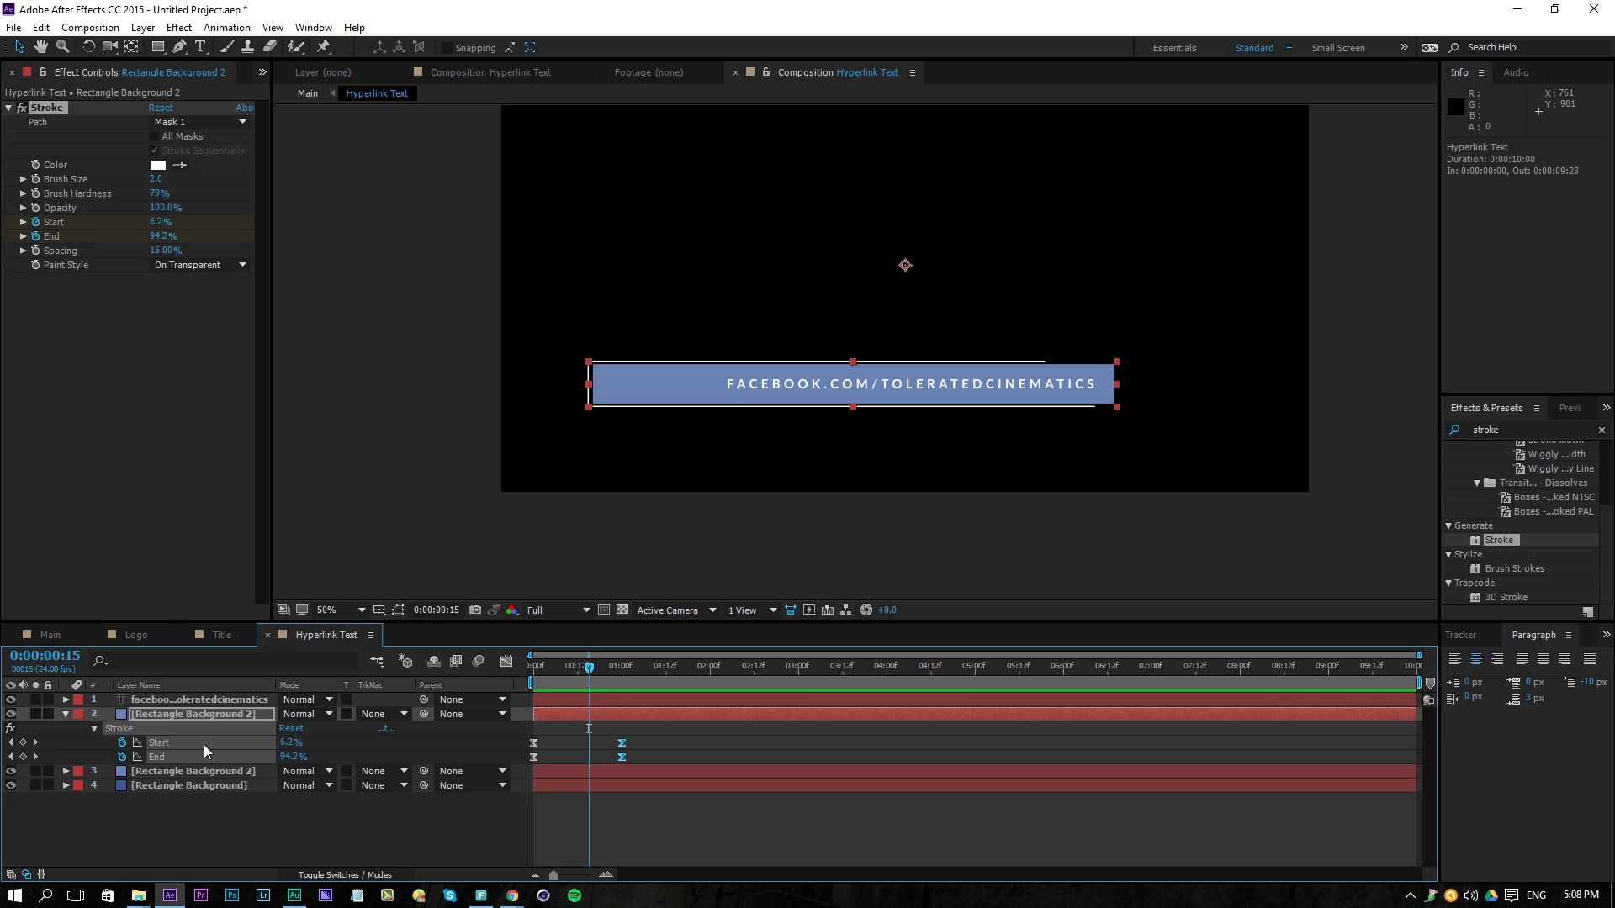
left_click(193, 770)
left_click(186, 785)
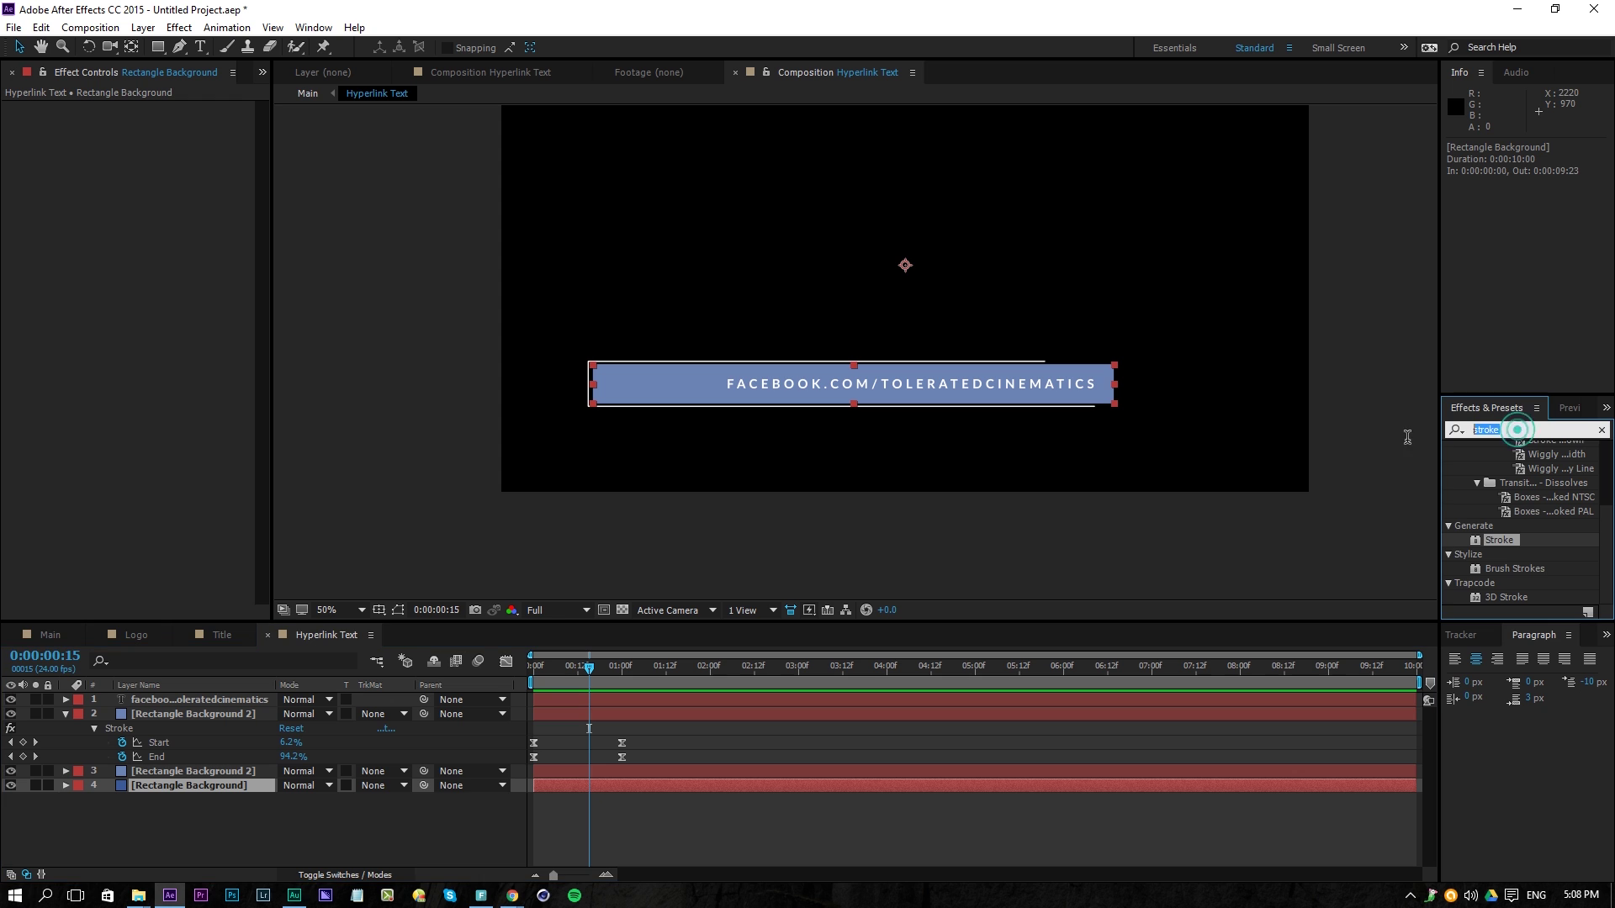
left_click(35, 785)
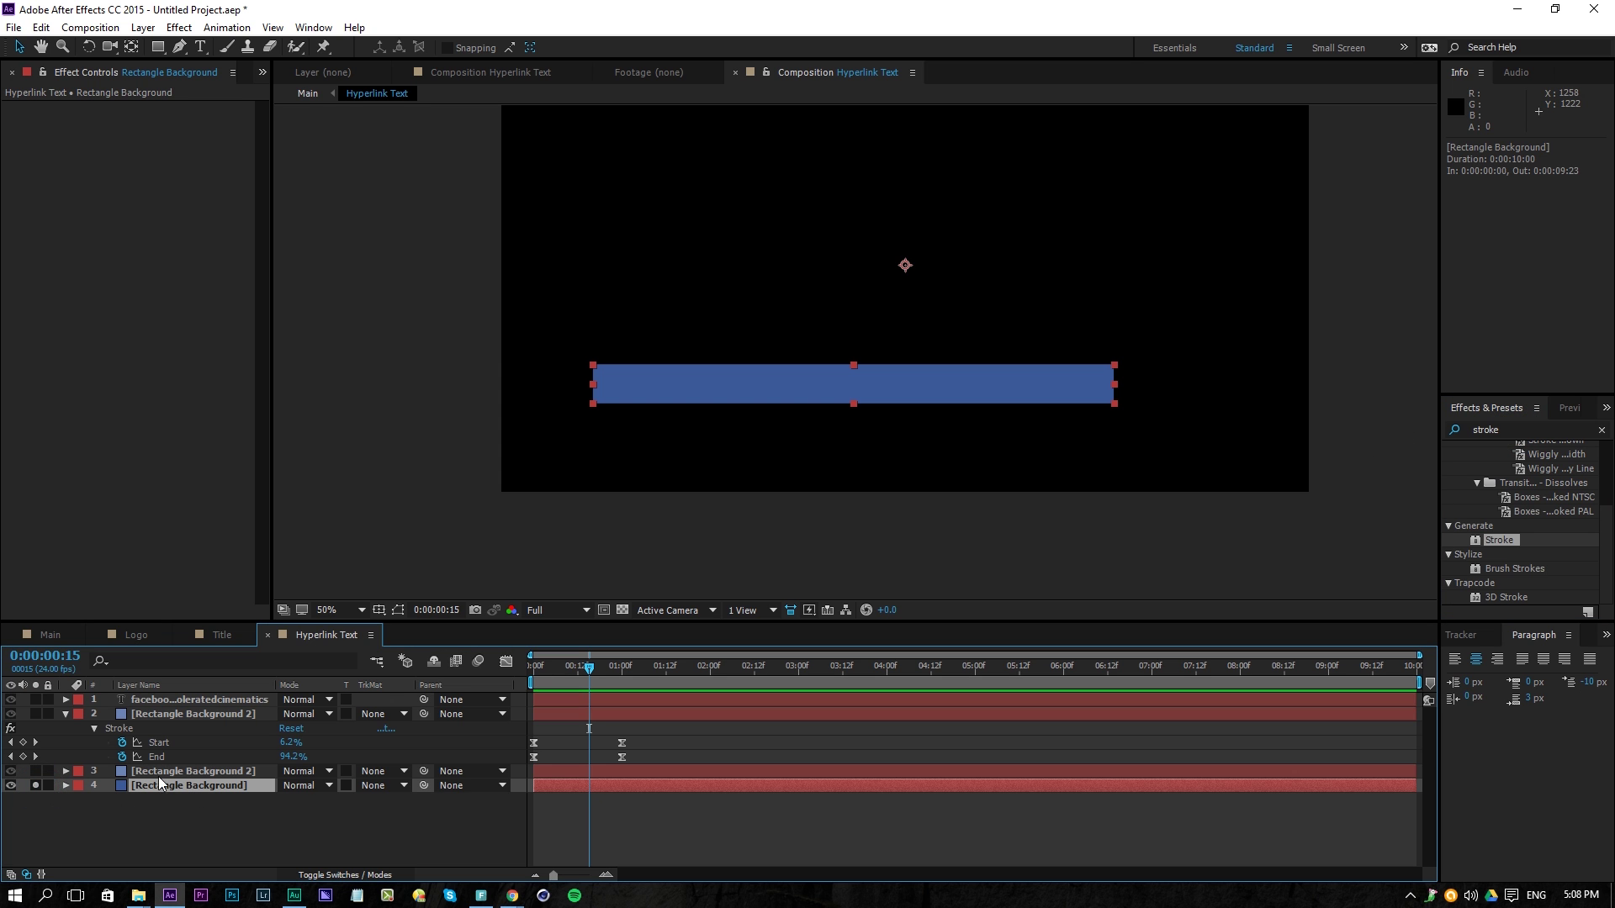
Find the Linear Wipe effect and apply it to the bottom Rectangle Background layer
left_click(1601, 430)
left_click(1455, 430)
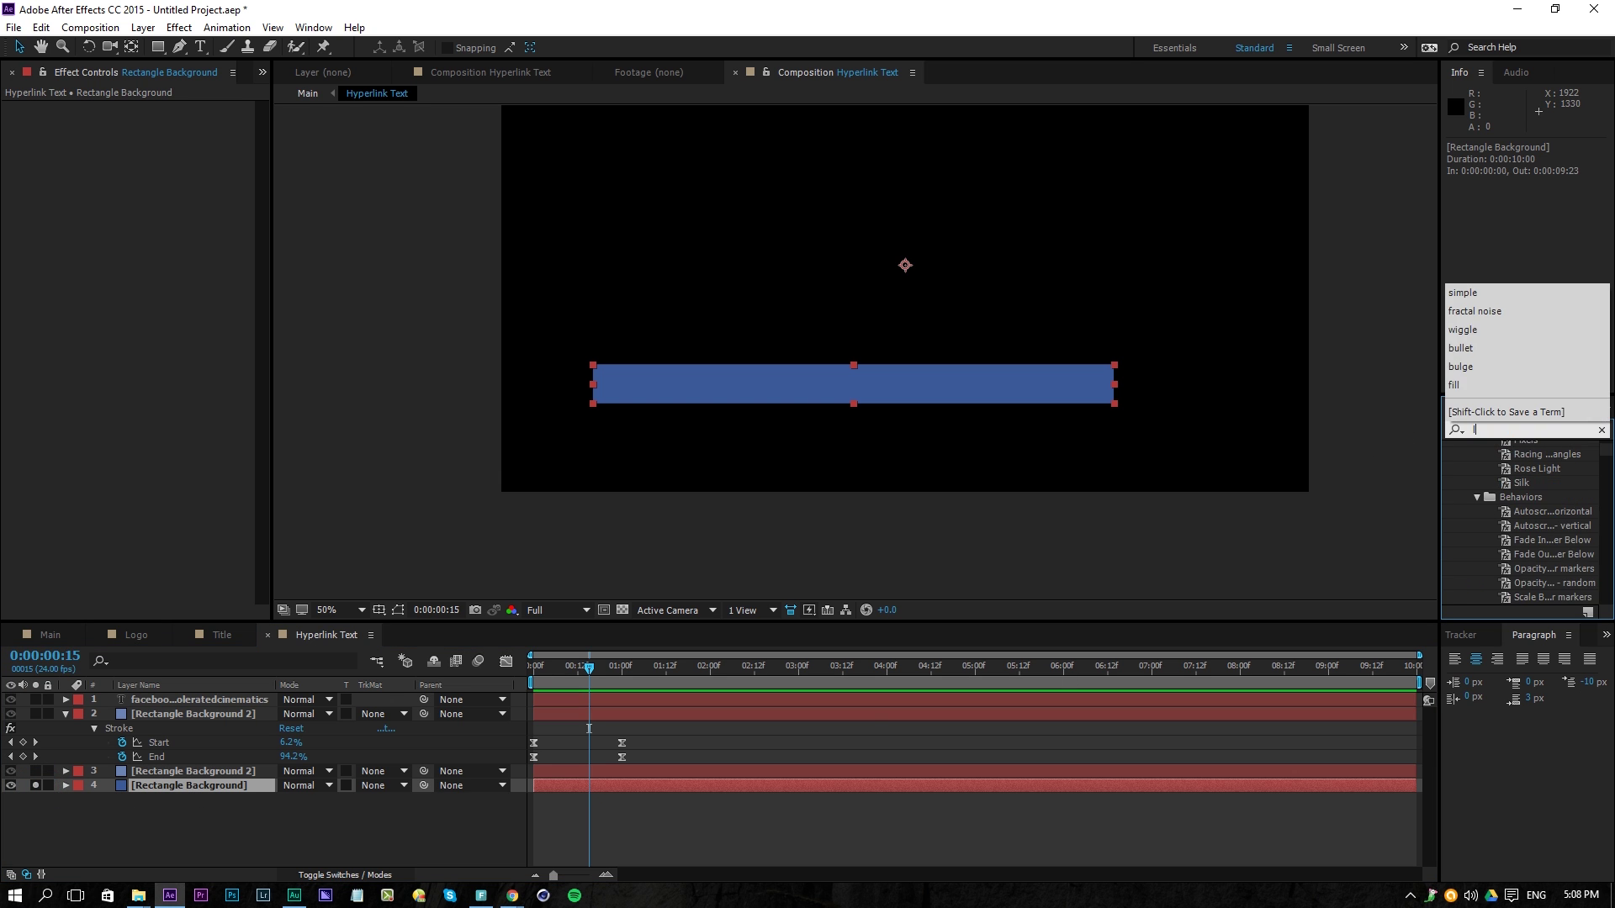
type("linear wipe")
left_click_drag(1512, 519, 206, 782)
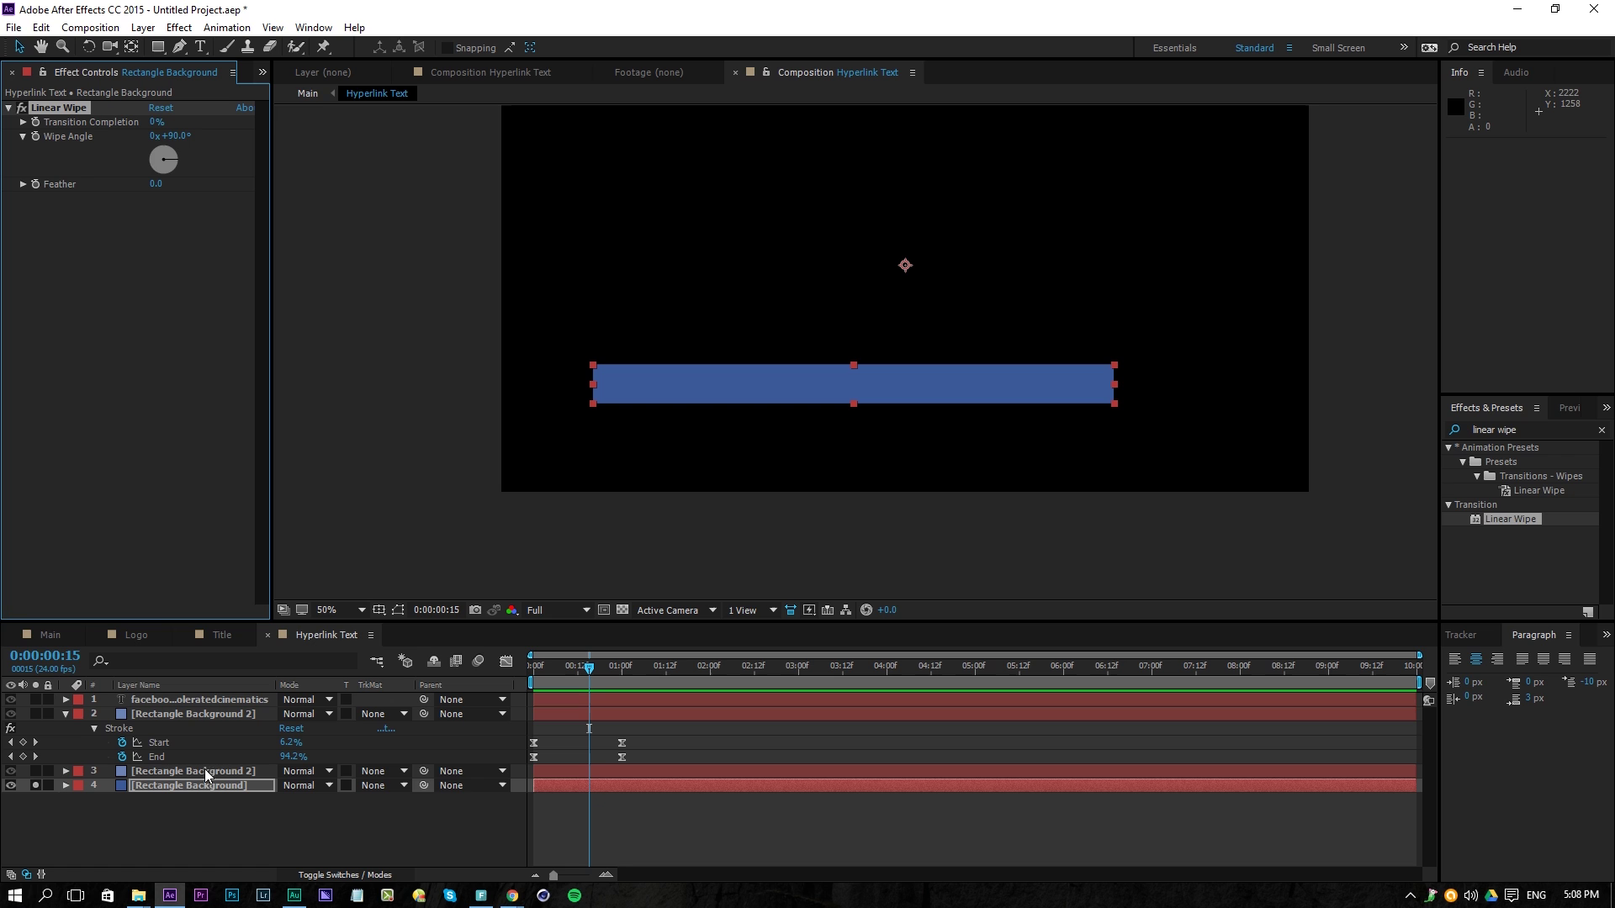
Set the Linear Wipe's Wipe Angle to -90° and its Transition Completion to 100%
left_click_drag(151, 124, 181, 142)
left_click(181, 137)
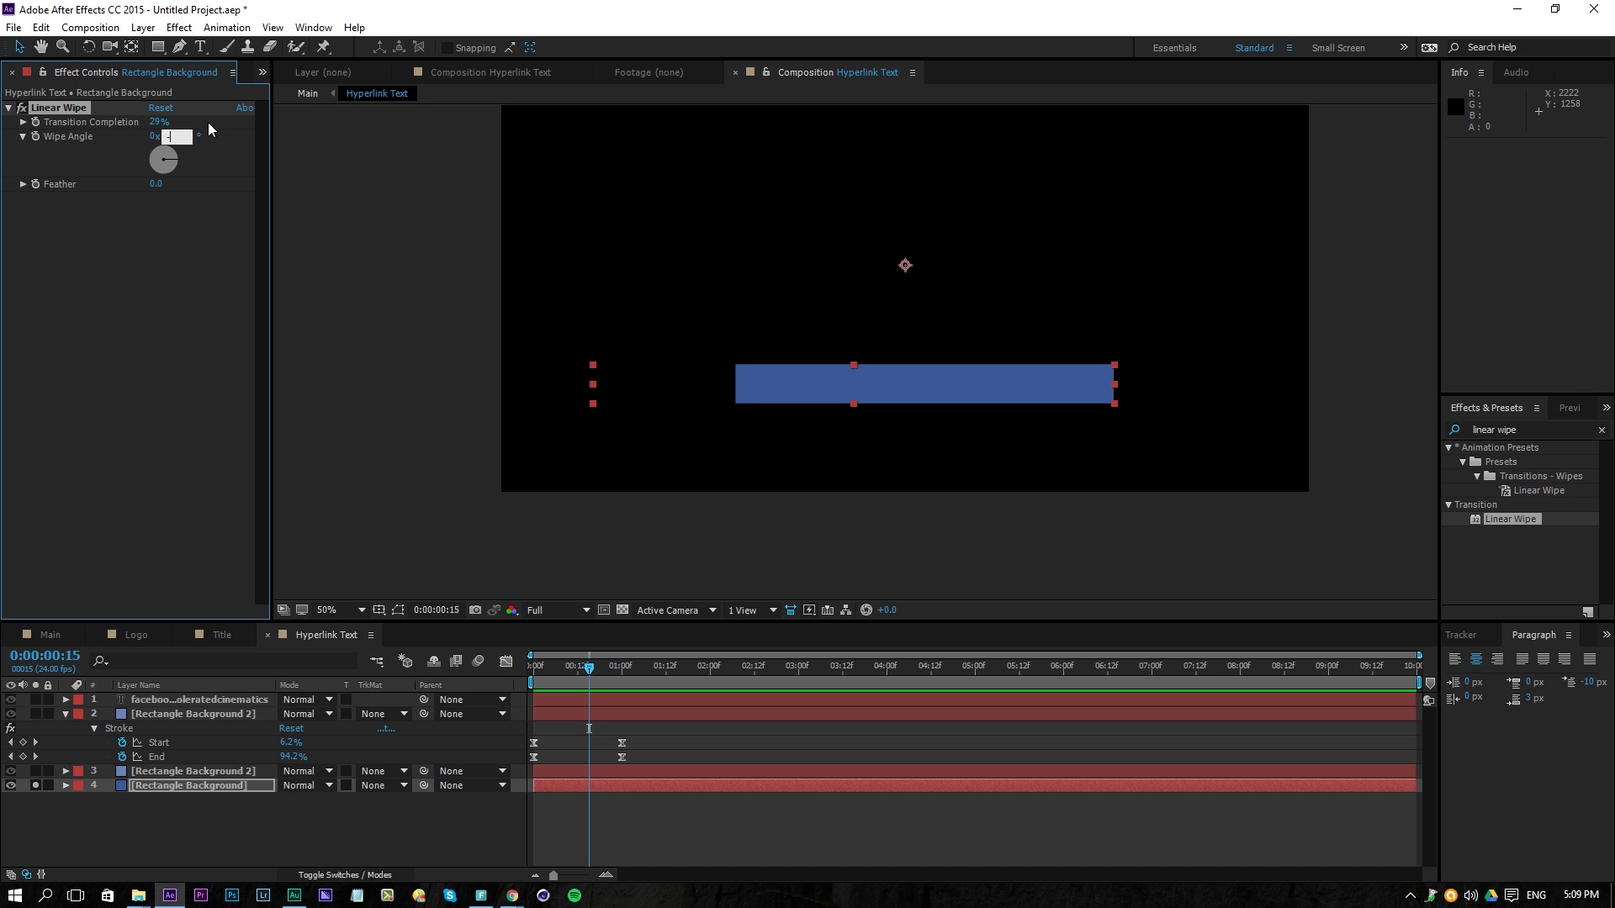
left_click_drag(167, 119, 308, 128)
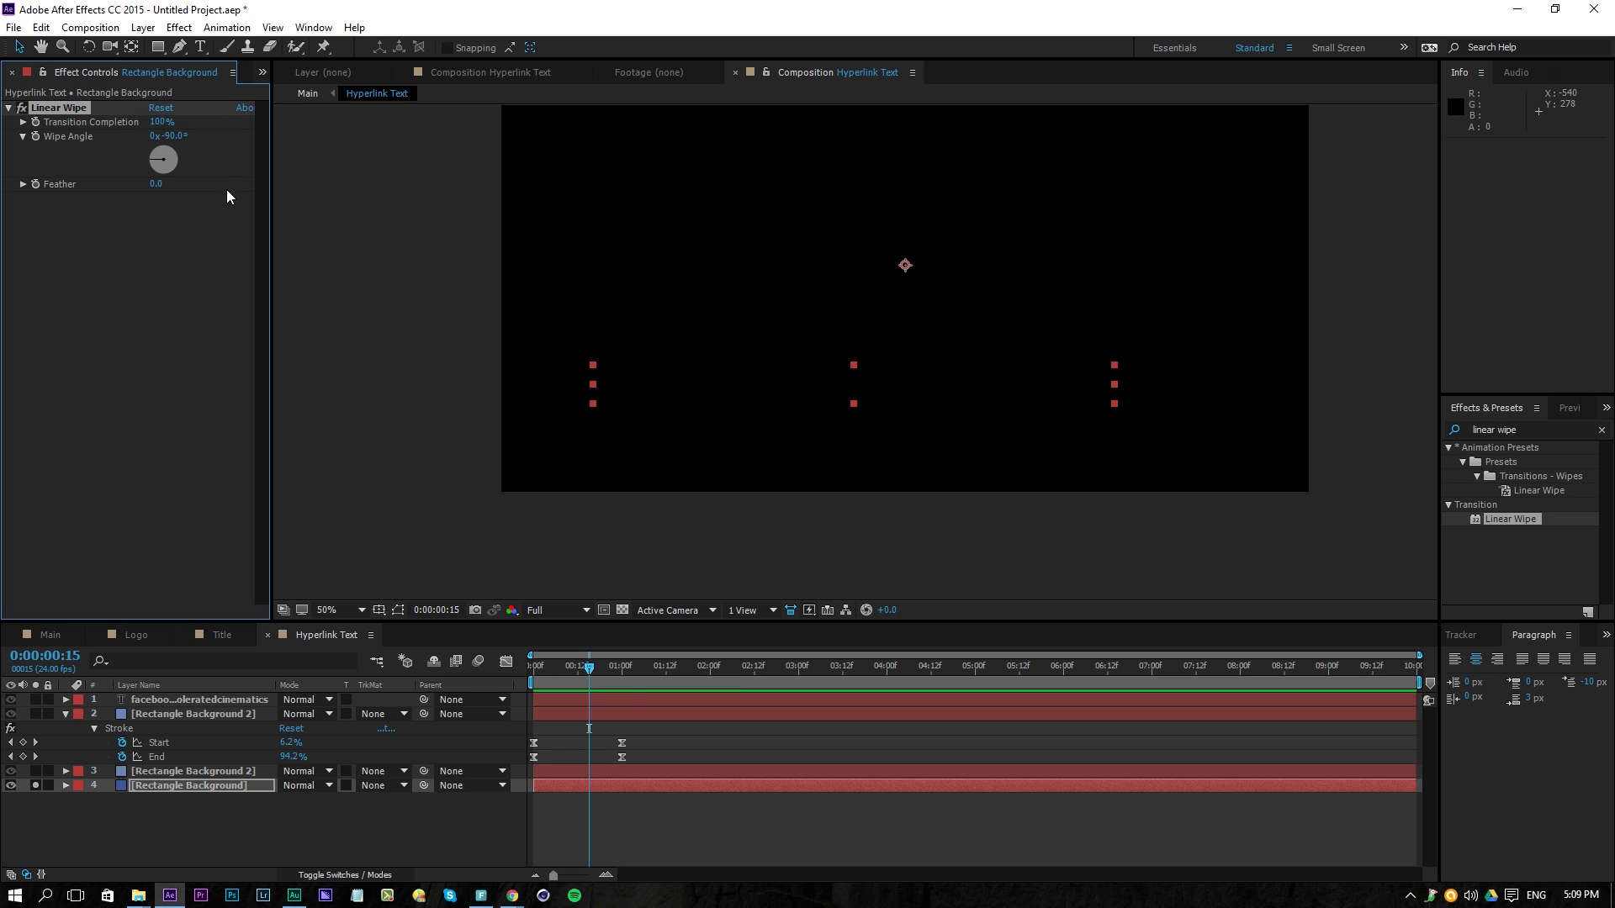
Keyframe Transition Completion at 100% at 0:00:00:00 and 0% at 0:00:01:00, and preview the wipe
left_click_drag(575, 662, 541, 661)
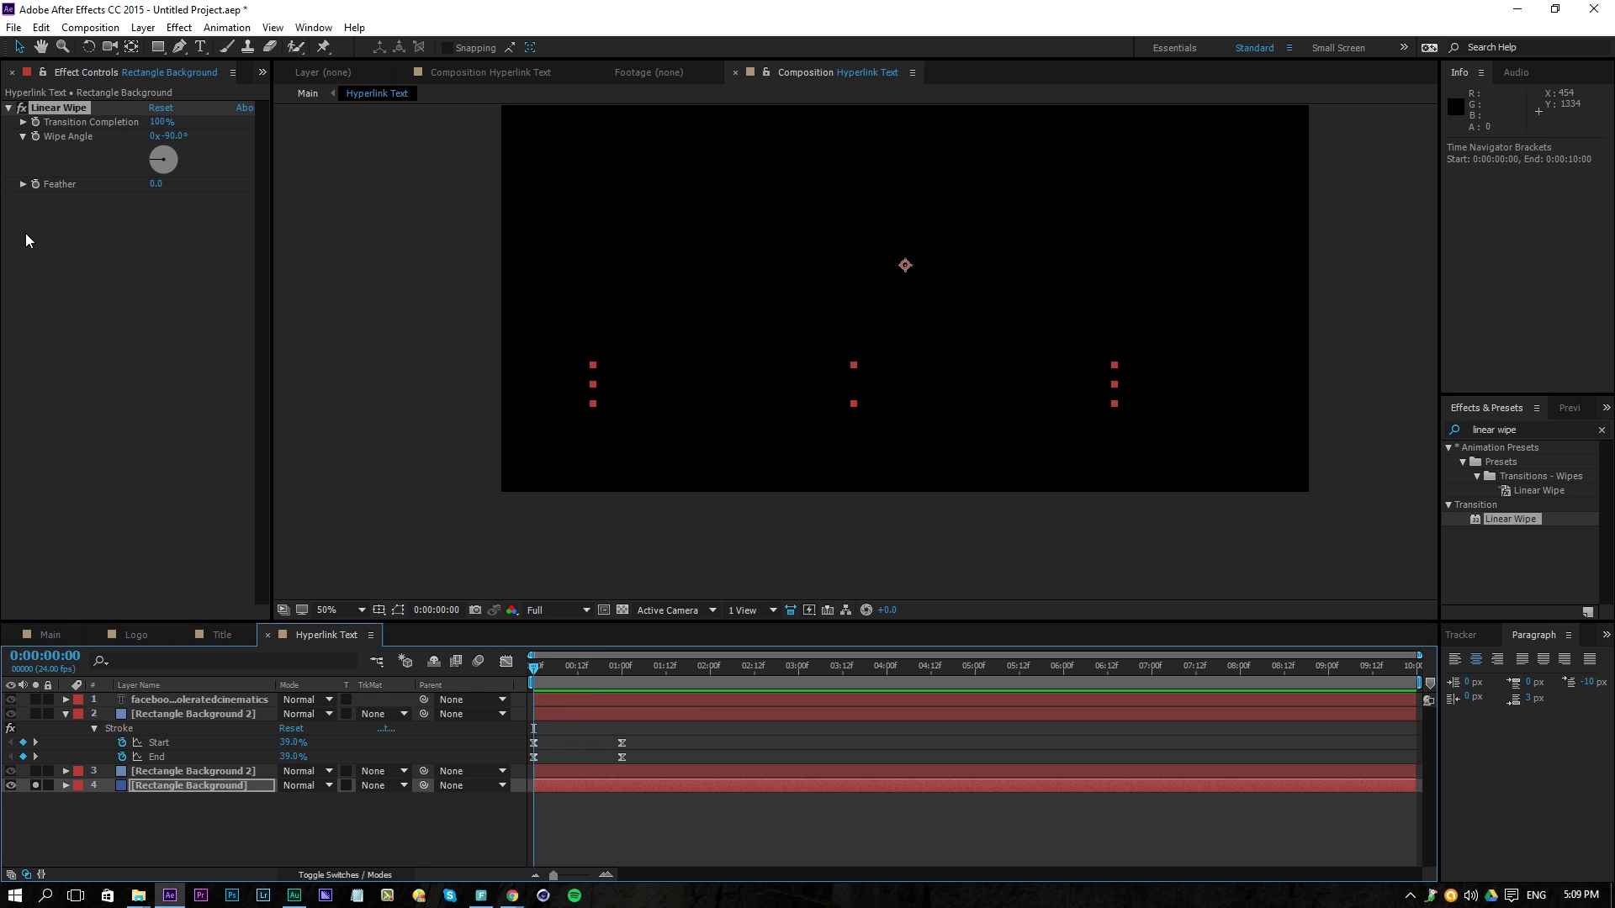
left_click(37, 122)
left_click(619, 668)
left_click_drag(160, 122, 15, 168)
key("space")
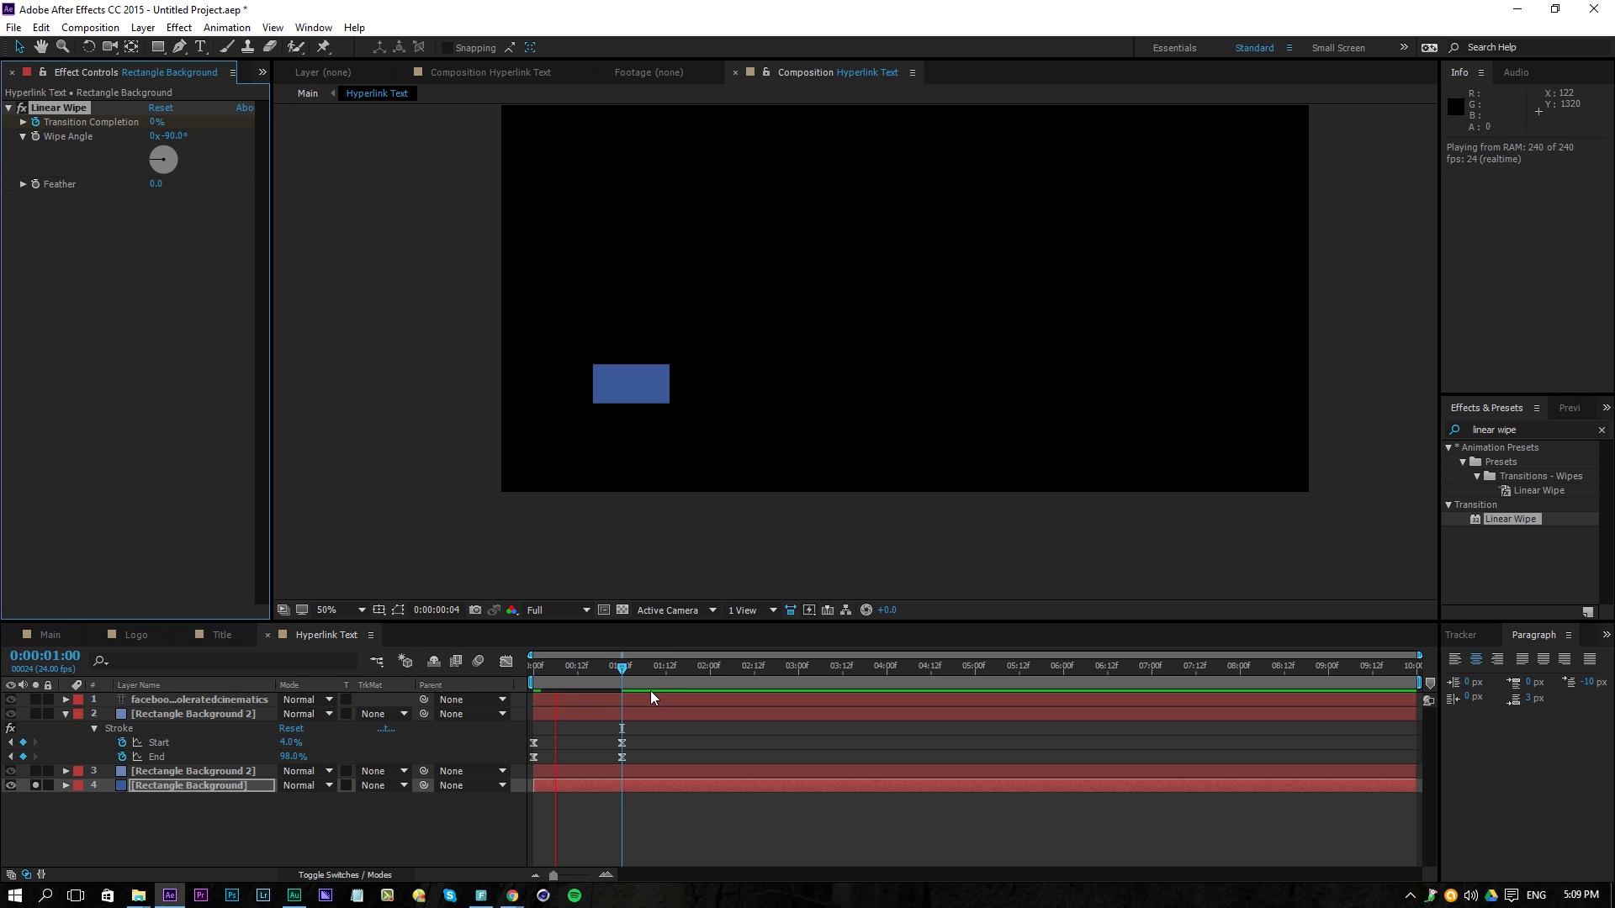
left_click(623, 660)
left_click_drag(606, 665, 493, 671)
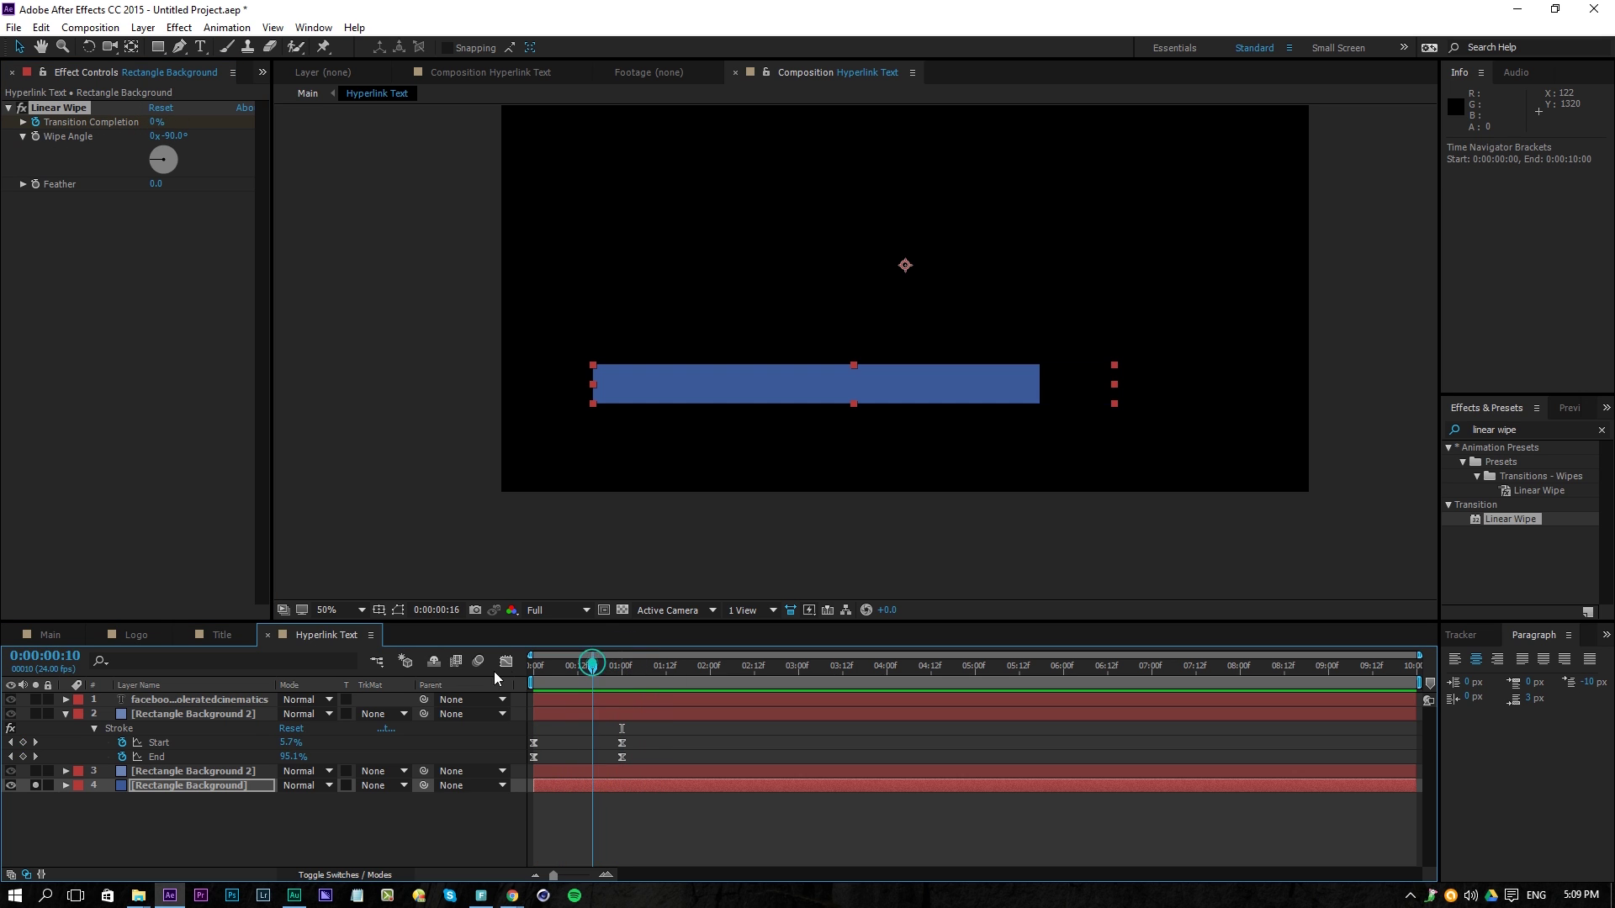
Reveal the Rectangle Background layer's keyframes and apply Easy Ease to both Transition Completion keyframes
left_click(154, 782)
key("u")
left_click_drag(531, 832, 625, 817)
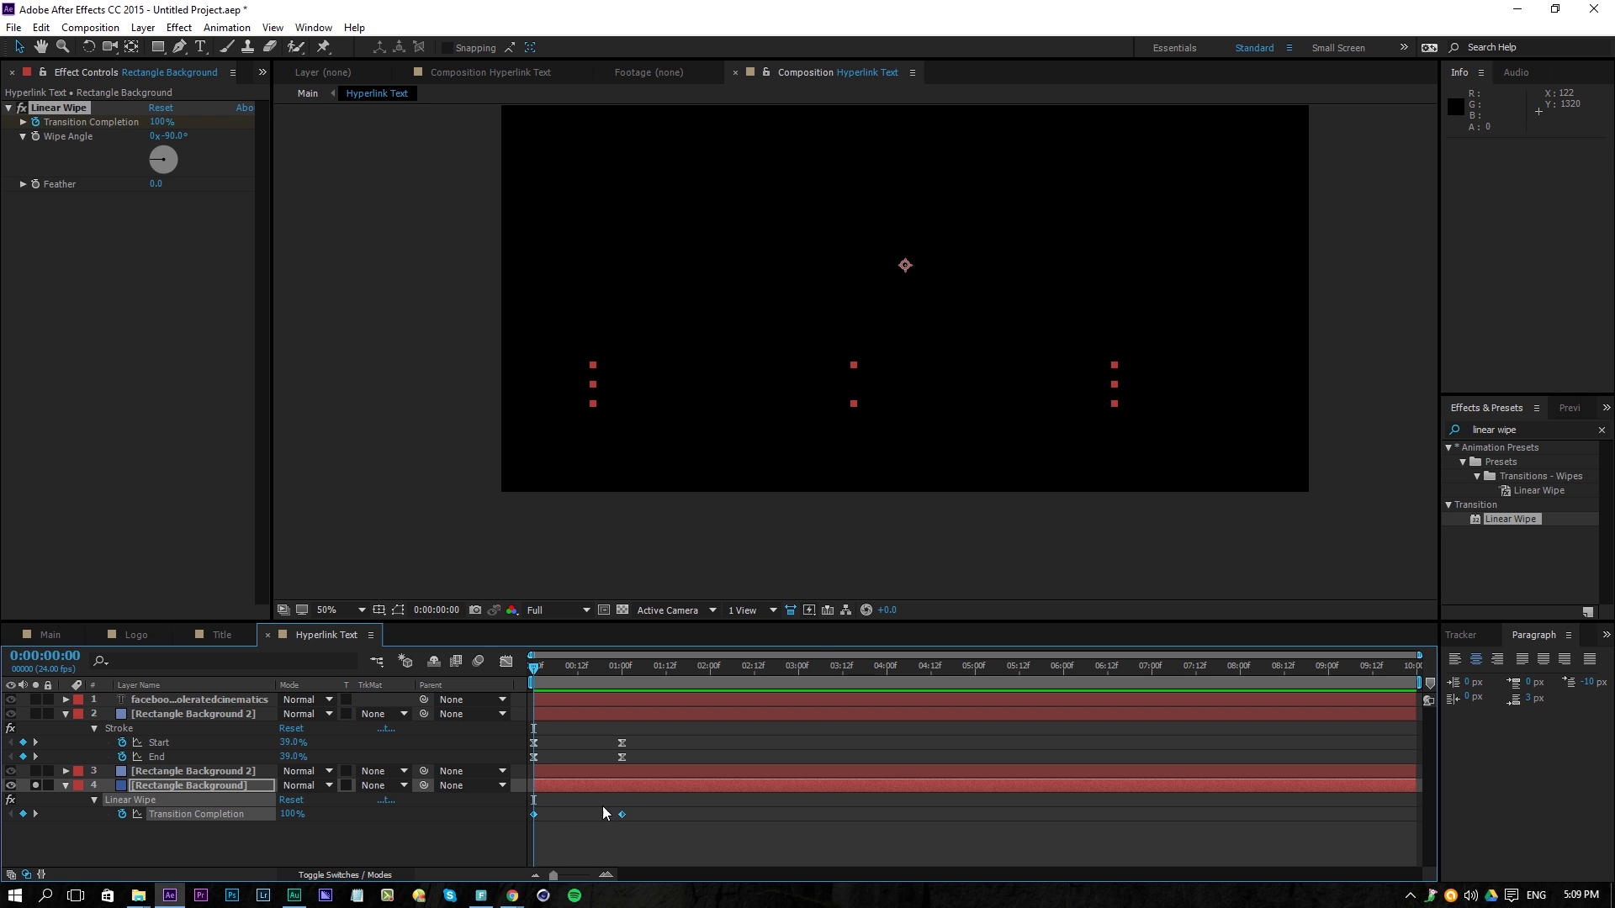
right_click(621, 815)
mouse_move(643, 806)
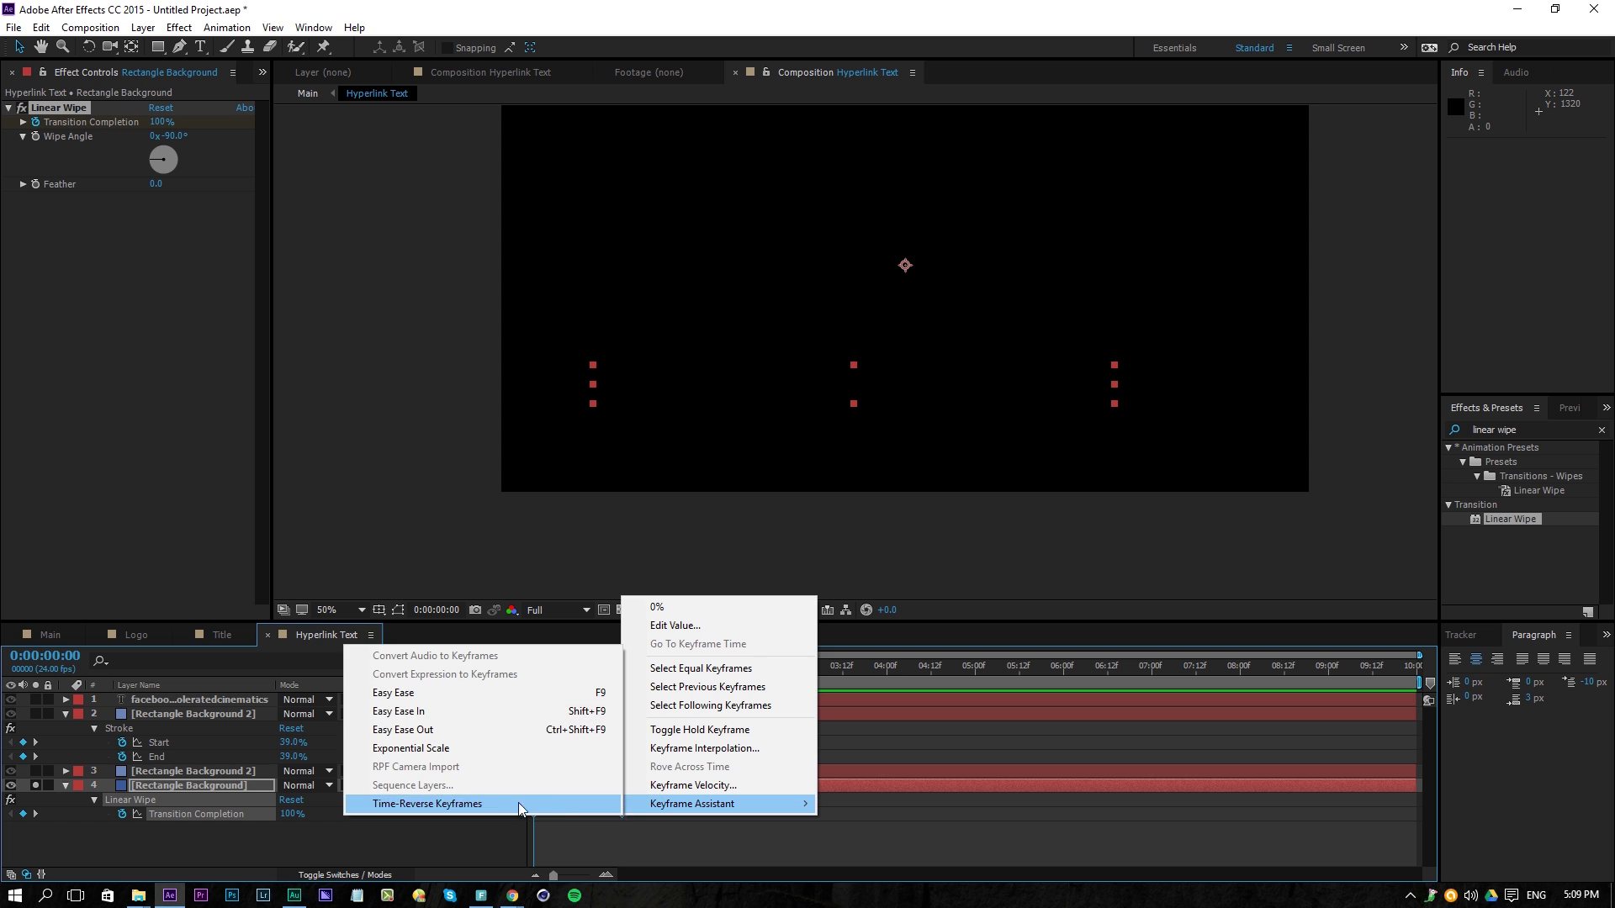
left_click(443, 698)
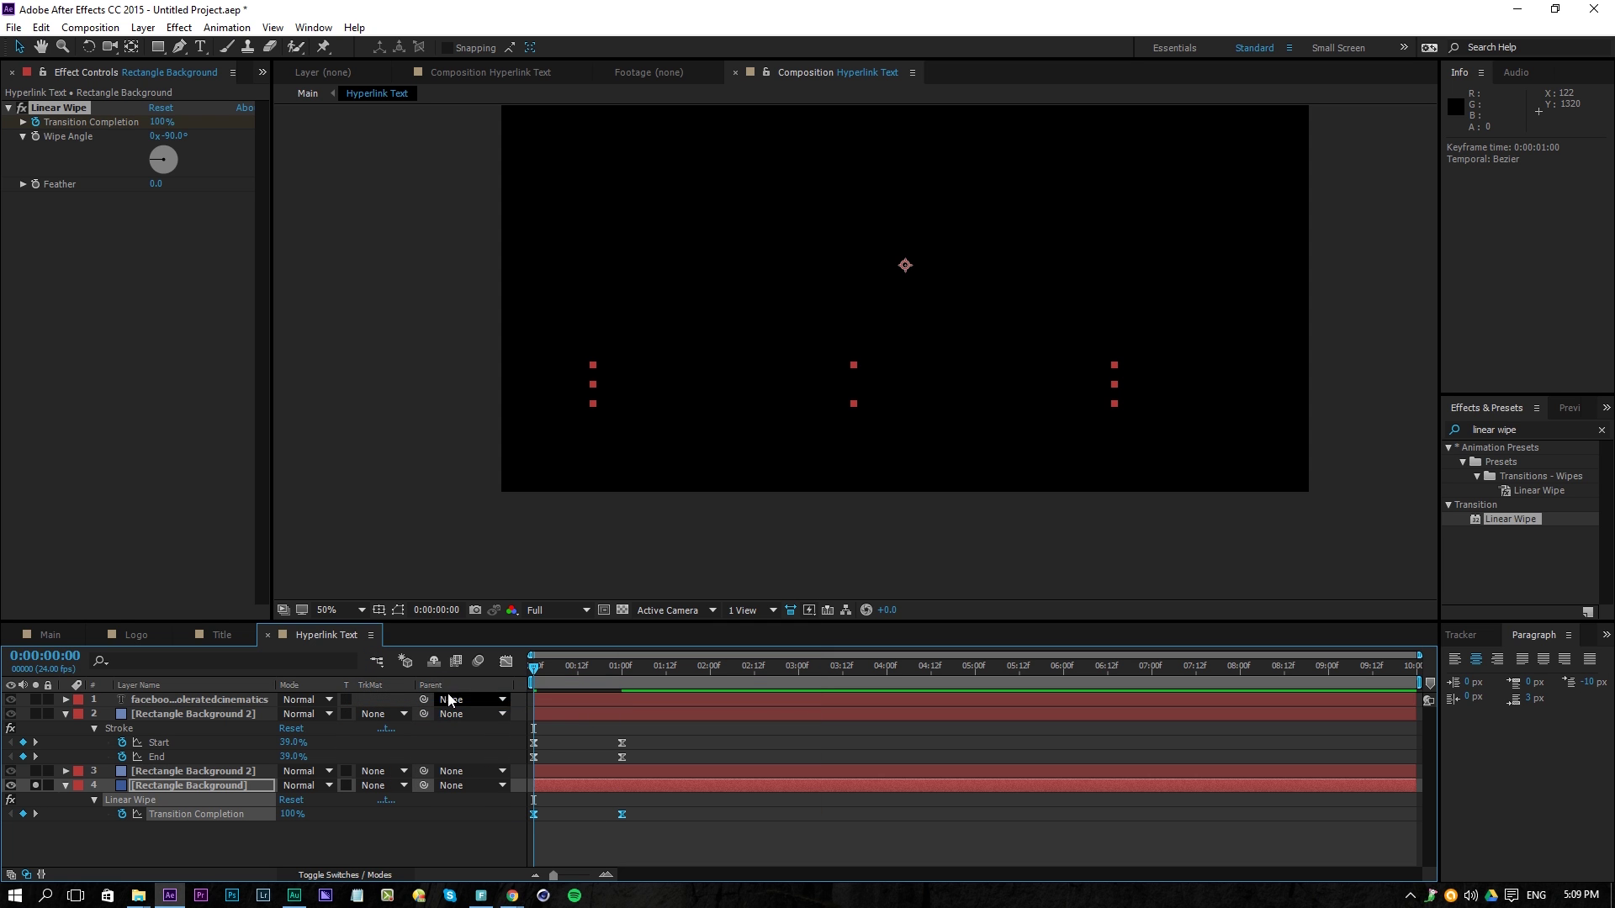
Reshape the Transition Completion speed curve so the last keyframe eases in over a longer stretch, and preview the wipe
left_click(503, 668)
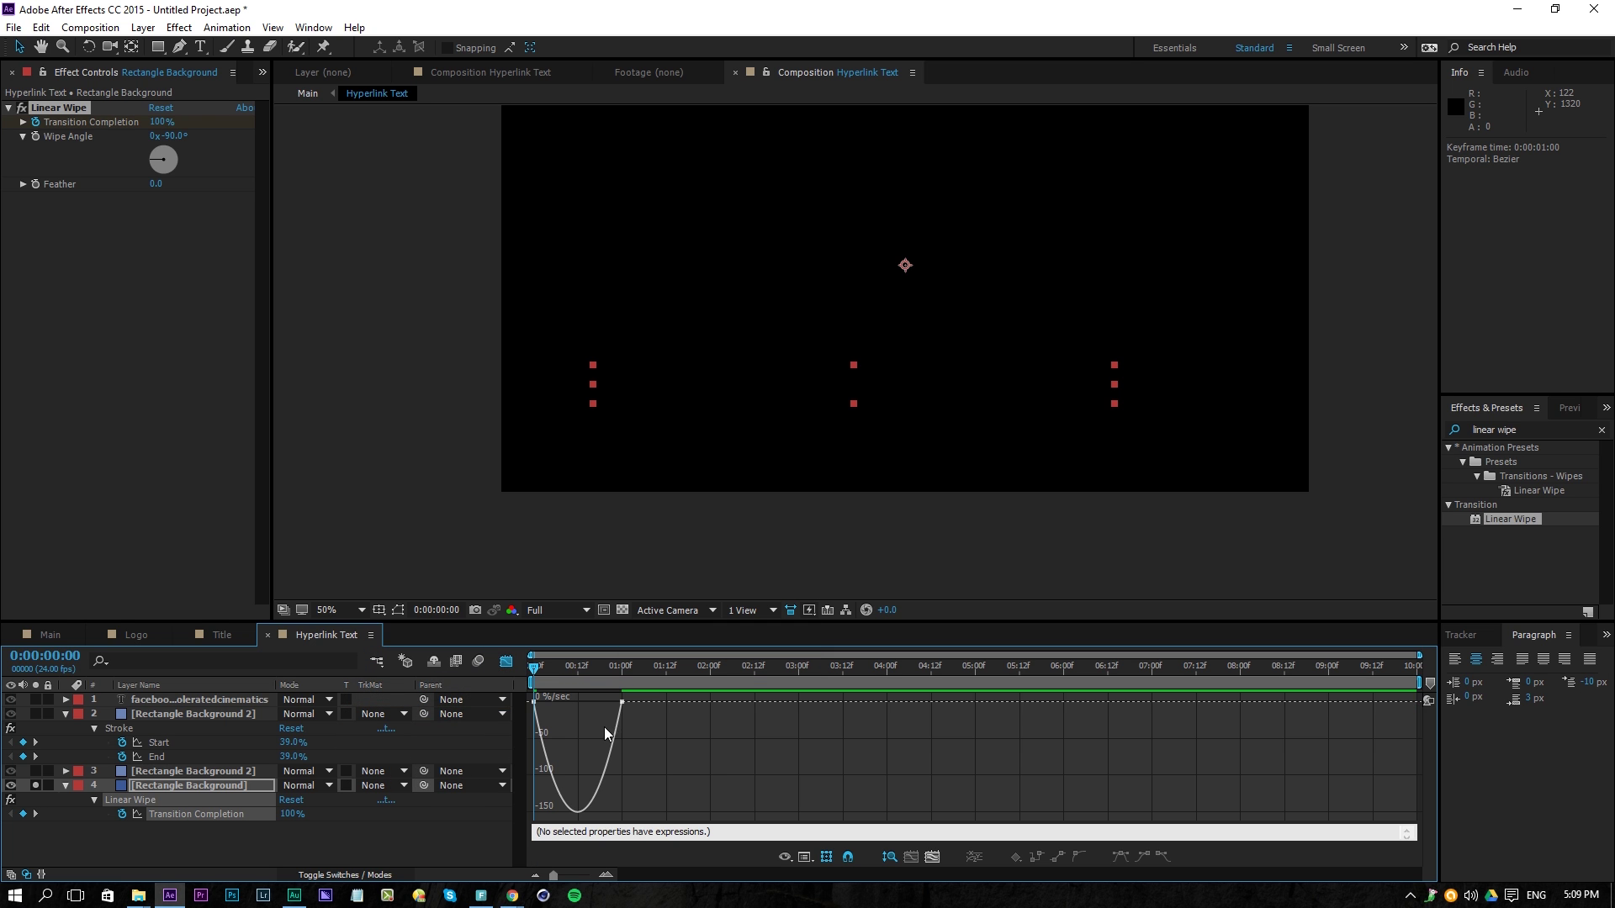
left_click(606, 702)
left_click_drag(607, 705, 517, 705)
left_click(506, 661)
key("space")
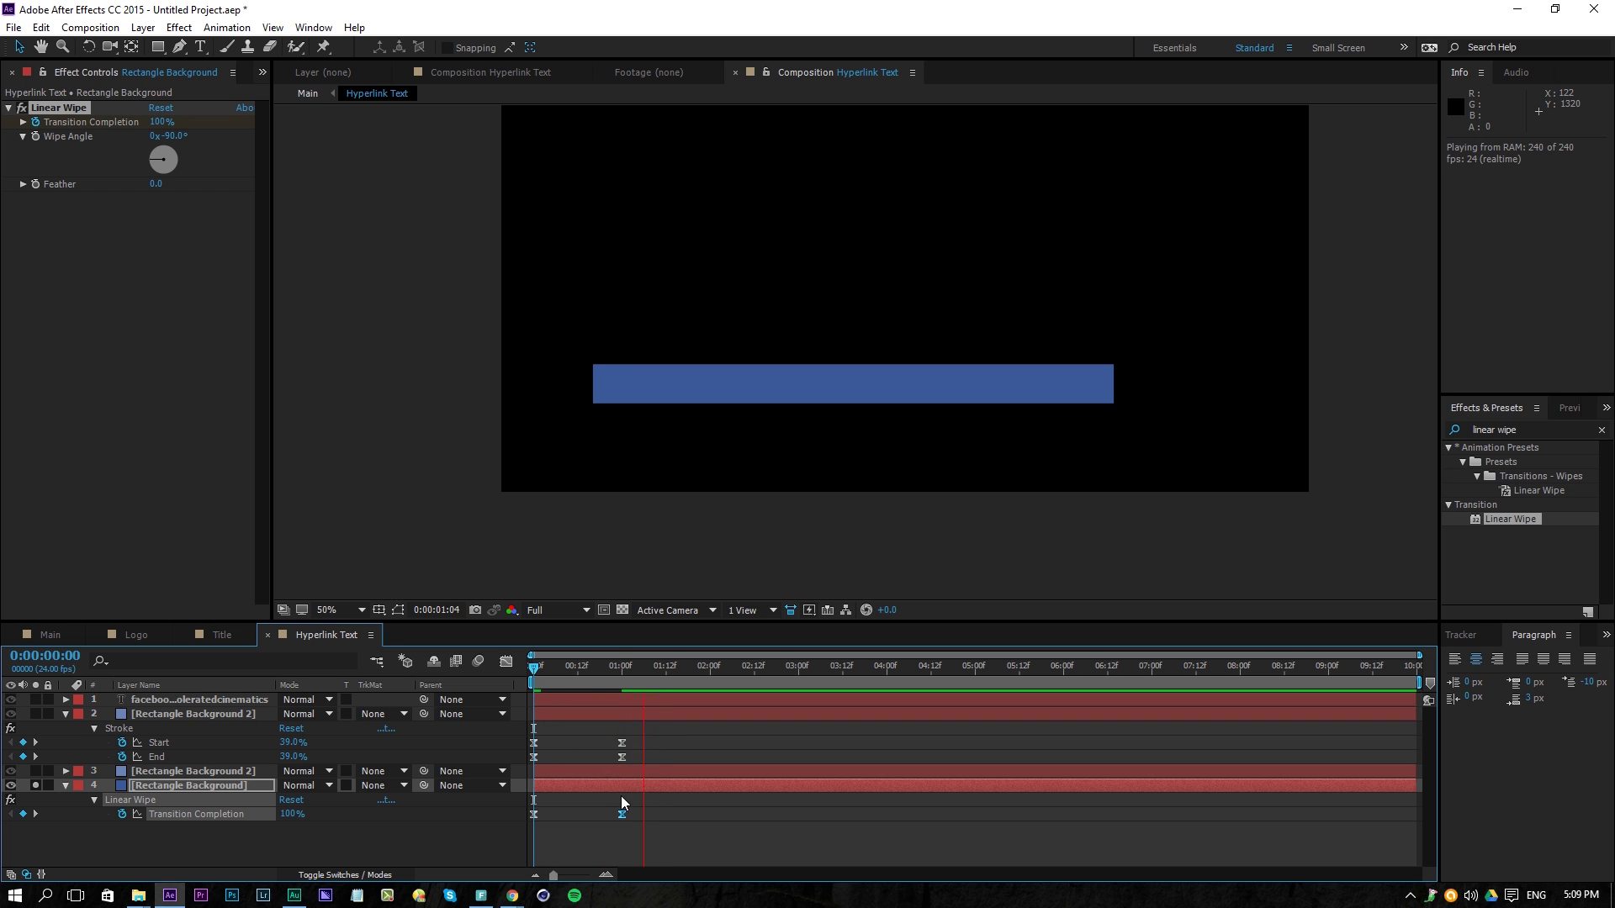
left_click(617, 691)
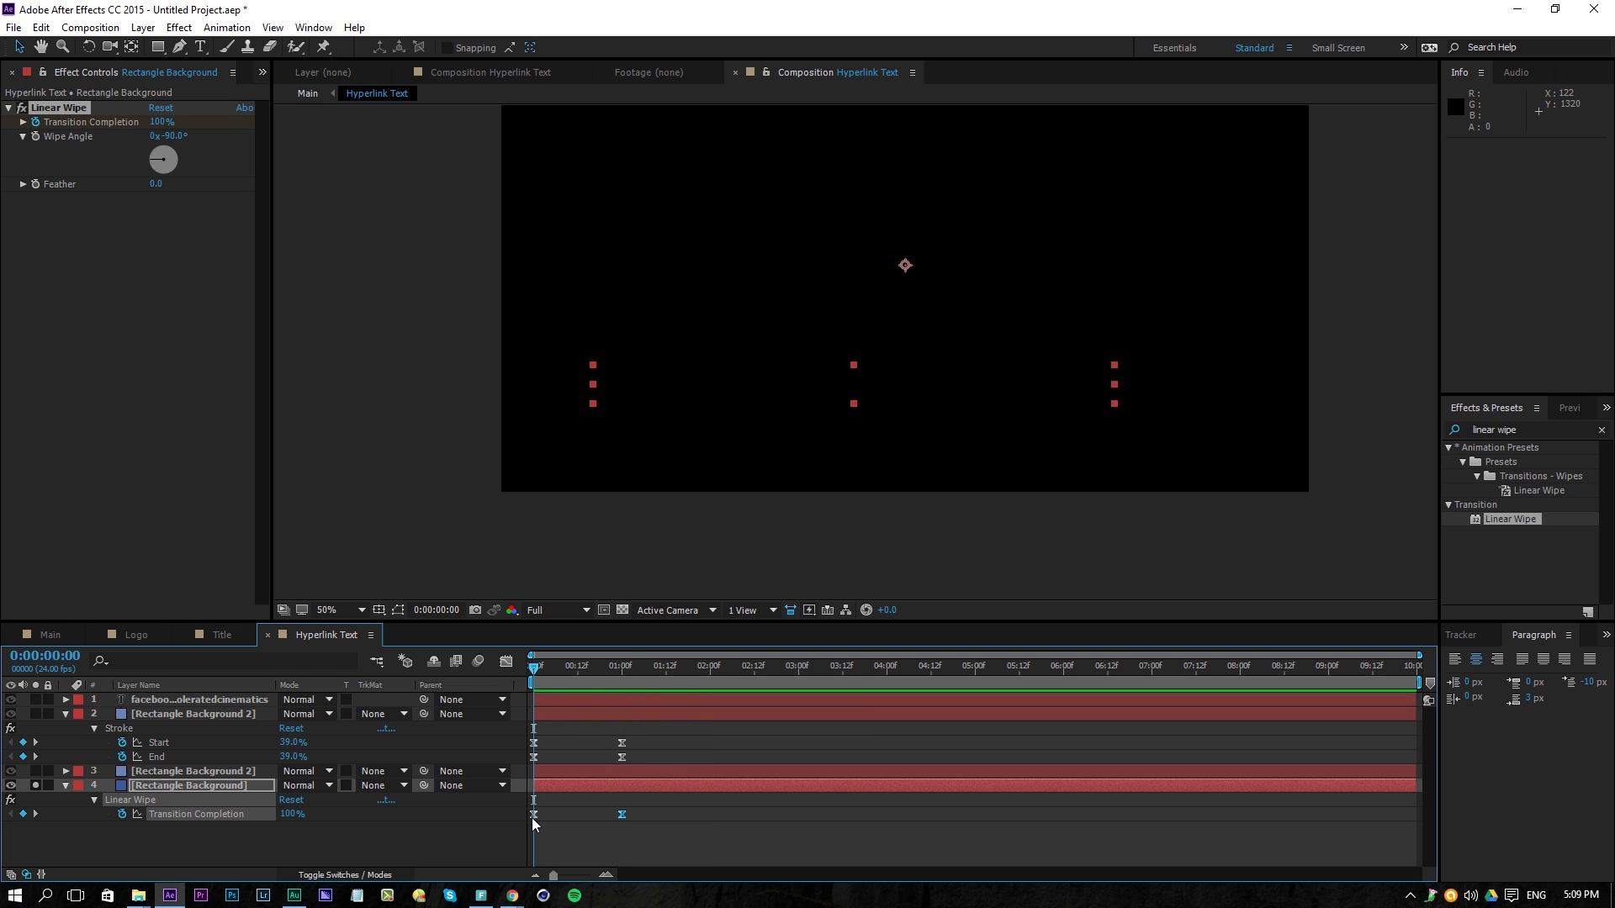
Lengthen the first Transition Completion keyframe's ease, move the last keyframe to about 0:00:01:12, and preview the wipe
left_click(505, 661)
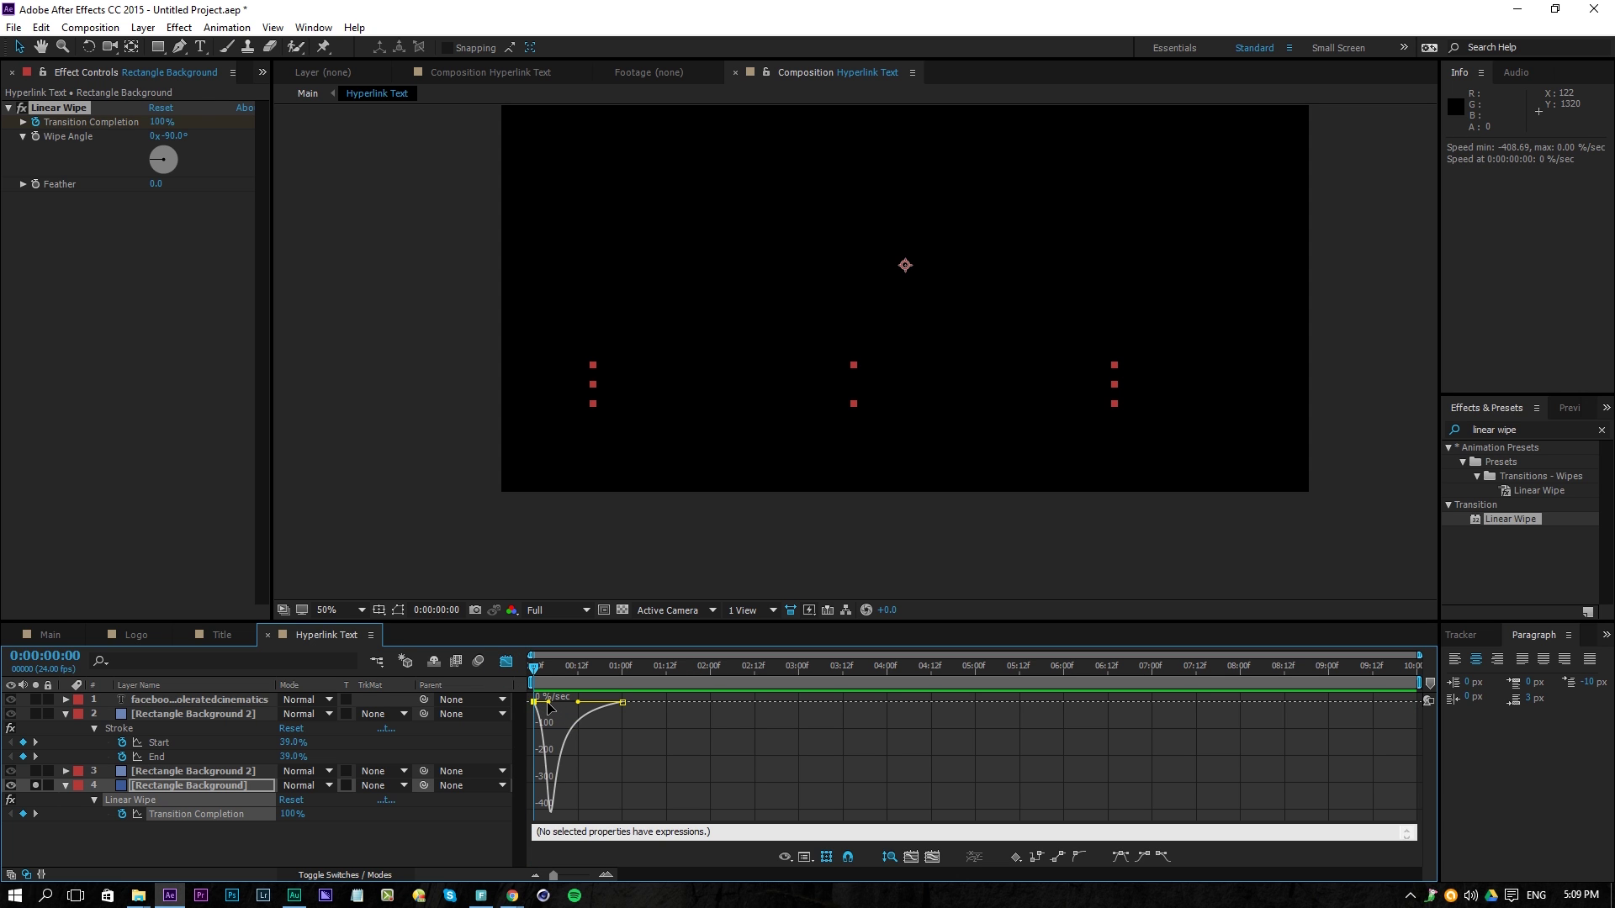
left_click_drag(549, 703, 581, 705)
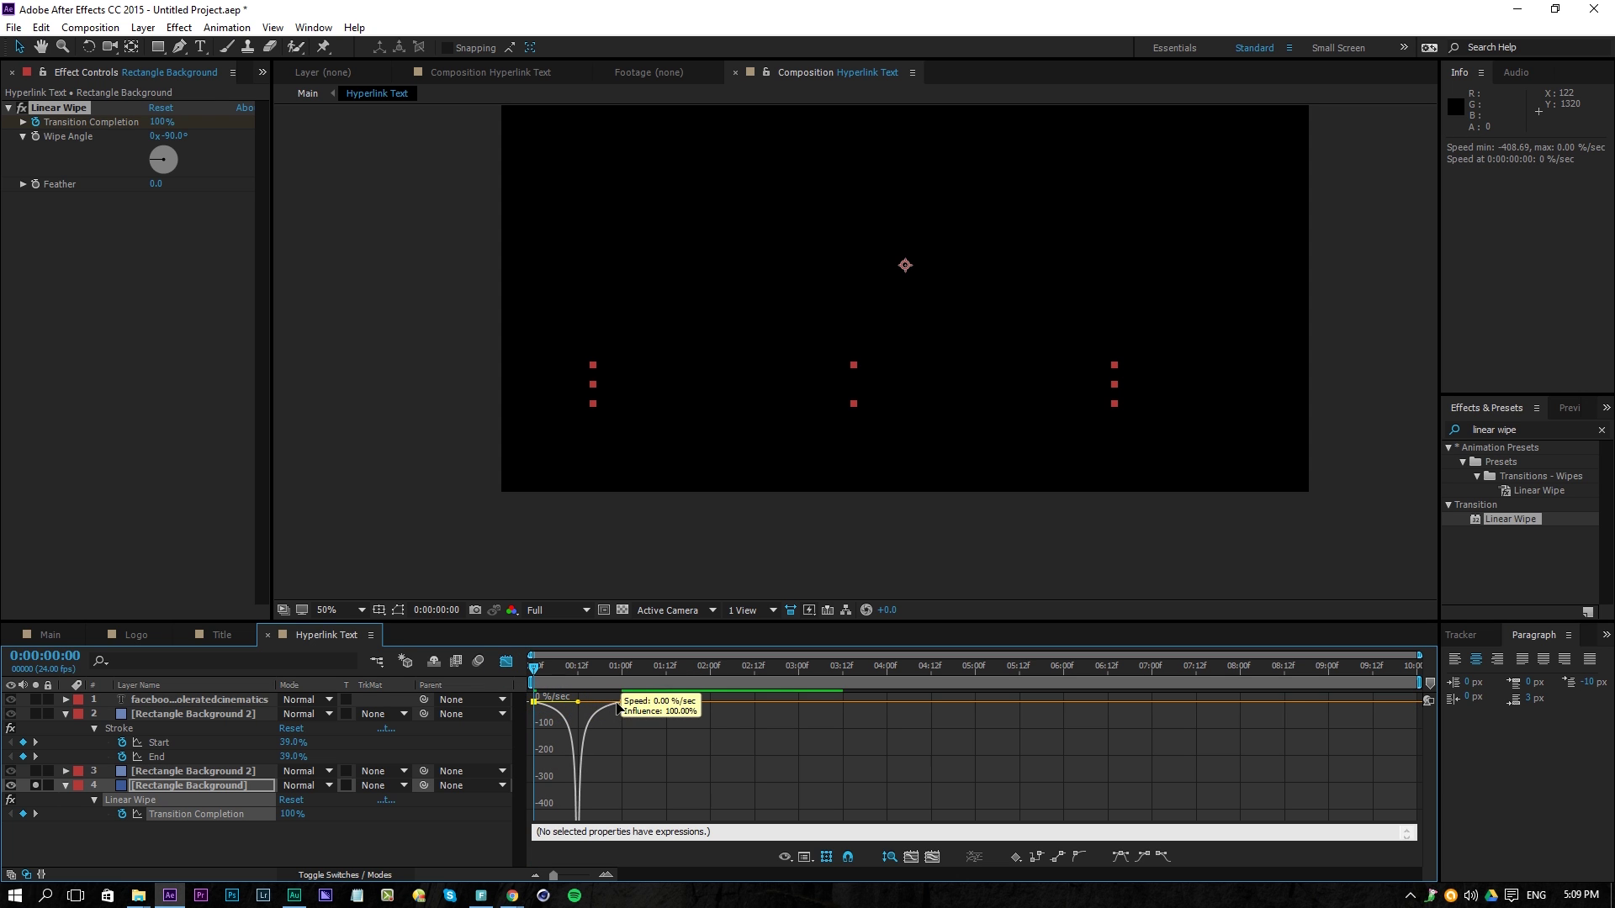
left_click_drag(622, 702, 666, 703)
left_click(508, 663)
key("space")
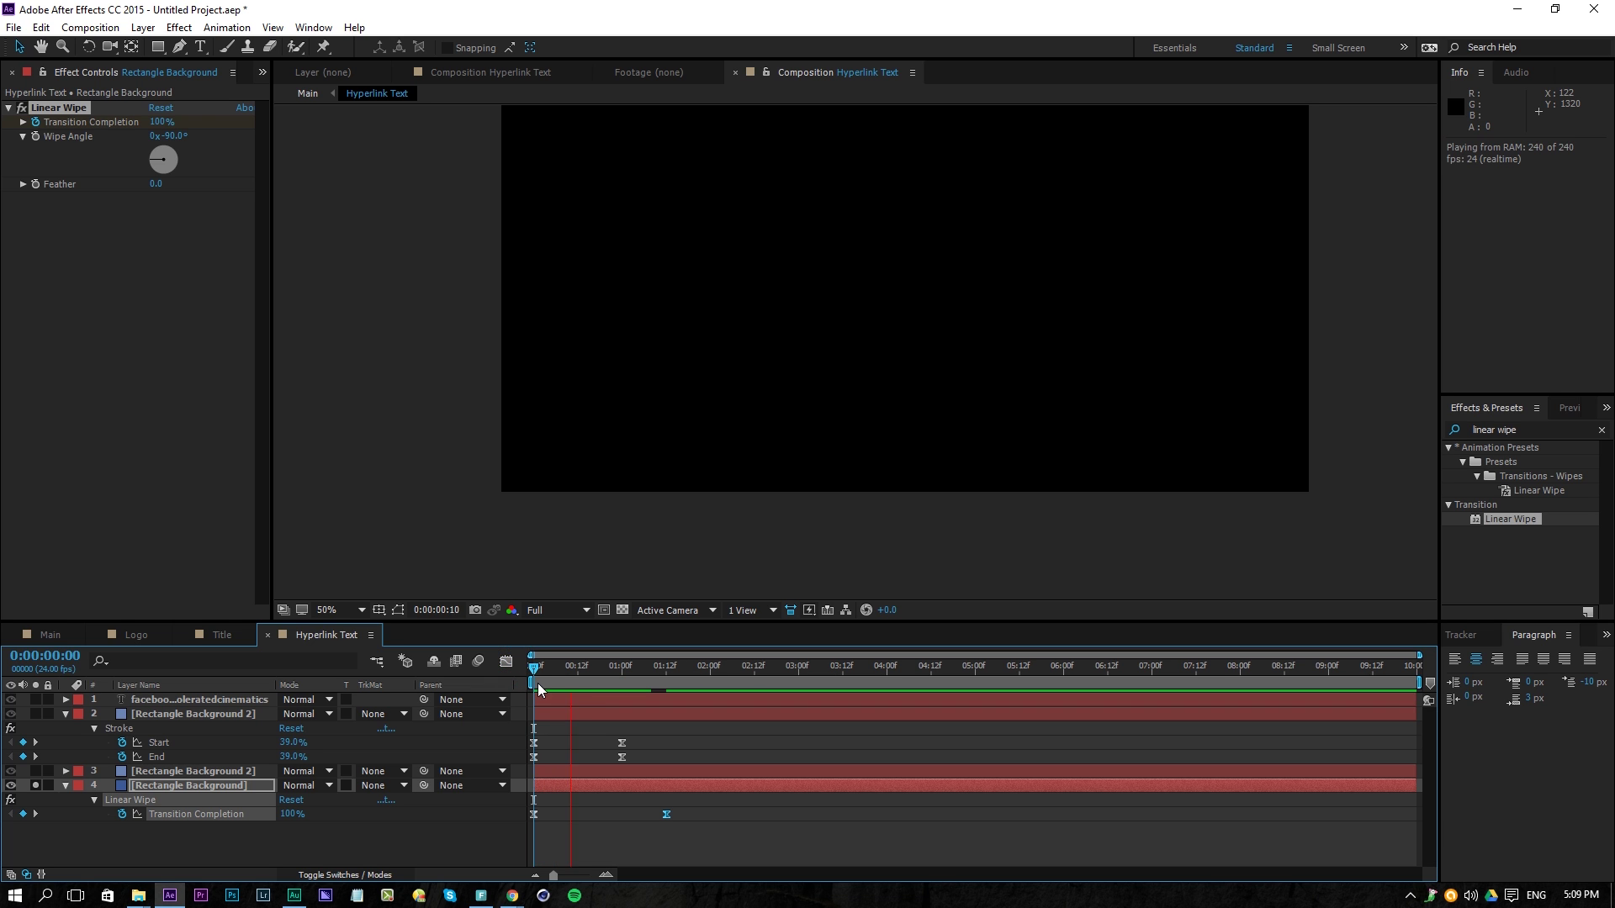
left_click(562, 690)
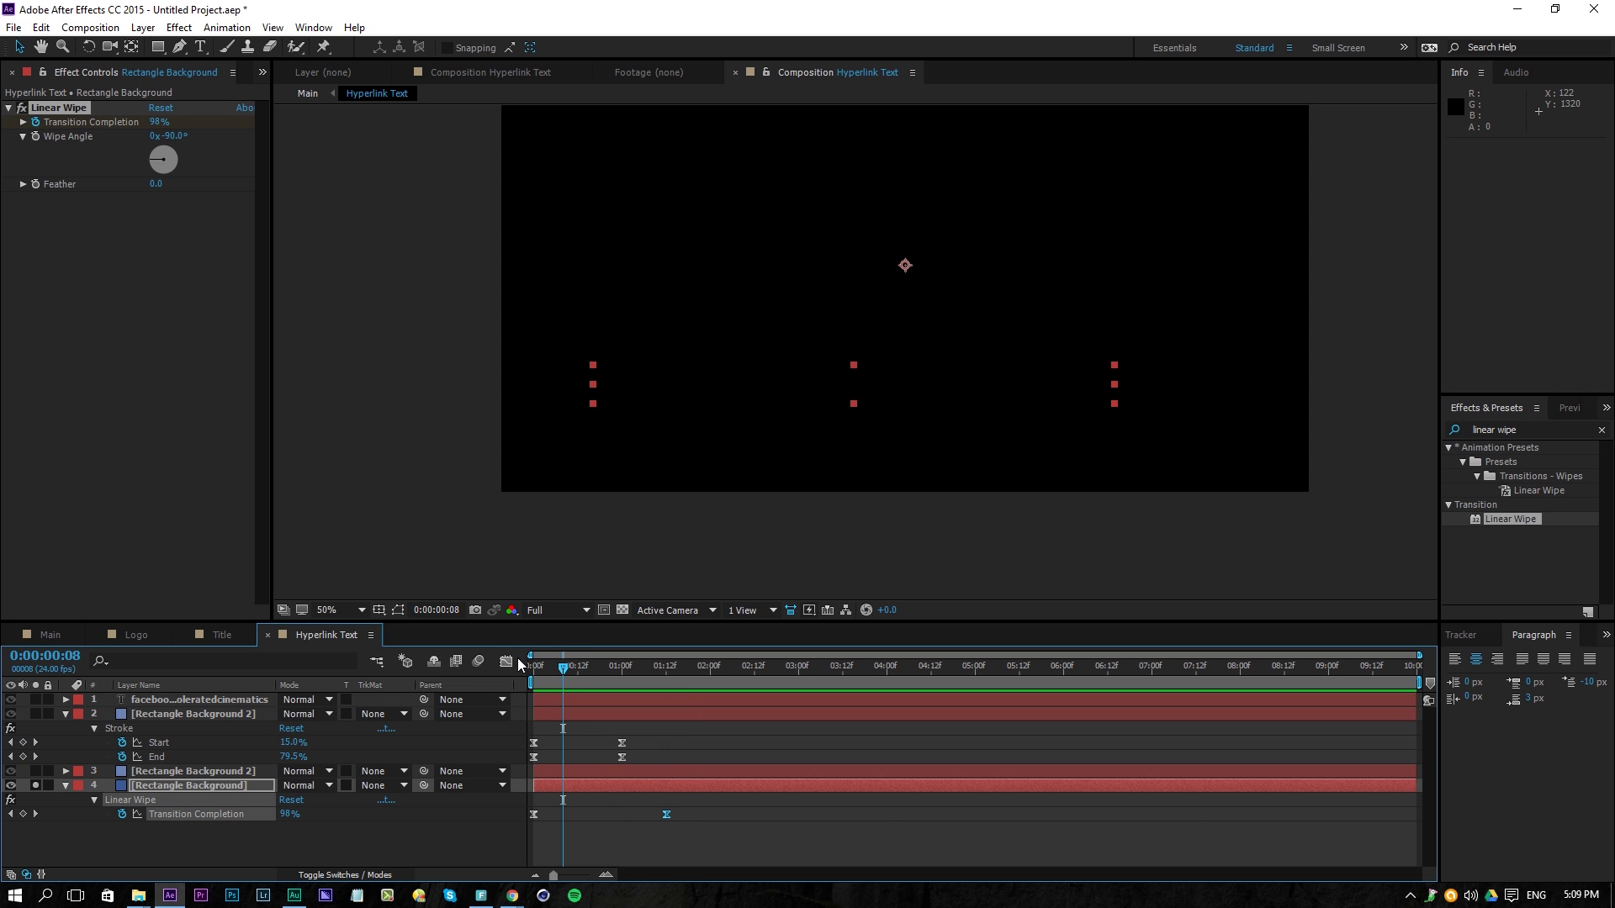
Move the last Transition Completion keyframe to about 0:00:01:22 in the speed graph and preview the slower wipe
left_click(508, 663)
left_click_drag(581, 709, 703, 713)
key("ctrl+z")
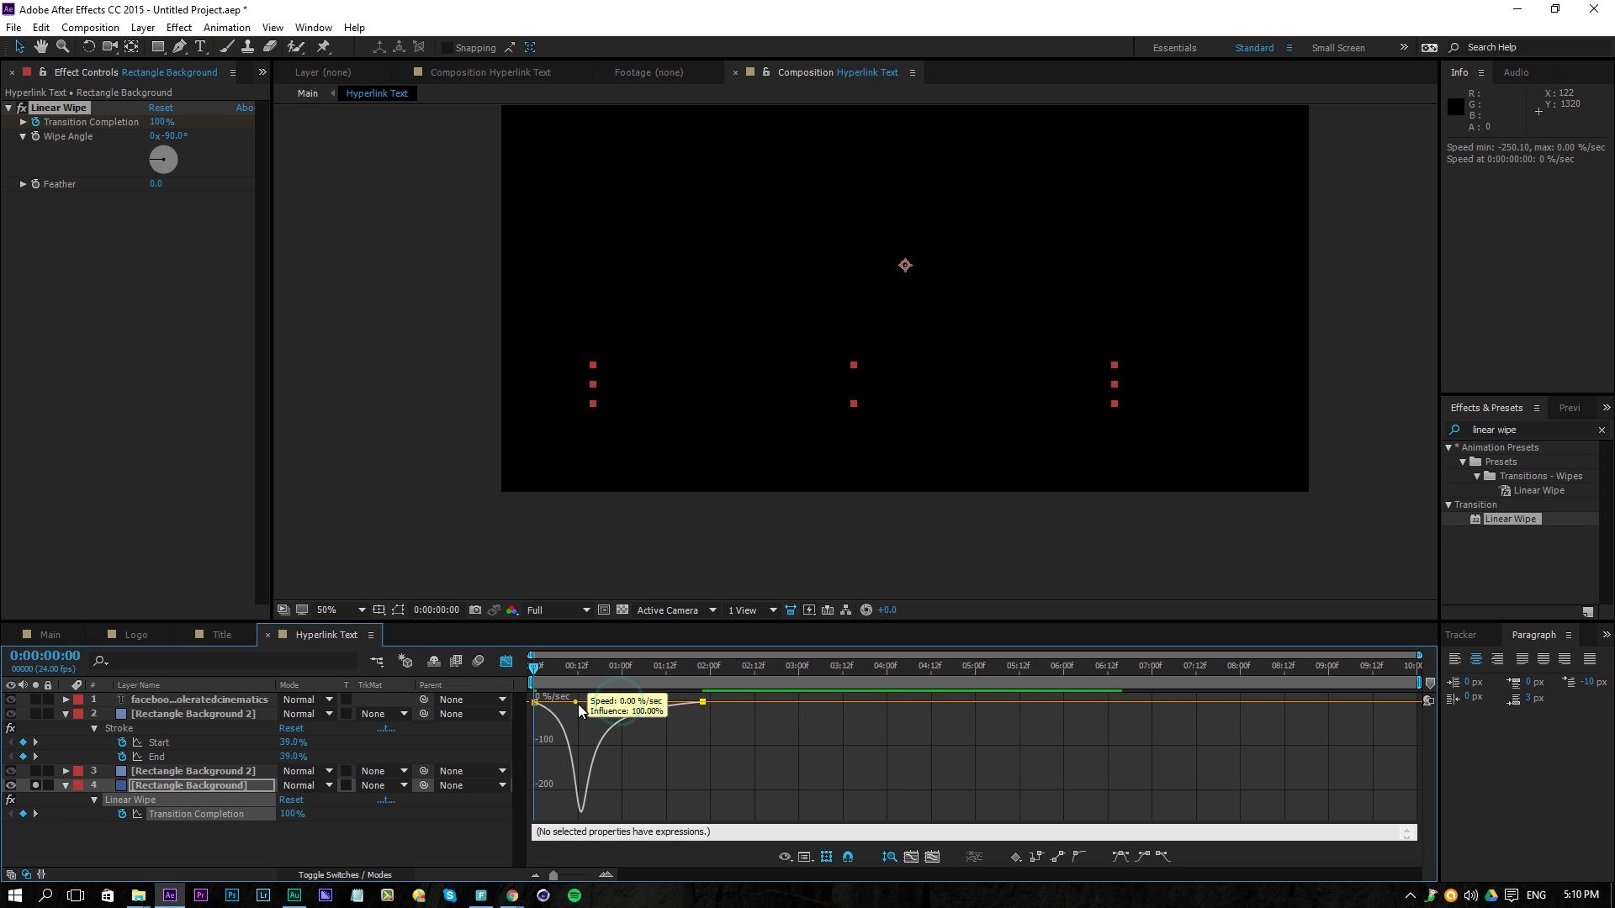
left_click(505, 661)
key("space")
left_click(551, 669)
Copy both Transition Completion keyframes from Rectangle Background, solo the Rectangle Background 2 layer above it, and paste them there at 0:00:00:00
left_click(252, 787)
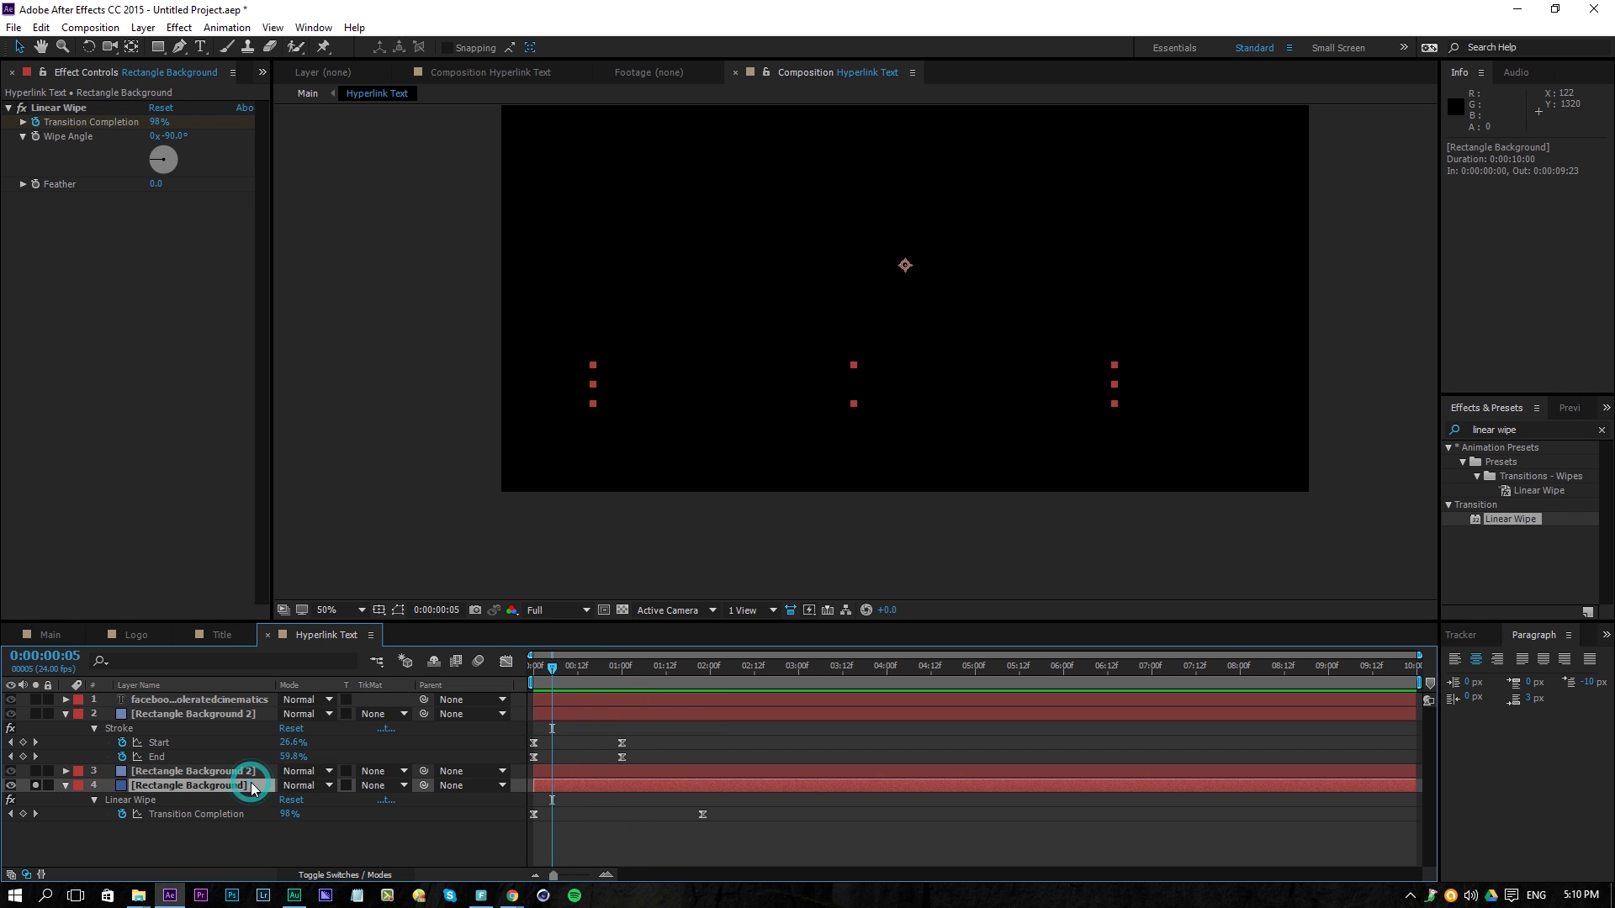
left_click_drag(547, 838, 670, 804)
left_click_drag(806, 814, 530, 818)
left_click_drag(545, 669, 516, 749)
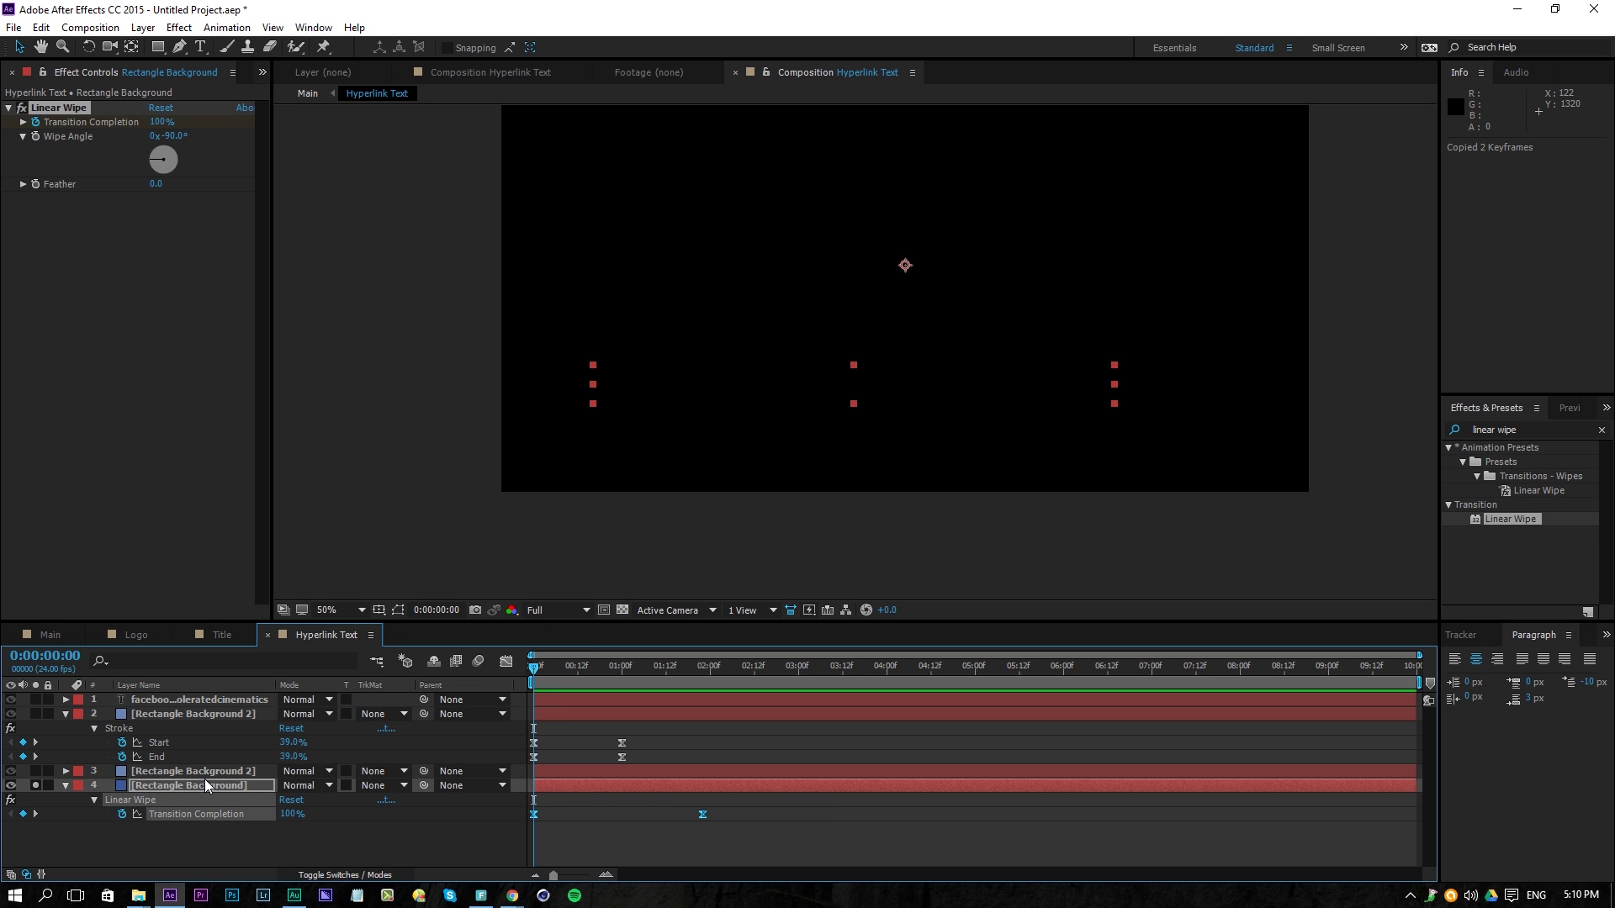
left_click(141, 772)
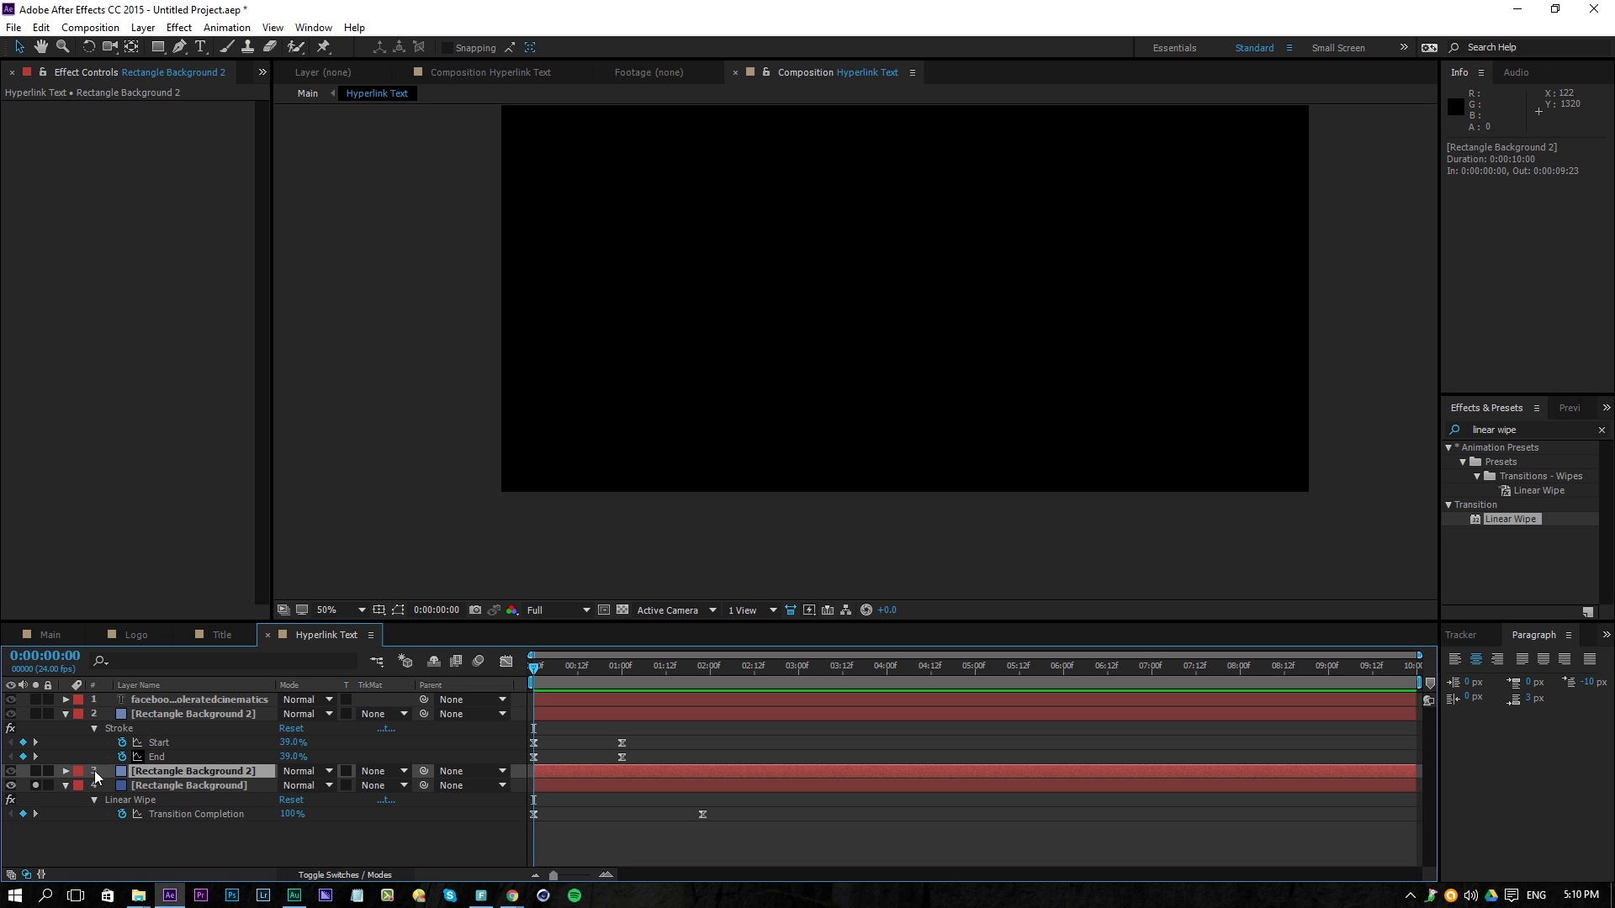
left_click(37, 771)
key("ctrl+v")
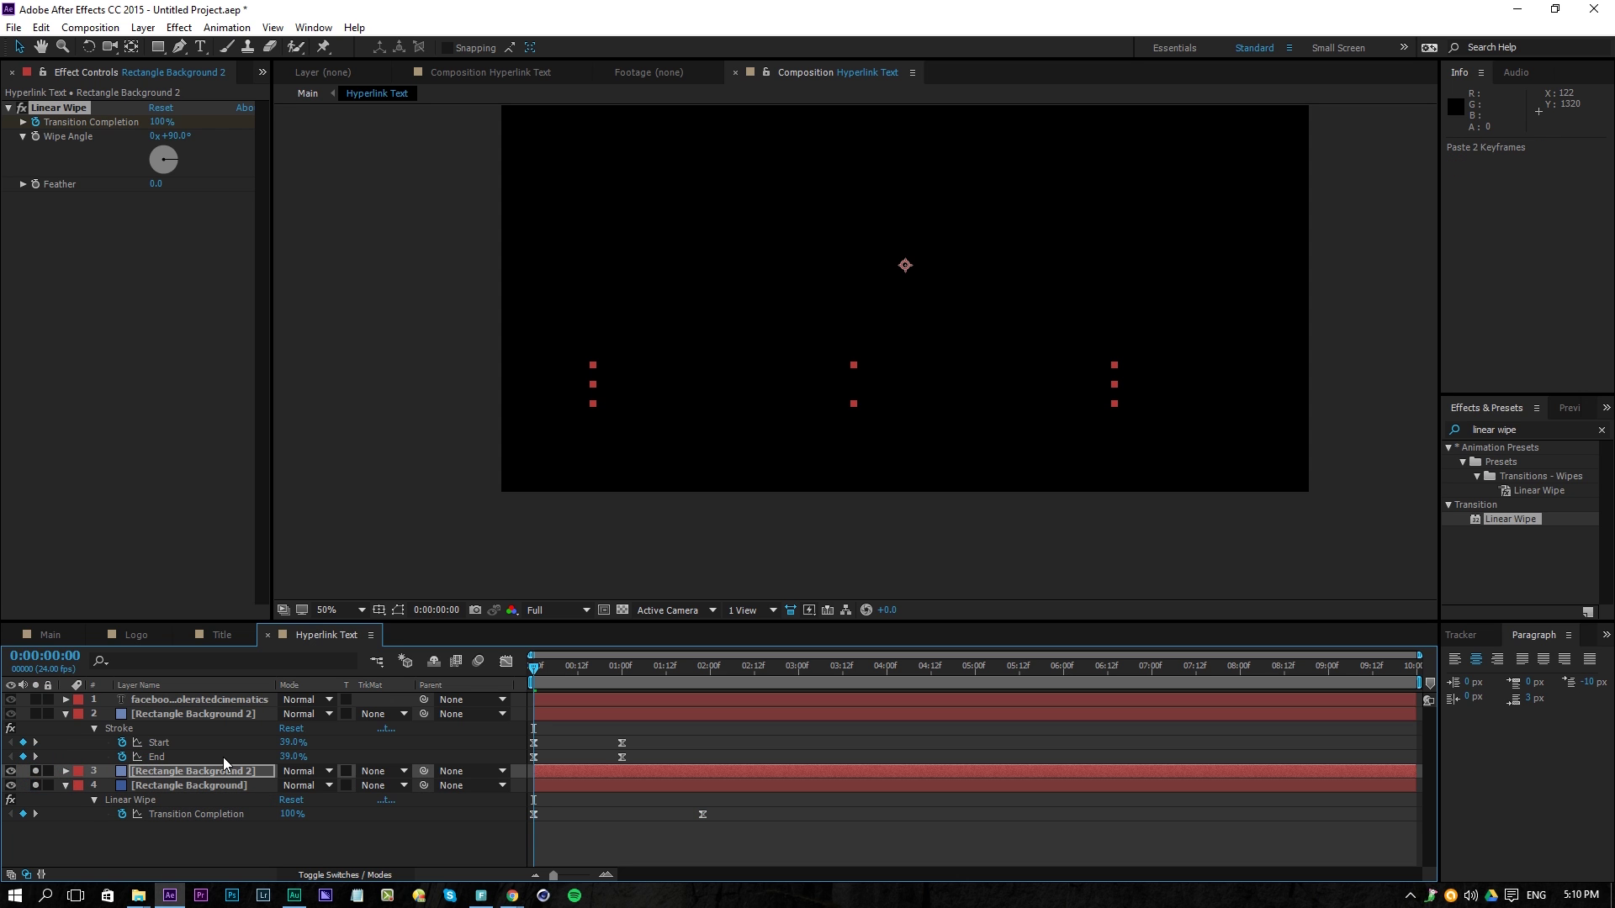
Set the Wipe Angle of the pasted Linear Wipe on Rectangle Background 2 to -90° and scrub through the wipe
left_click_drag(542, 683, 579, 683)
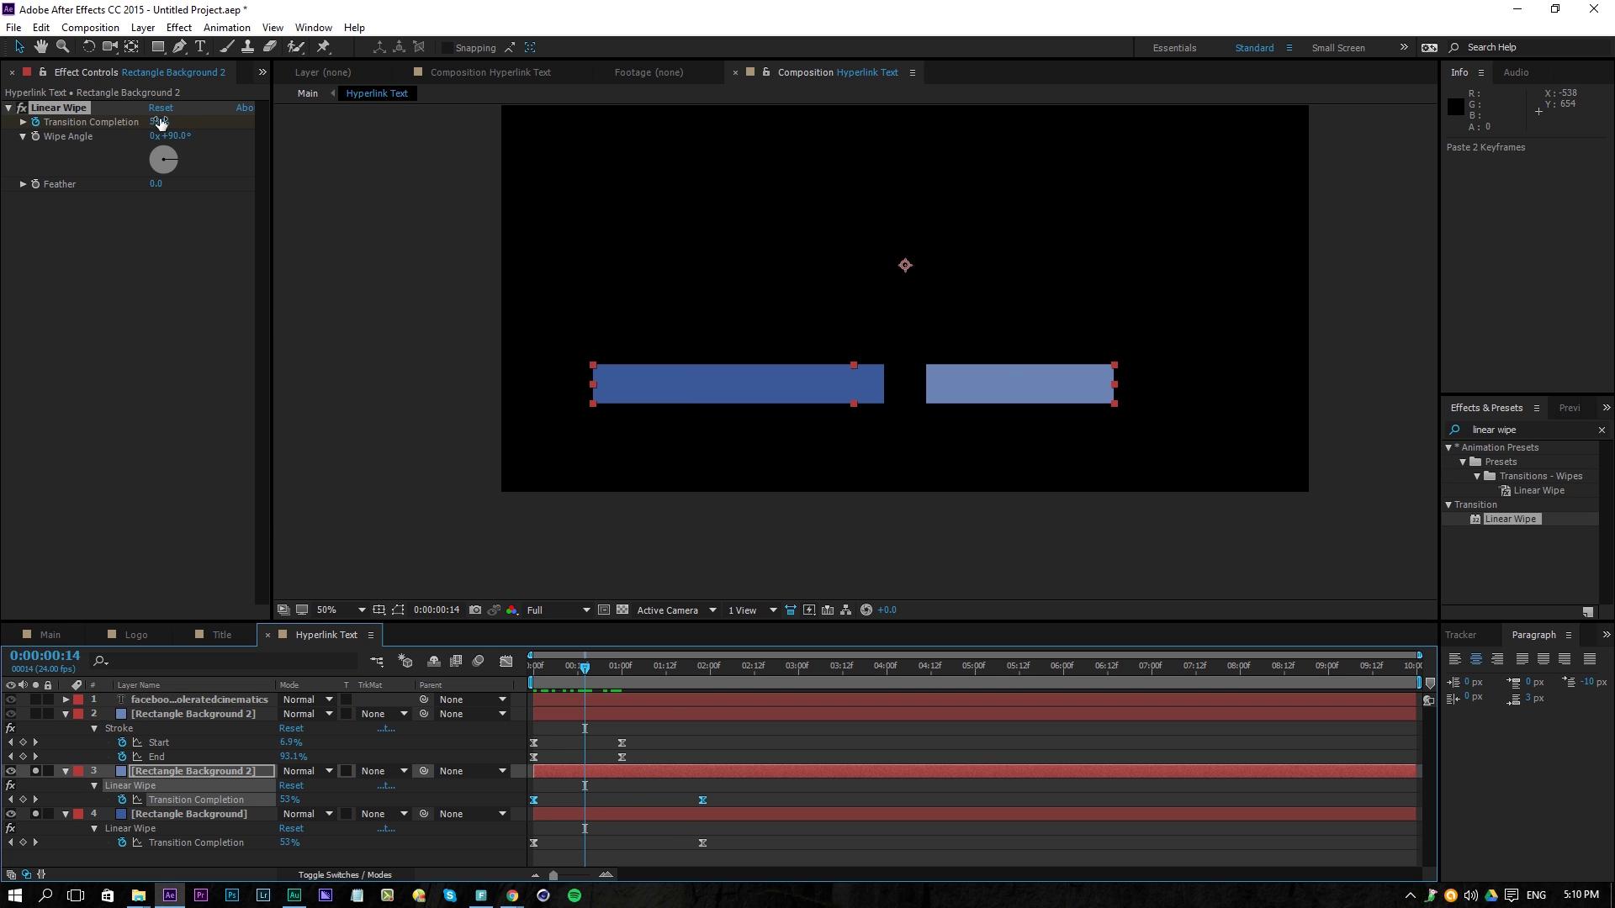
left_click(178, 136)
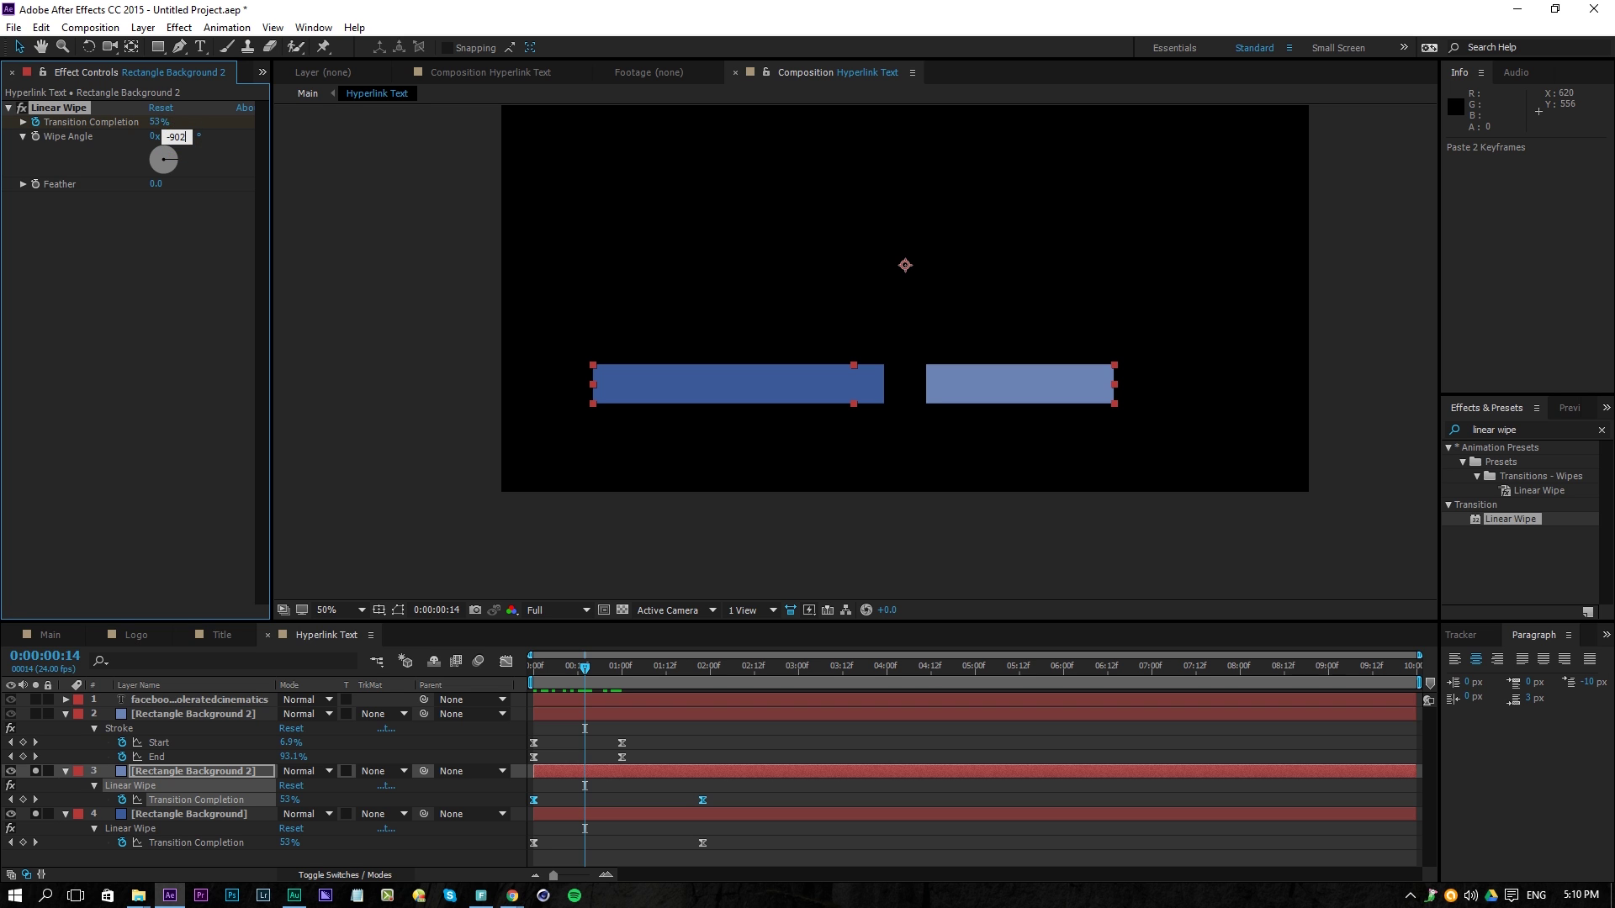
type("-90")
key("Return")
left_click_drag(602, 664, 630, 670)
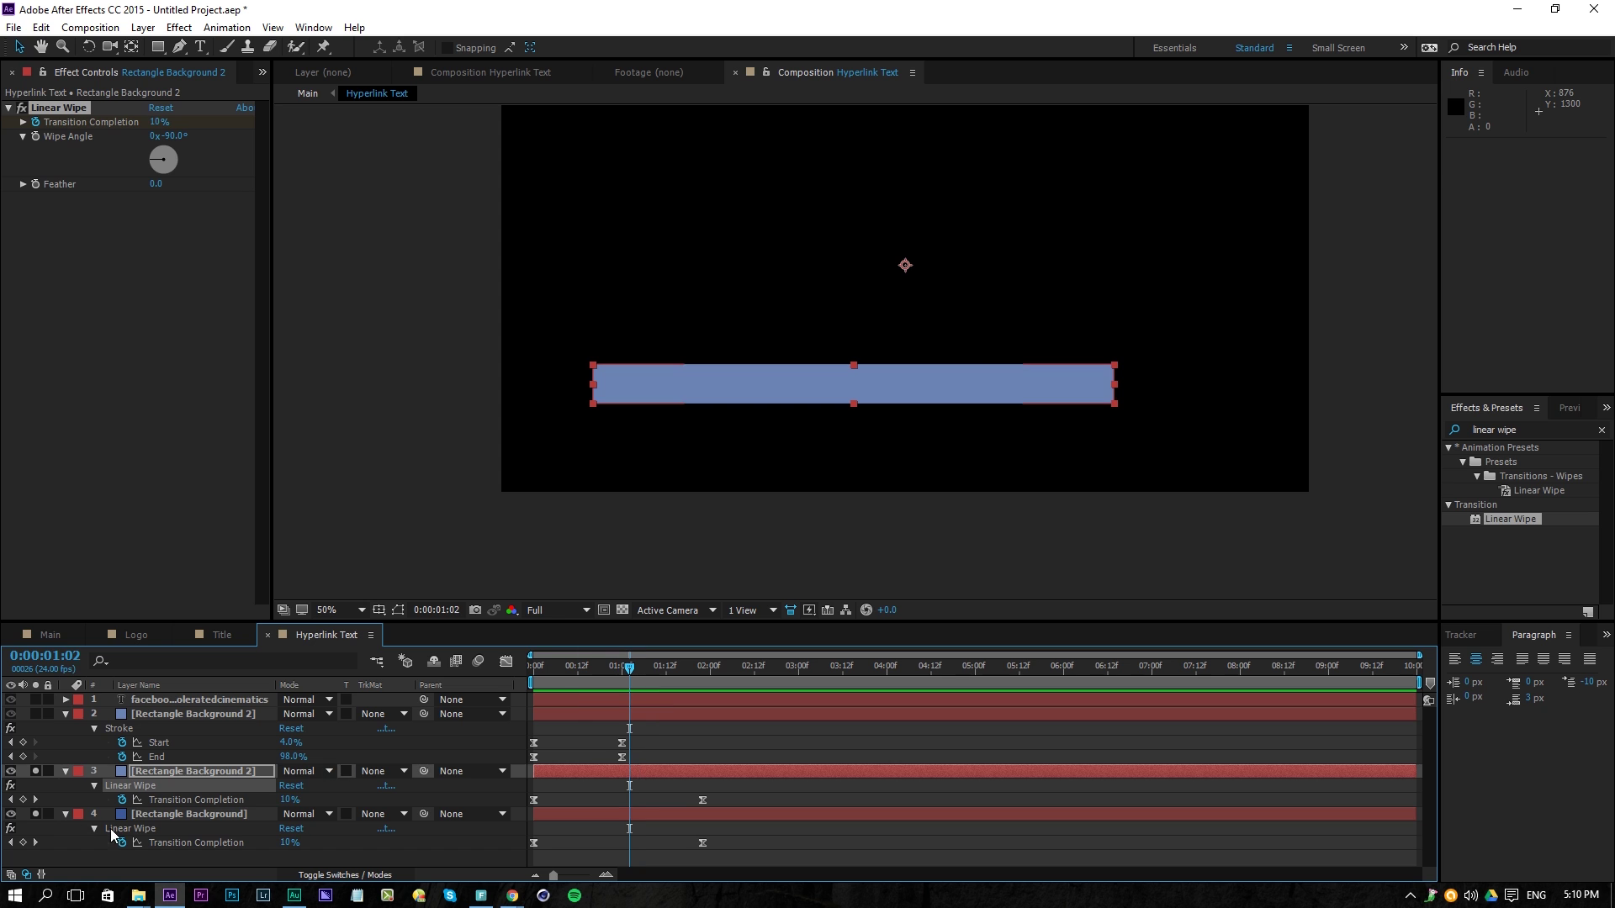
Place Rectangle Background above the lower Rectangle Background 2, shift its start to 0:00:00:03, and preview the staggered wipes
left_click(138, 814)
left_click(35, 771)
left_click(35, 771)
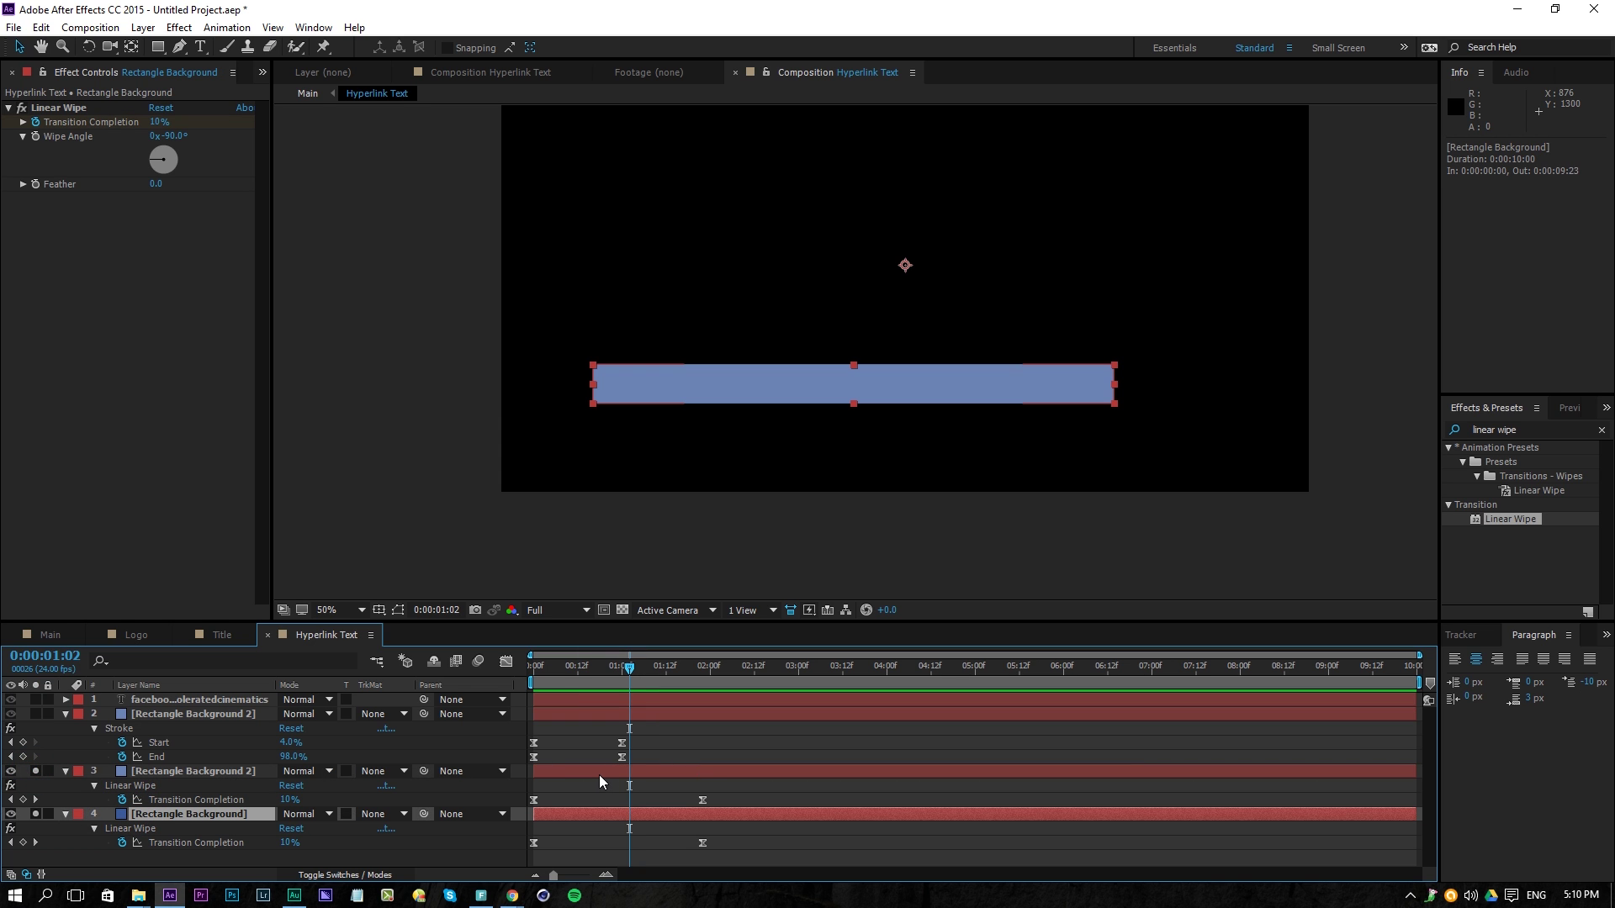
left_click_drag(221, 816, 244, 774)
left_click_drag(566, 771, 577, 775)
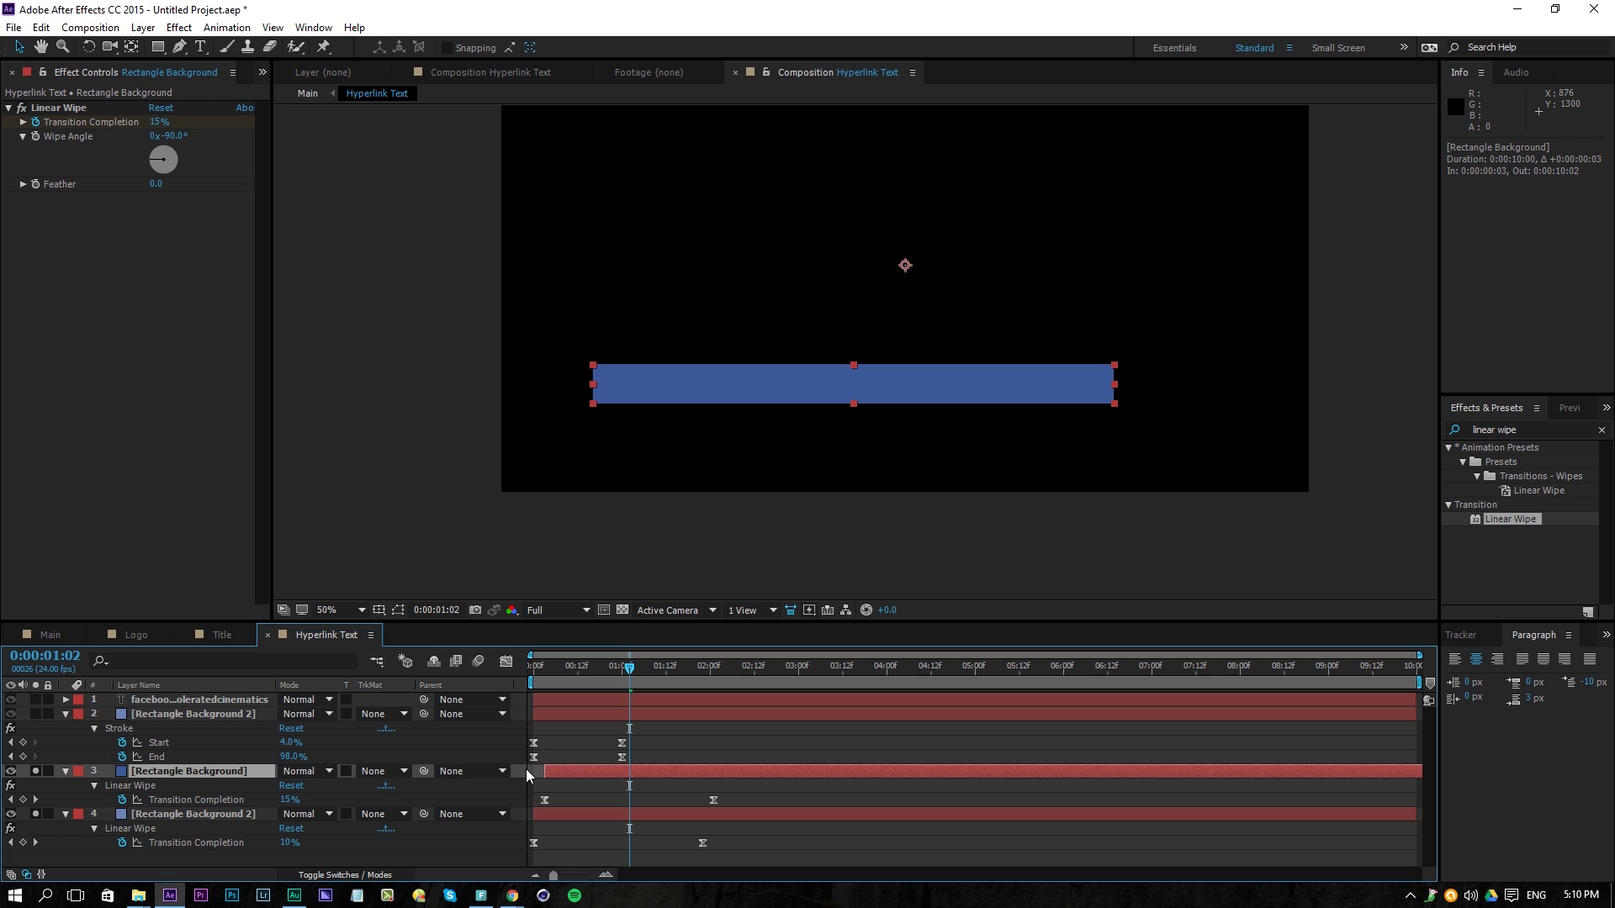
key("space")
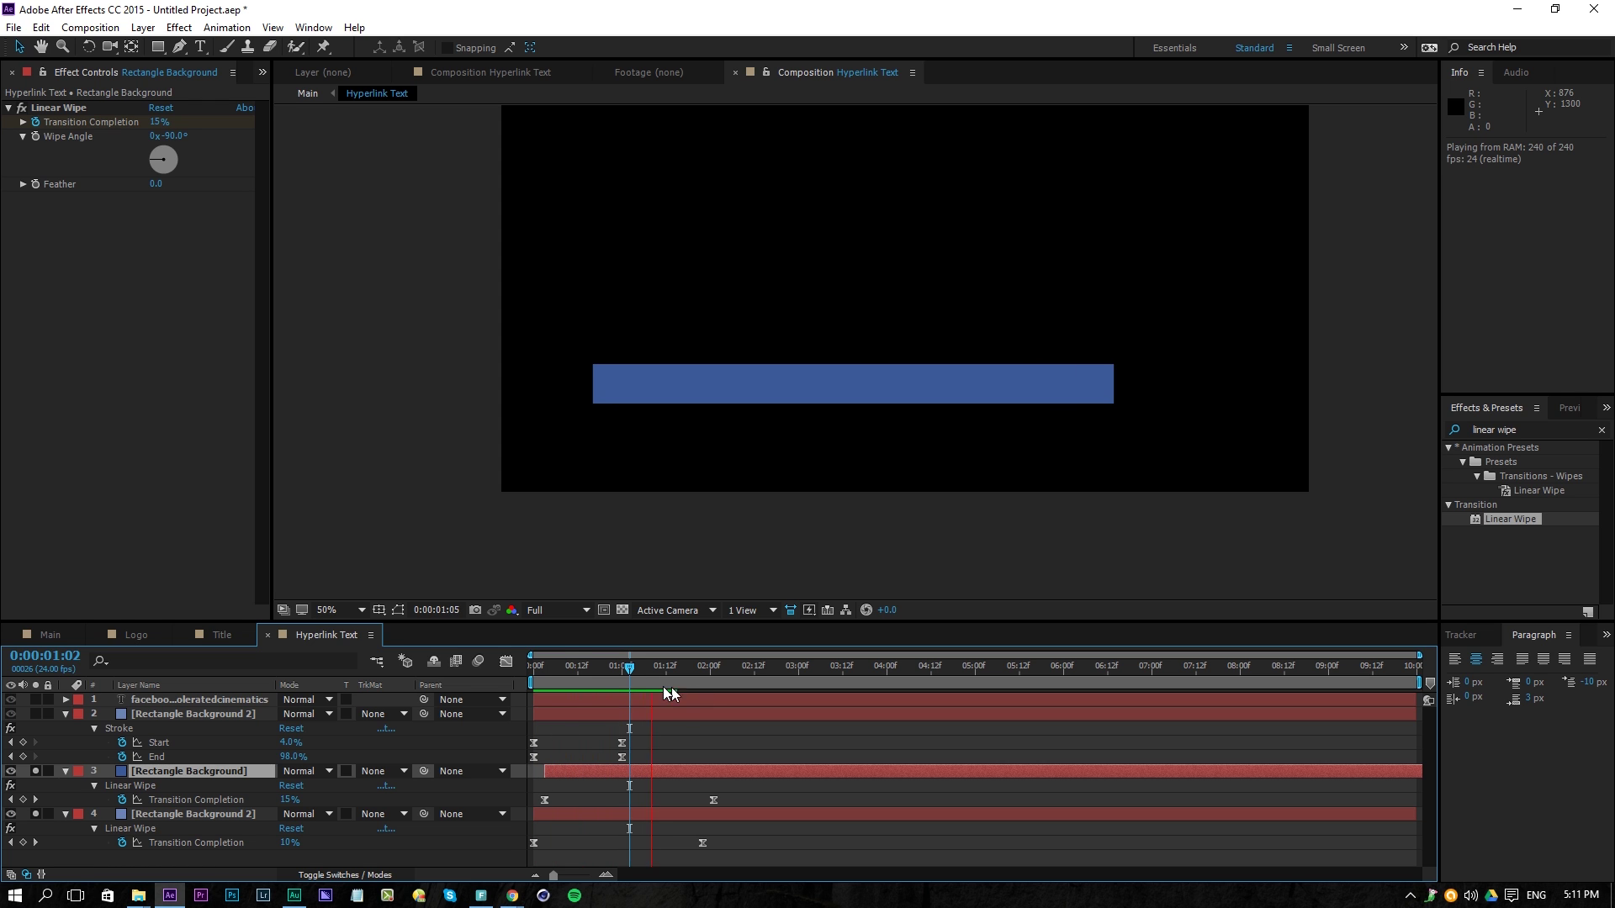
mouse_move(535, 677)
left_mouse_down()
mouse_move(609, 682)
mouse_move(552, 681)
left_mouse_up()
key("space")
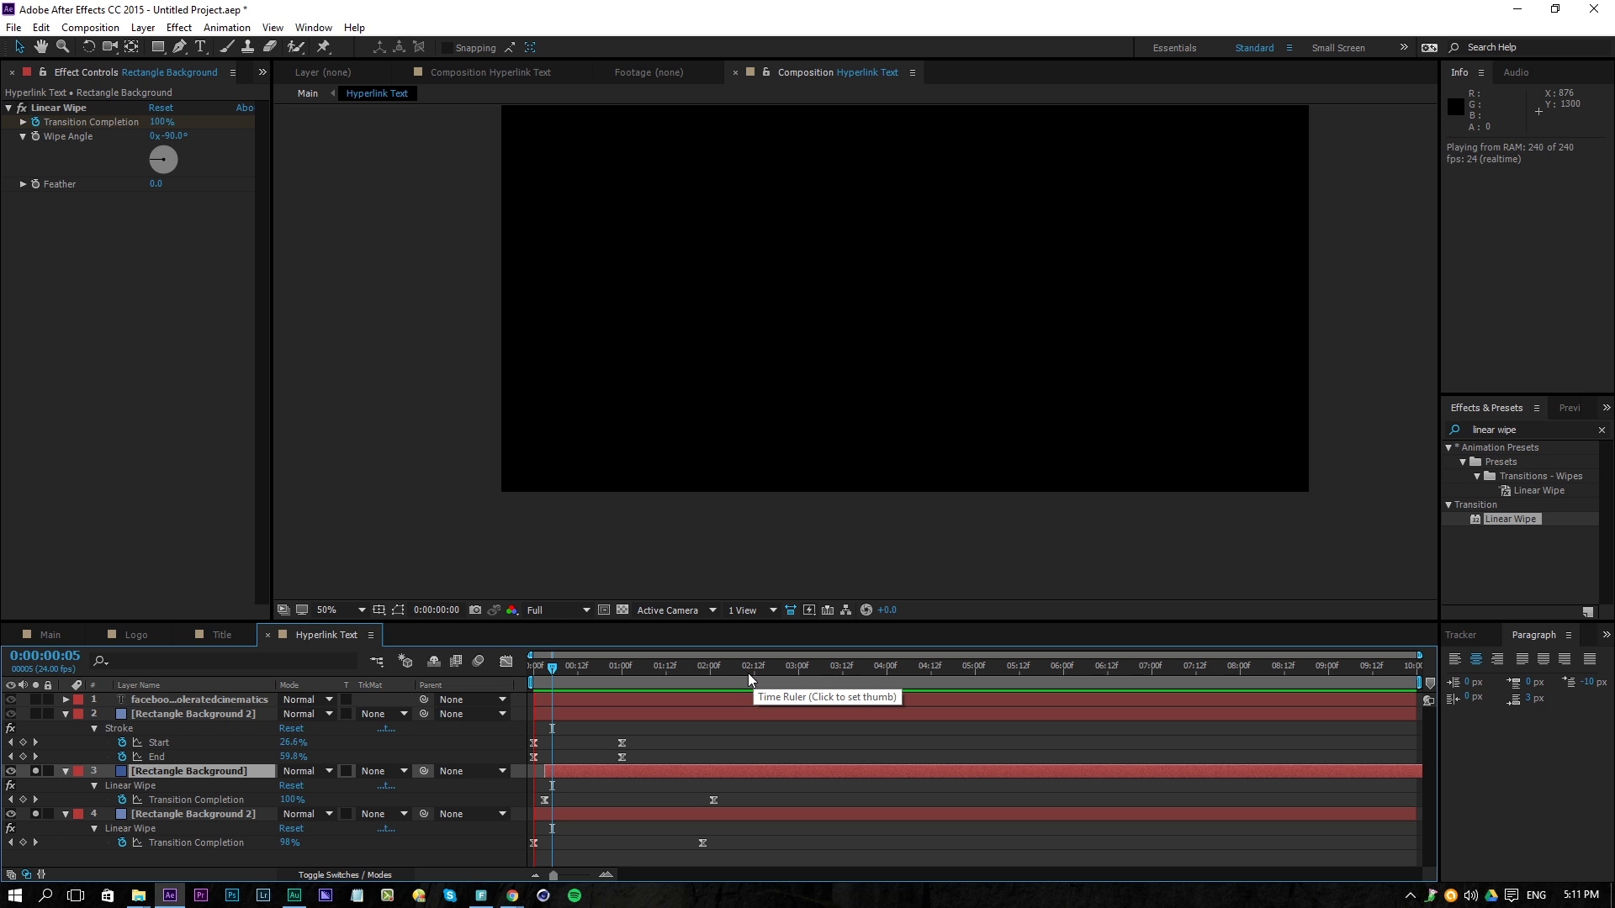
key("space")
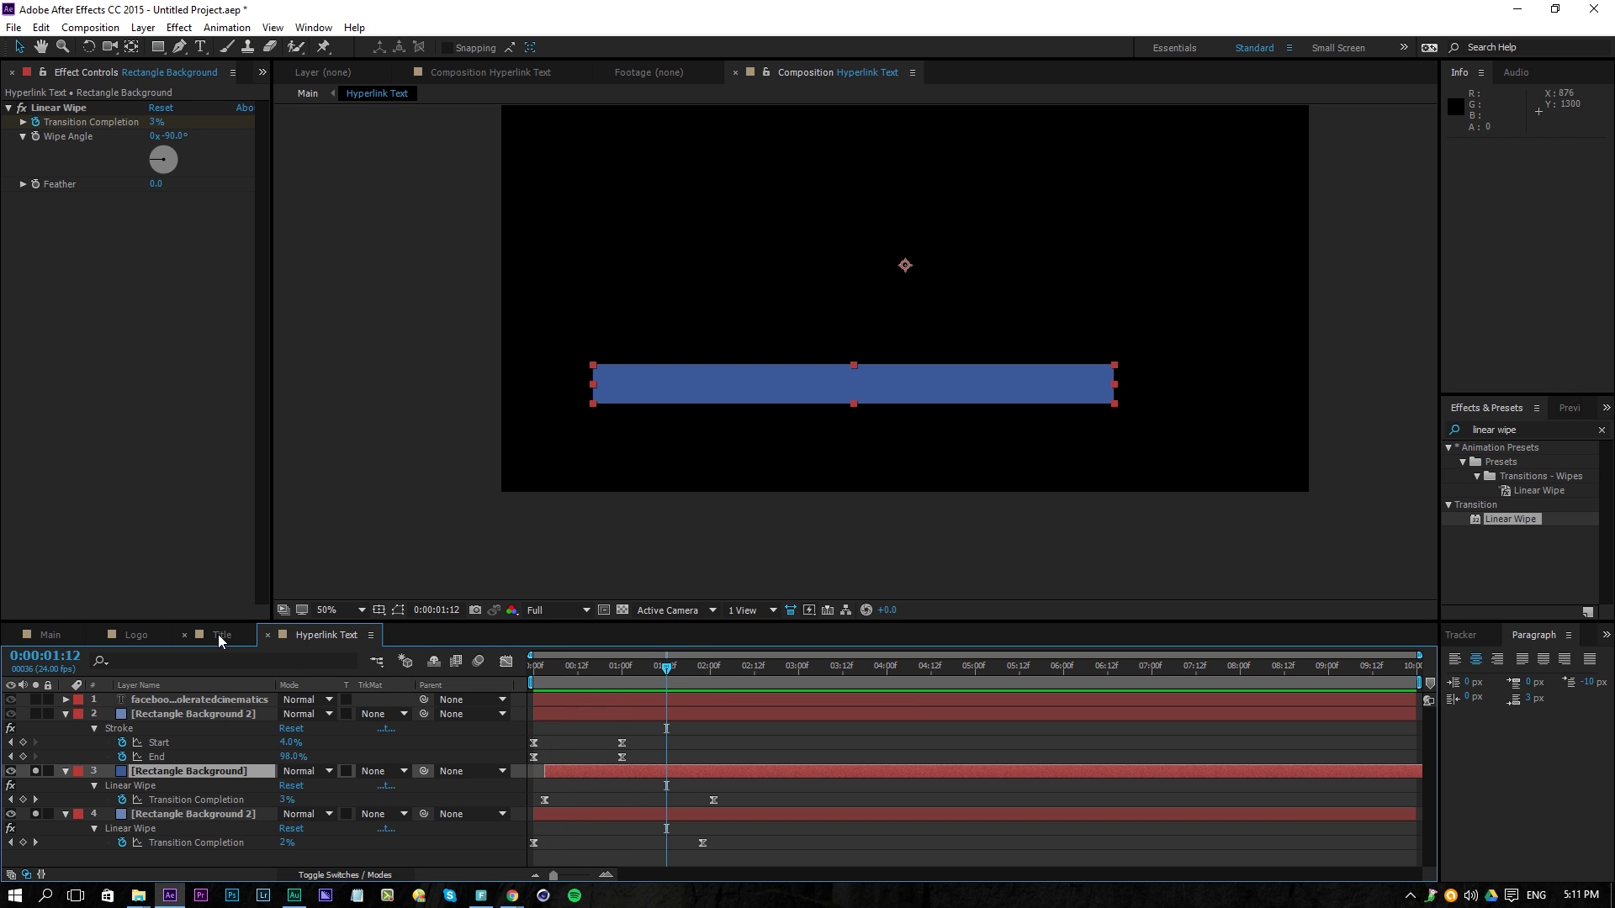
Preview the Main composition from the first frame to check the URL bar animation
left_click(50, 636)
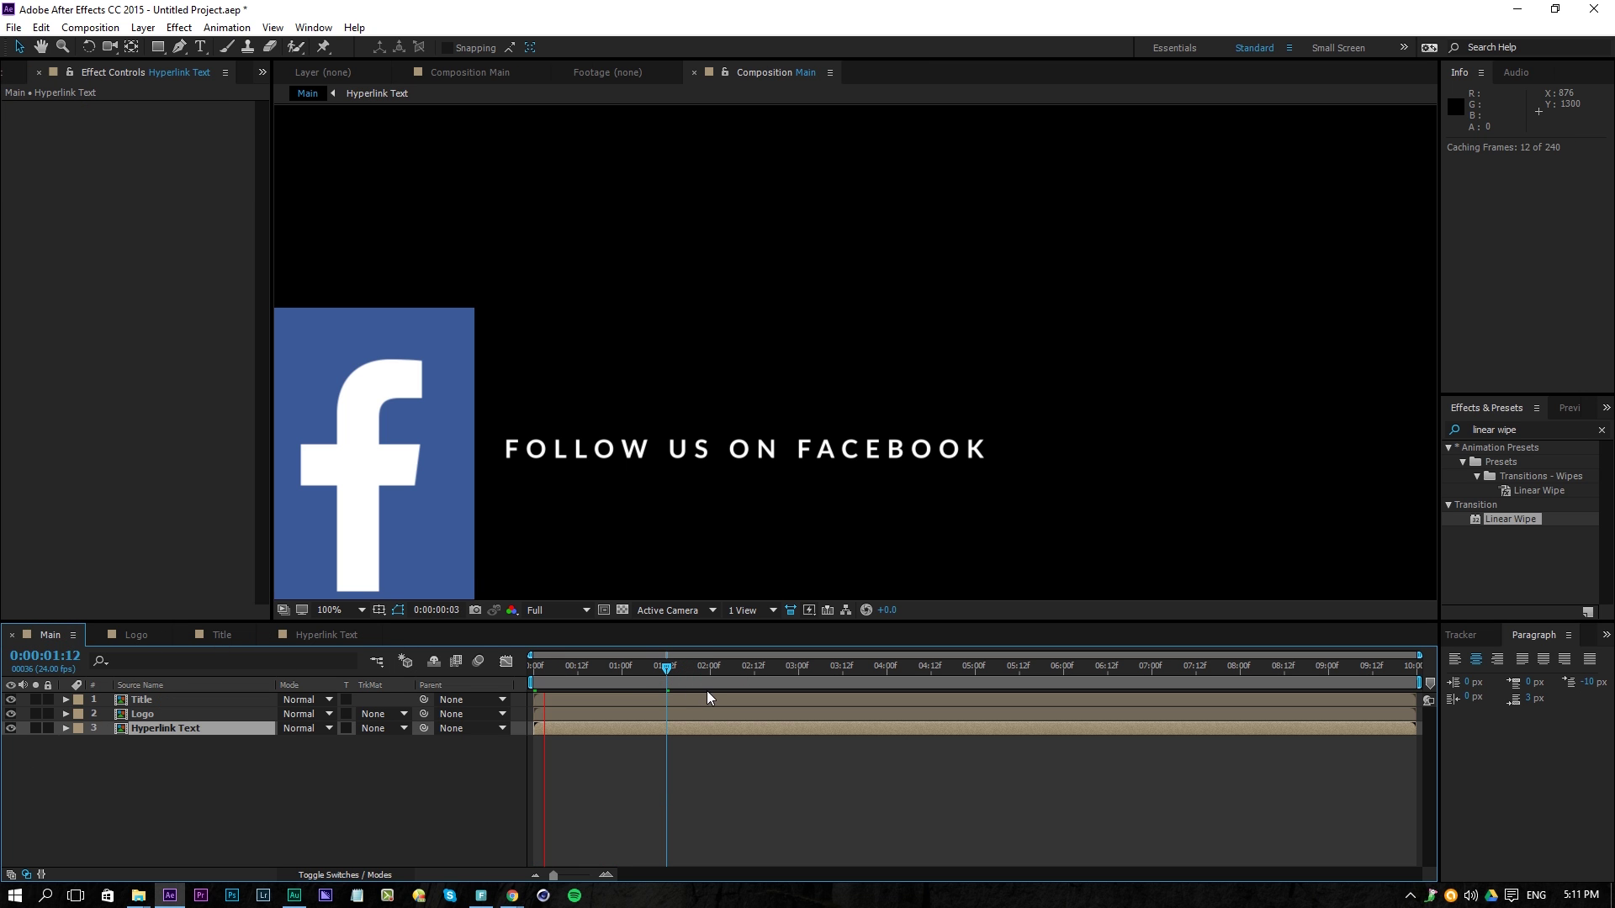
key("Home")
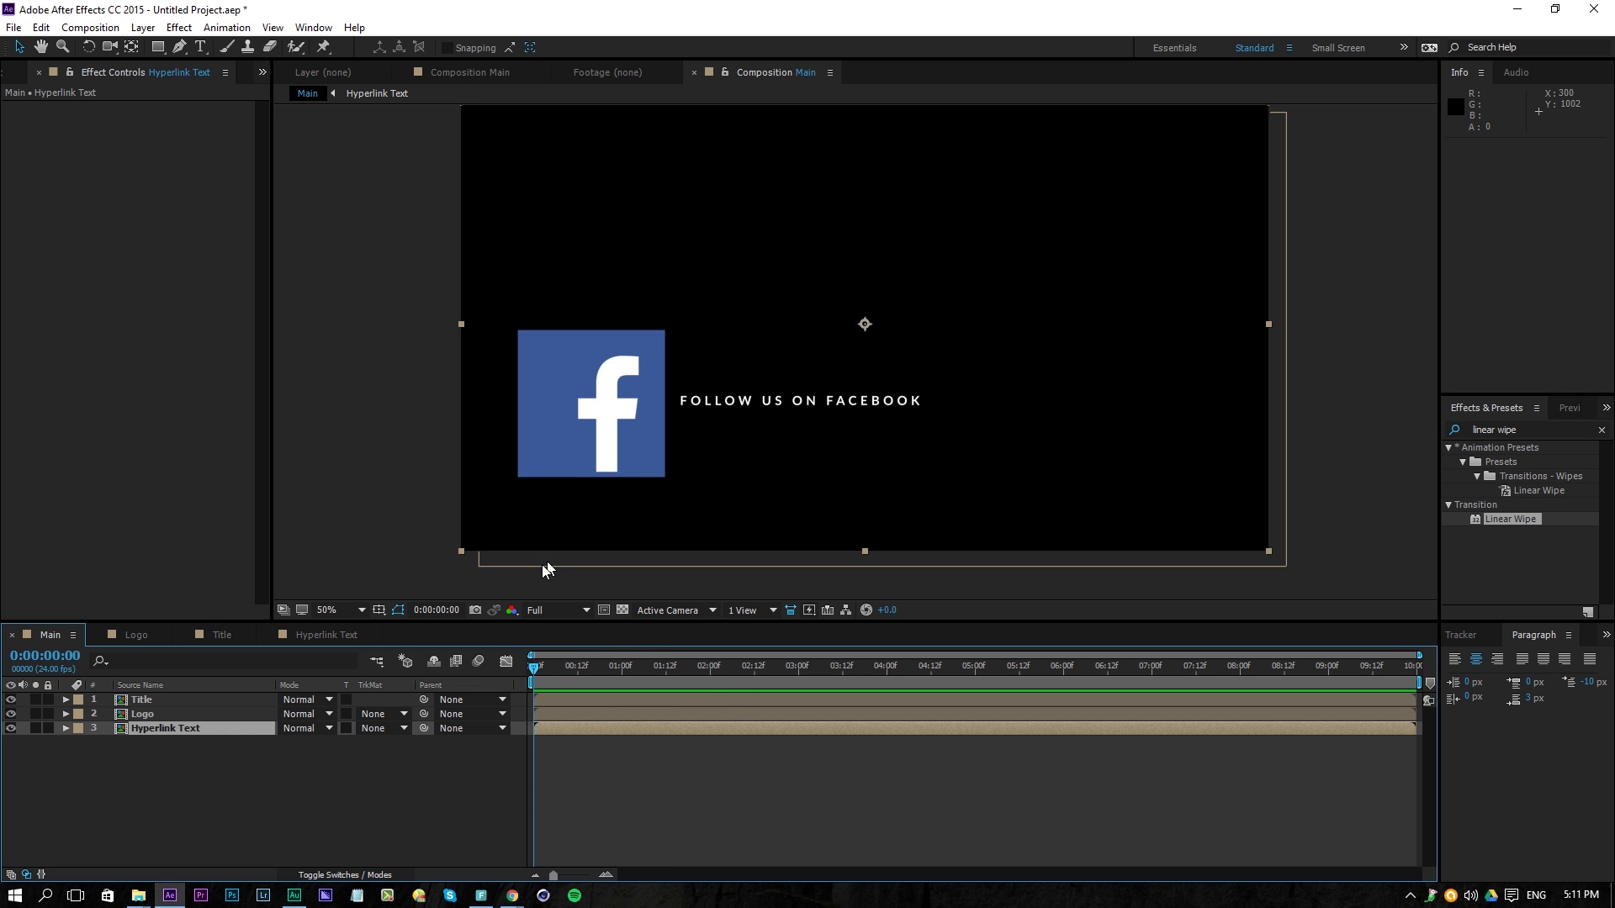
key("comma")
key("space")
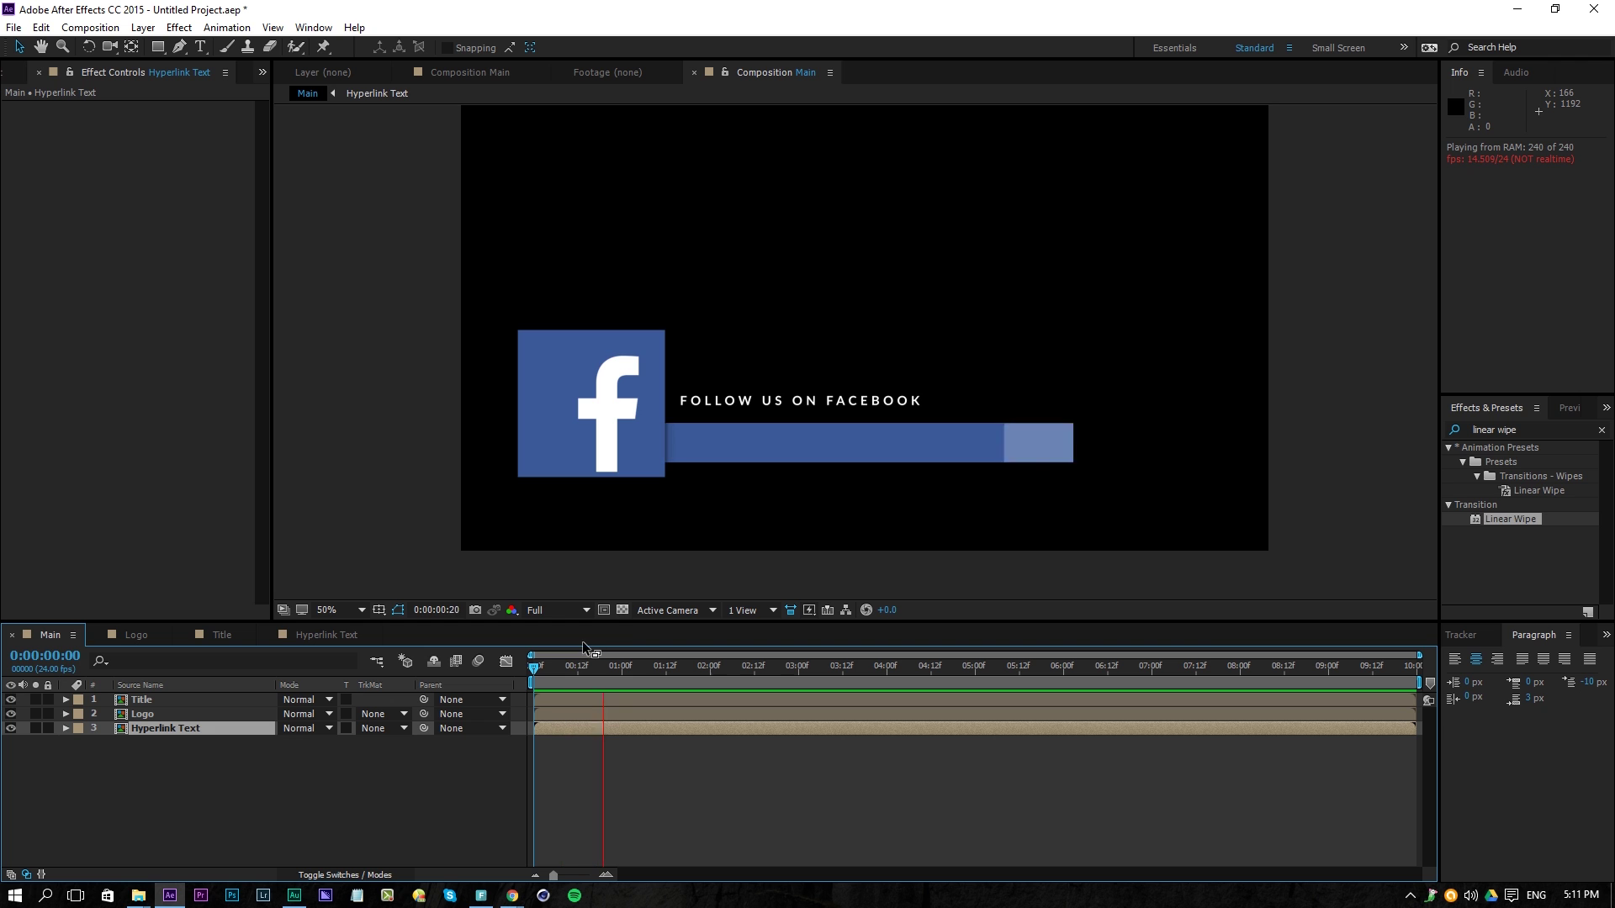
Turn off solo on the two soloed background layers in Hyperlink Text and preview the full animation in Main
left_click(346, 633)
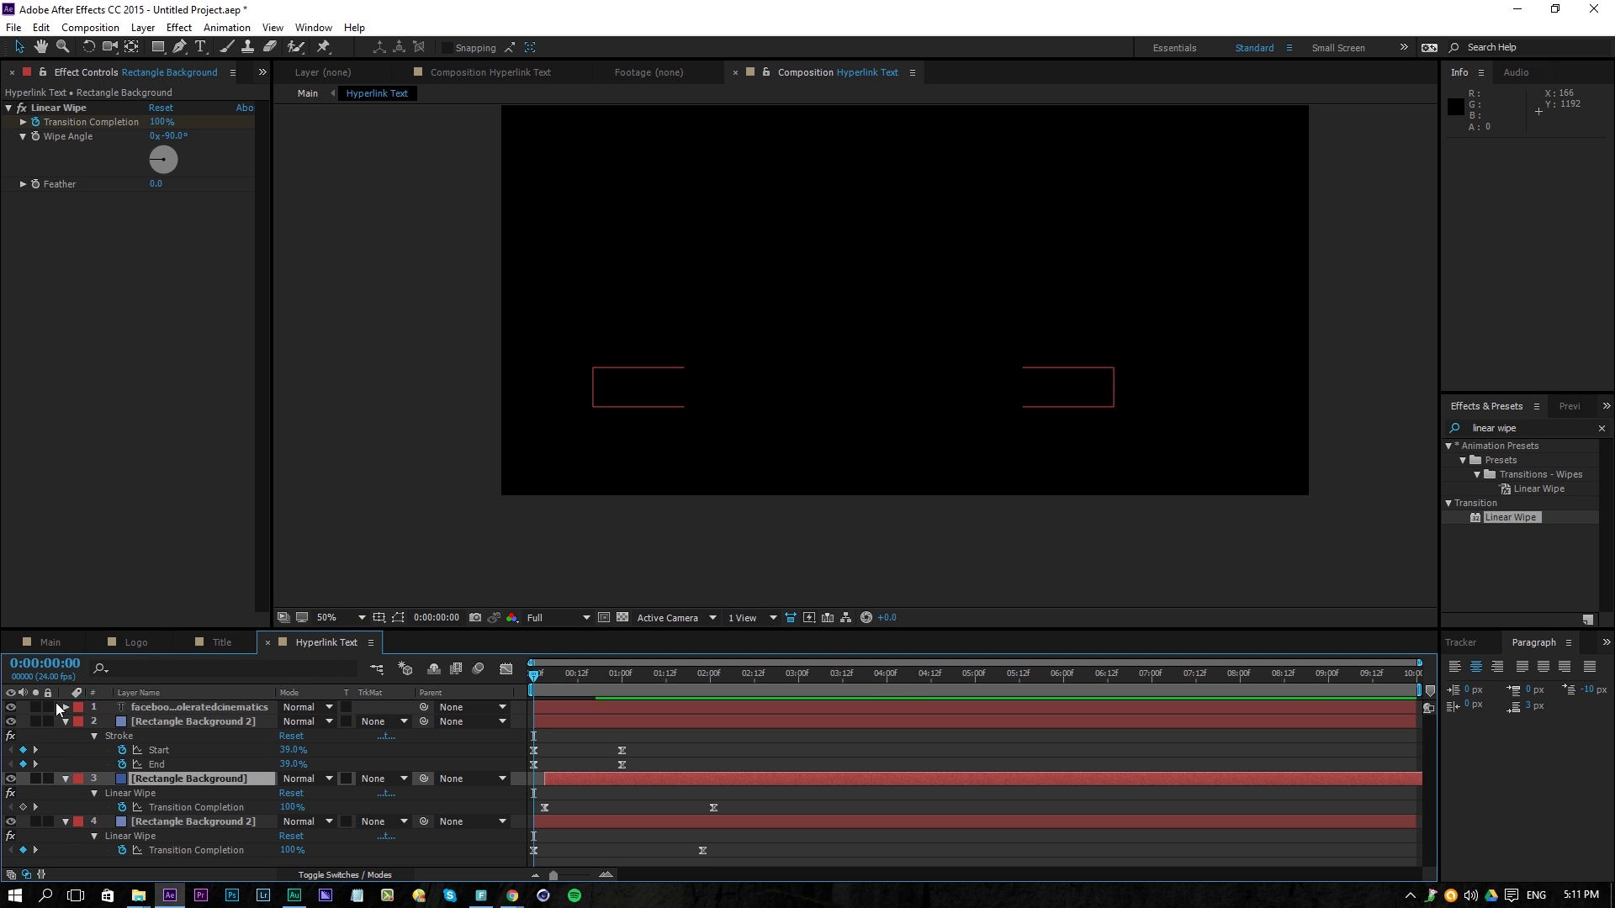
left_click(50, 642)
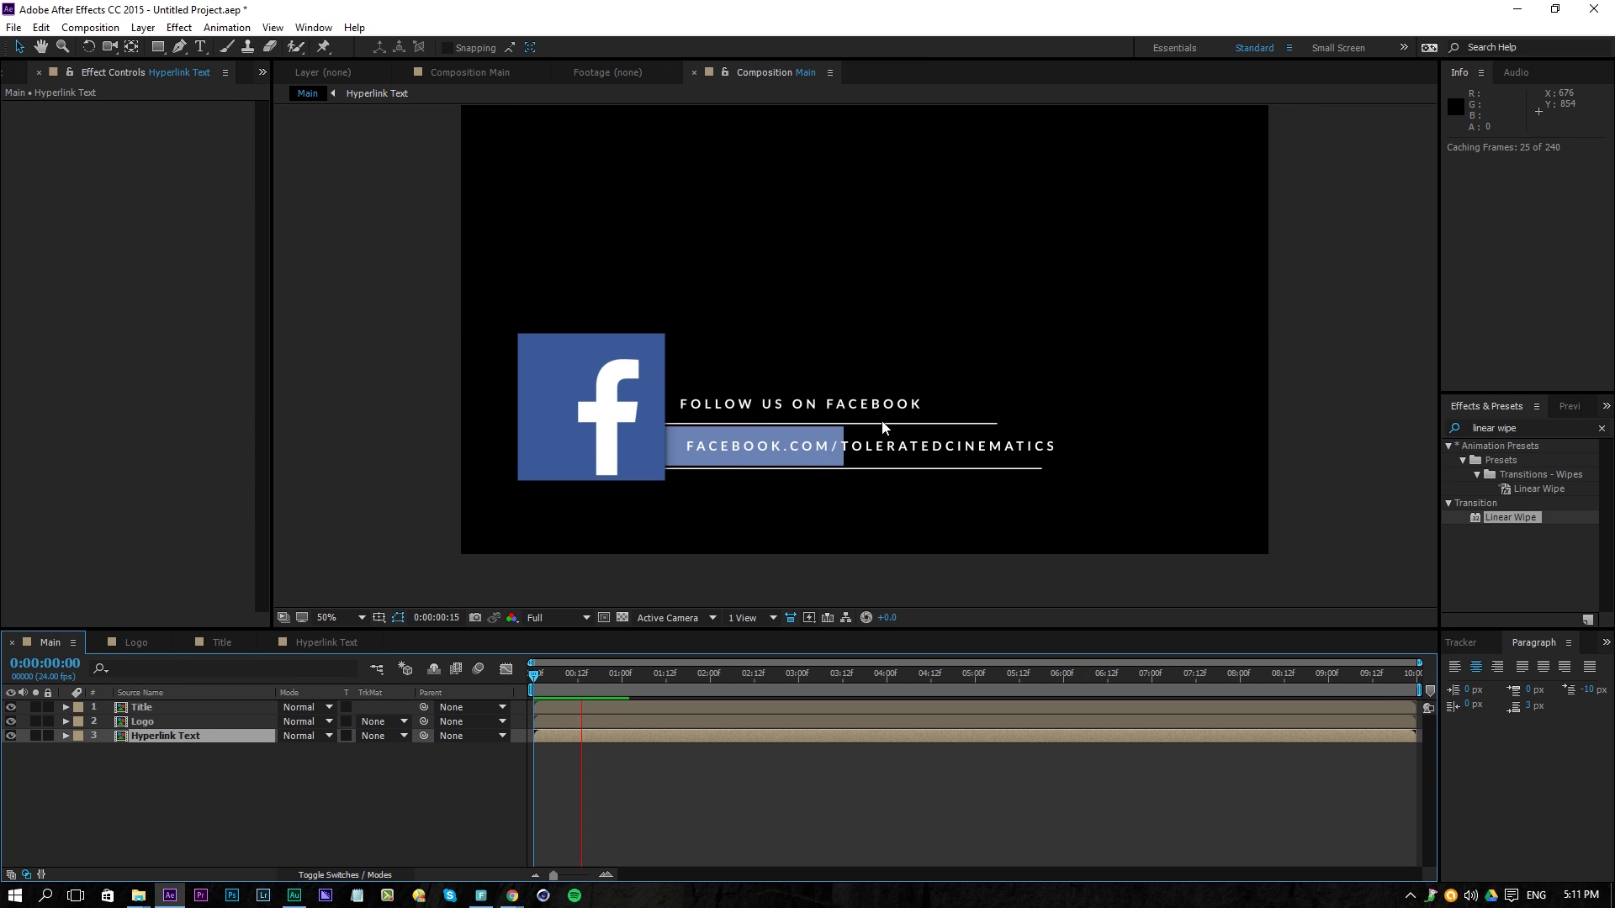
key("space")
key("space")
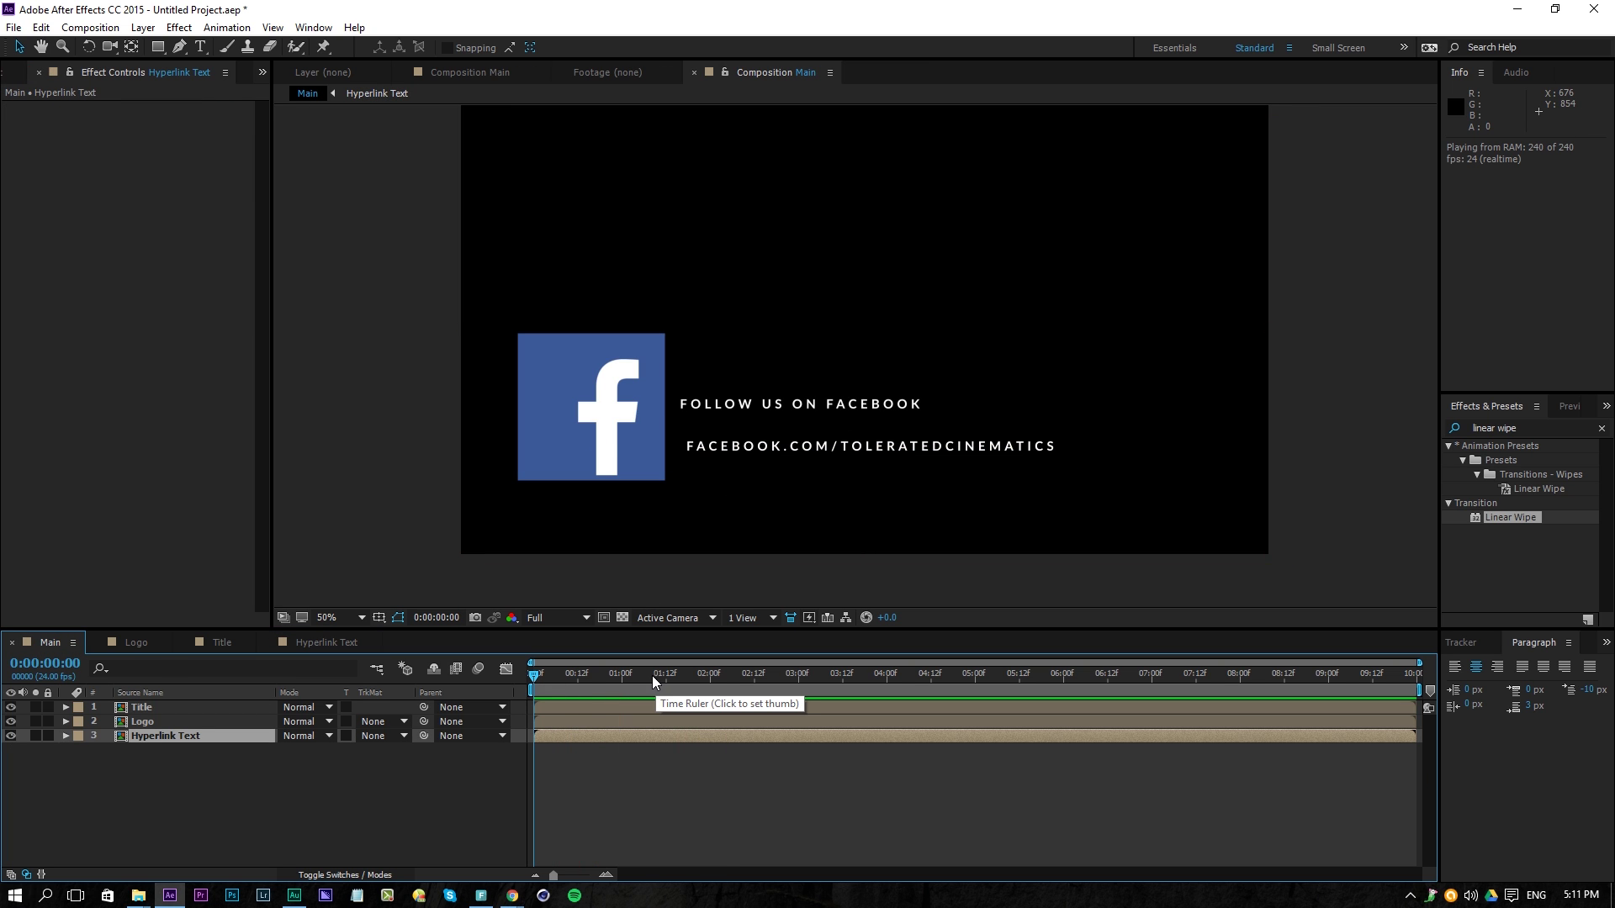
left_click(591, 674)
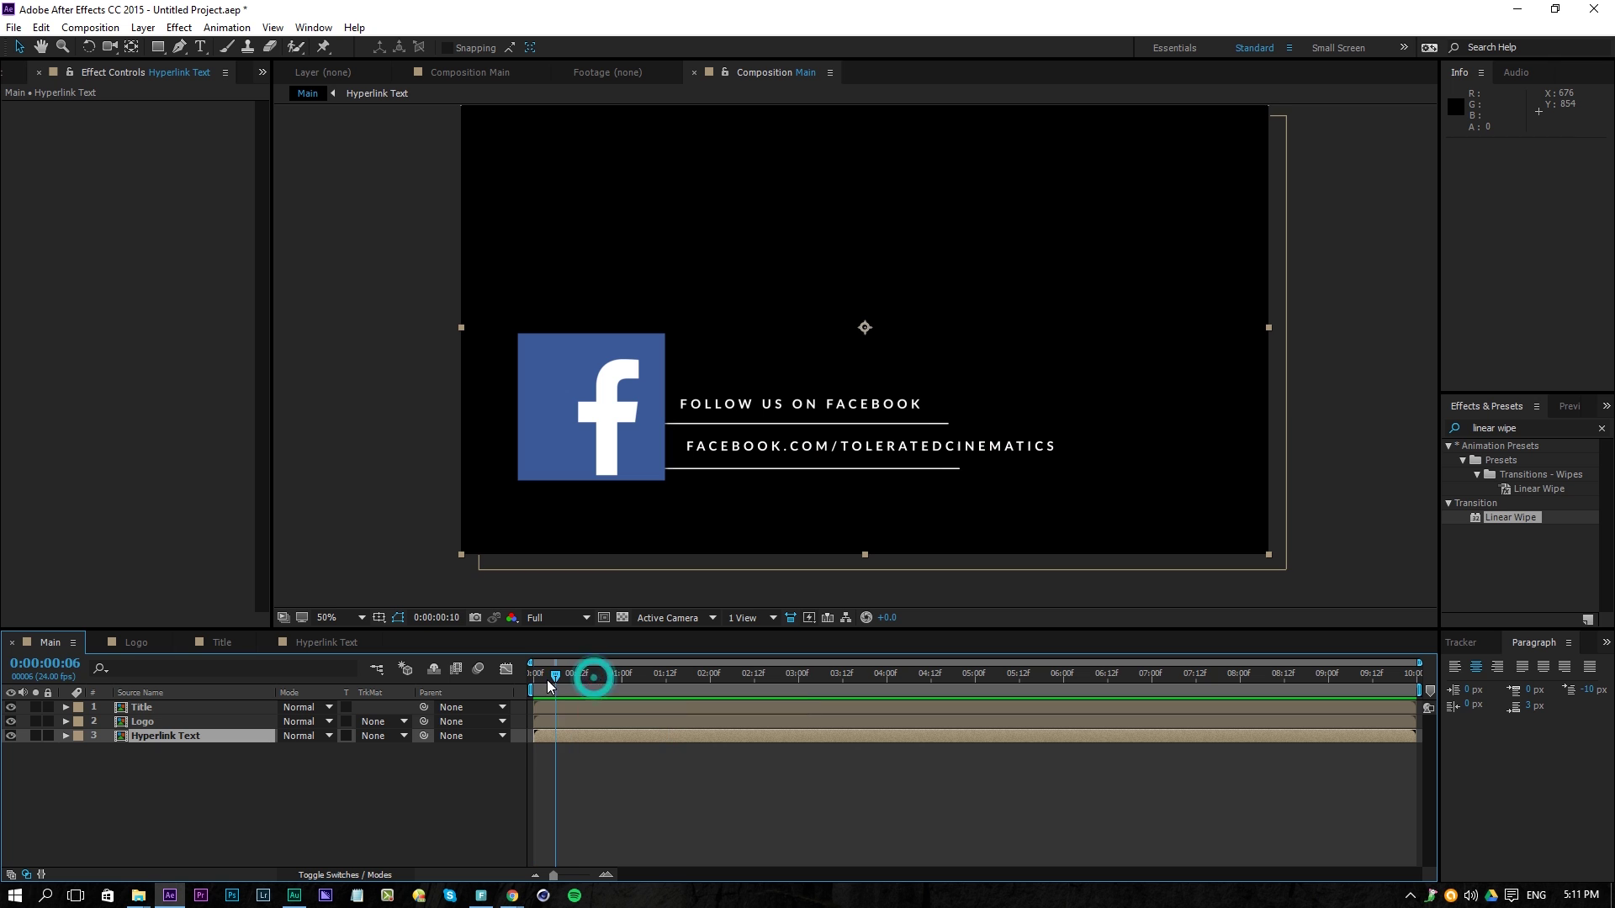
Open the Hyperlink Text composition, select the URL text layer, and search the effects and presets for "text"
left_click(160, 737)
double_click(160, 737)
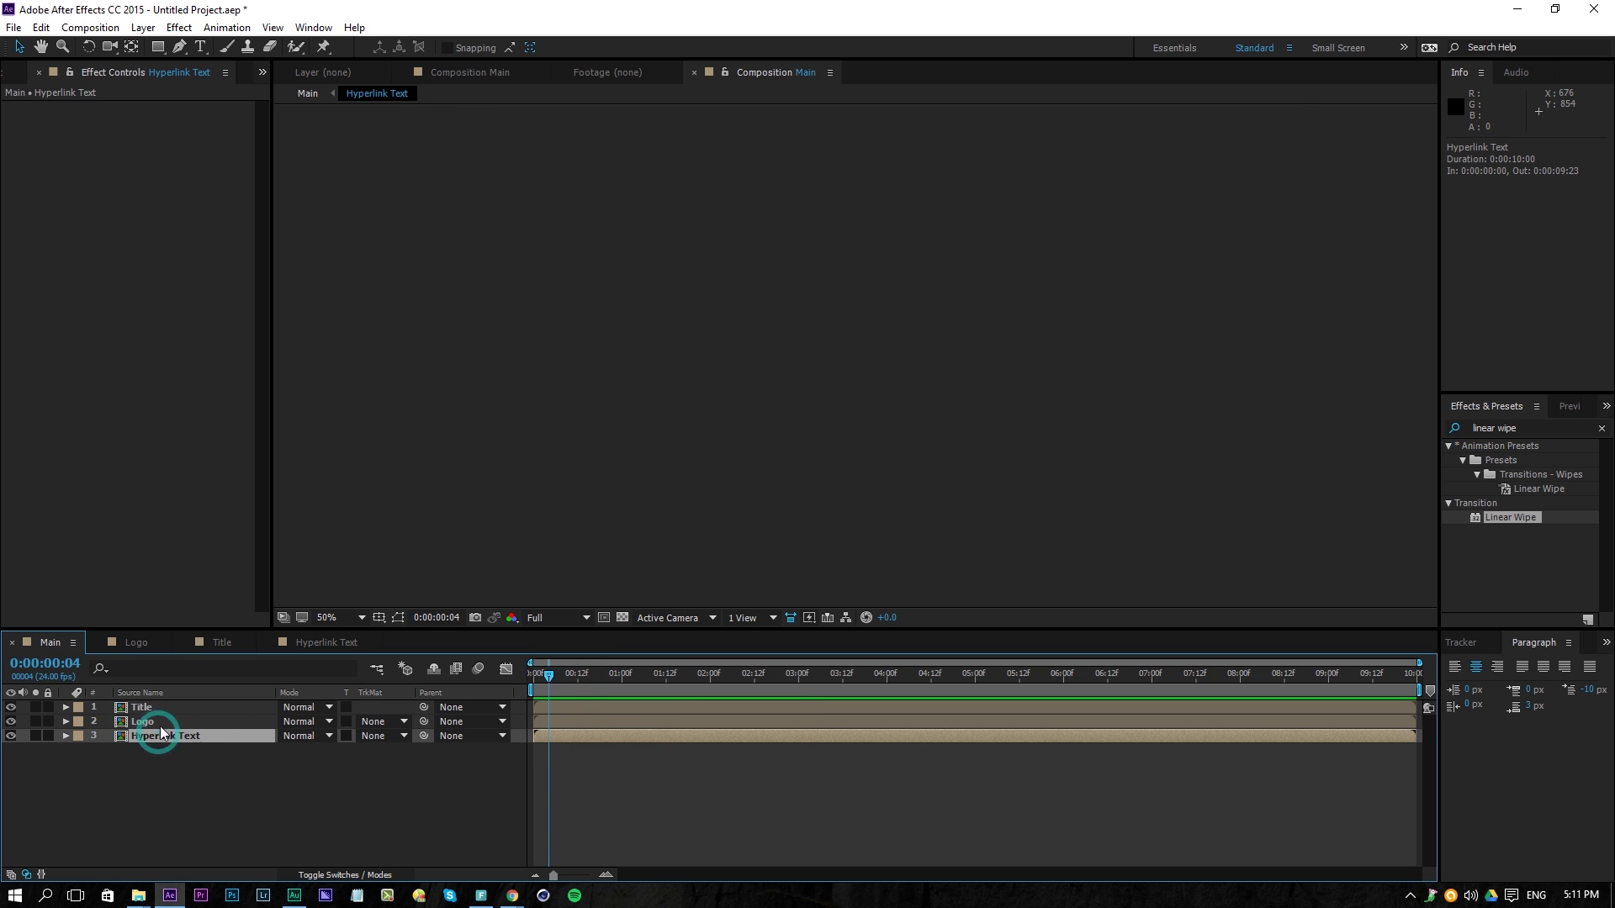
left_click(168, 706)
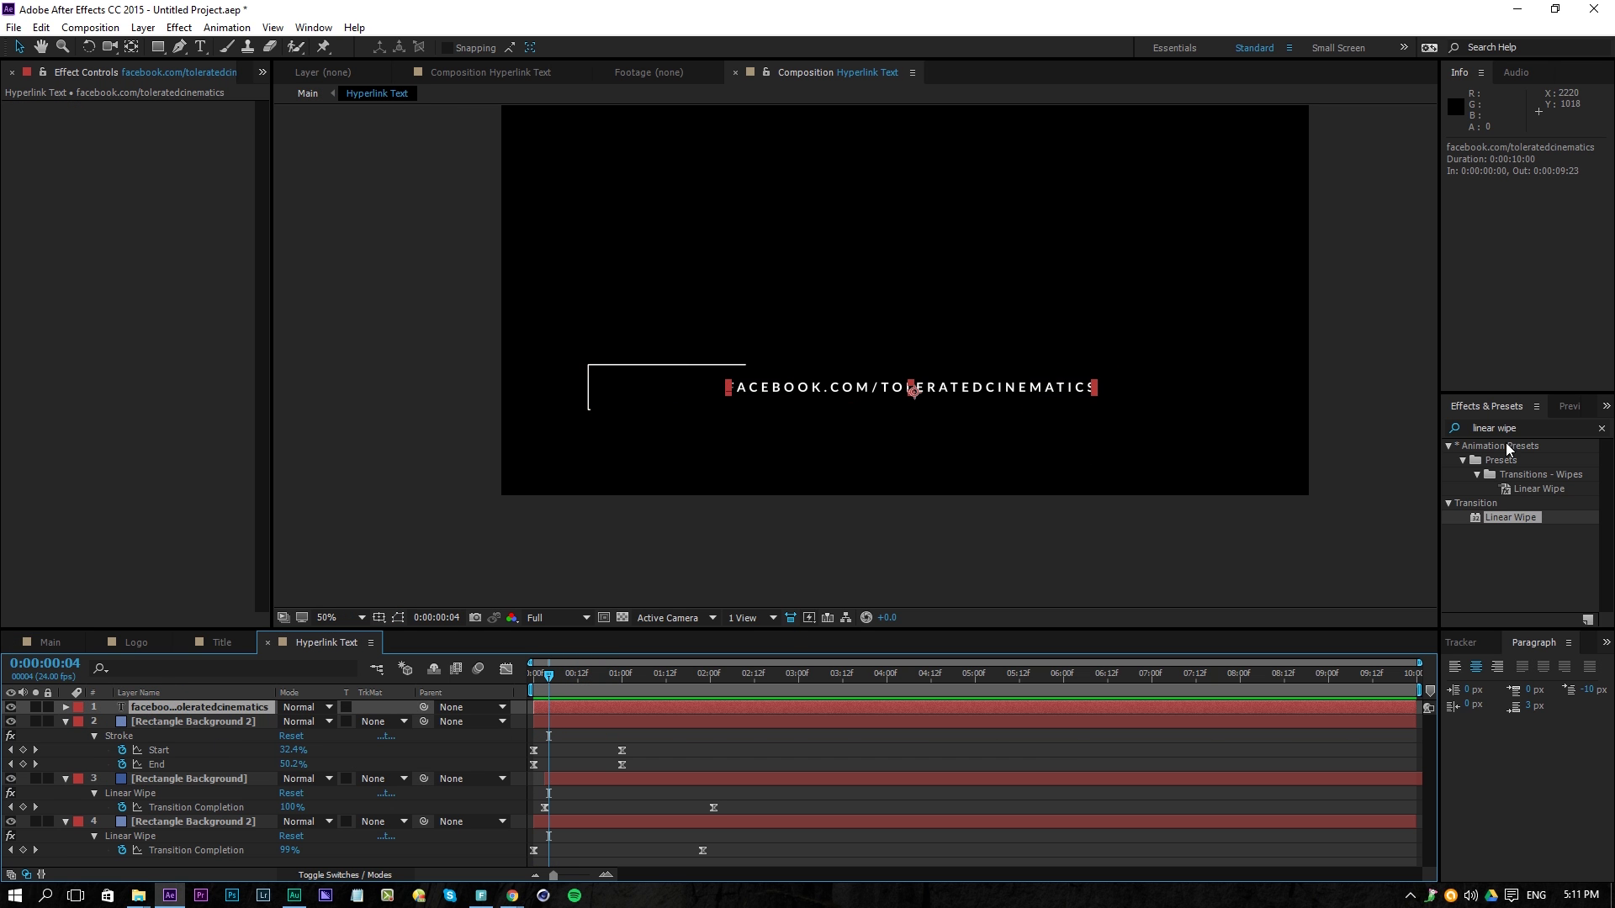
key("ctrl+a")
type("text")
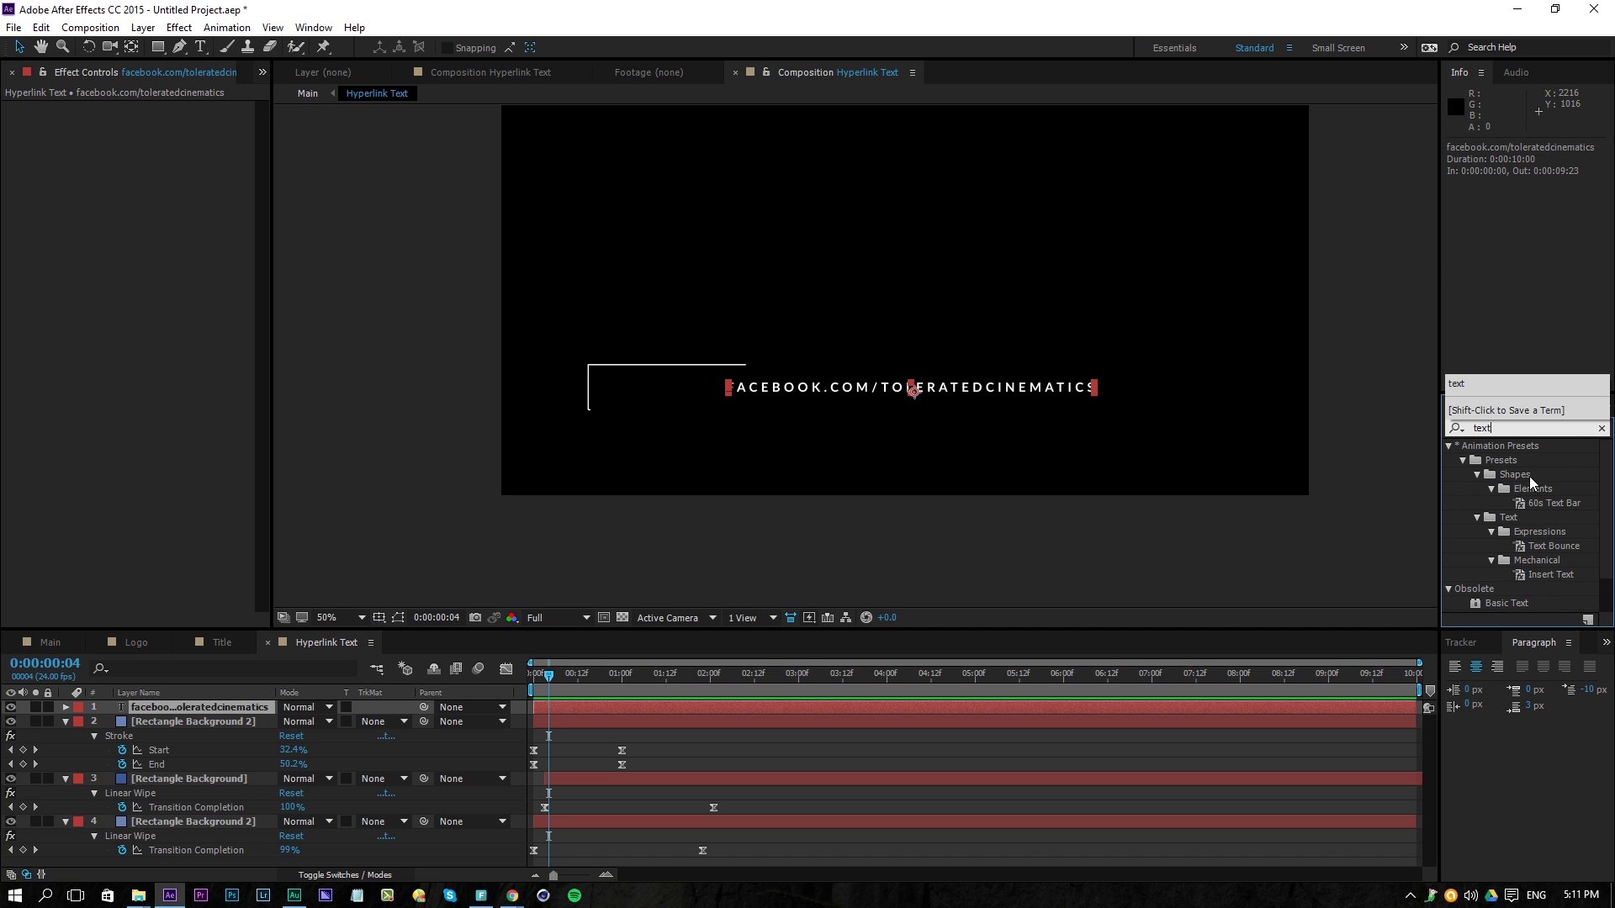
Apply the Fade Up Characters preset from the Animate In text presets to the URL text layer
left_click(1478, 518)
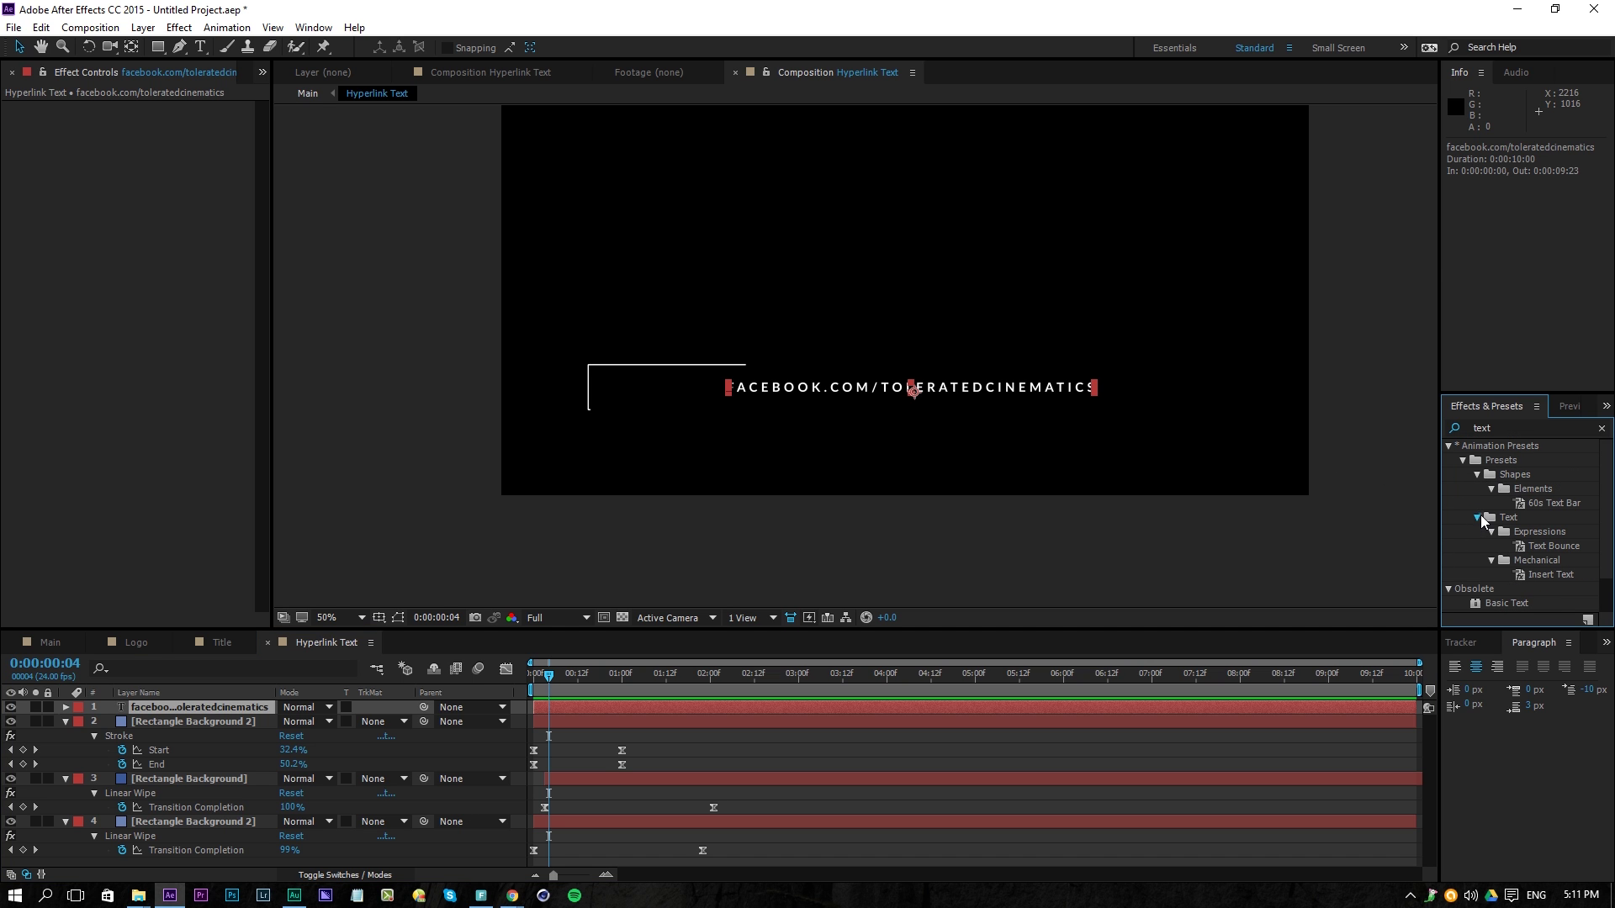
left_click(1477, 518)
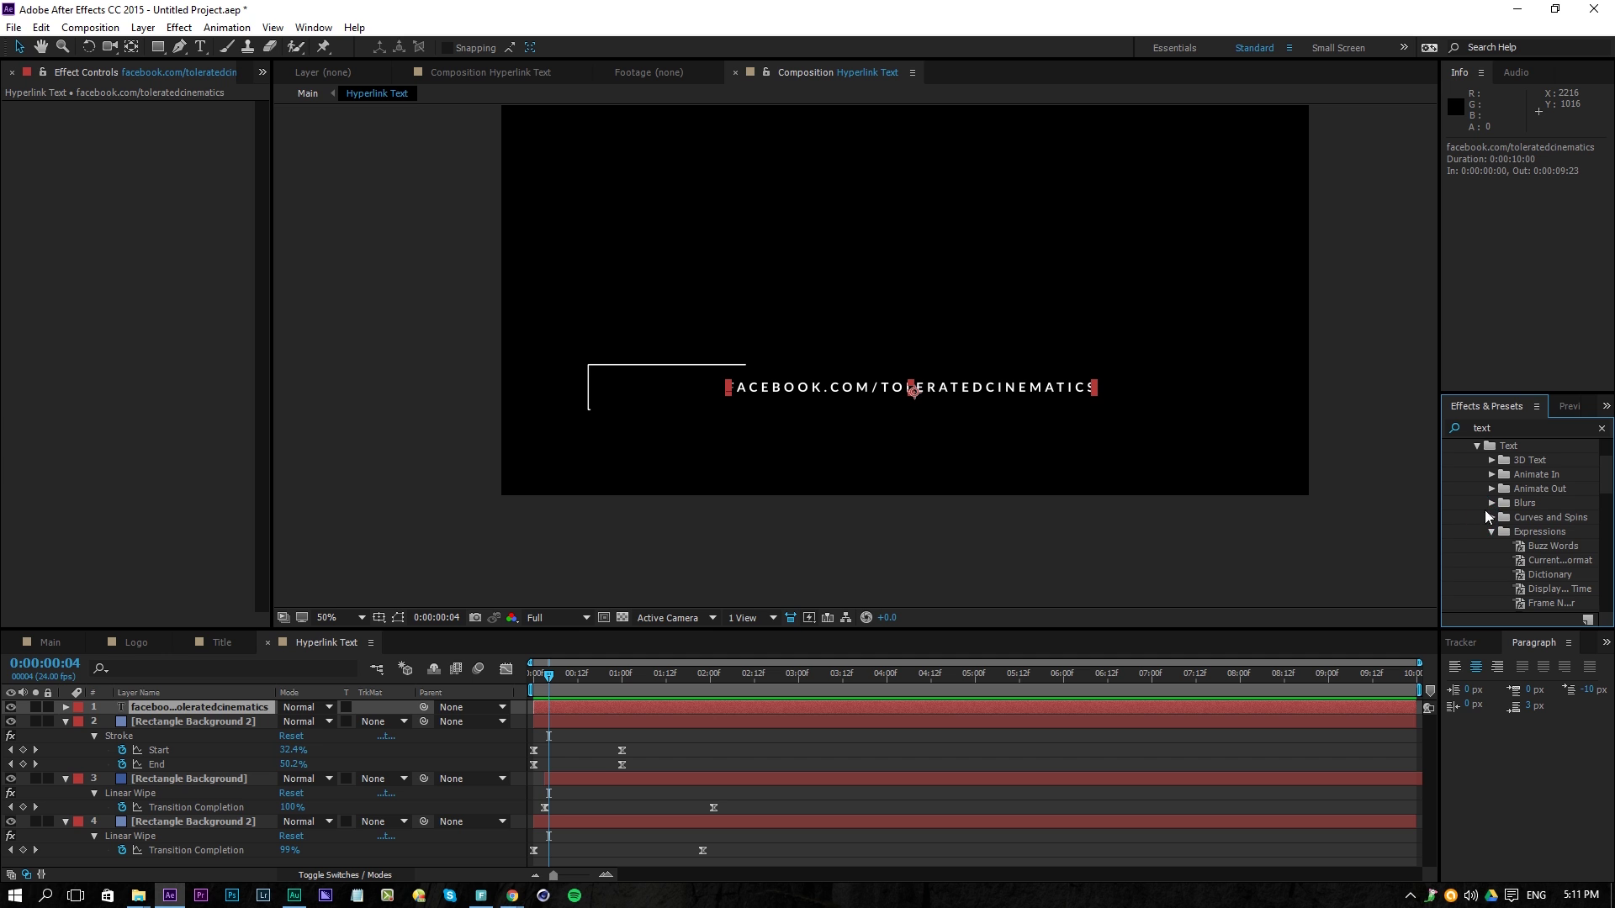
left_click(1492, 474)
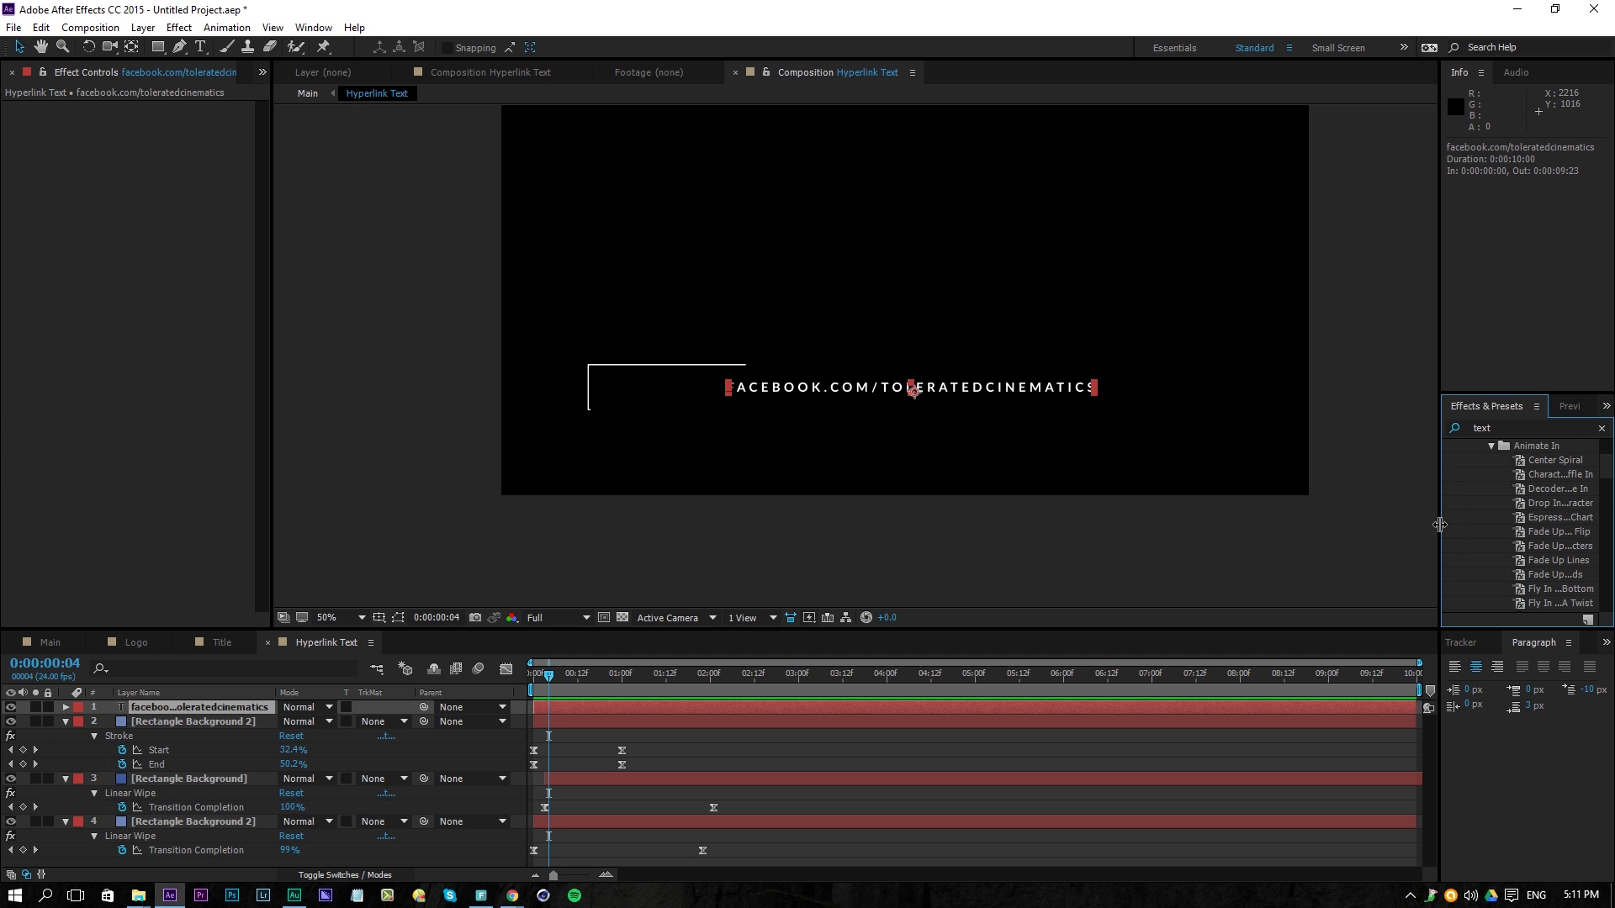
left_click_drag(1440, 524, 1310, 550)
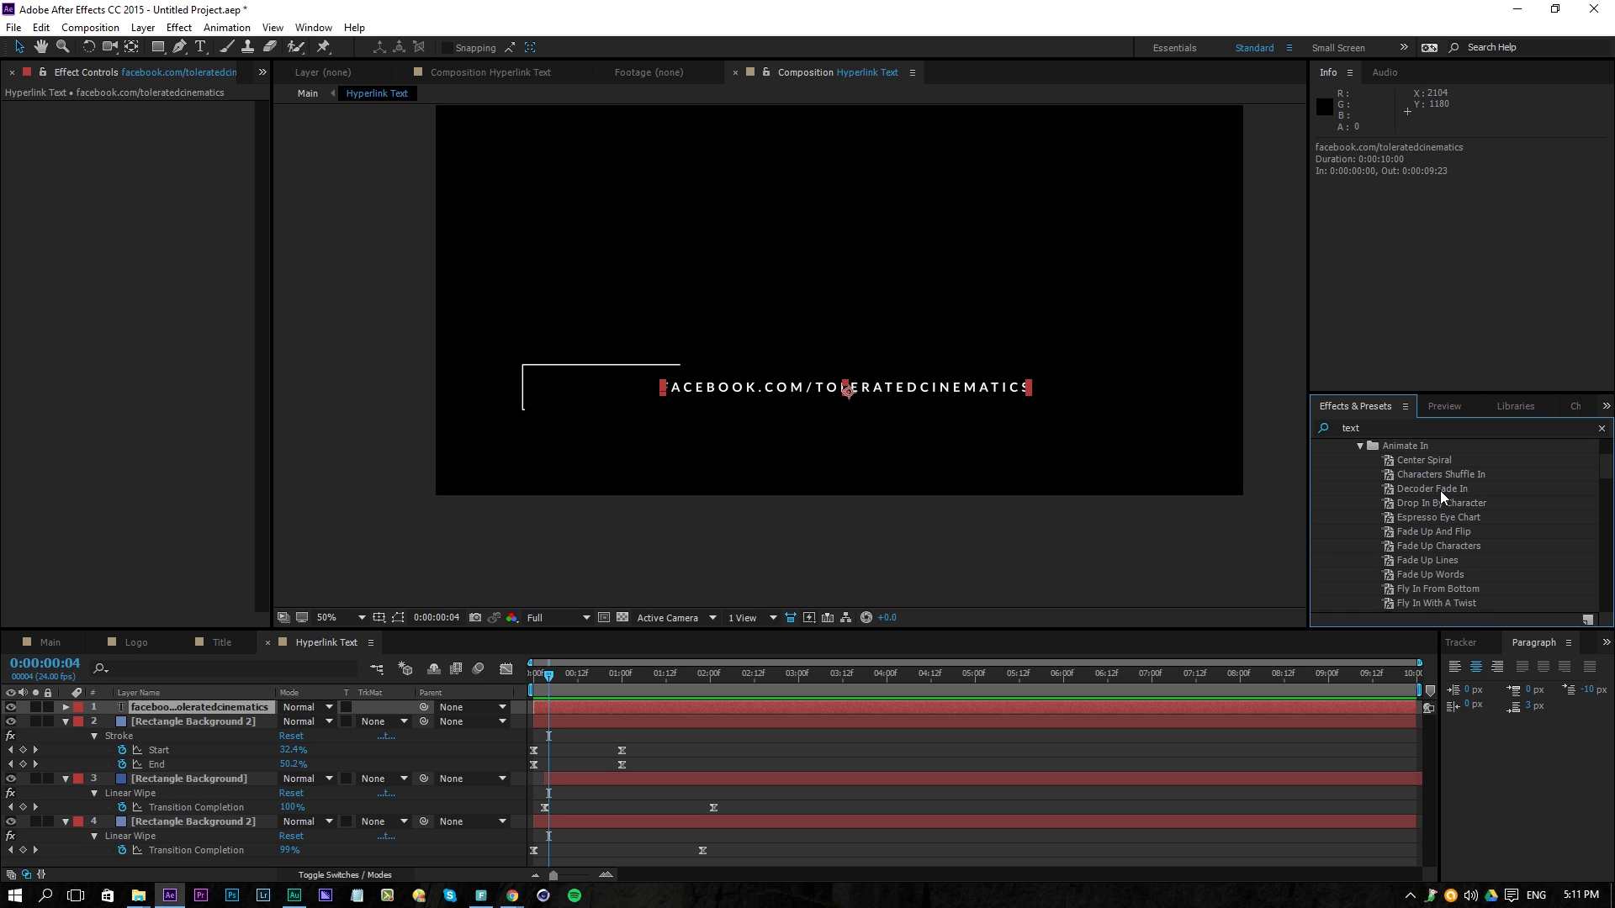
scroll(1419, 504, "down", 3)
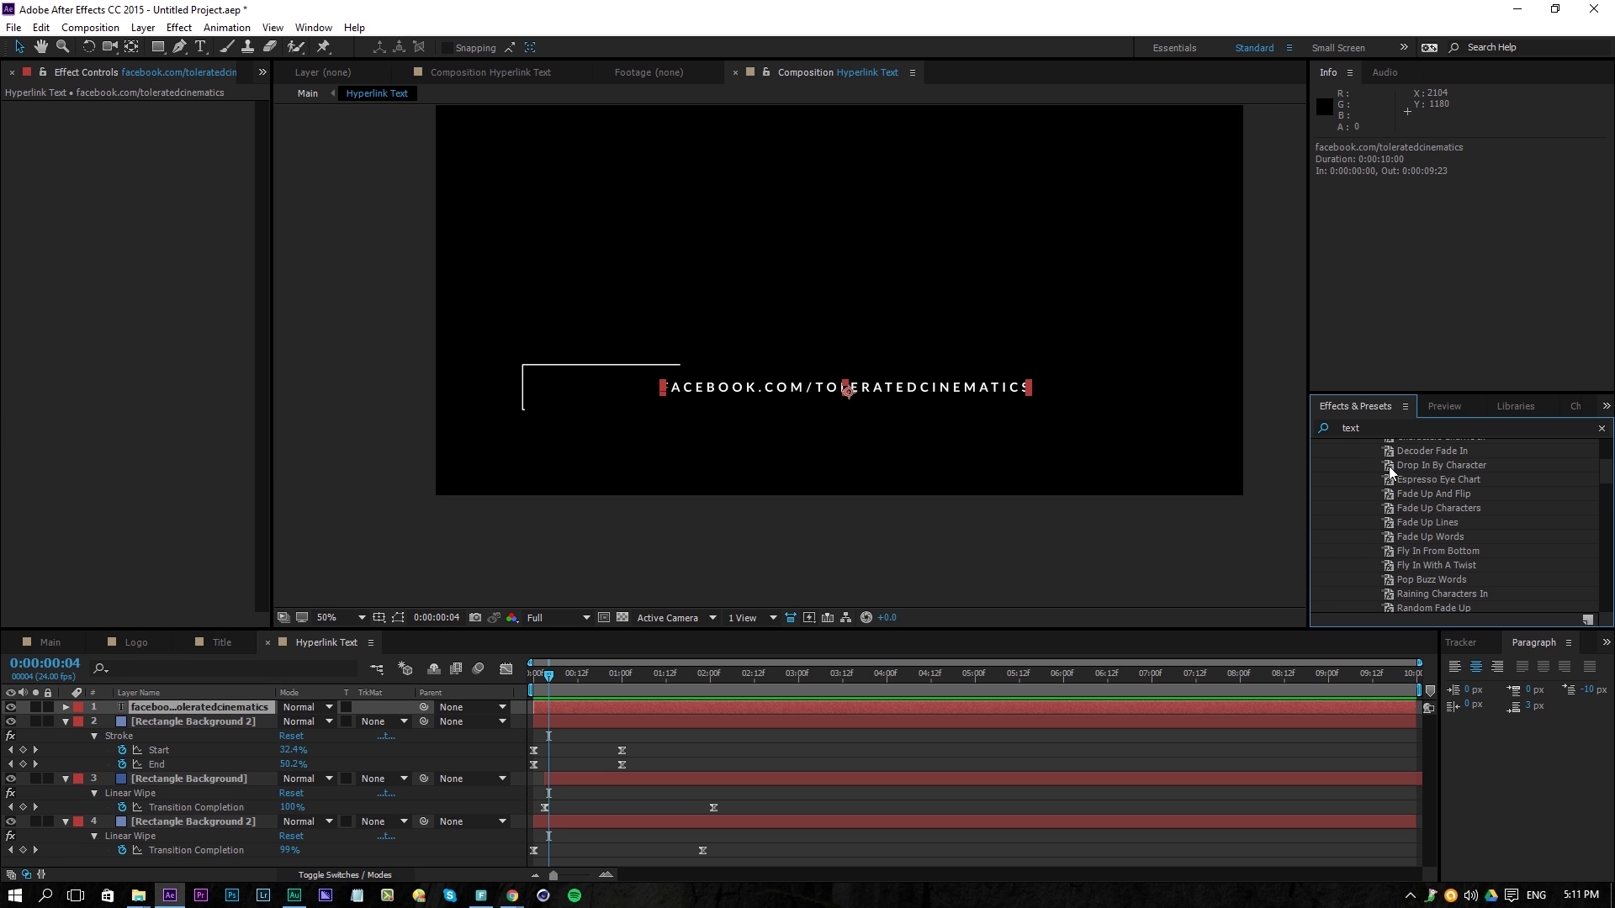
left_click_drag(1421, 510, 195, 708)
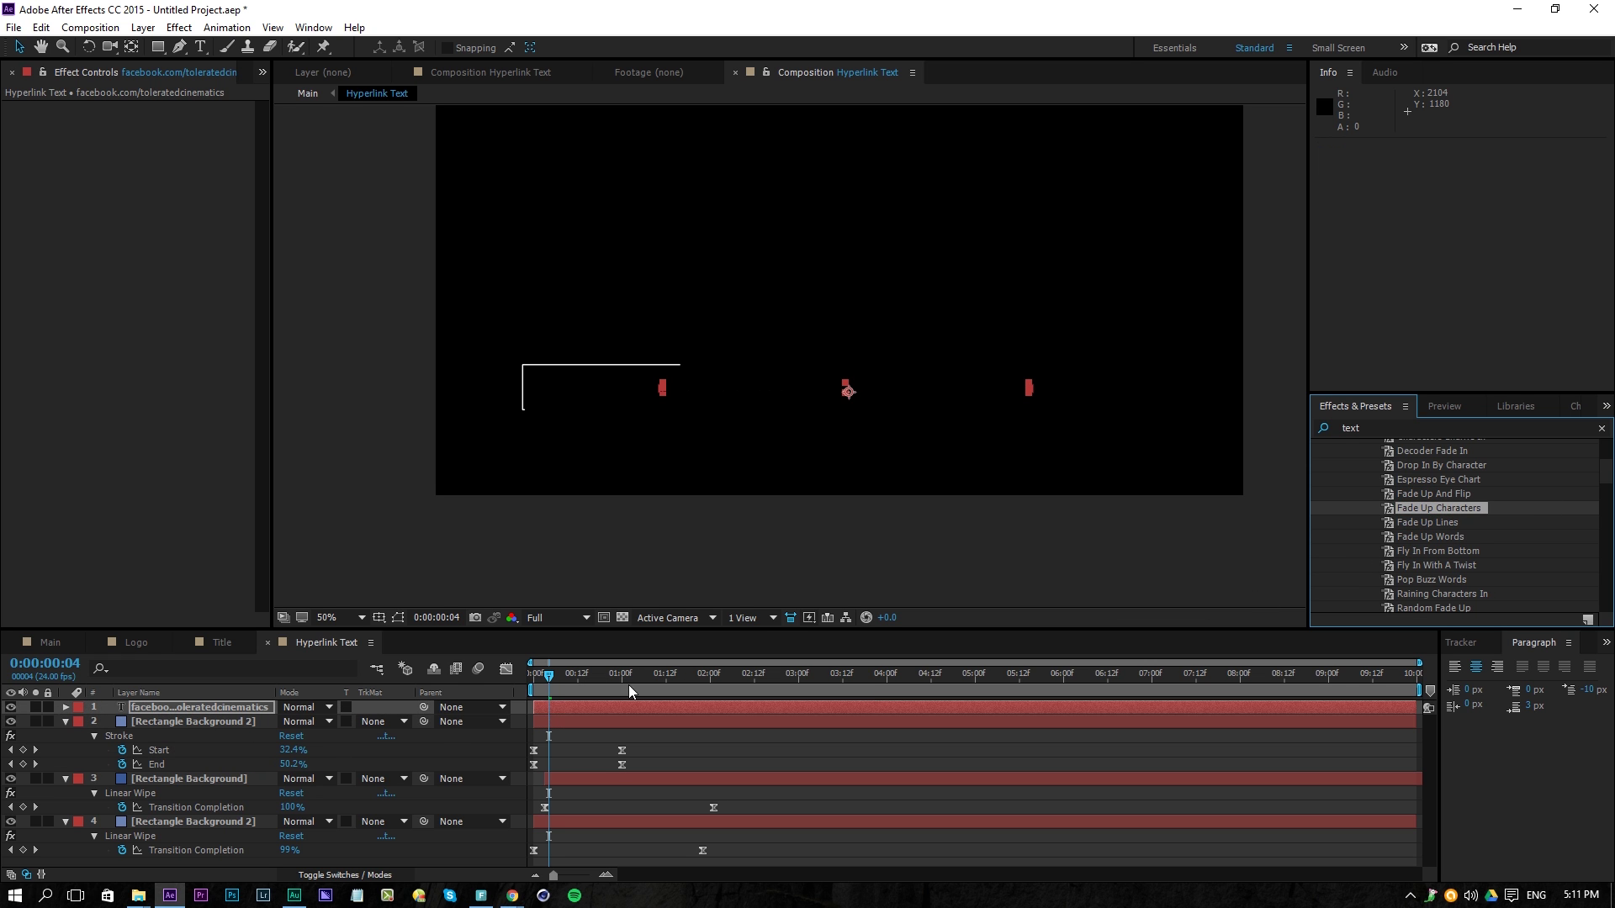
Reveal the URL text's Range Selector Start keyframes, move them to the first frame and about one second, and preview
left_click(566, 707)
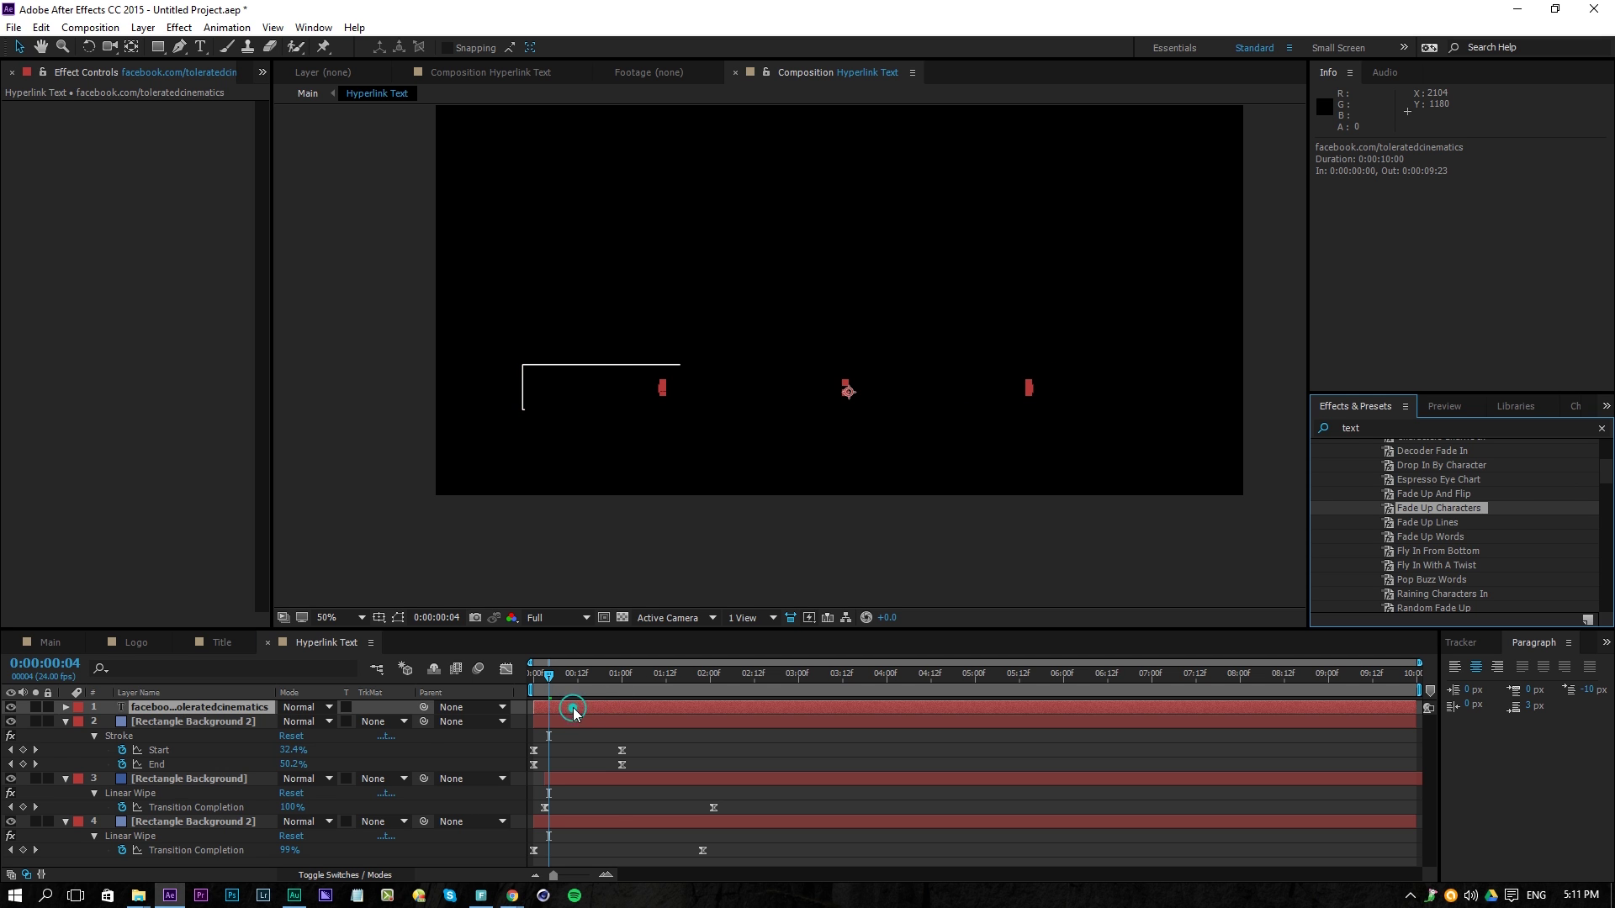
key("u")
left_click(768, 735)
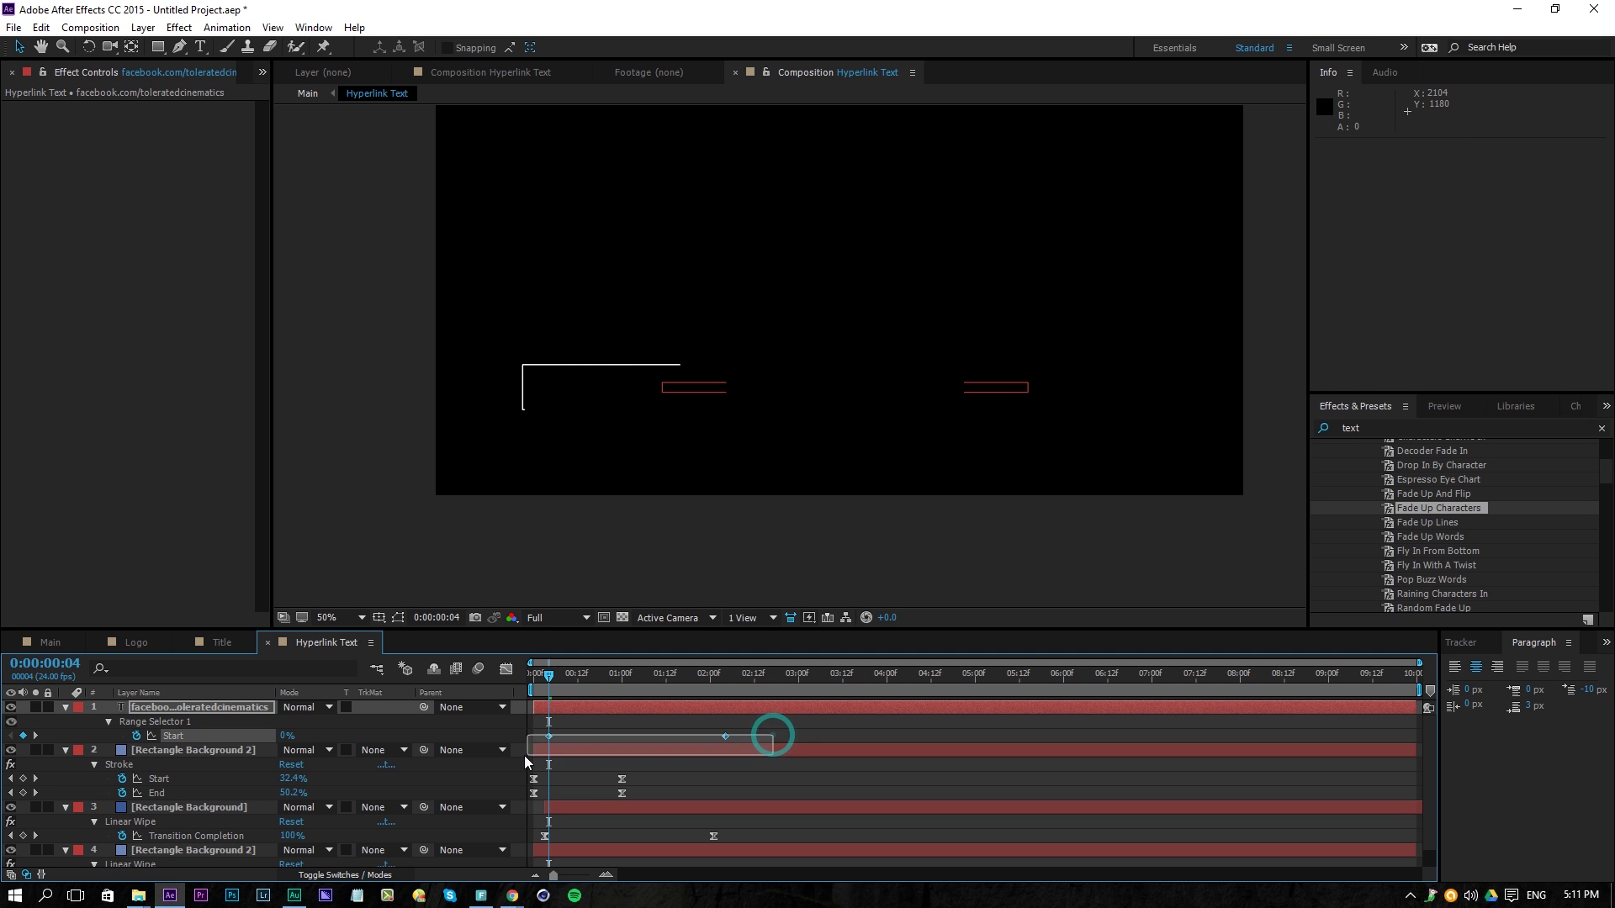
left_click(549, 736)
left_click_drag(547, 739, 536, 747)
left_click(677, 721)
left_click_drag(710, 736, 616, 761)
left_click(558, 674)
key("space")
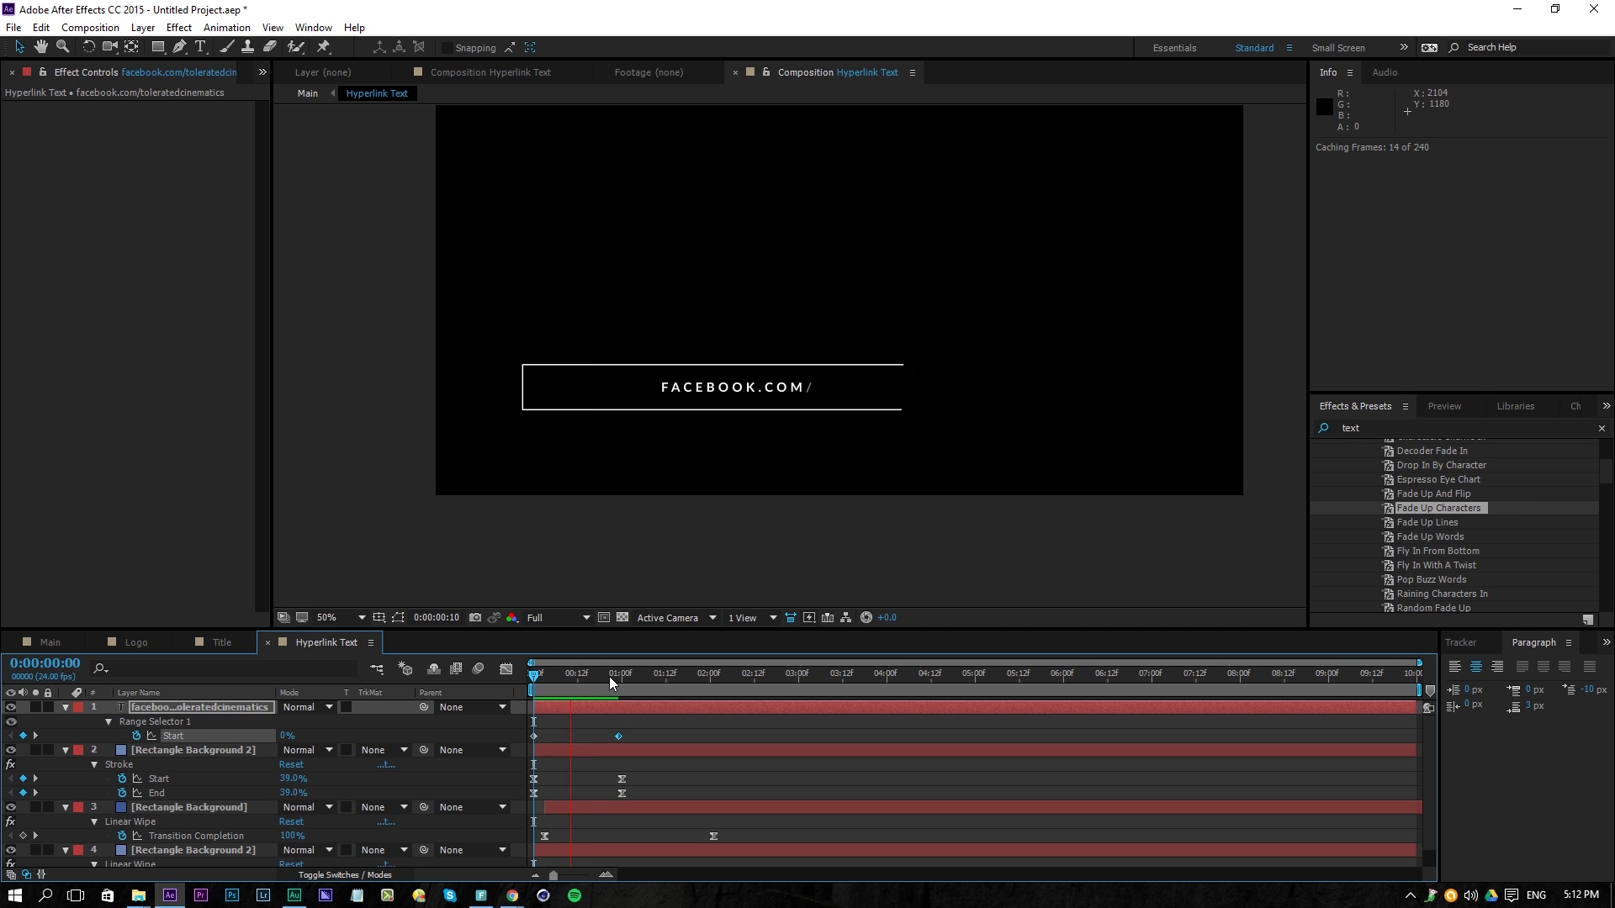
Move the last Start keyframe to 0:00:01:07, apply Easy Ease, adjust its curve in the Graph Editor, and preview
left_click(645, 677)
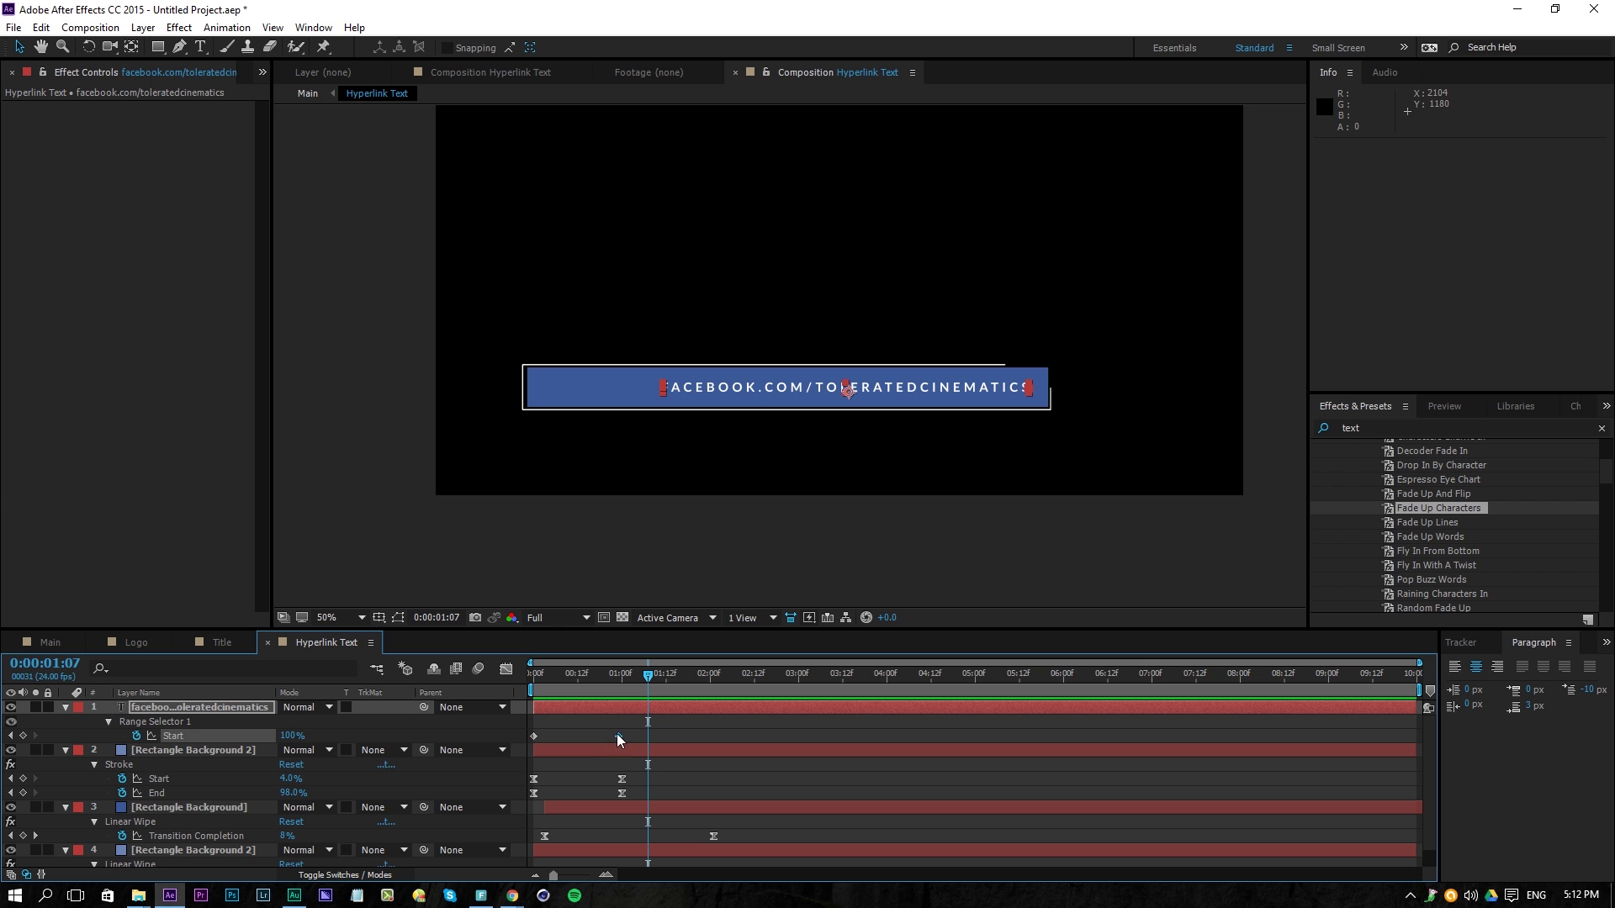
left_click_drag(621, 741, 648, 745)
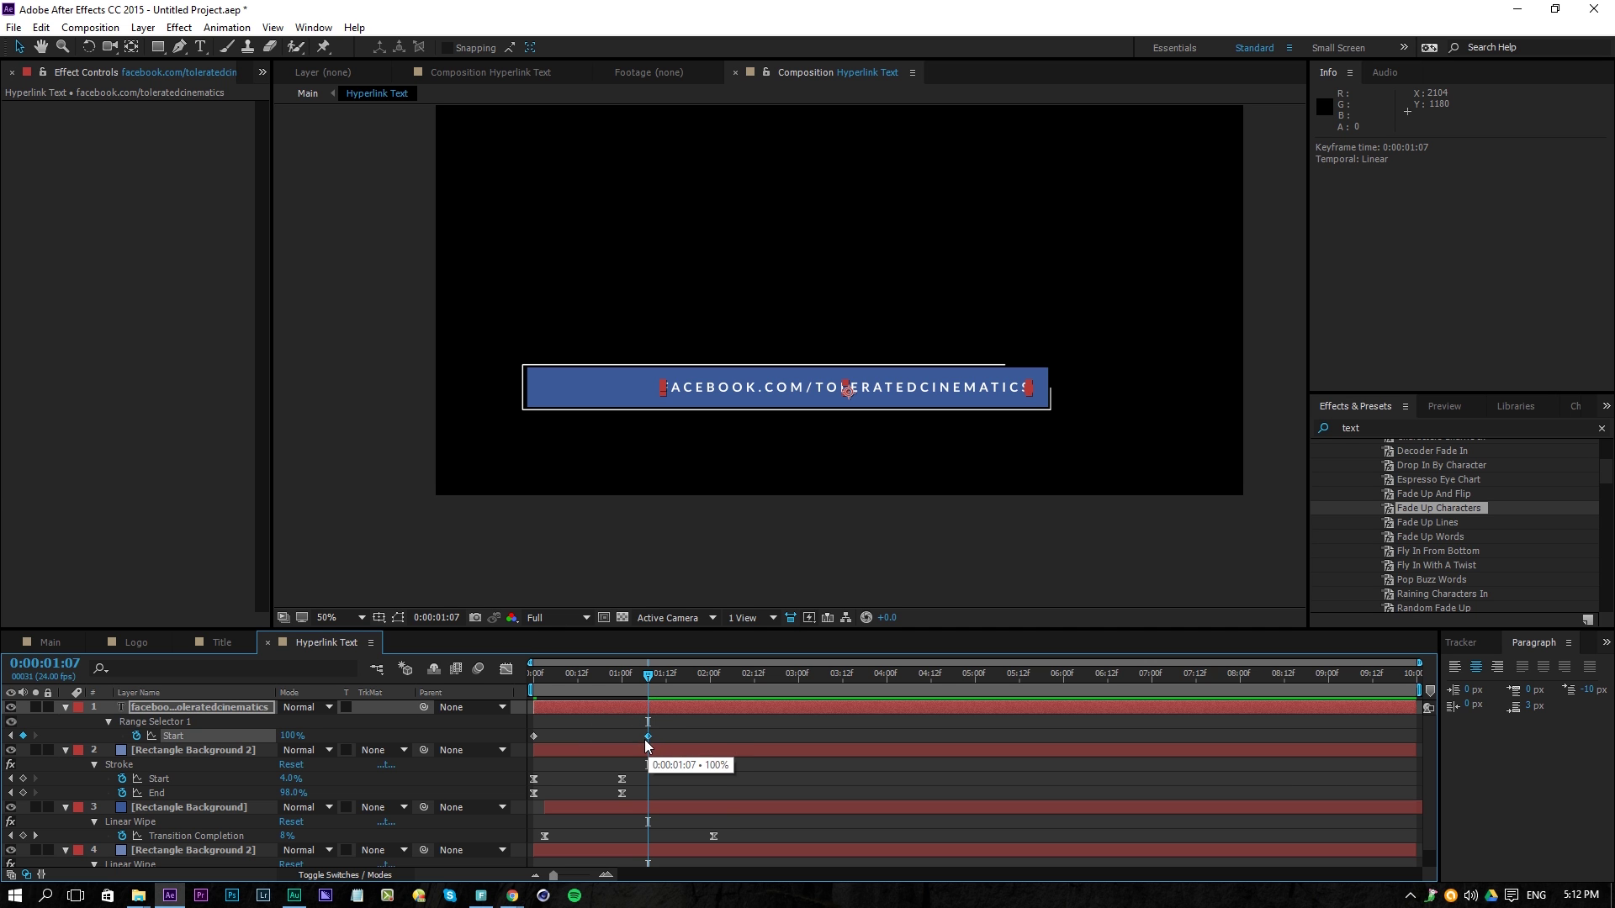
right_click(647, 740)
mouse_move(648, 719)
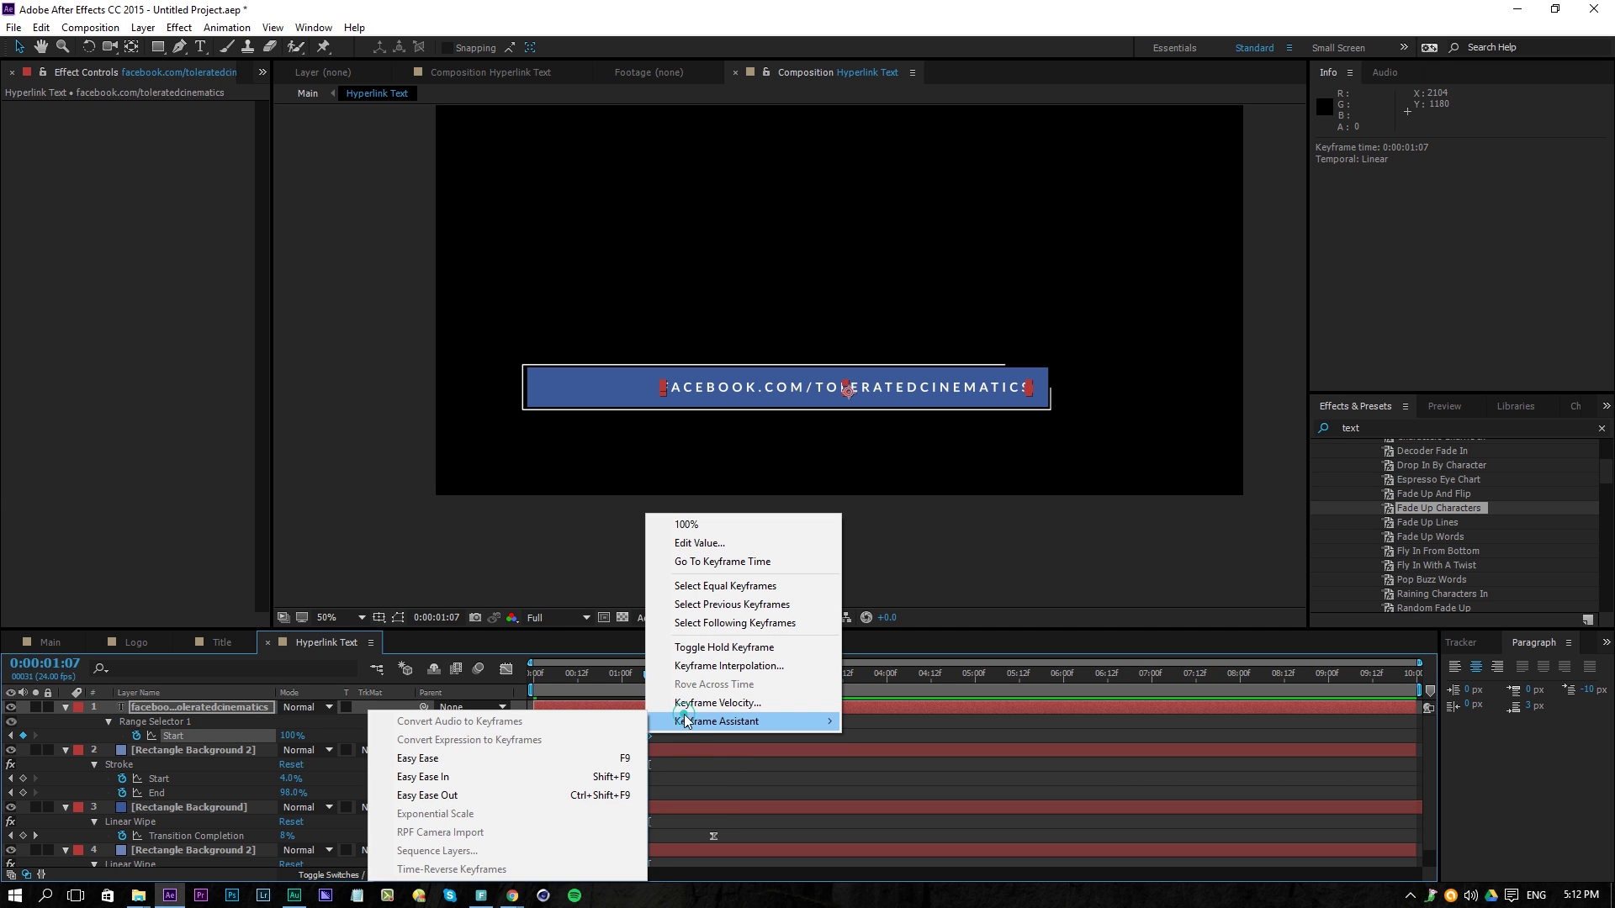
left_click(530, 759)
left_click(507, 669)
left_click_drag(627, 812, 611, 816)
left_click(506, 669)
key("space")
key("space")
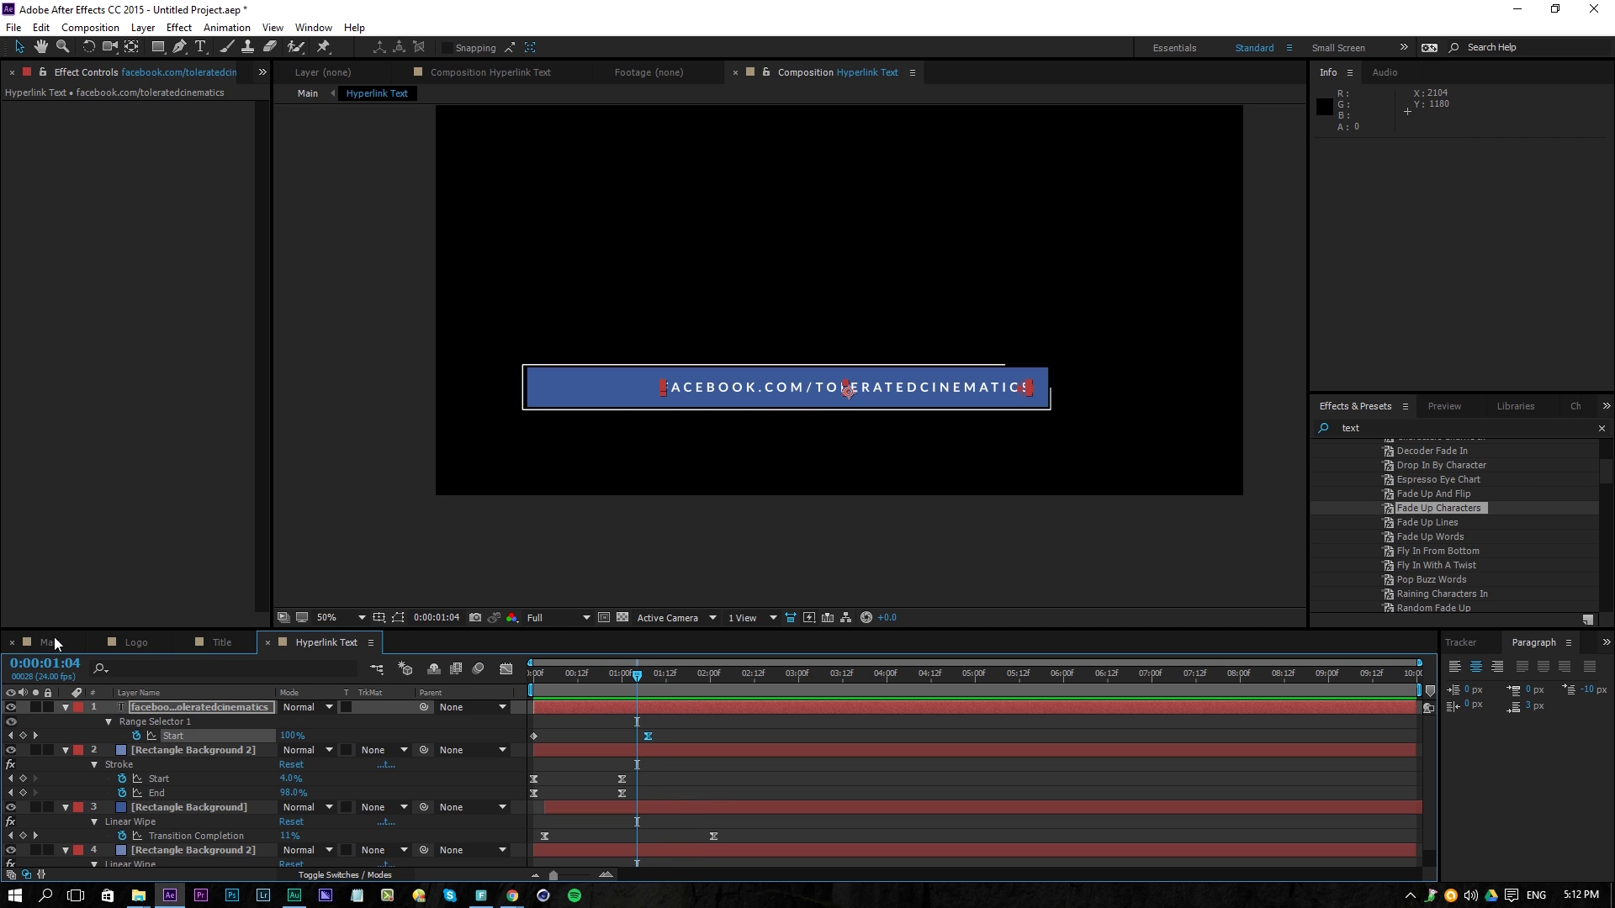
Preview the URL text's fade-in within the Main composition, then return to the first frame
left_click(51, 643)
key("space")
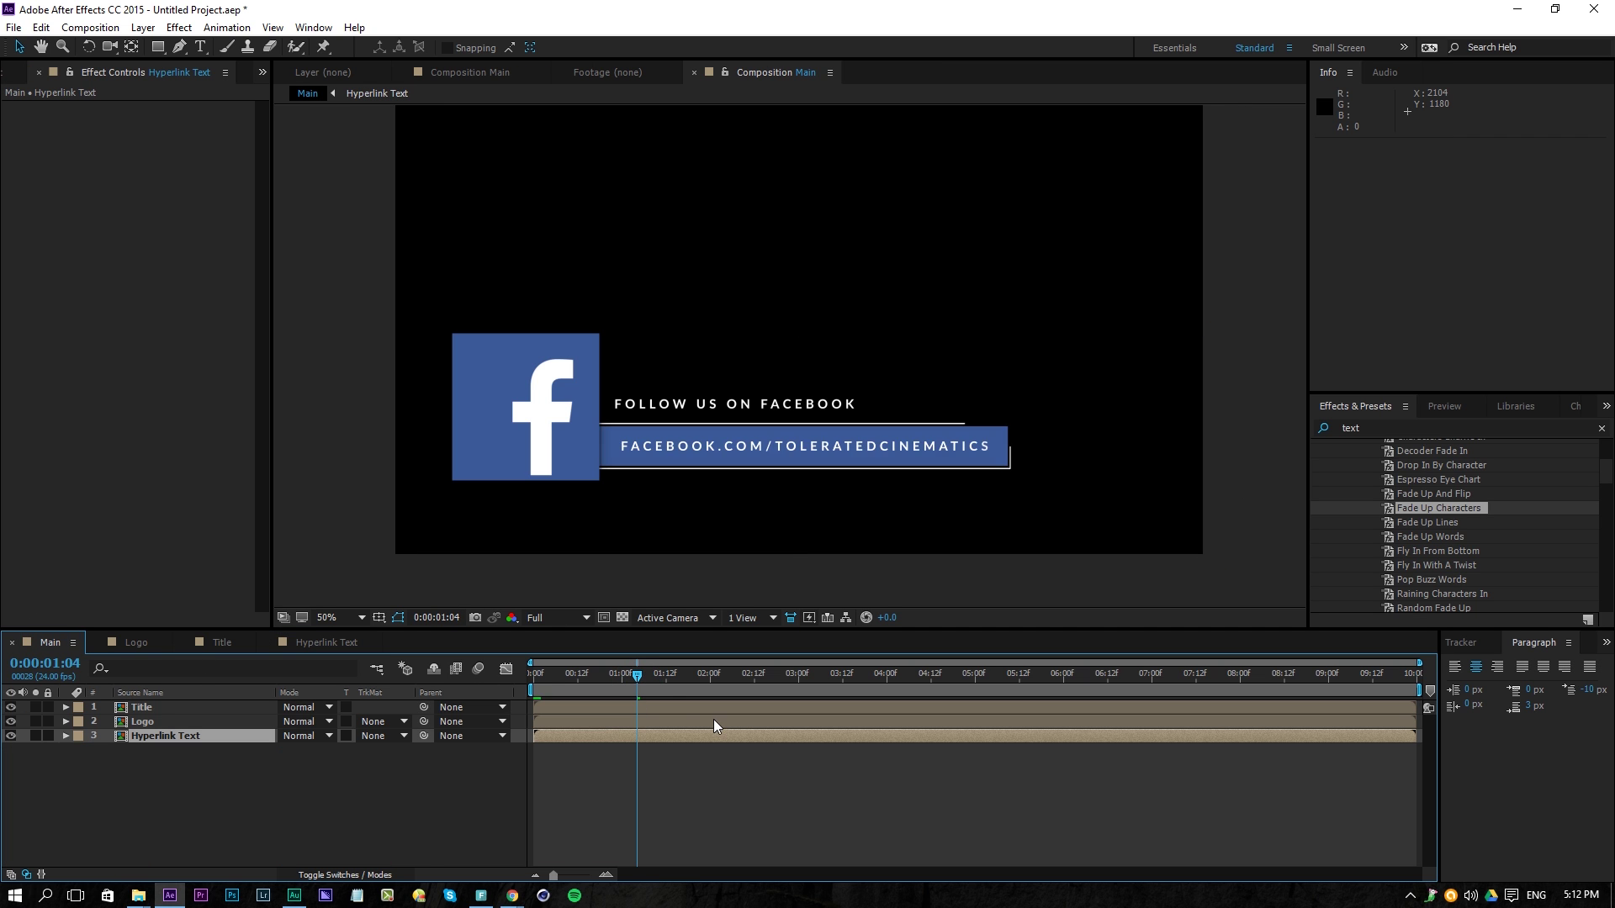
key("space")
key("Home")
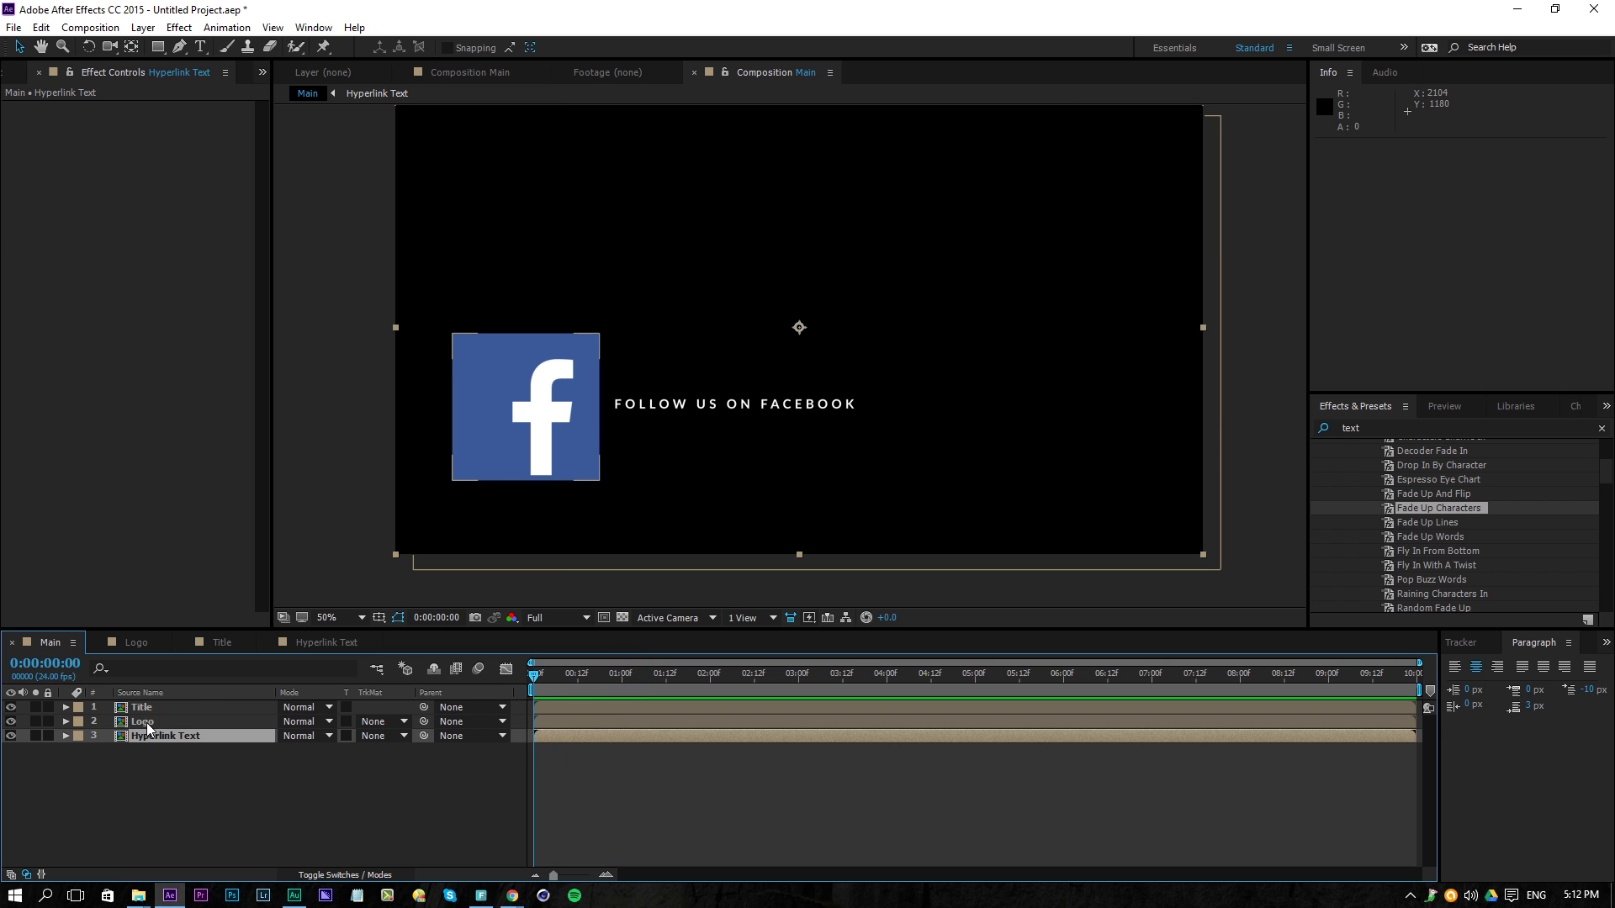
Move to 0:00:02:15 in Main and scale the Logo layer to 70%
left_click(144, 724)
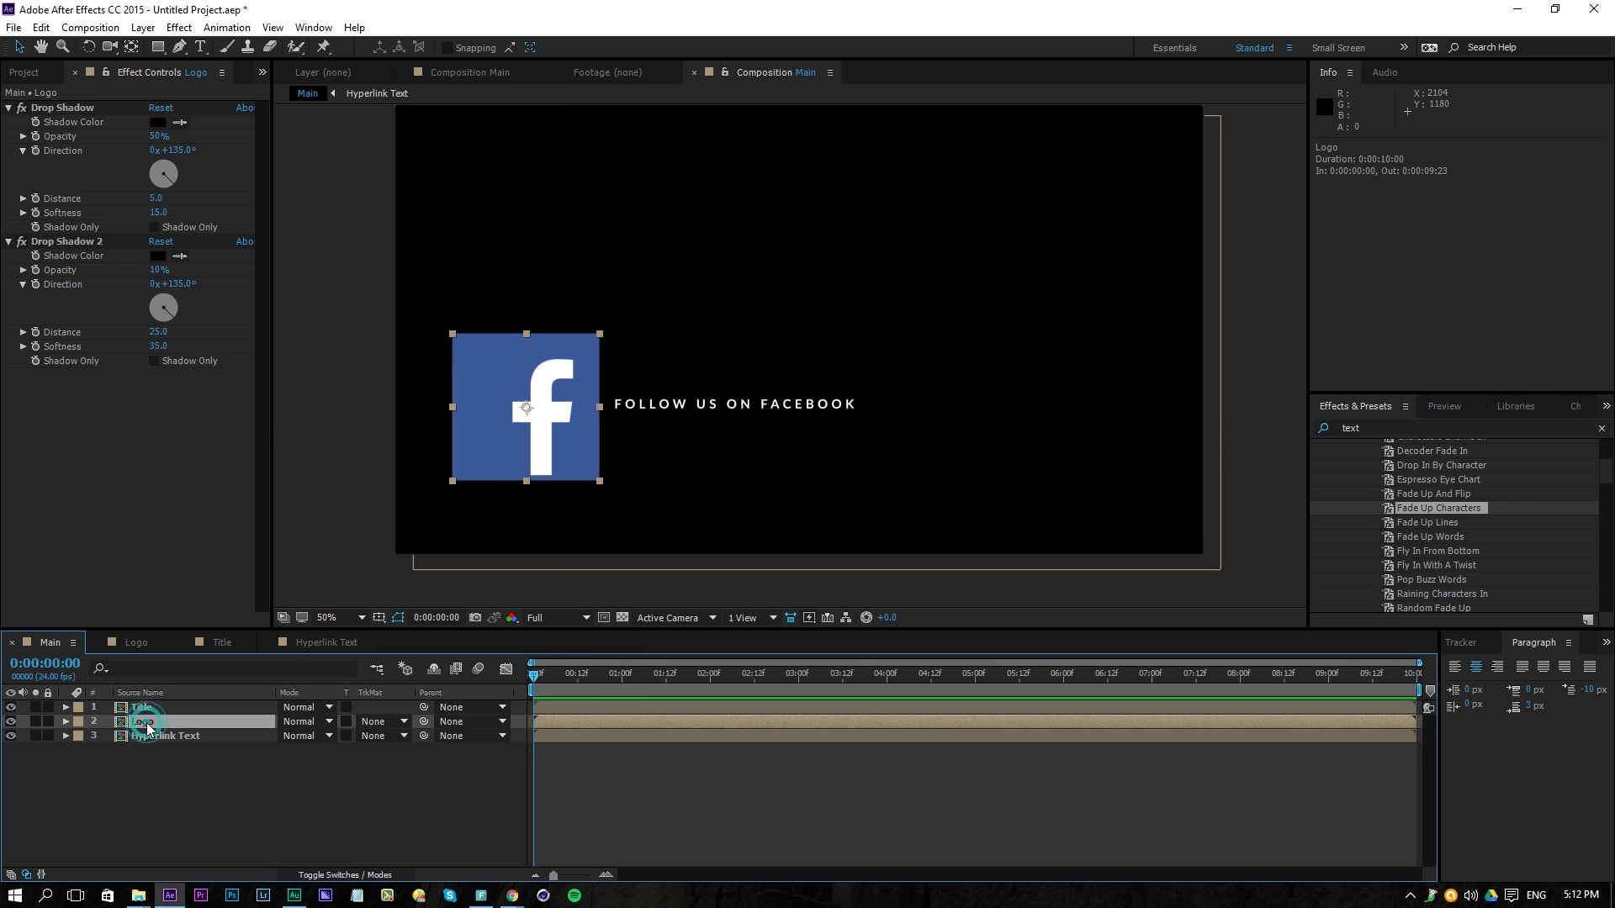
left_click_drag(535, 674, 767, 683)
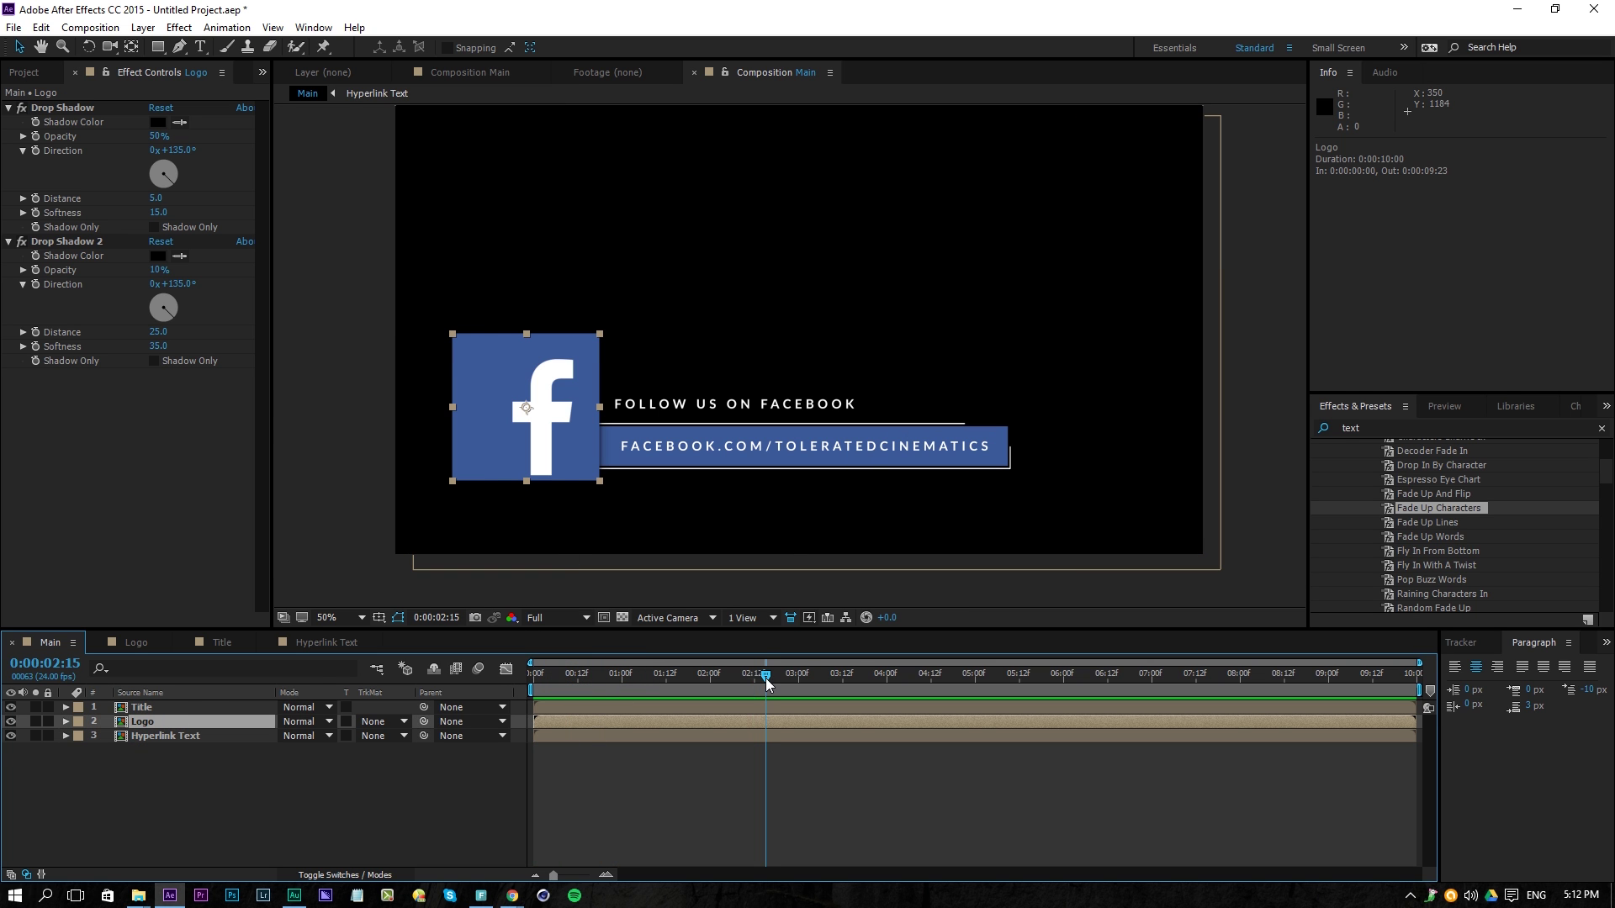
left_click_drag(536, 457, 535, 475)
key("s")
left_click_drag(318, 736, 311, 735)
left_click(311, 735)
type("70")
key("Return")
Reposition the Logo layer down and to the right over the URL bar, to 350.1, 791.9
left_click_drag(545, 444, 546, 452)
key("Up")
key("Up")
key("Up")
key("Up")
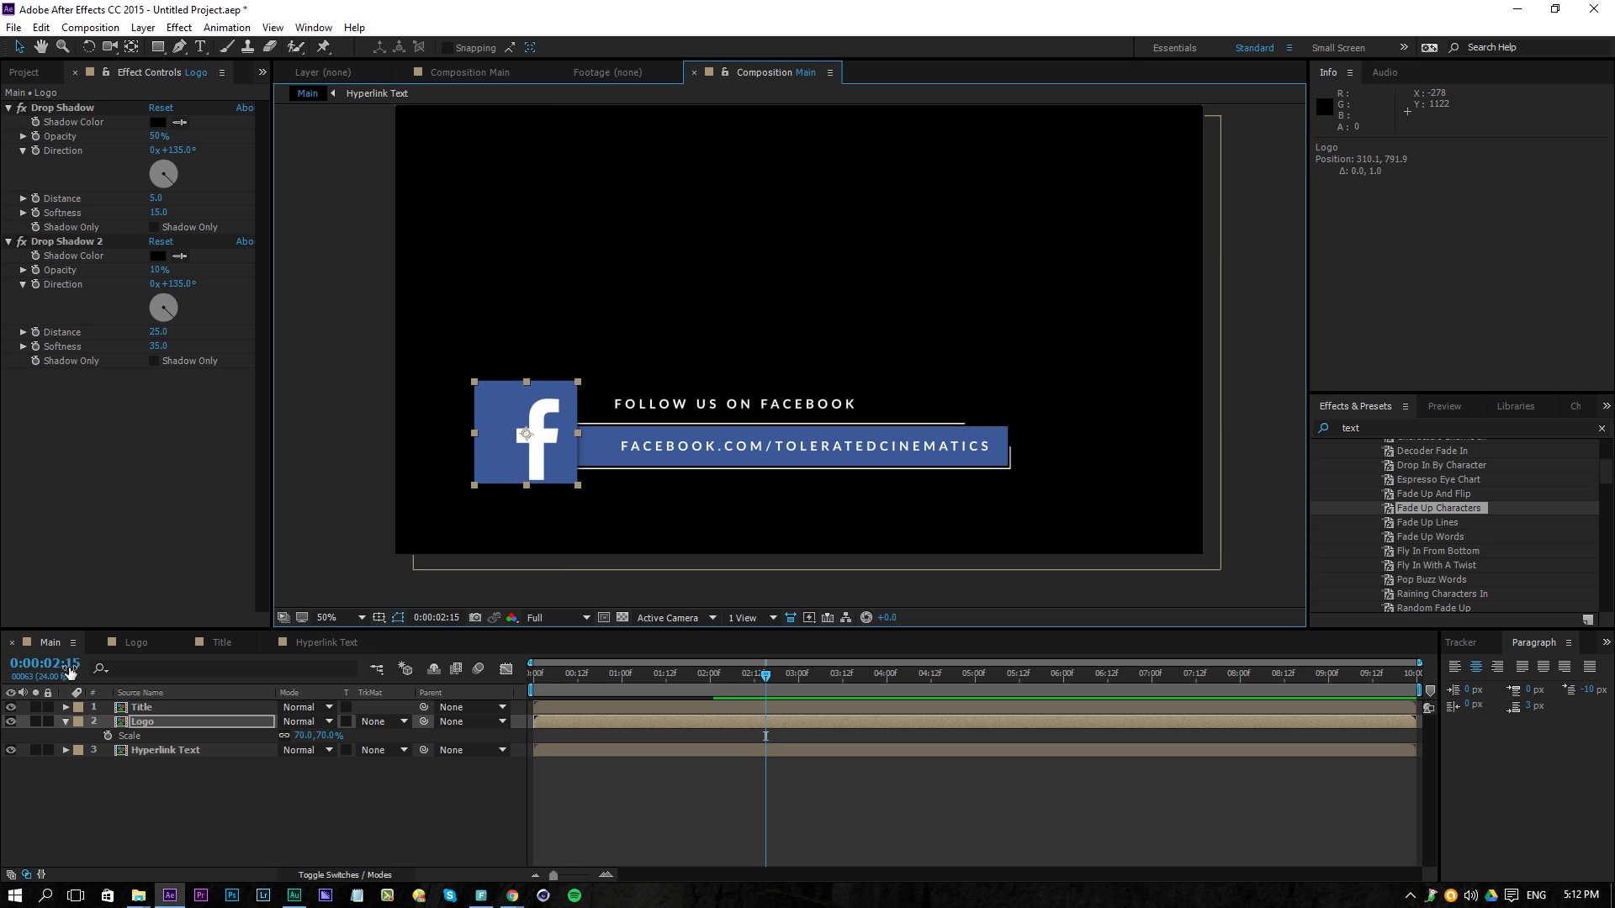
key("Down")
key("Down")
key("shift+Right")
key("shift+Right")
key("shift+Right")
key("shift+Right")
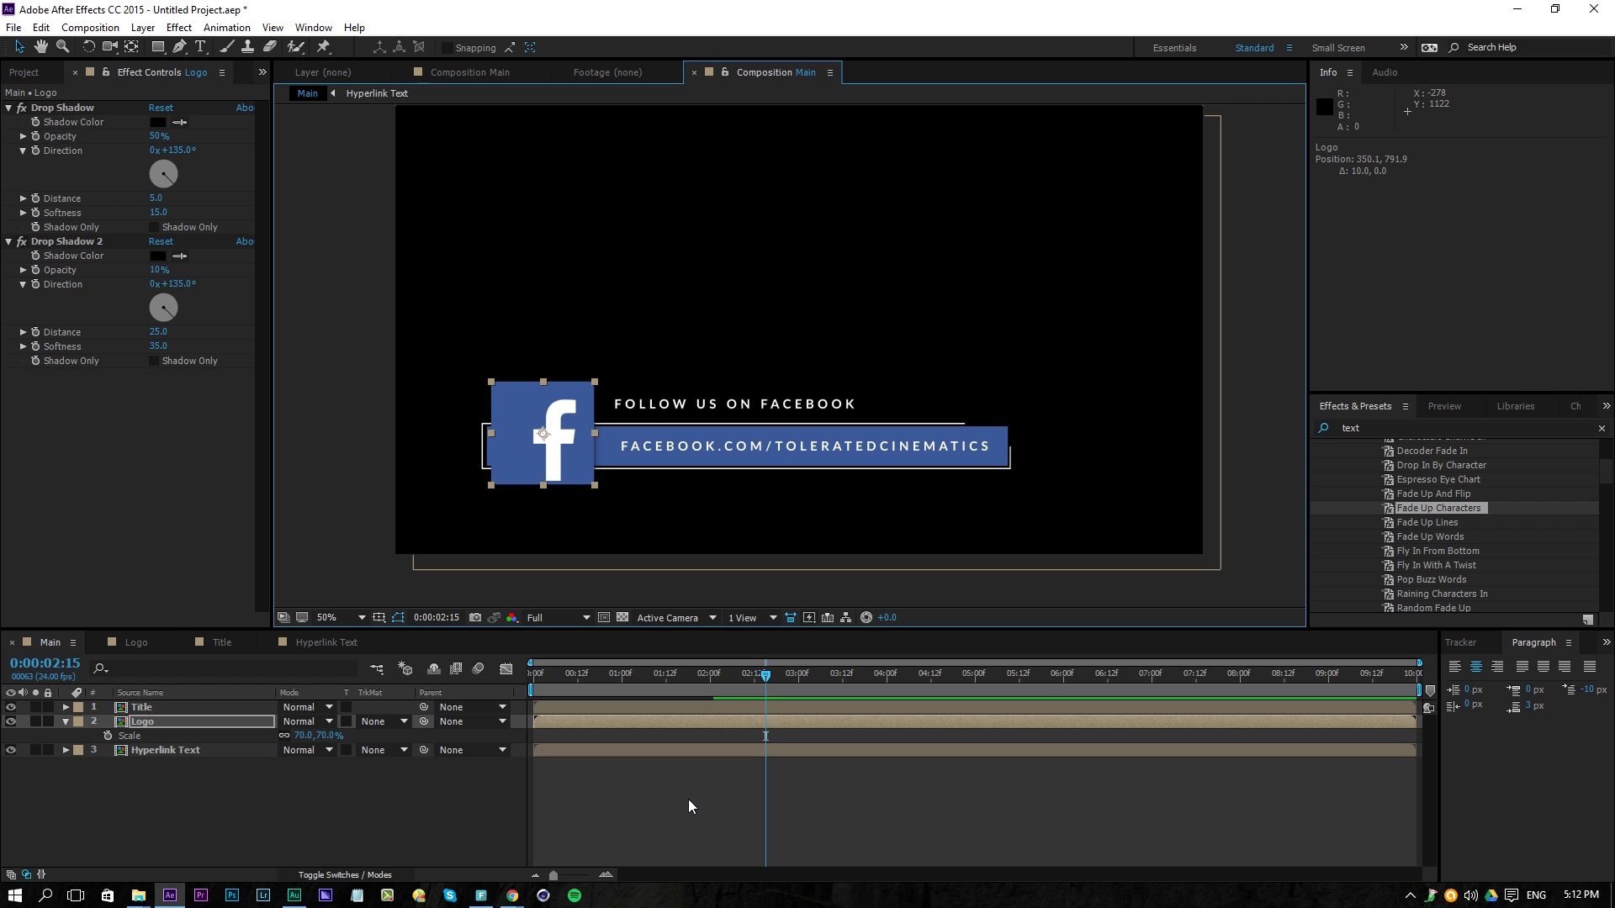
left_click(683, 797)
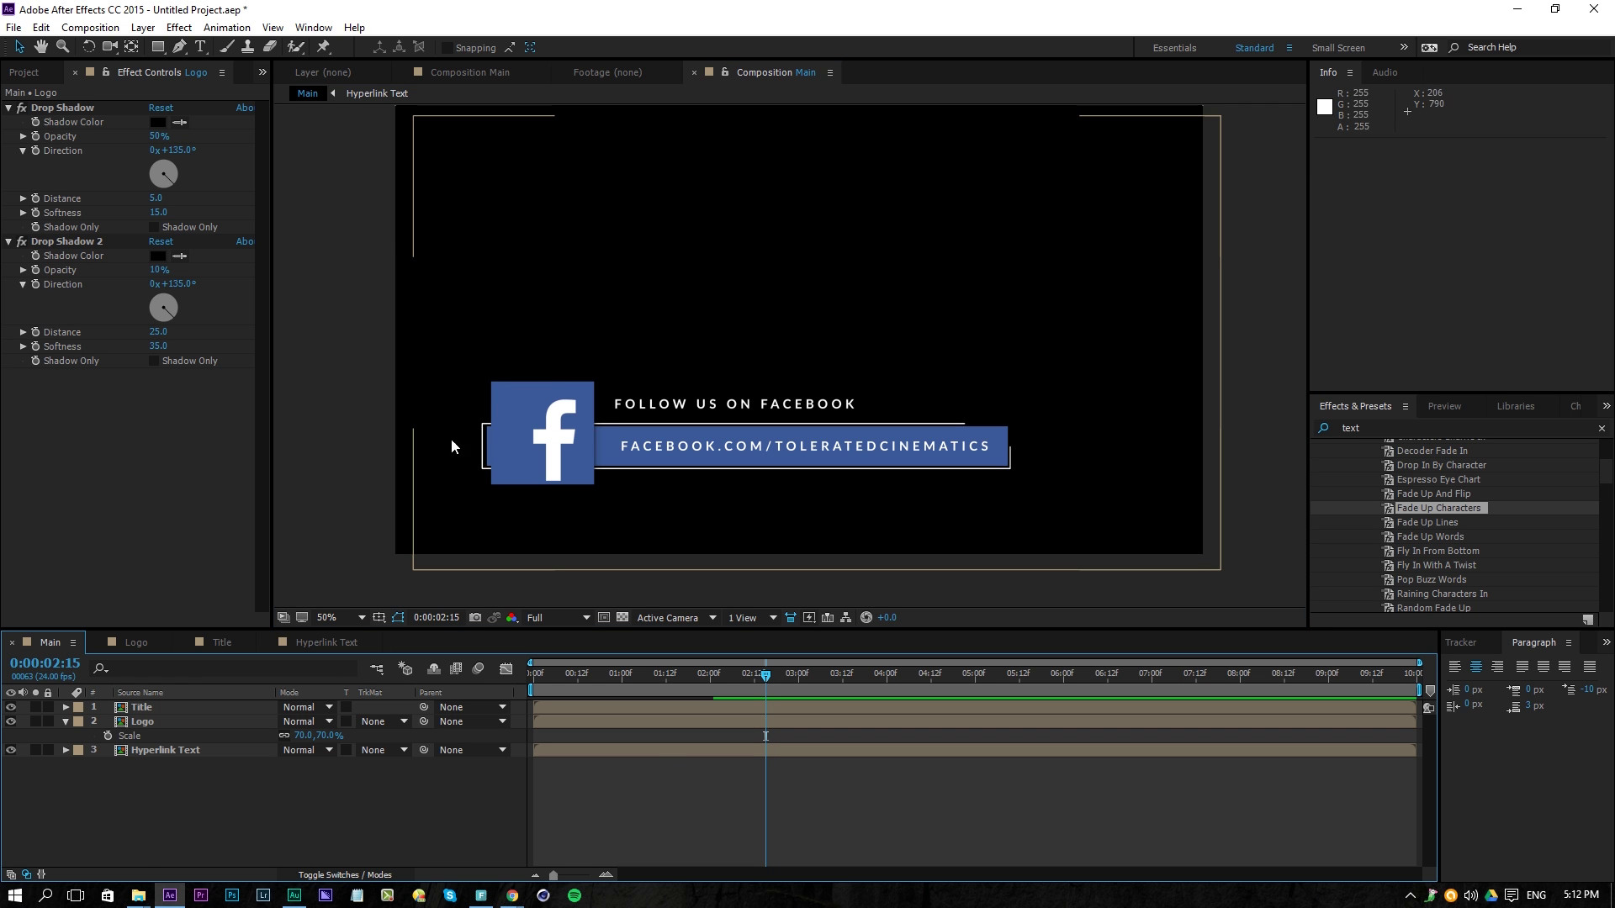
Open the Hyperlink Text composition and reveal the masks of its three rectangle background layers
double_click(153, 753)
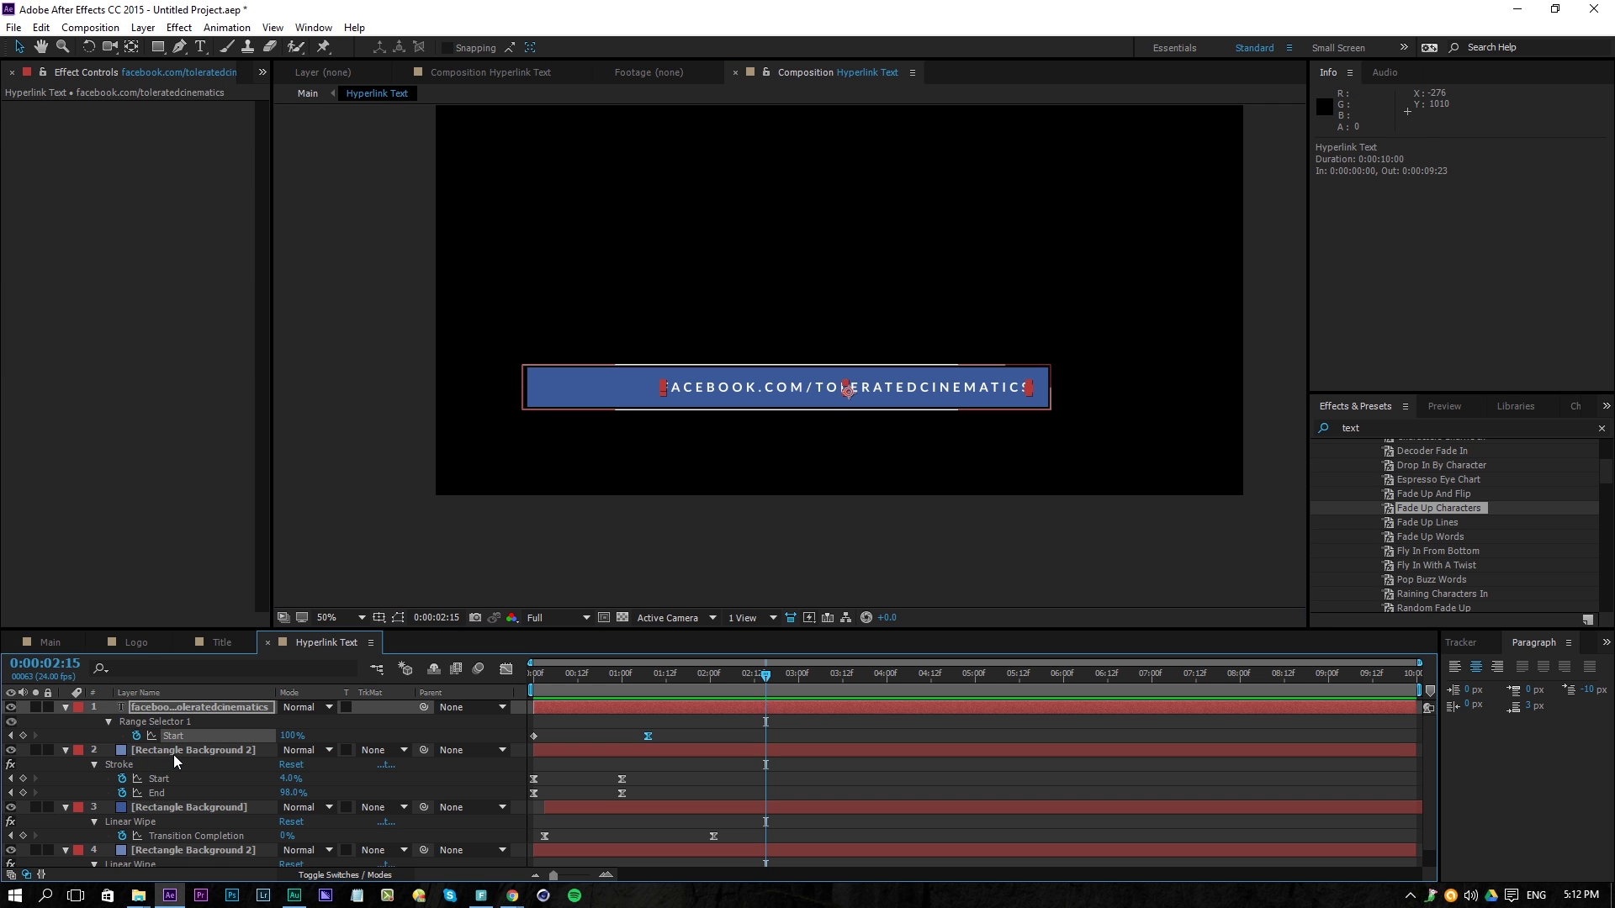
left_click(152, 751)
scroll(153, 751, "down", 1)
left_click(153, 842)
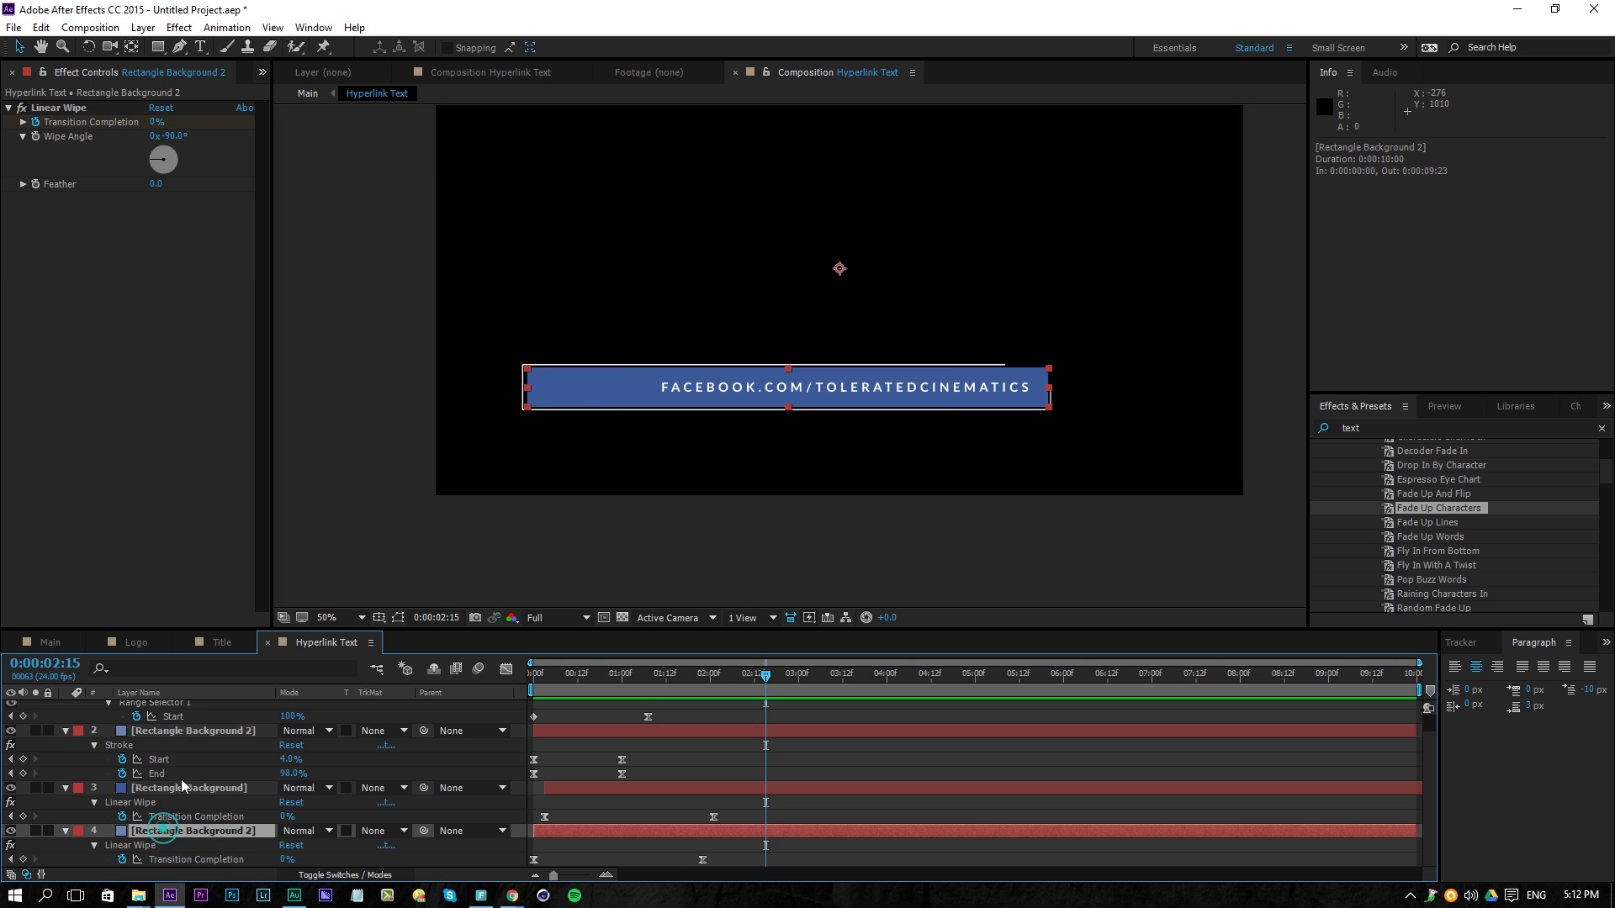
left_click(189, 730, "shift")
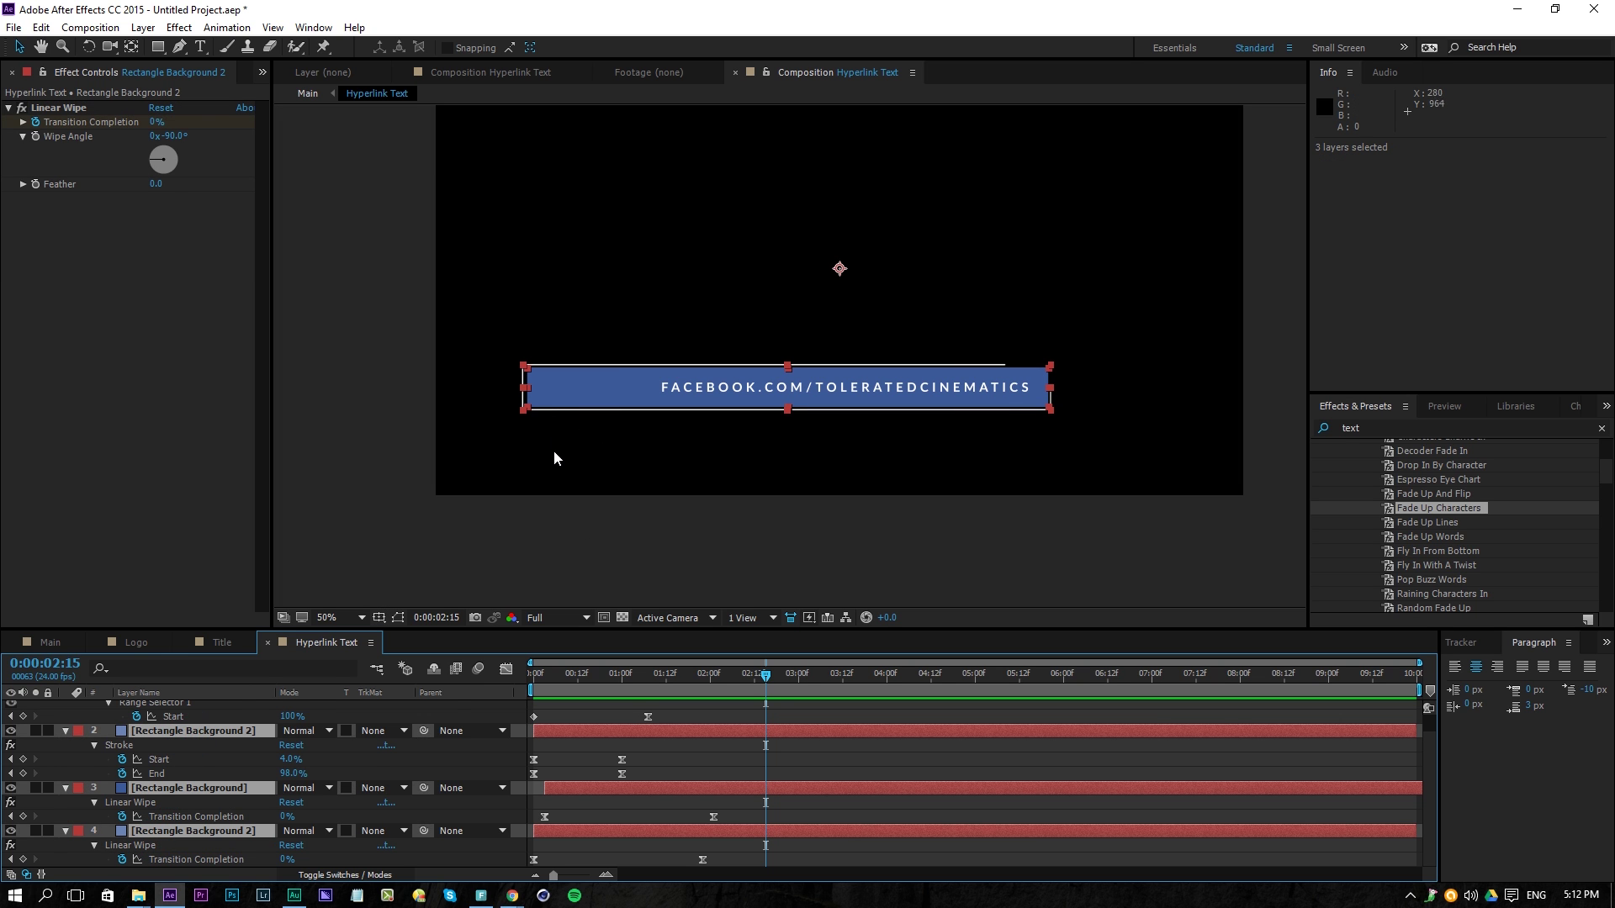
key("m")
Show mask paths in the viewer and try to select the left-edge points of all three background masks together
left_click(143, 759)
left_click(138, 803, "shift")
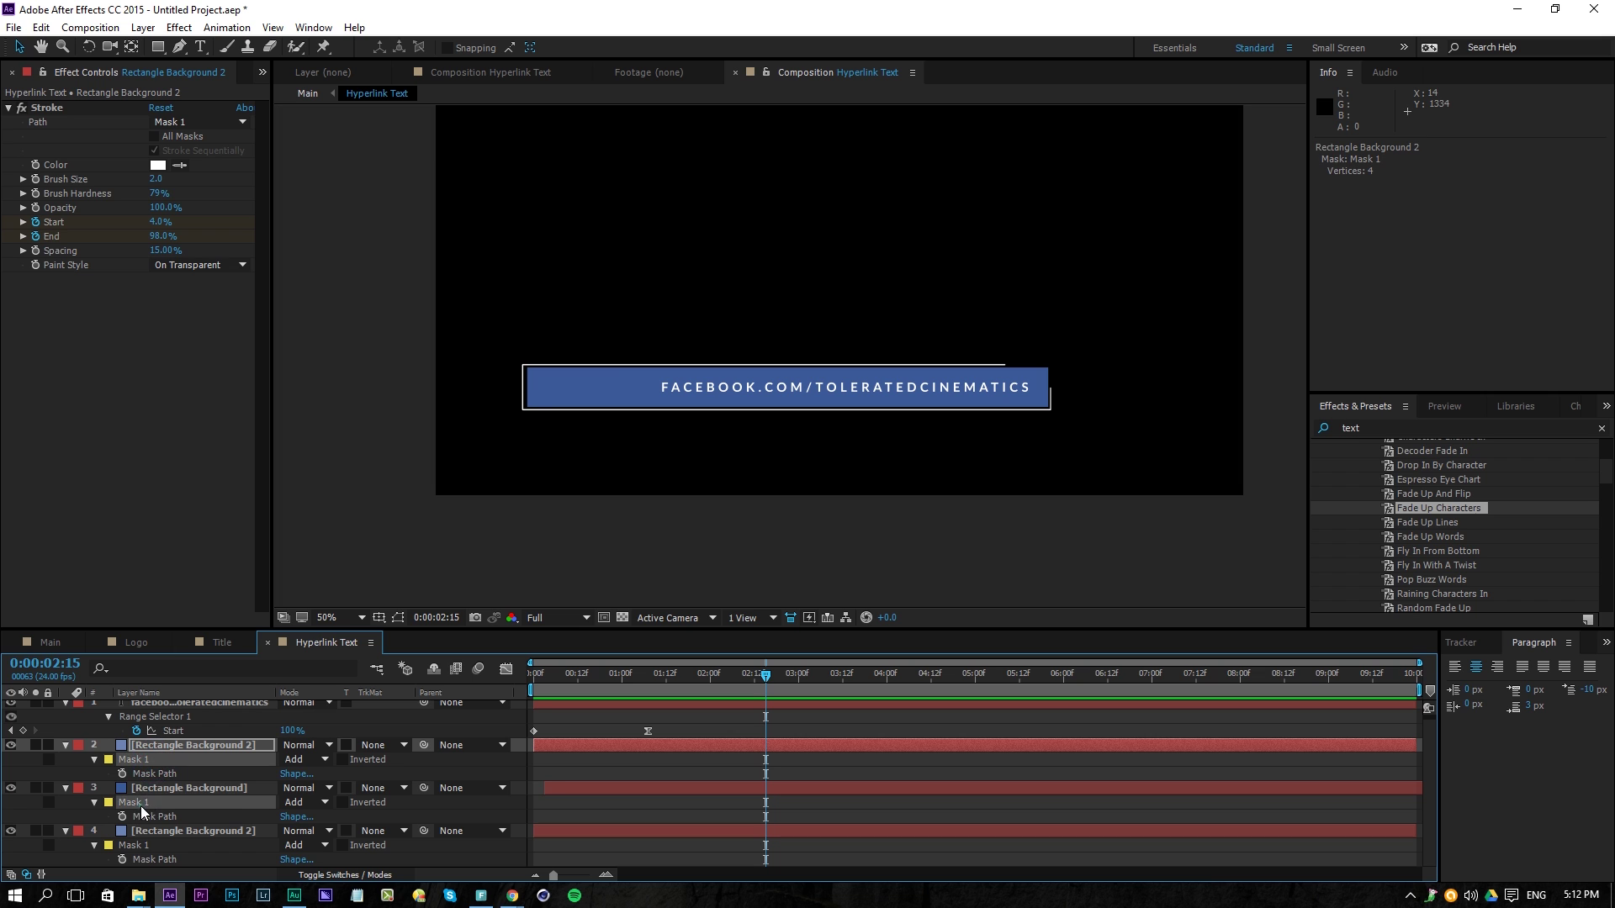
left_click(139, 845, "shift")
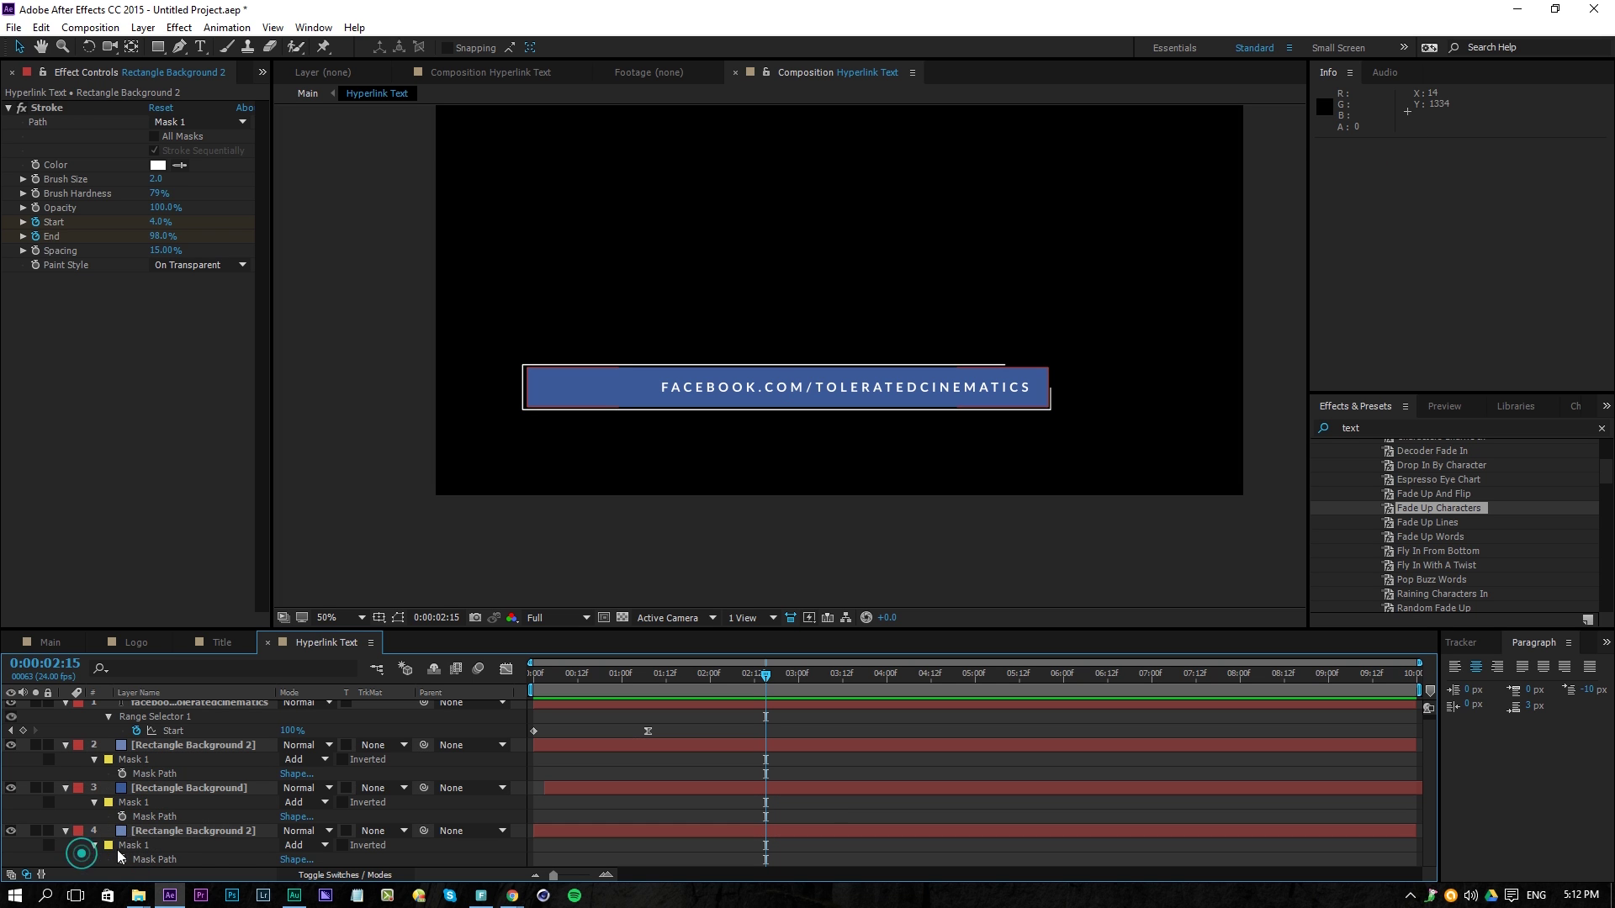
left_click(73, 854)
left_click(126, 843)
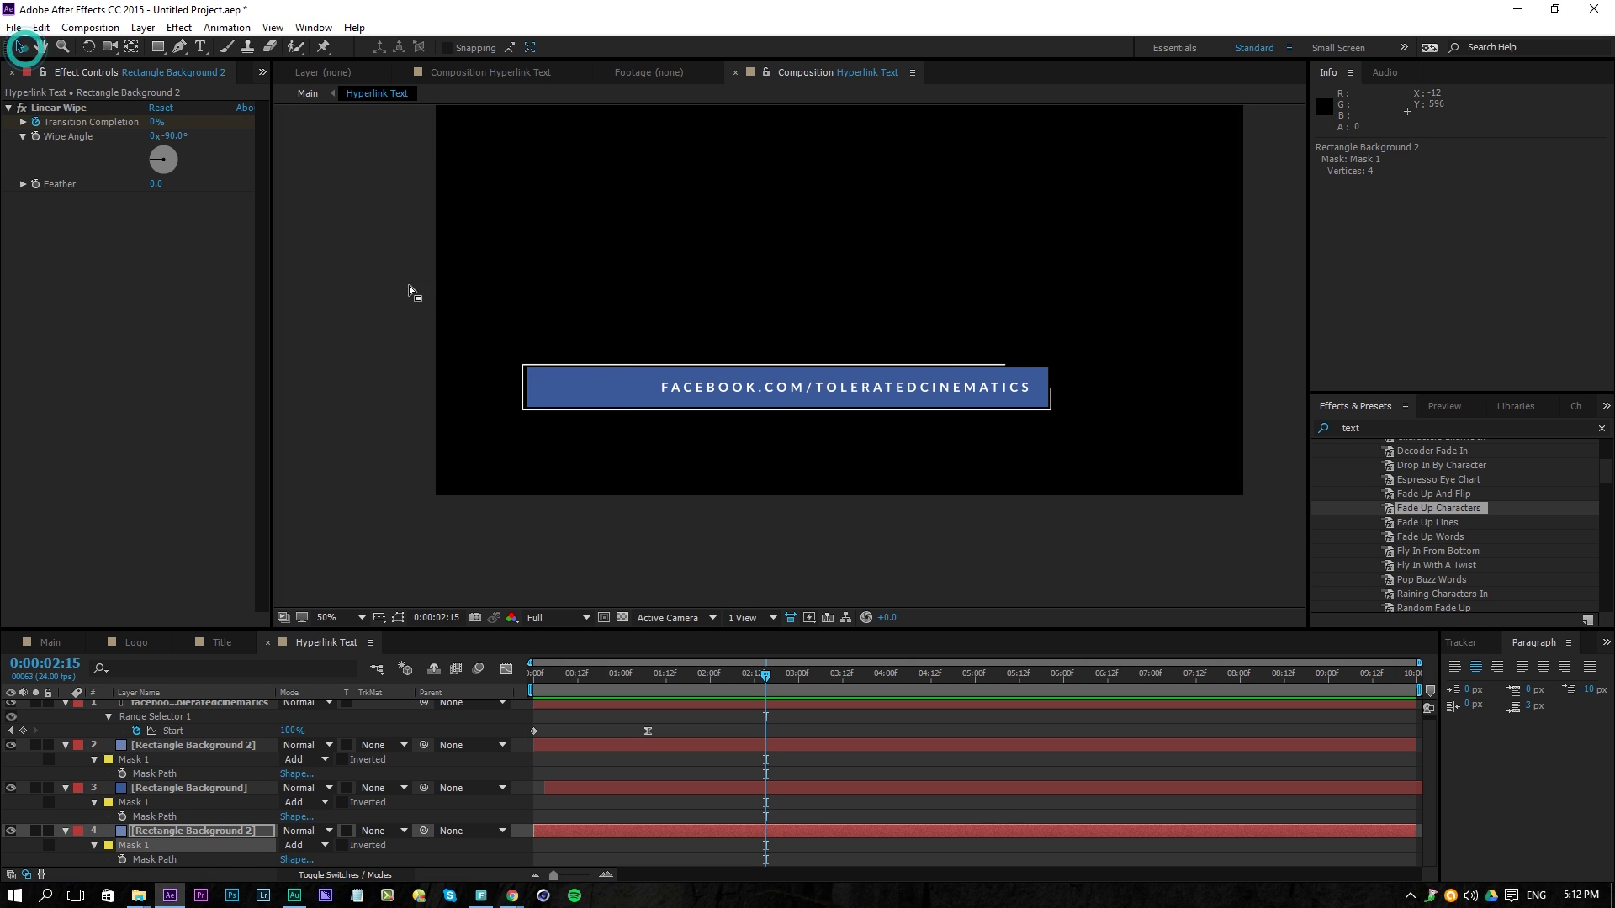
left_click(398, 619)
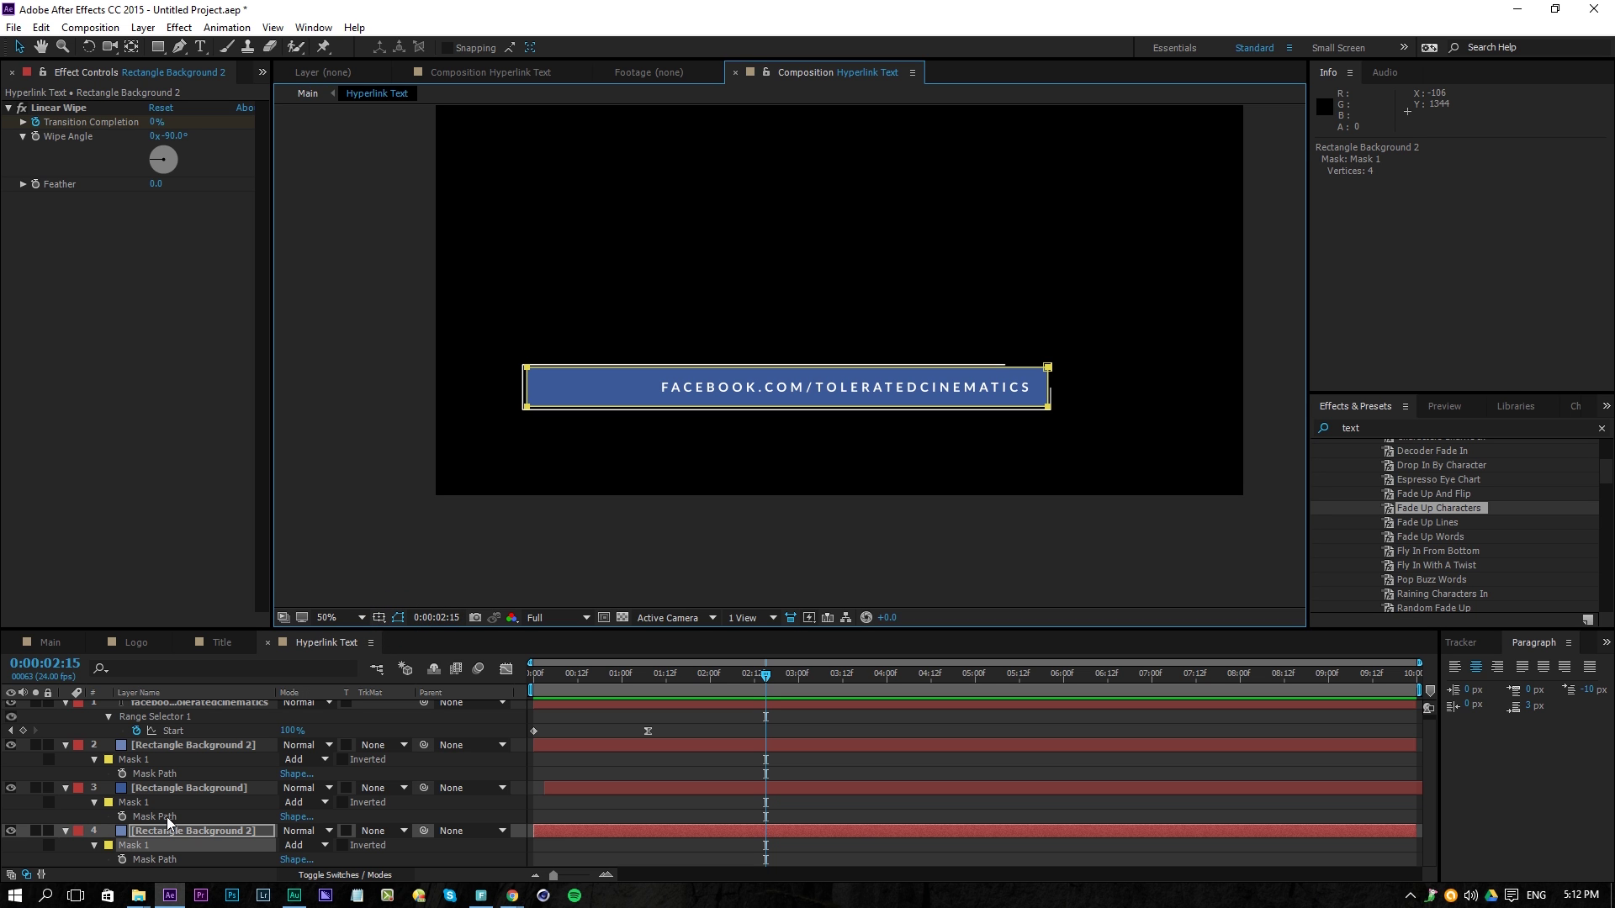
left_click(133, 802, "shift")
left_click(133, 760, "shift")
left_click_drag(477, 315, 567, 441)
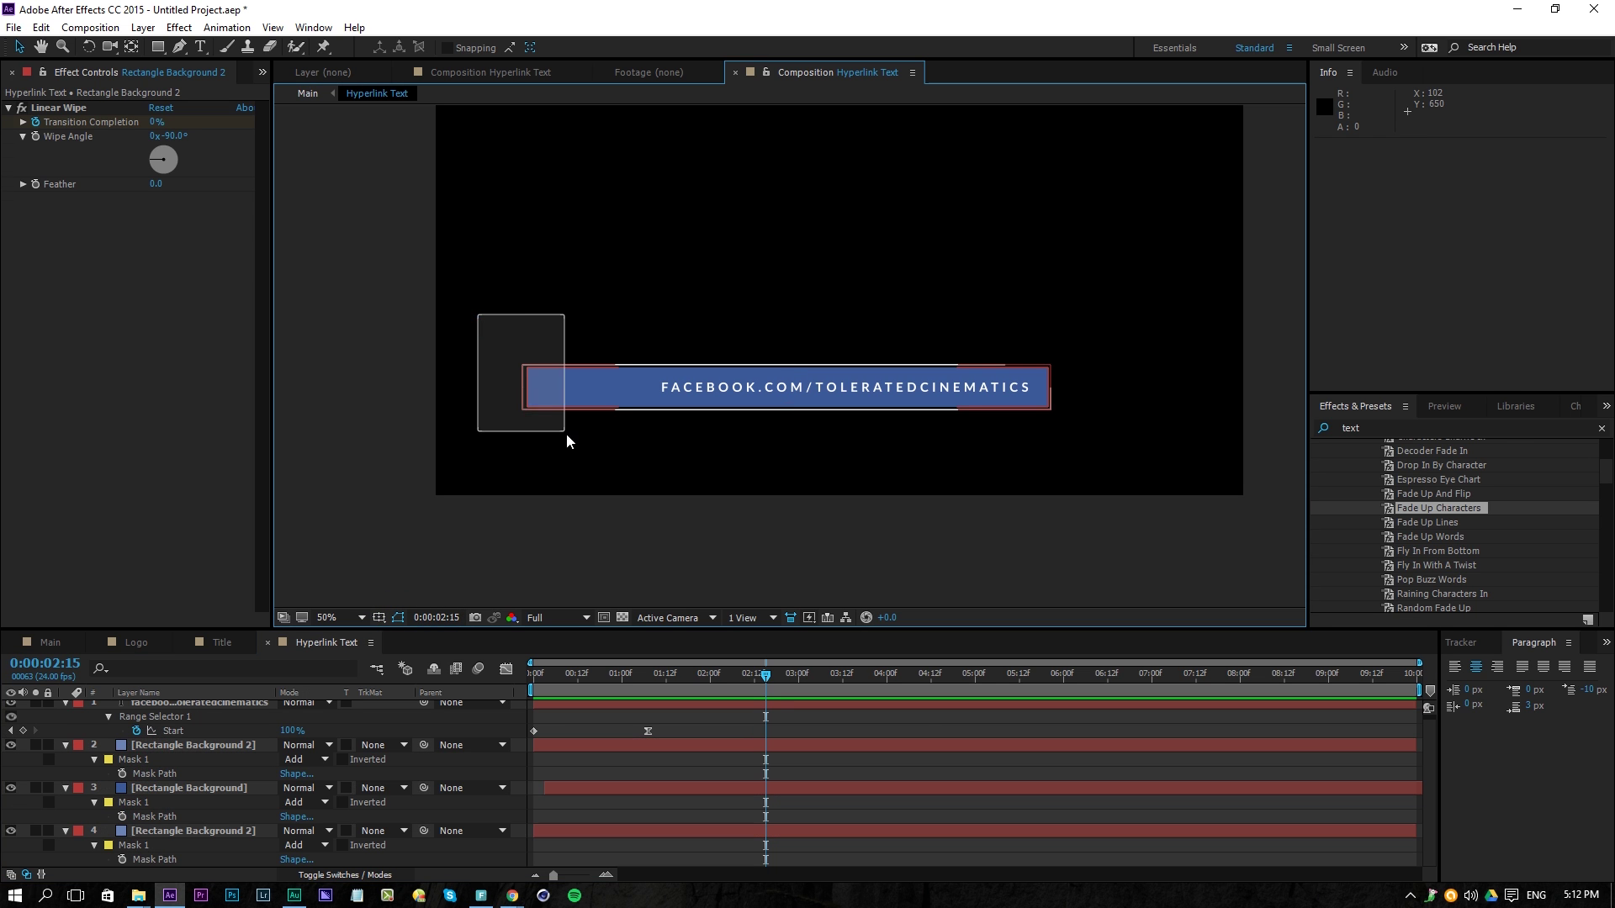
Shift the left-edge points of Mask 1 on the bottommost Rectangle Background 2 to the right, shortening that bar
left_click(139, 846)
left_click(527, 404)
left_click_drag(492, 319, 554, 438)
key("shift+Right")
key("shift+Right")
key("shift+Right")
key("shift+Right")
key("shift+Right")
key("shift+Right")
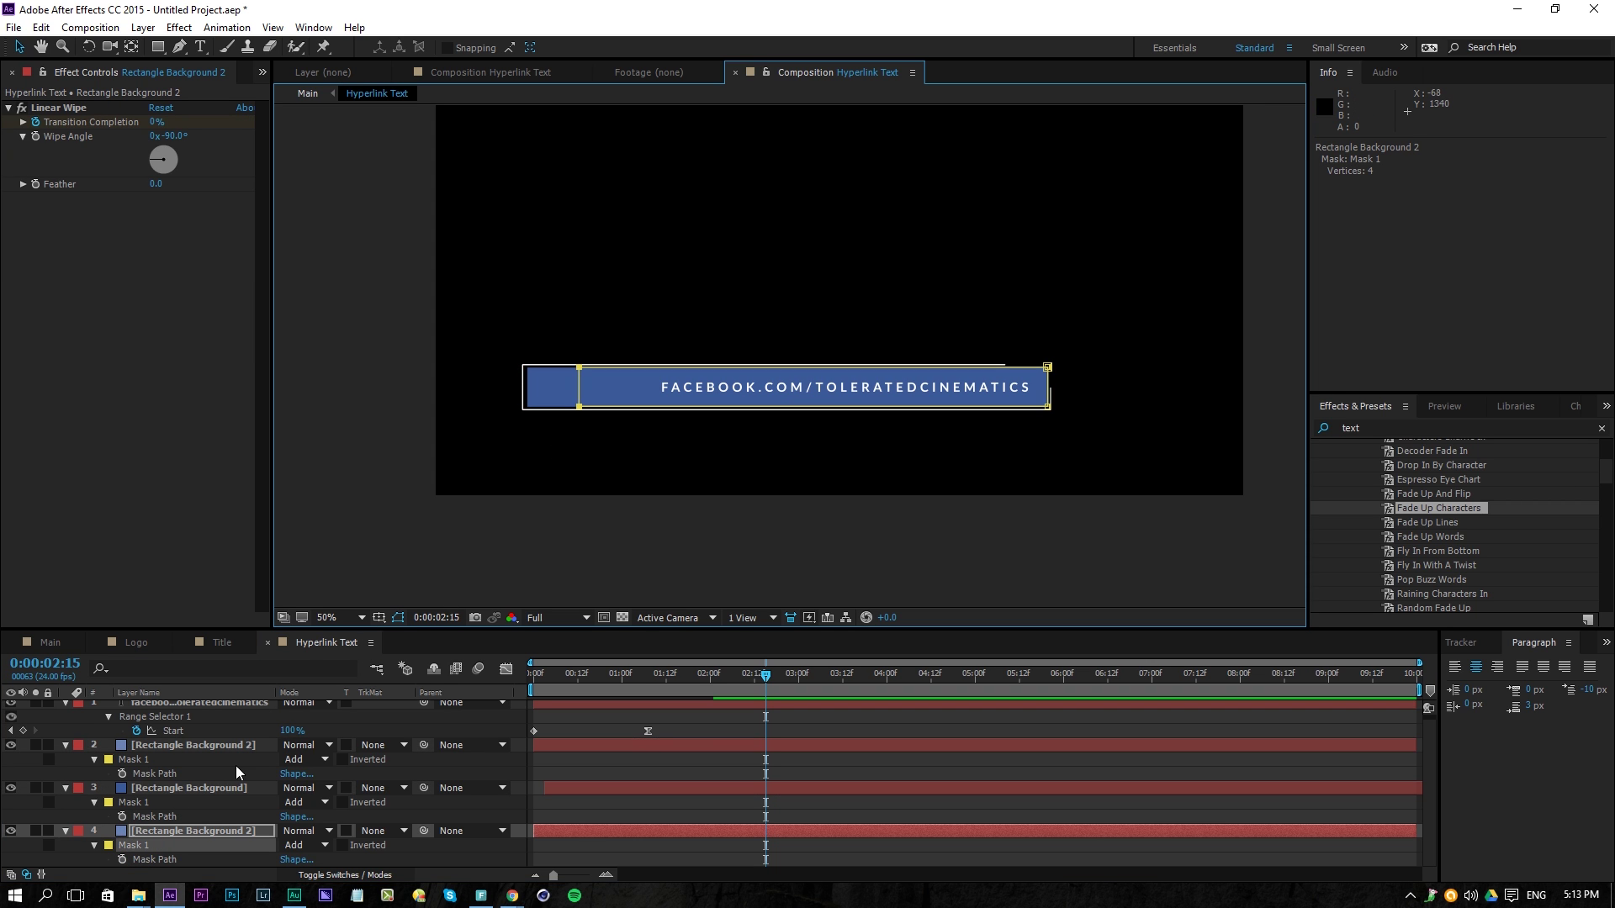
Shift the left-edge mask points of Rectangle Background and the stroked Rectangle Background 2 right to match the shortened bar
left_click(160, 803)
left_click_drag(473, 322, 577, 476)
key("shift+Right")
key("shift+Right")
left_click(135, 760)
left_click_drag(497, 325, 565, 462)
key("shift+Right")
key("shift+Right")
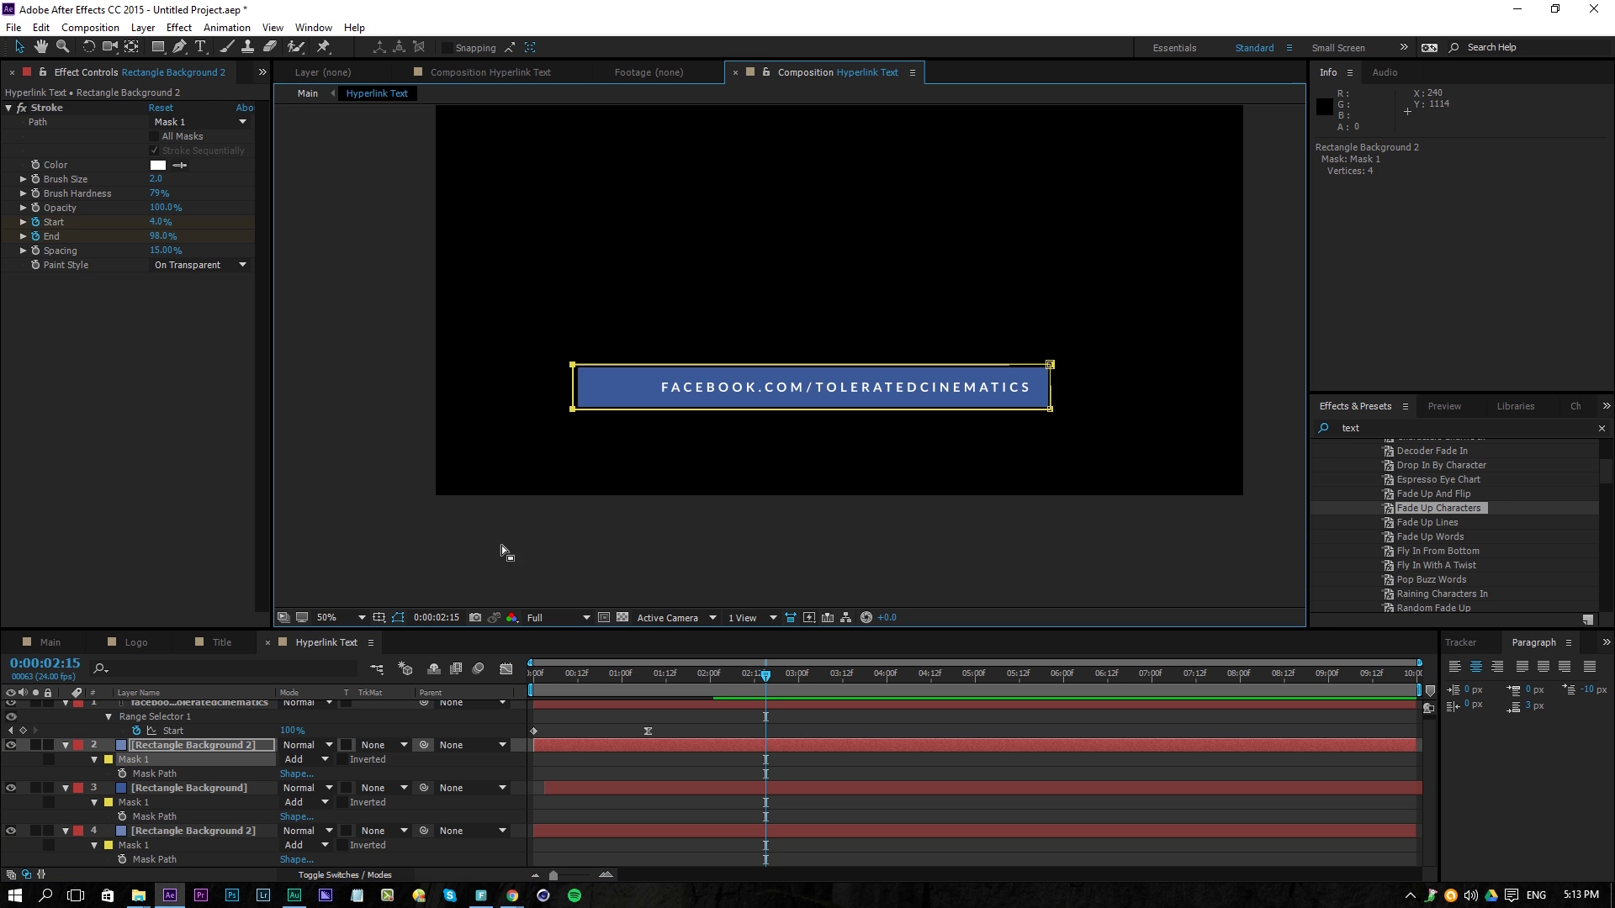
Preview Main to check the shortened URL bar behind the smaller logo, and return to the first frame
left_click(50, 642)
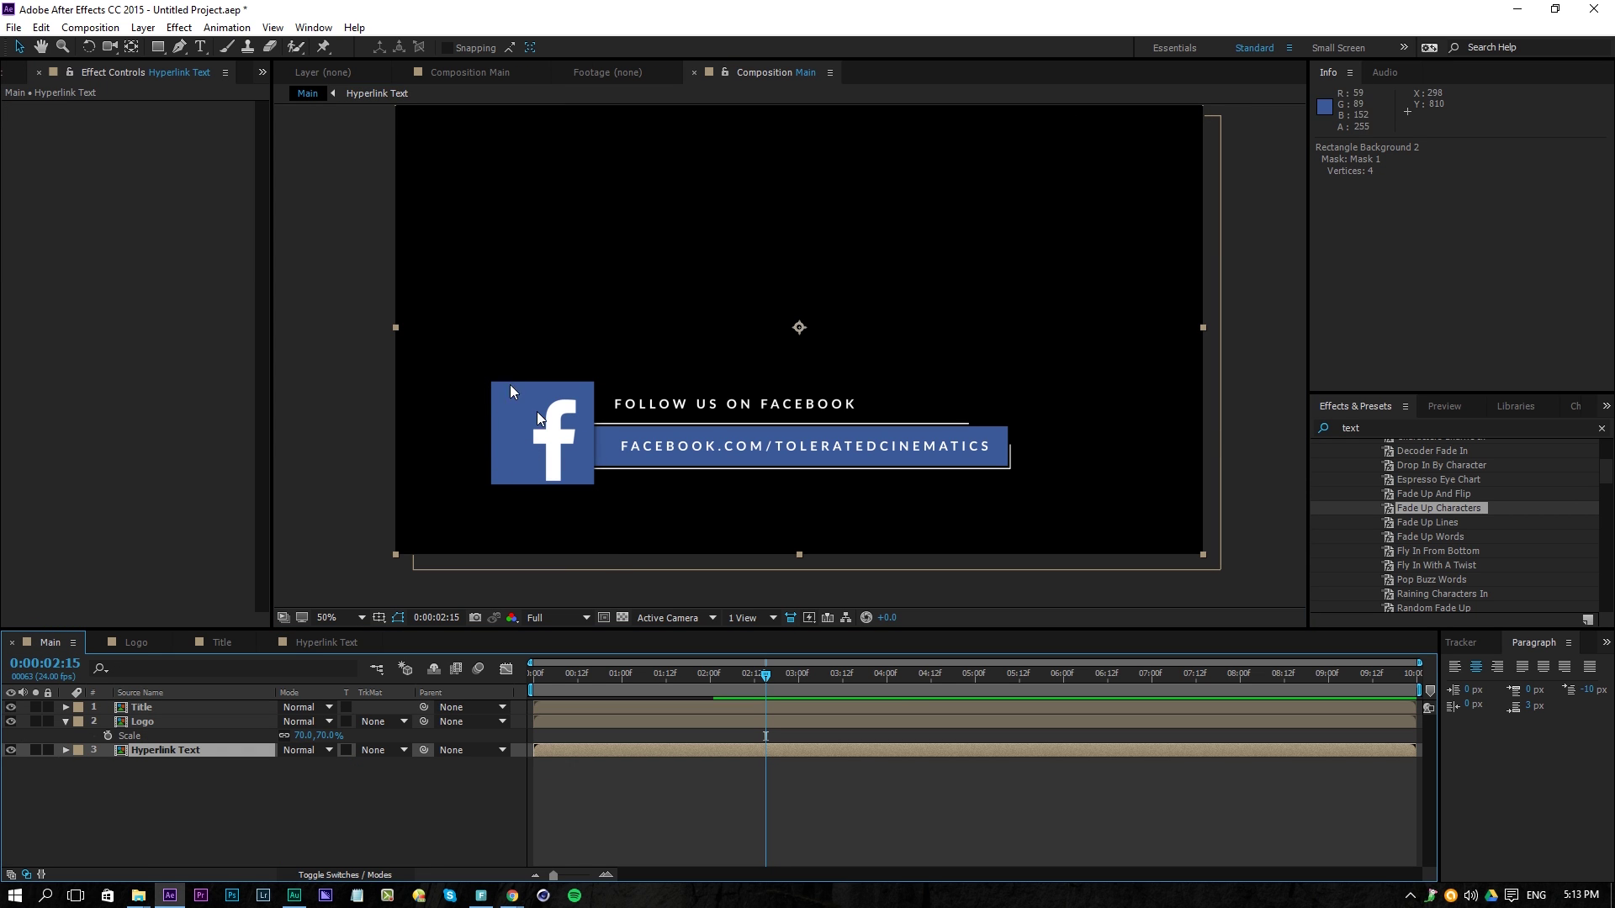
key("space")
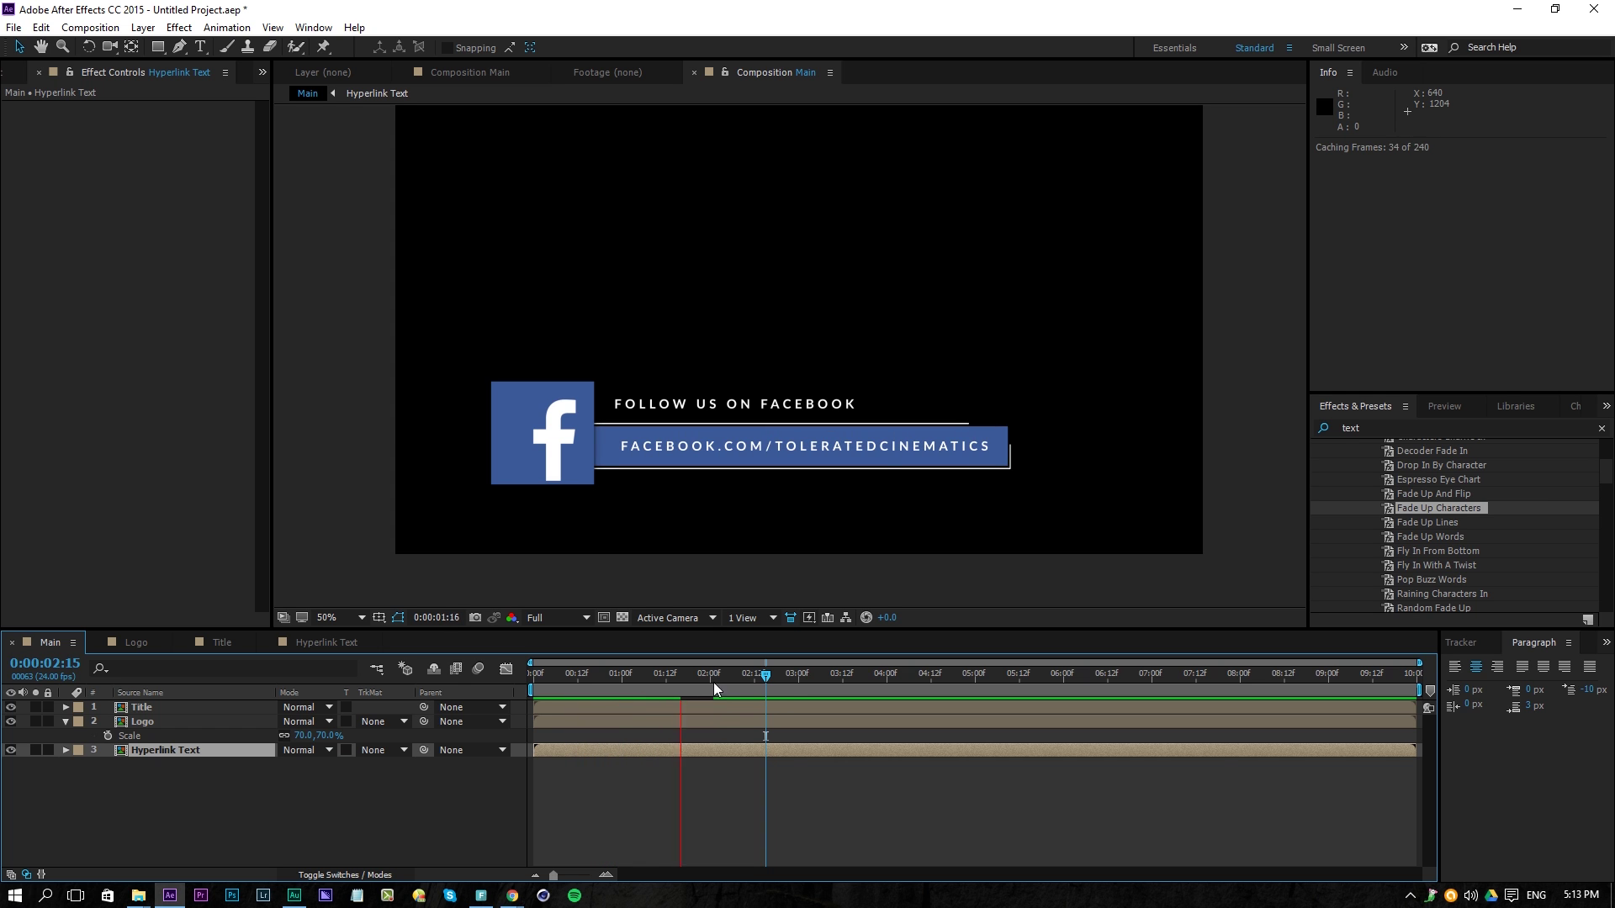
left_click_drag(672, 675, 243, 694)
Draw a rectangular mask about 1264 by 76 px around the FOLLOW US ON FACEBOOK text on the Title layer
left_click(162, 708)
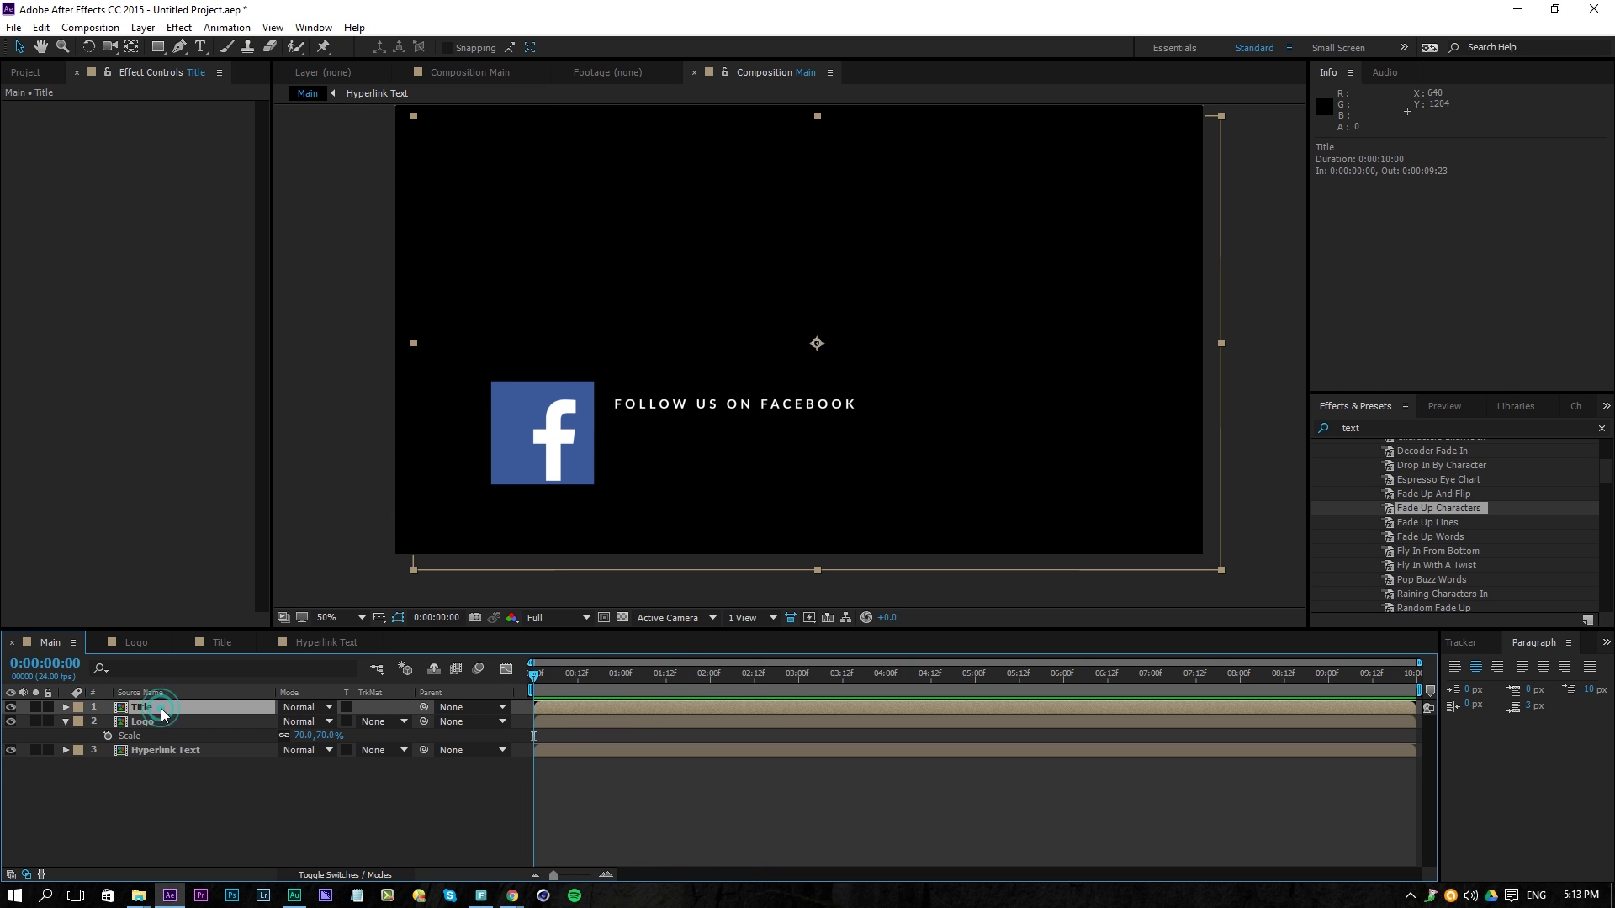
left_click(158, 48)
left_click_drag(187, 64, 225, 47)
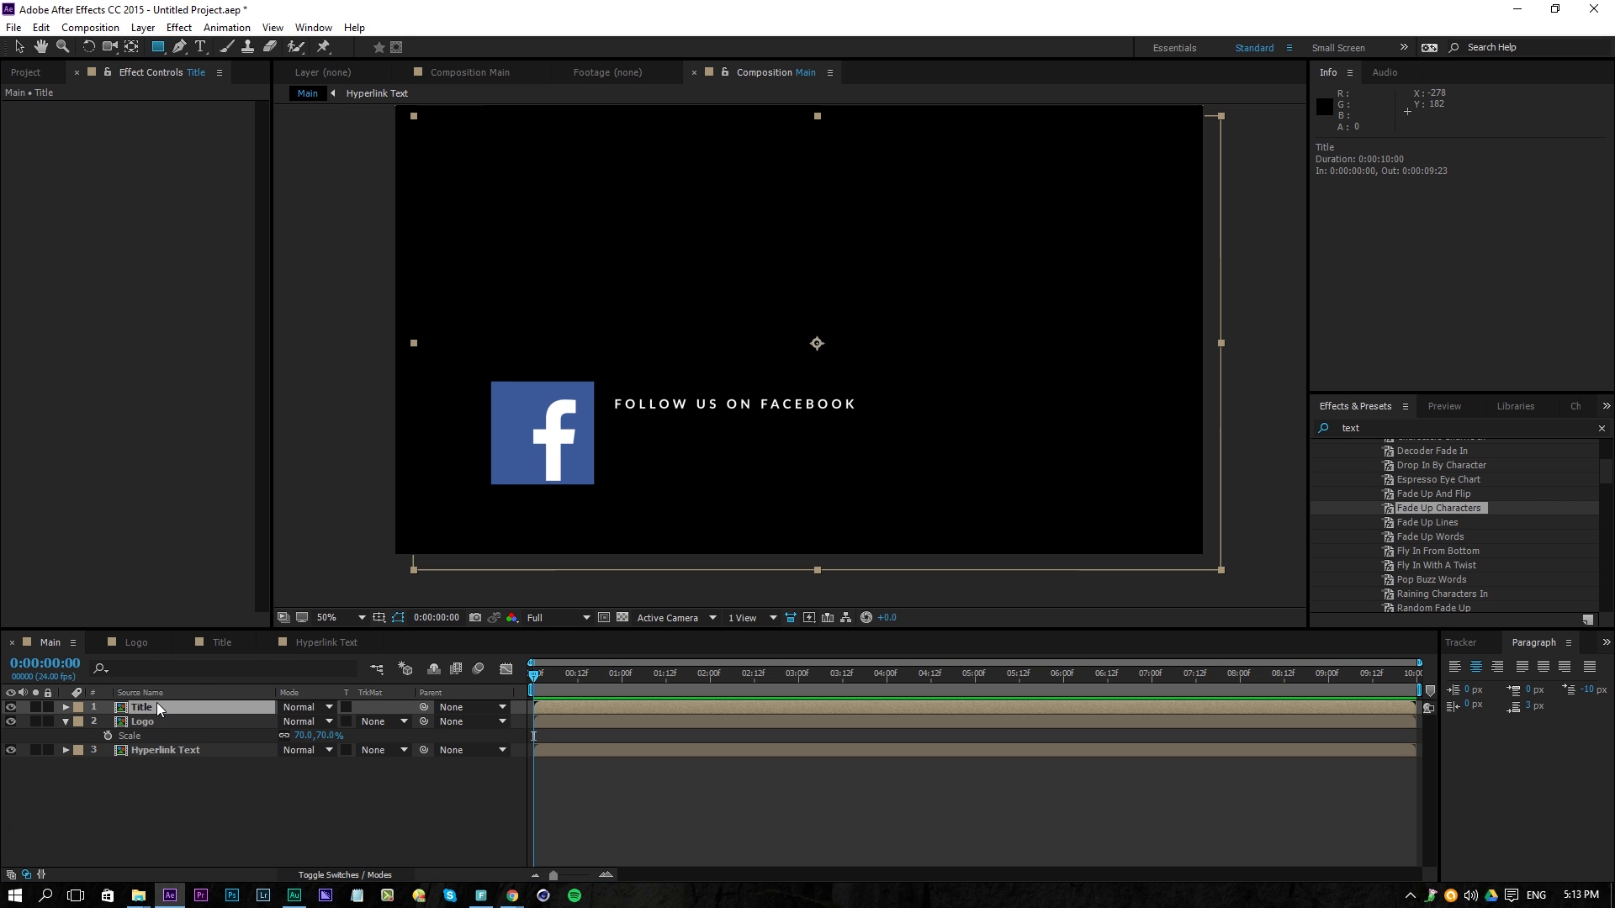
left_click_drag(444, 378, 978, 415)
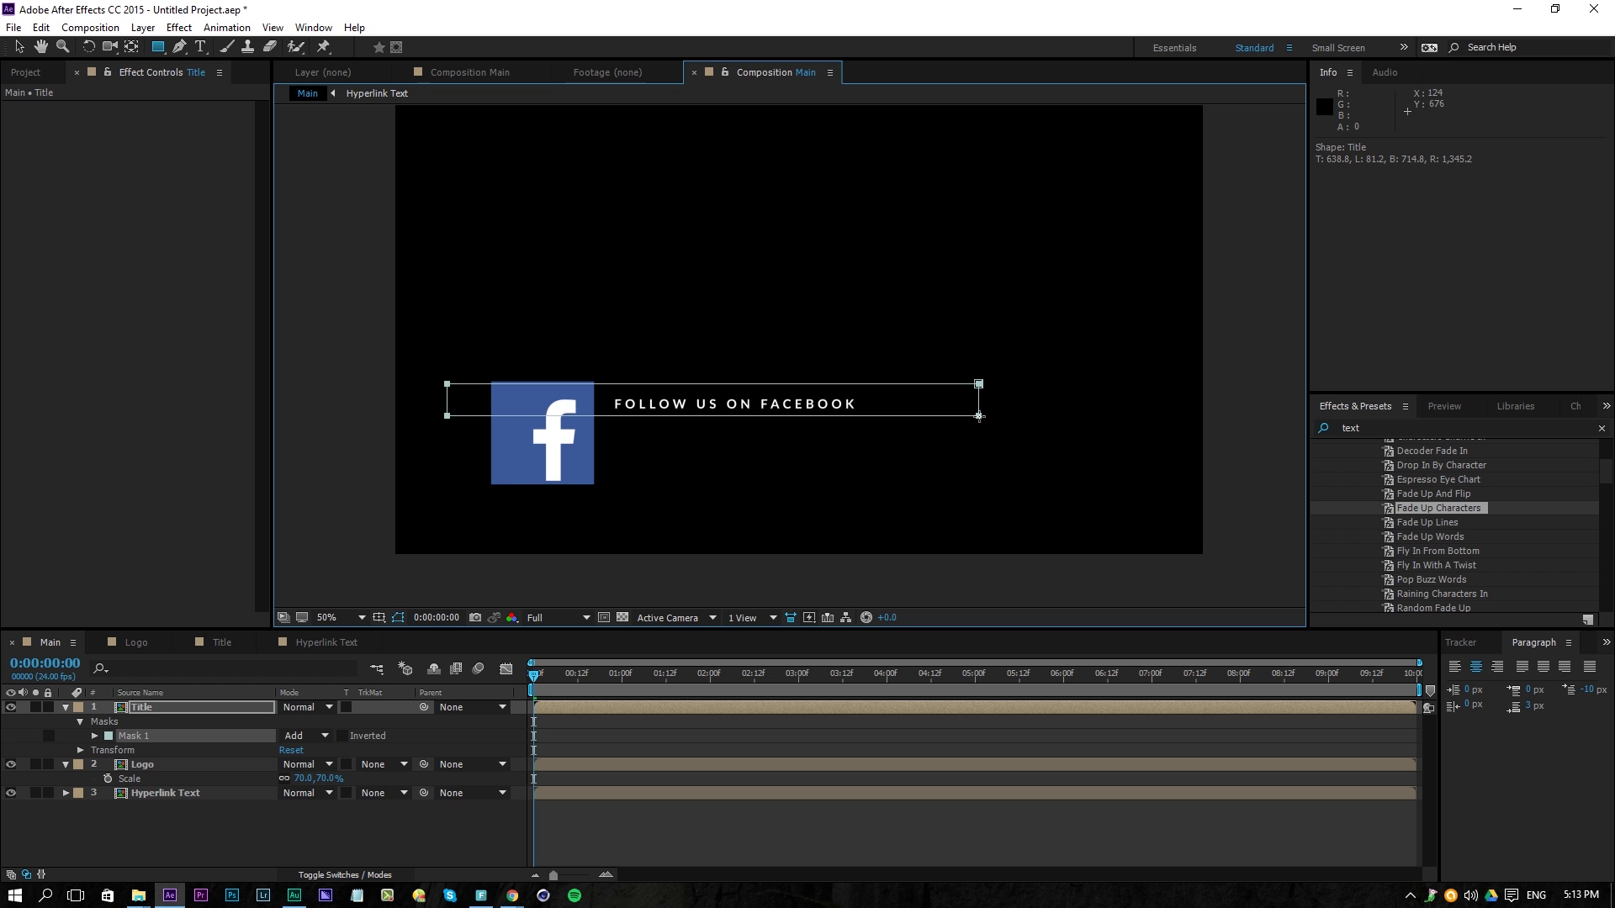
Apply the Drop In By Character animation preset to the follow us on facebook text in the Title composition
key("v")
double_click(190, 708)
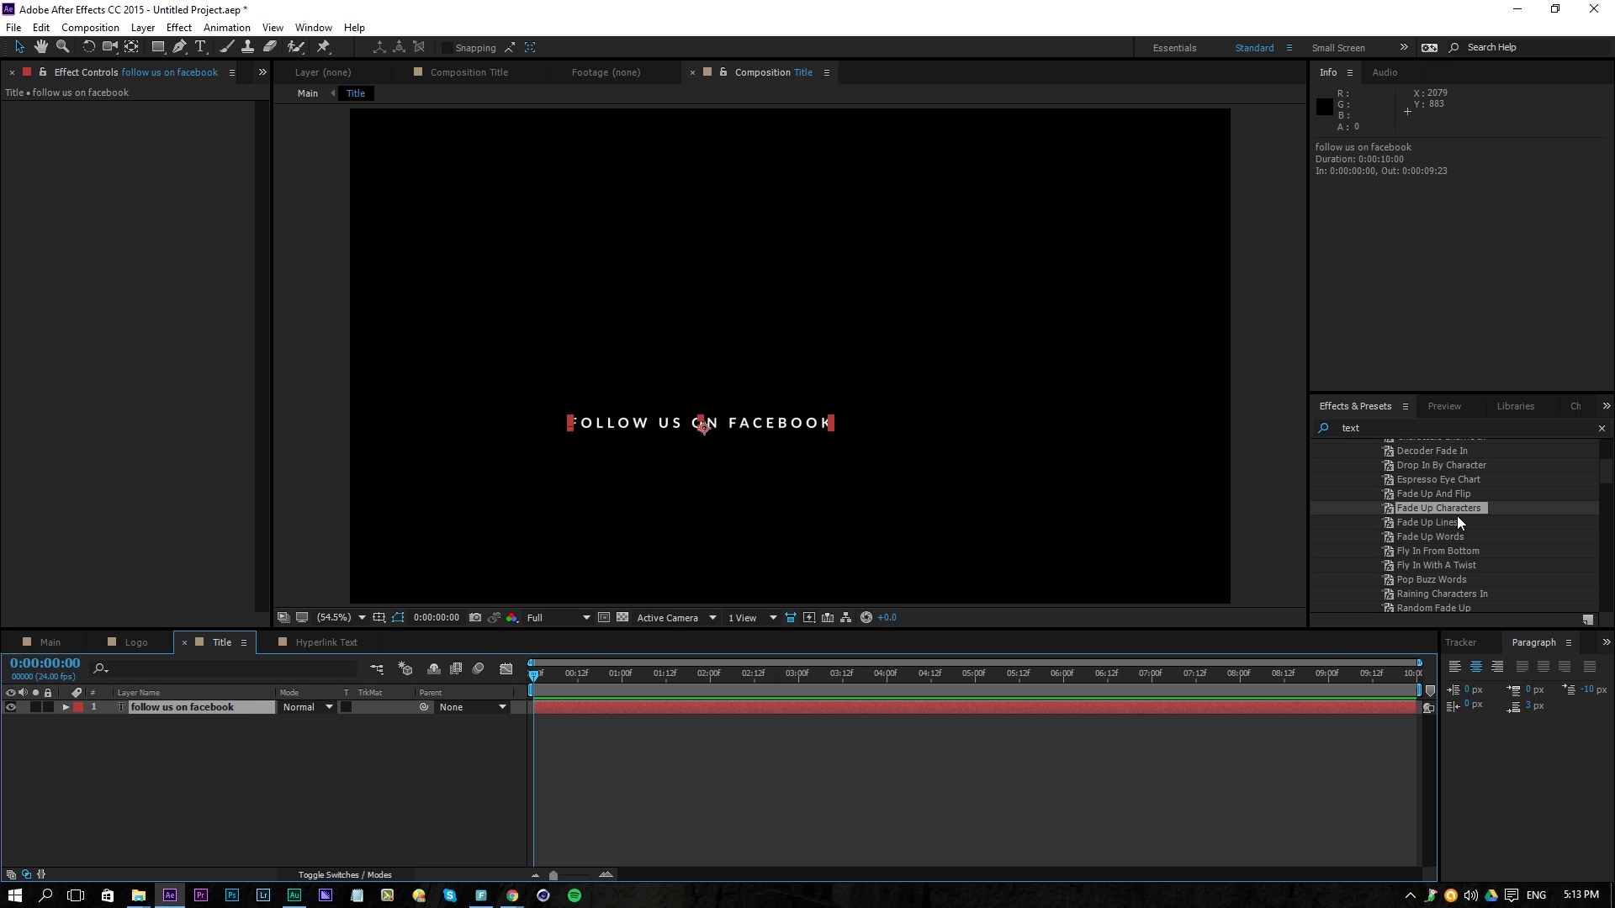
scroll(1467, 552, "down", 3)
scroll(1467, 551, "down", 4)
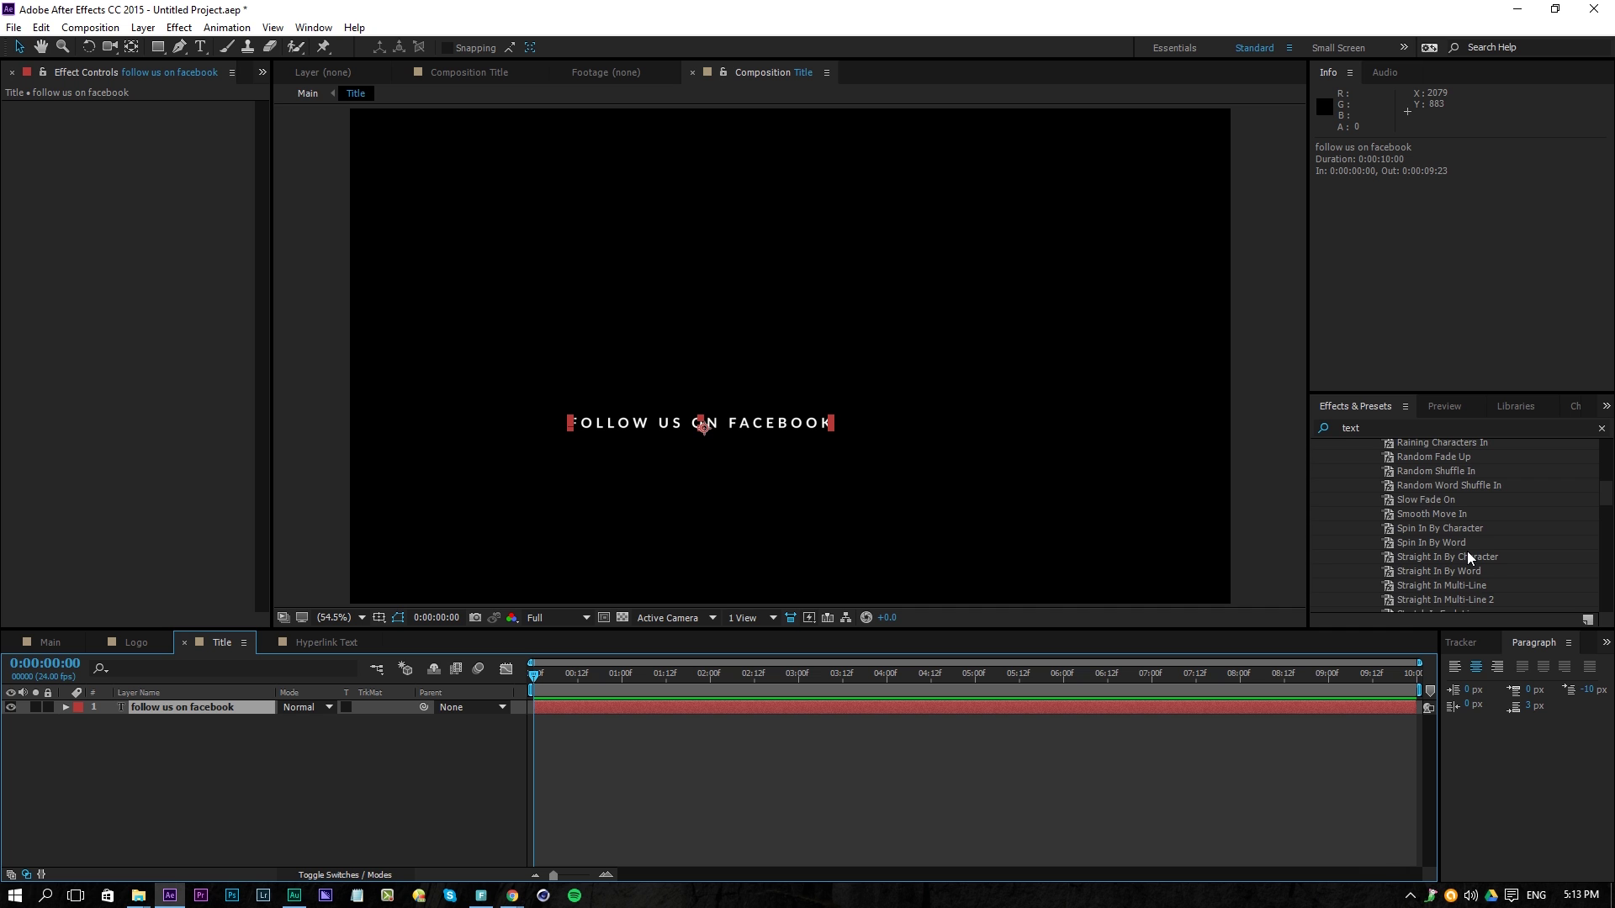
scroll(1467, 552, "up", 6)
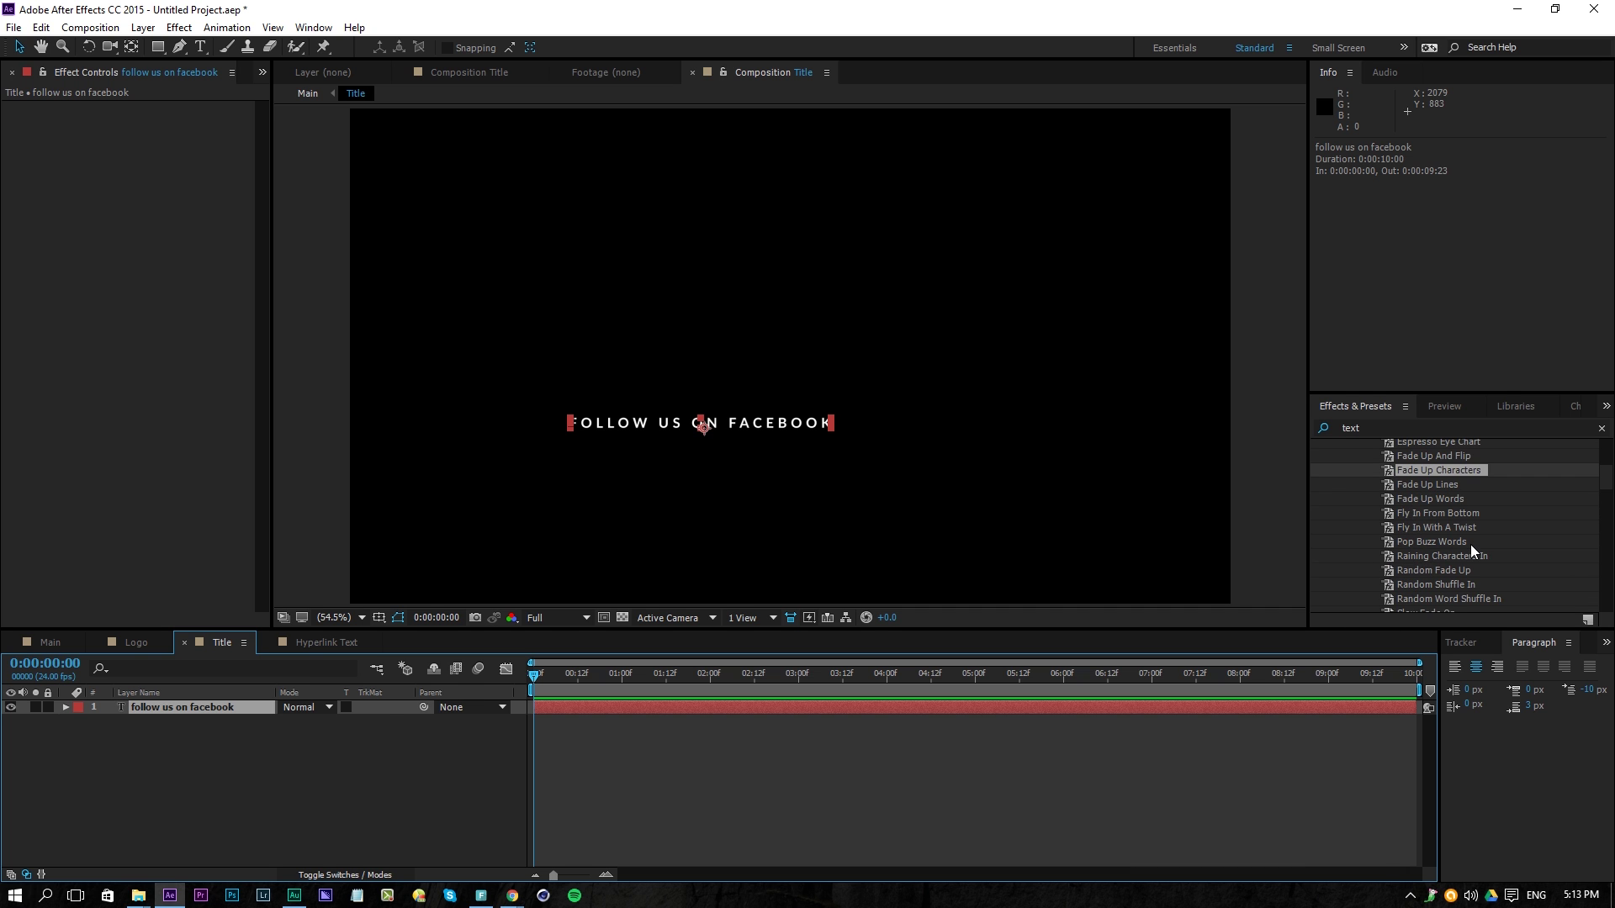
scroll(1466, 521, "up", 1)
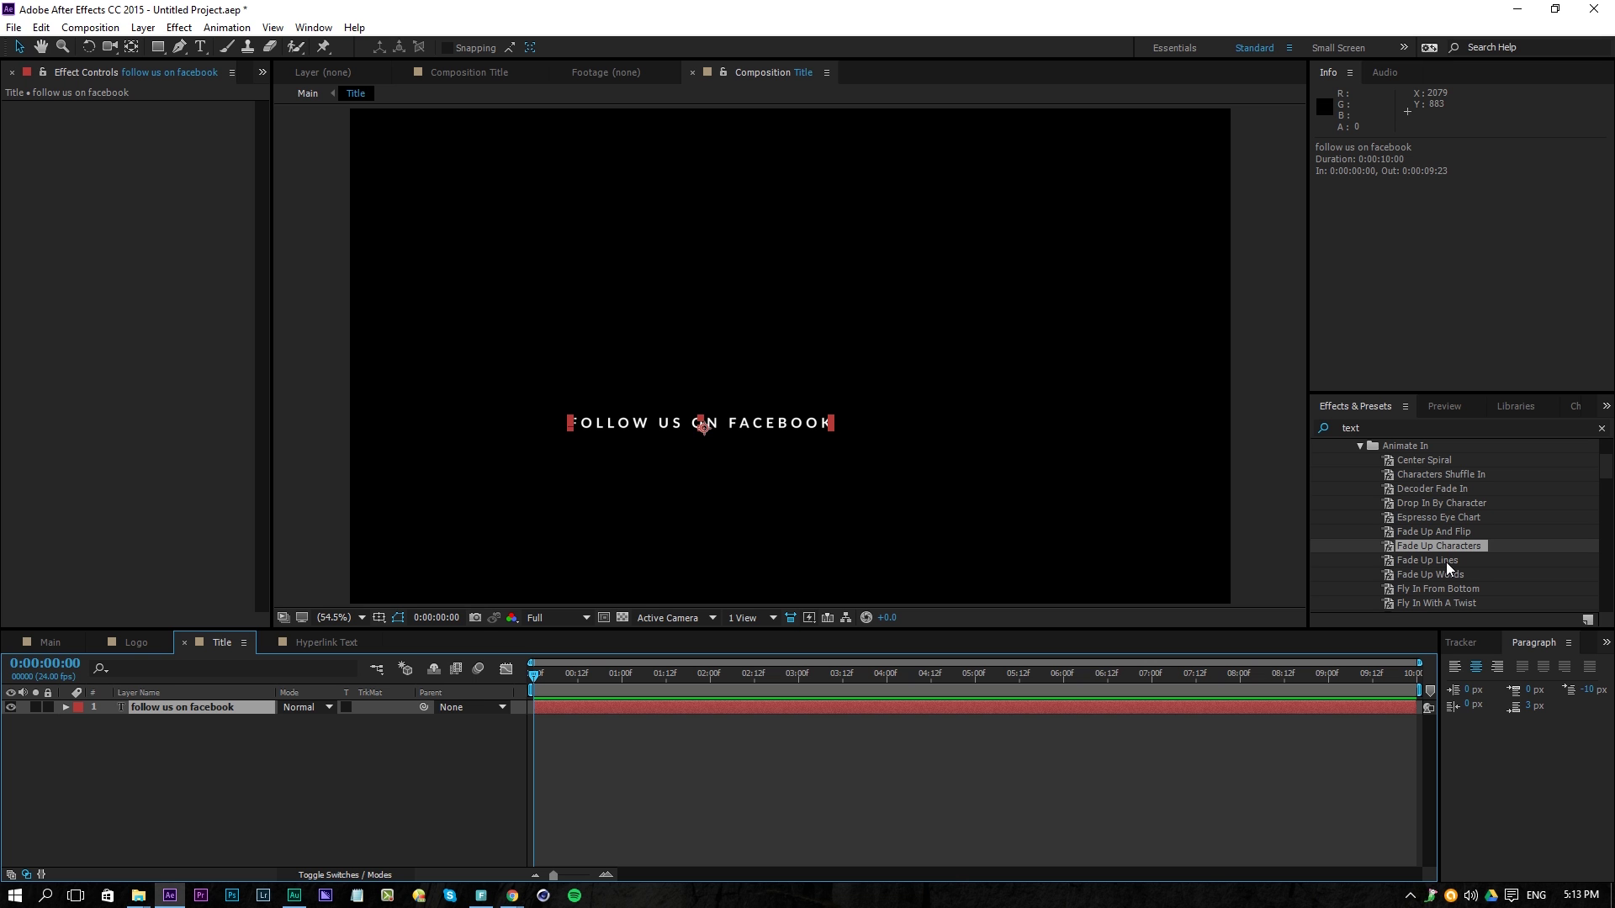
left_click_drag(1425, 501, 269, 711)
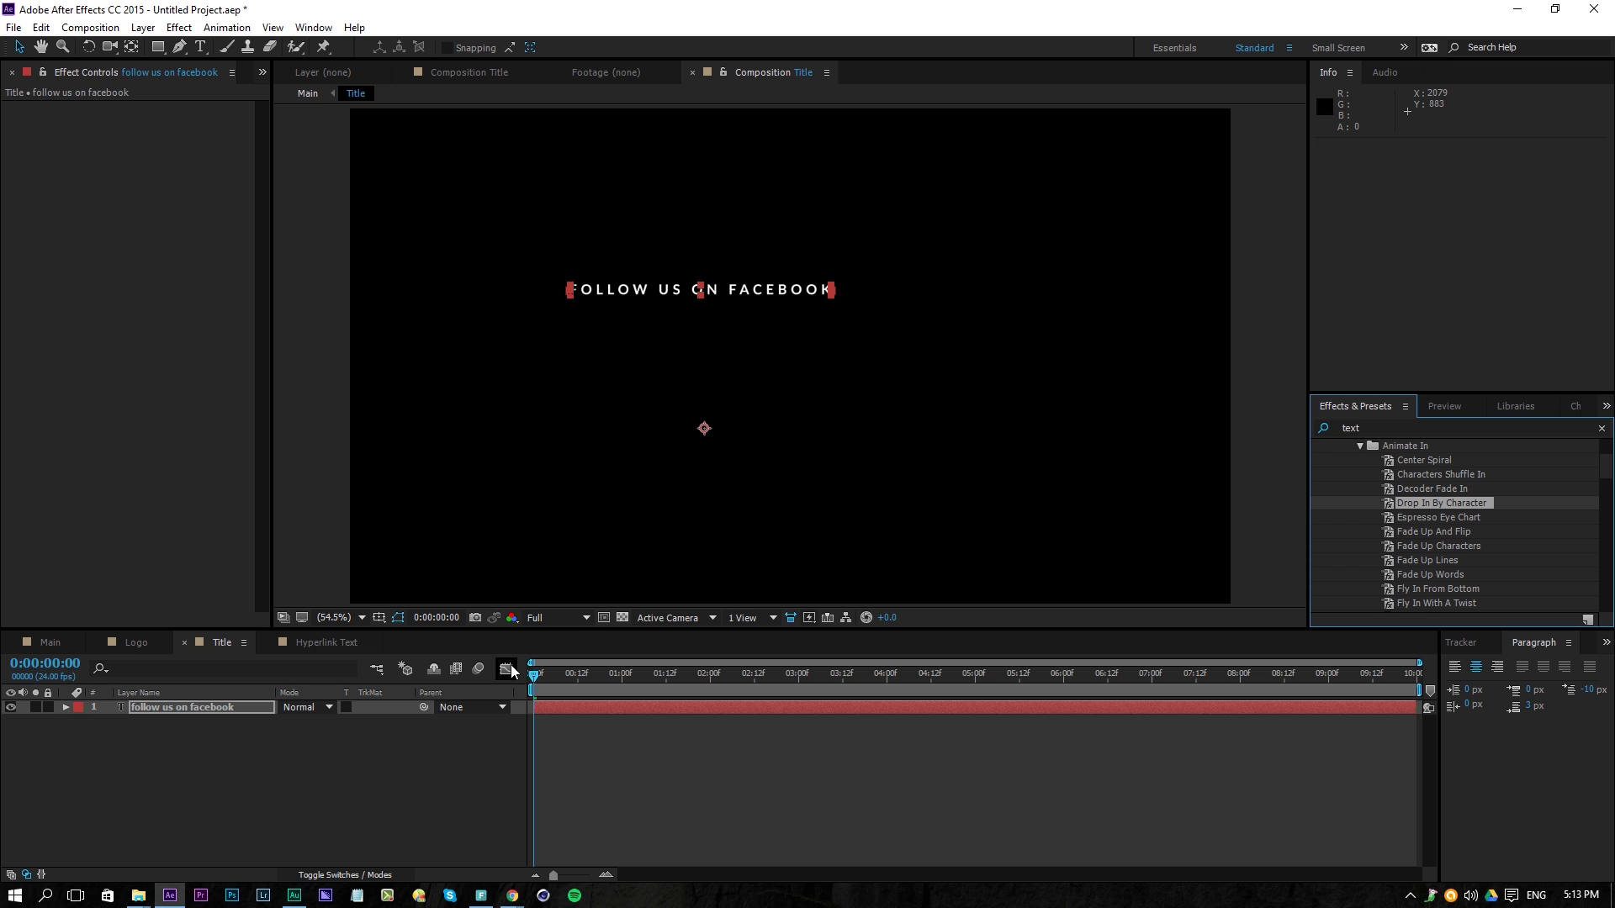
left_click_drag(534, 674, 566, 678)
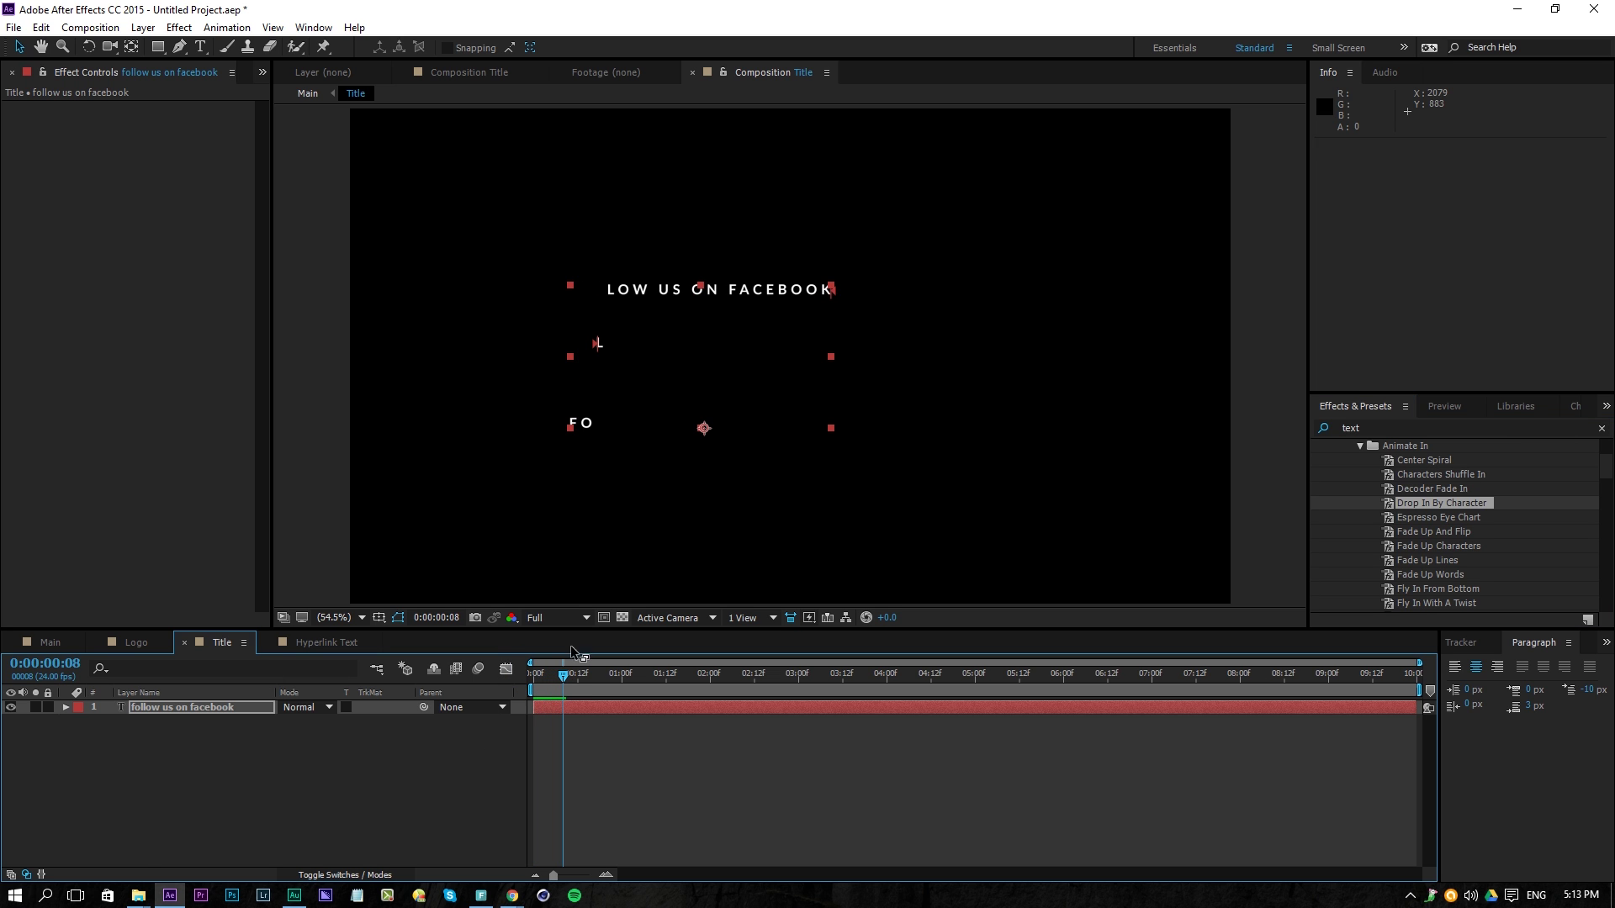
Set the Position of the title text's Animator 1 to 0.0, 110.0 so the characters enter from below
left_click(65, 707)
left_click(80, 722)
left_click(94, 779)
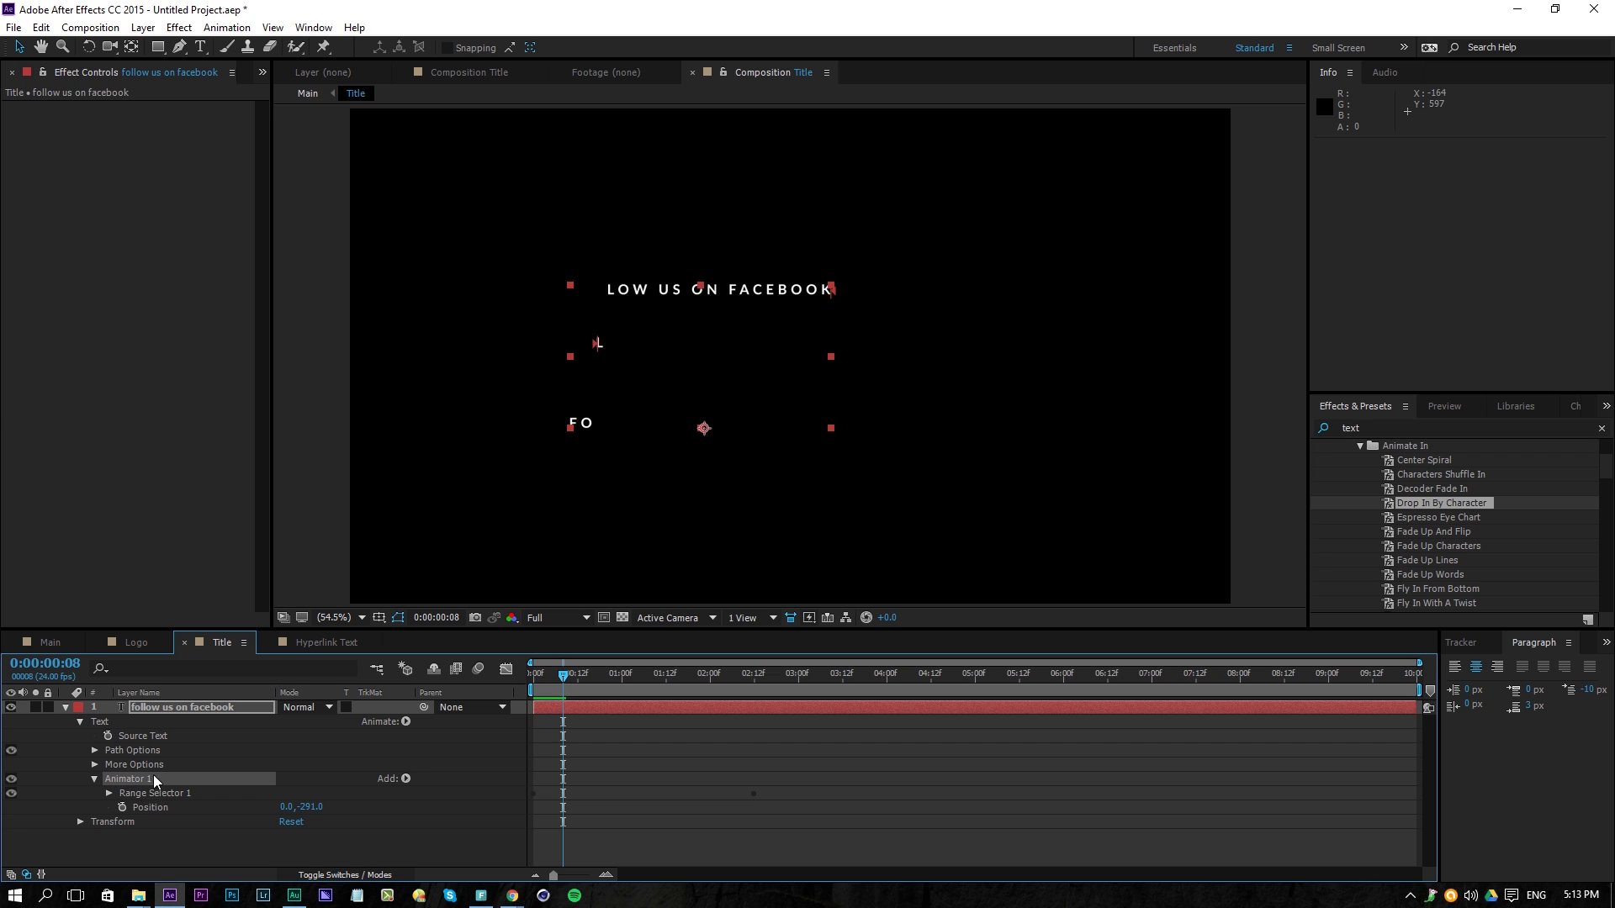
left_click(109, 793)
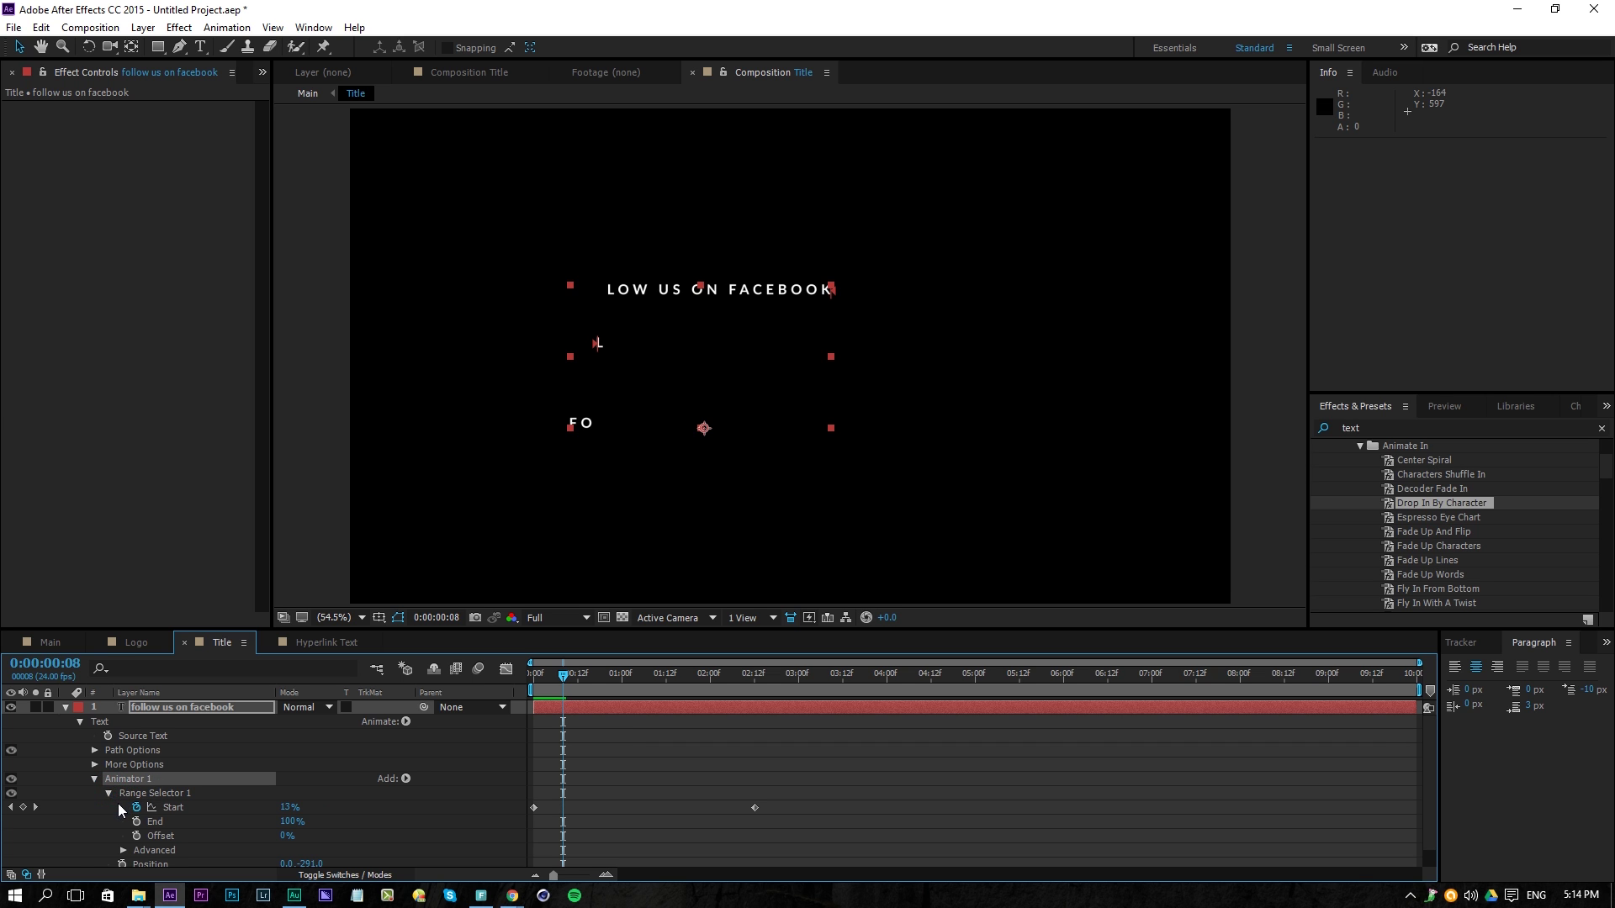
scroll(107, 819, "down", 1)
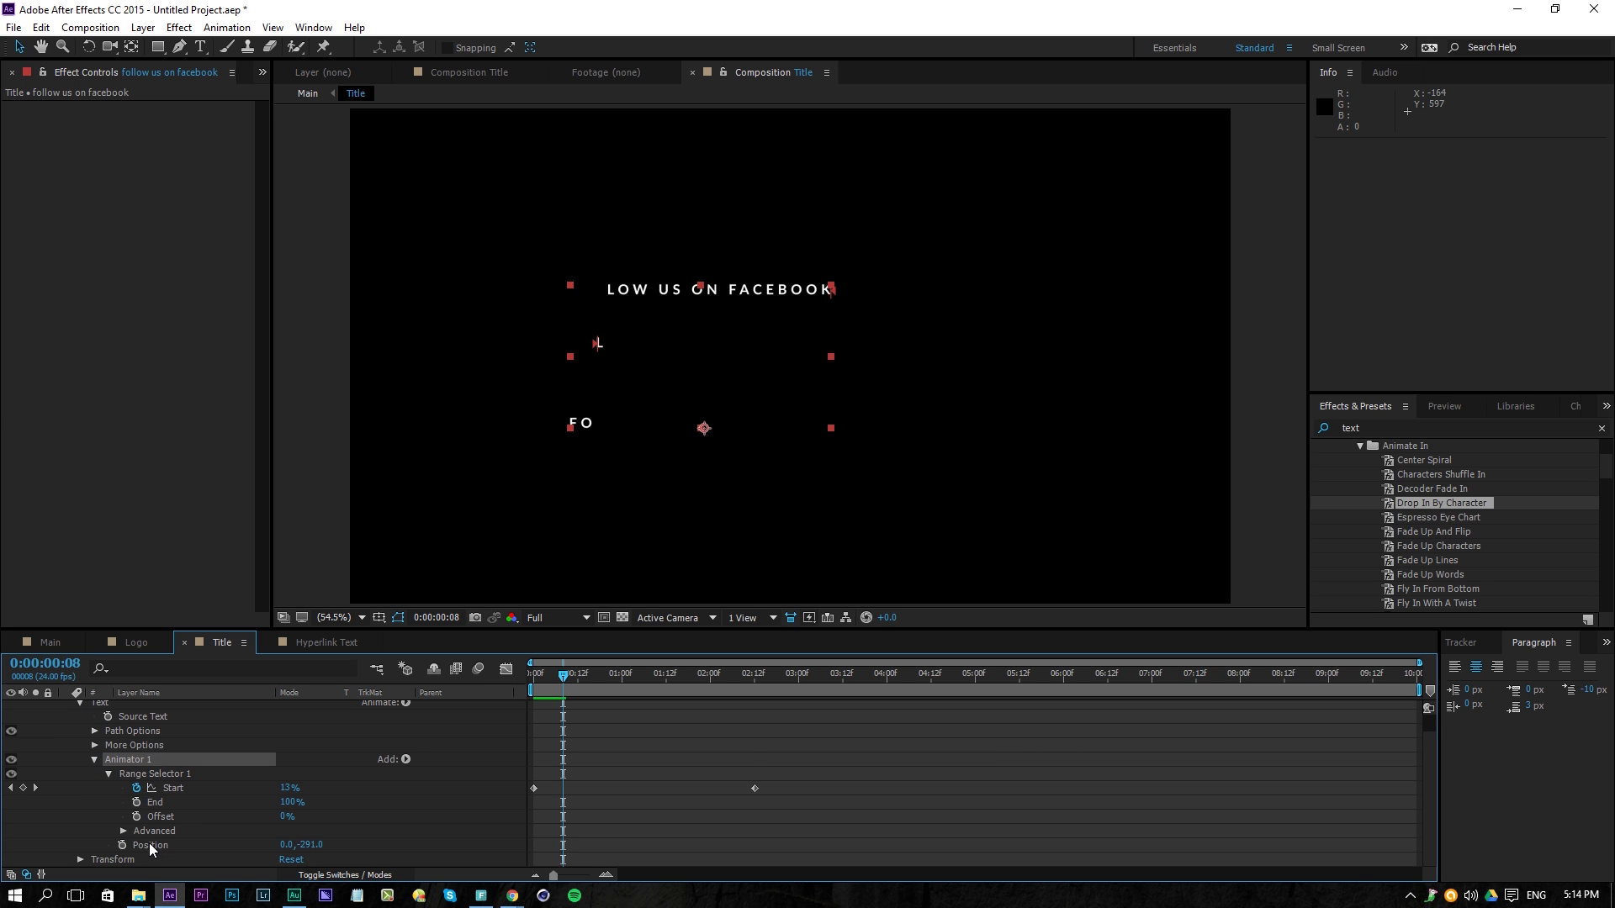
left_click_drag(311, 848, 698, 819)
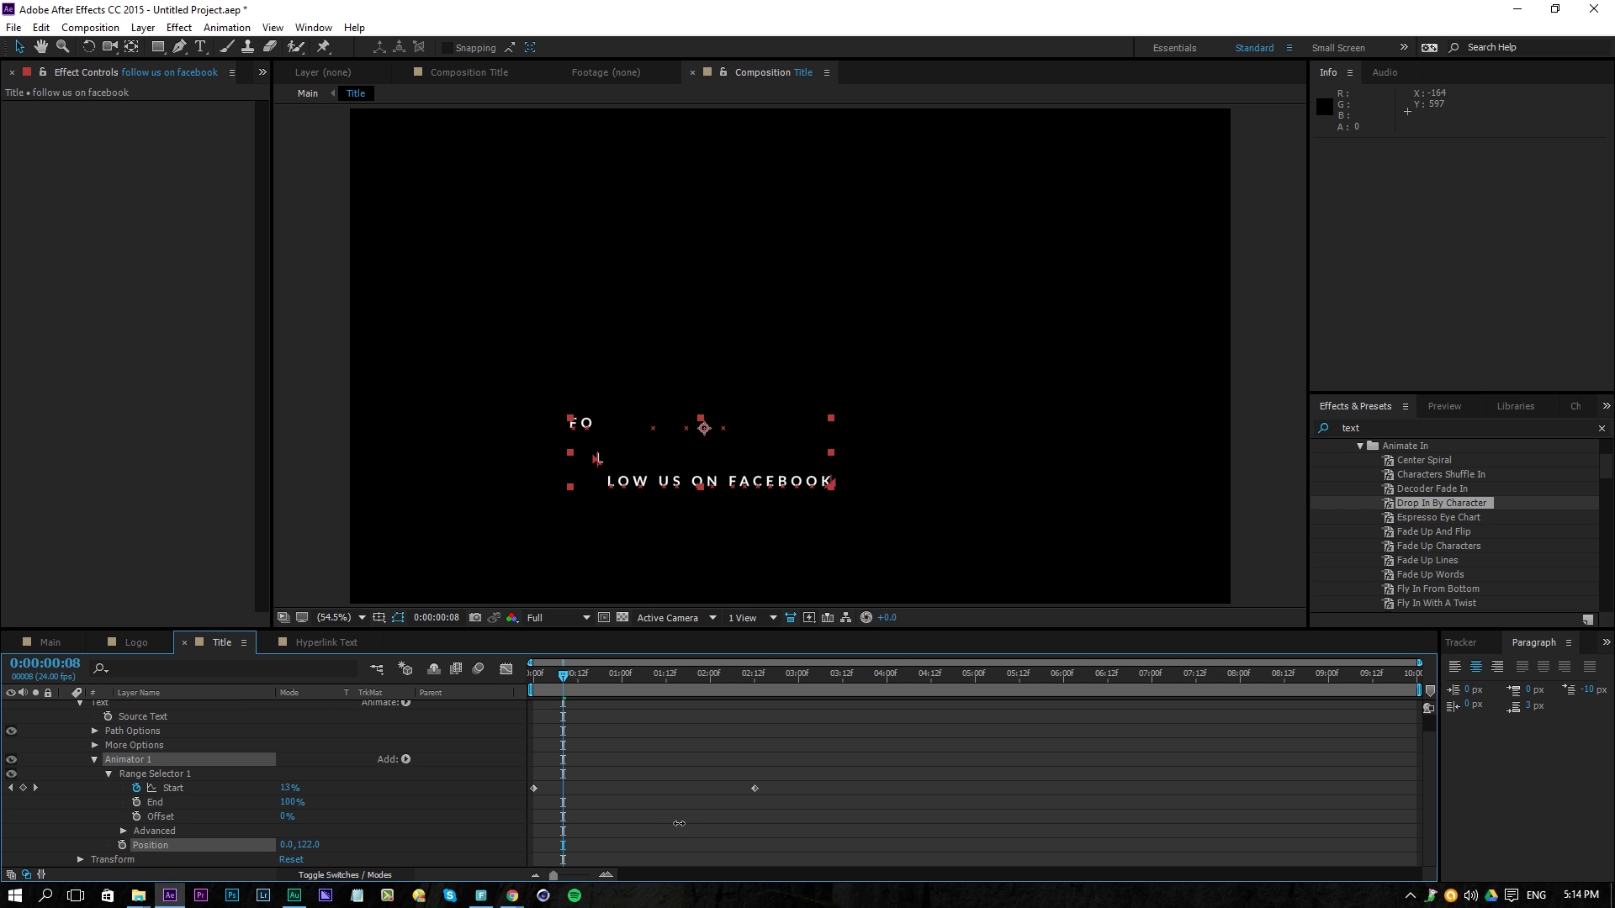
left_click_drag(565, 674, 668, 735)
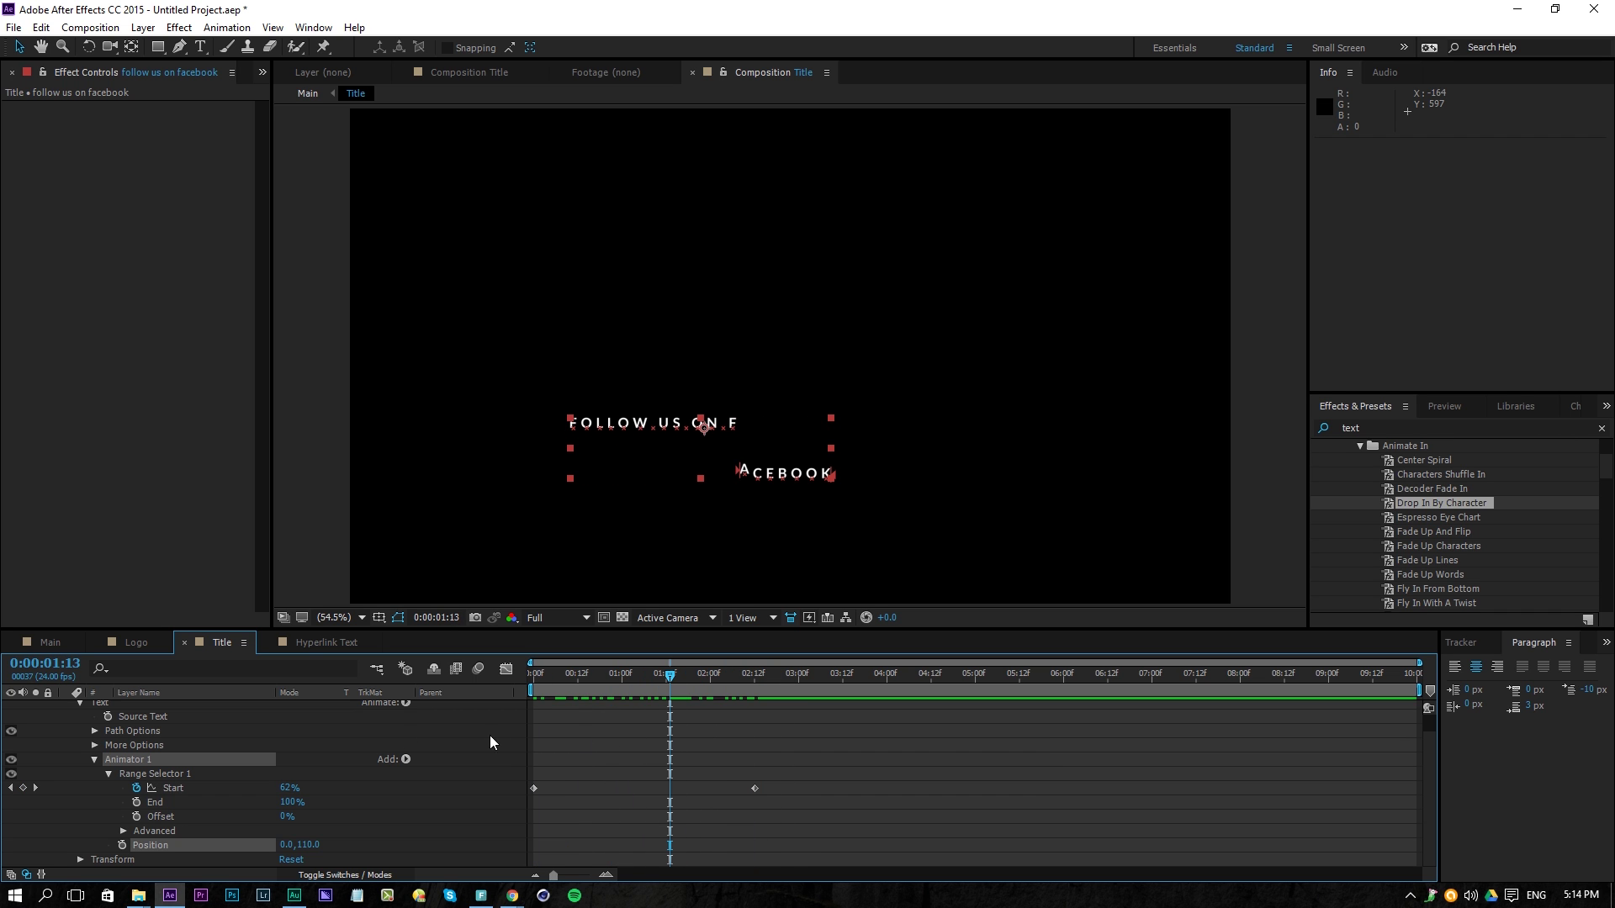
Enable motion blur for the follow us on facebook text layer and inspect the moving letters up close
scroll(363, 845, "up", 1)
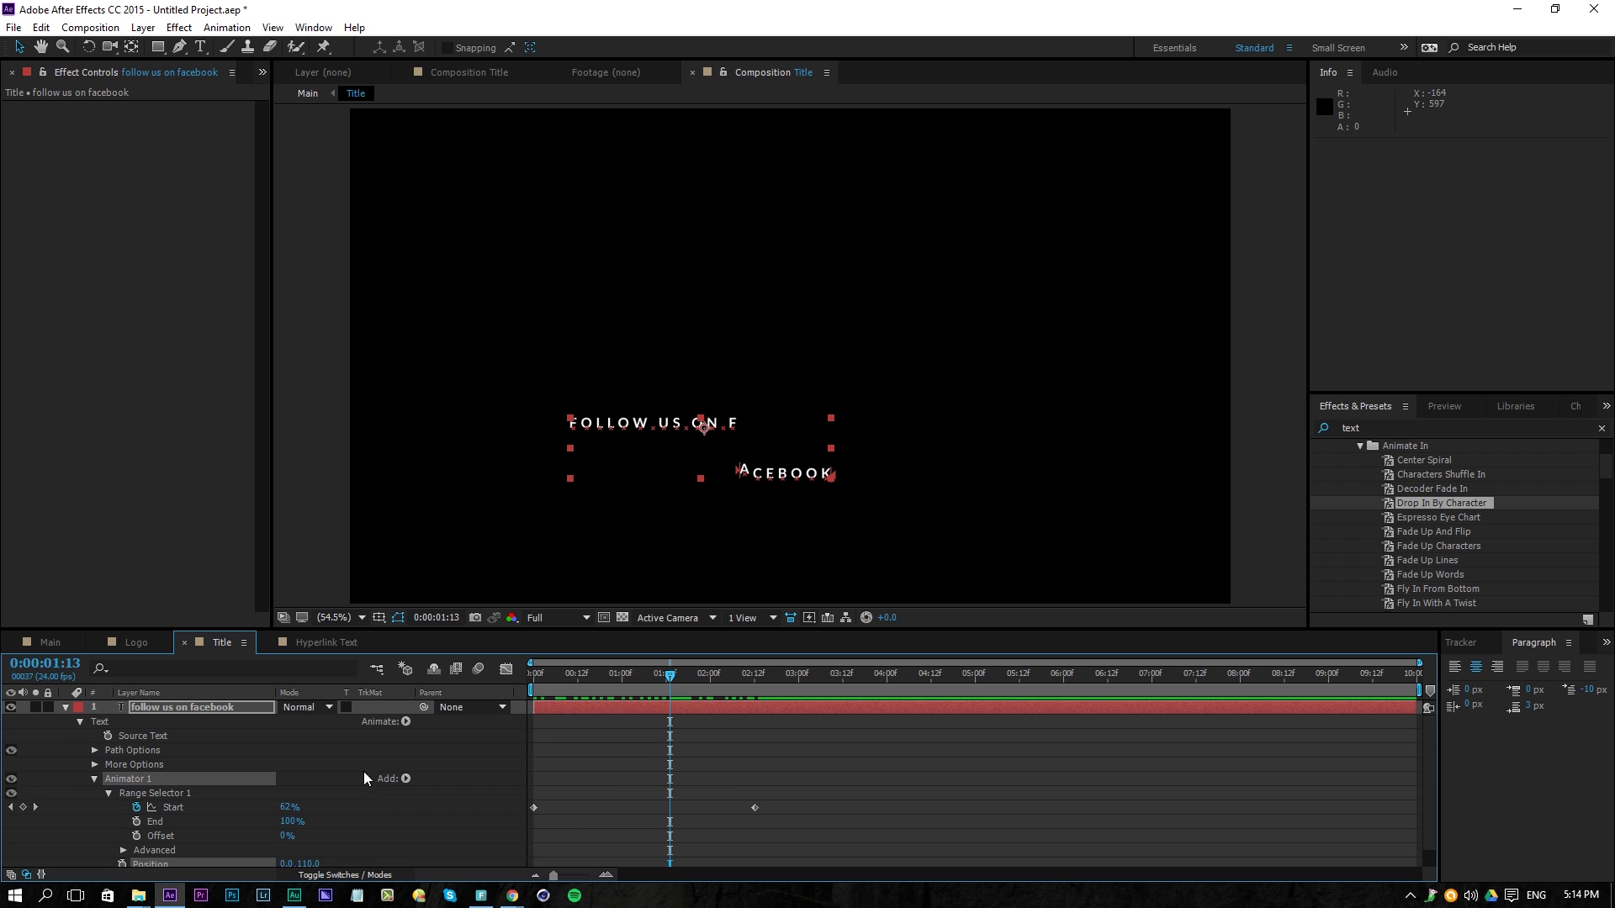
left_click(345, 876)
left_click(348, 709)
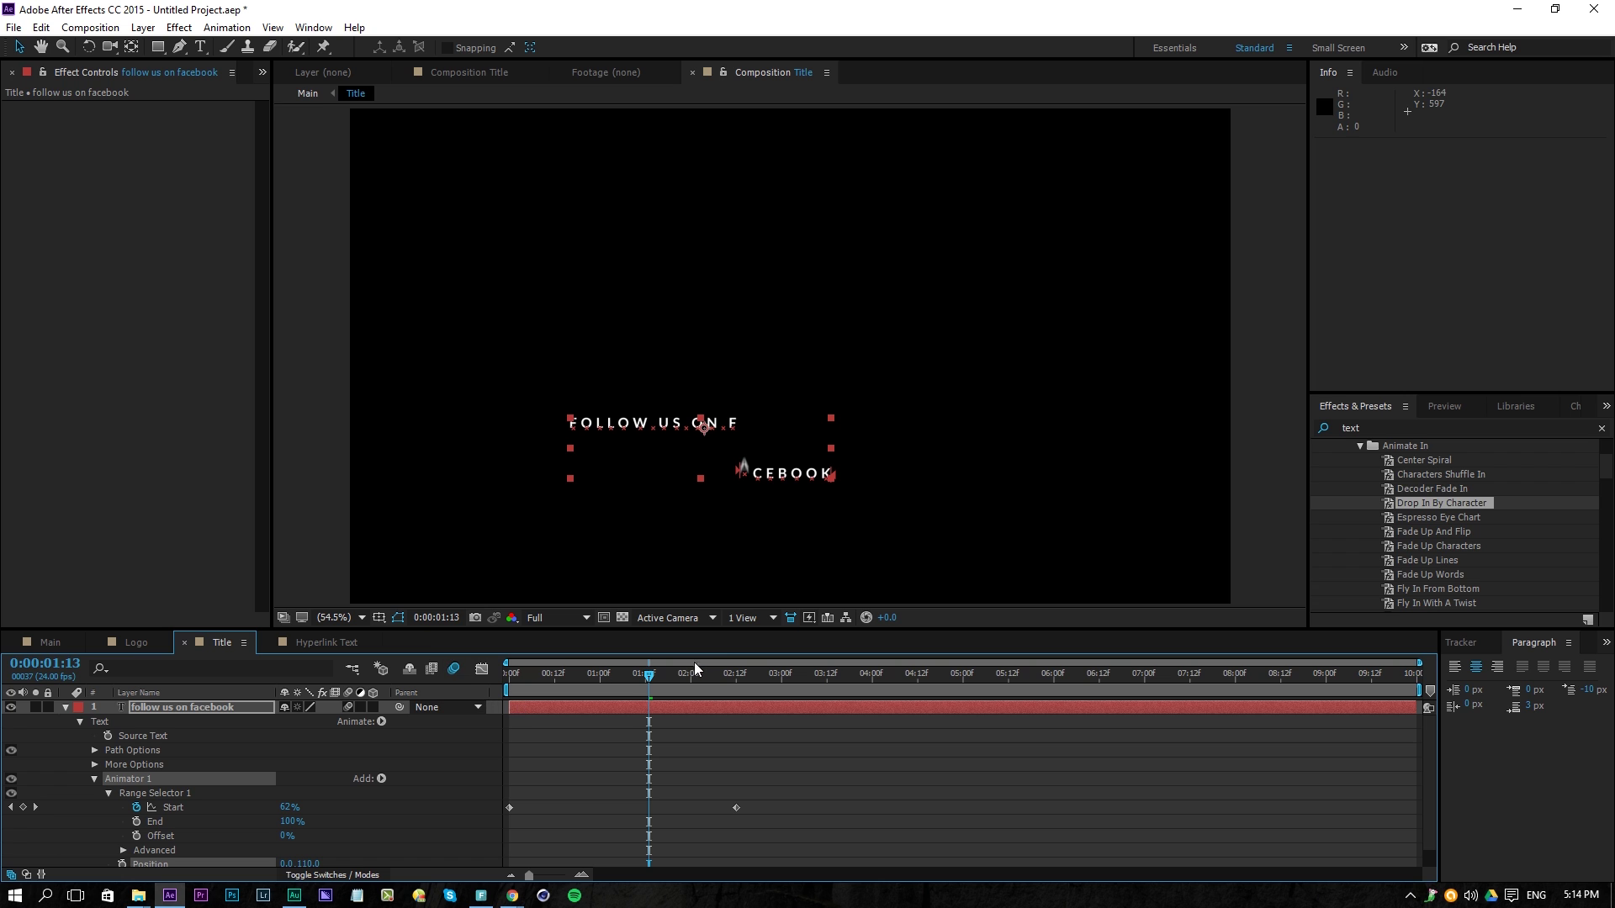
scroll(755, 476, "up", 4)
scroll(730, 518, "down", 2)
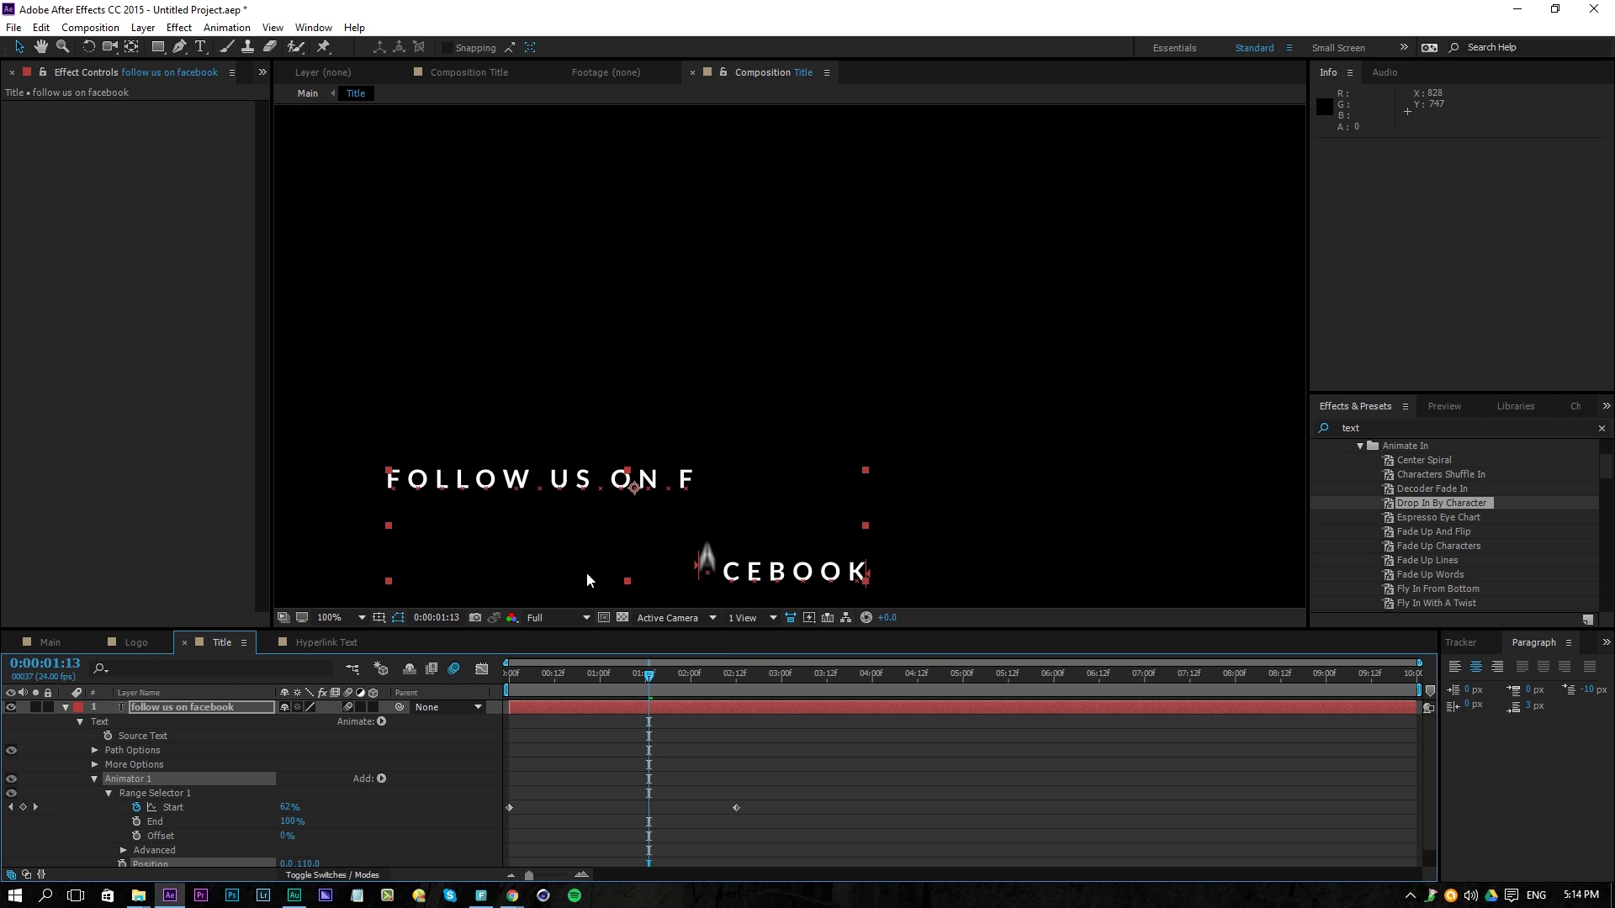
Enable motion blur for the Title, Logo and Hyperlink Text layers in Main and preview the animation
left_click(49, 642)
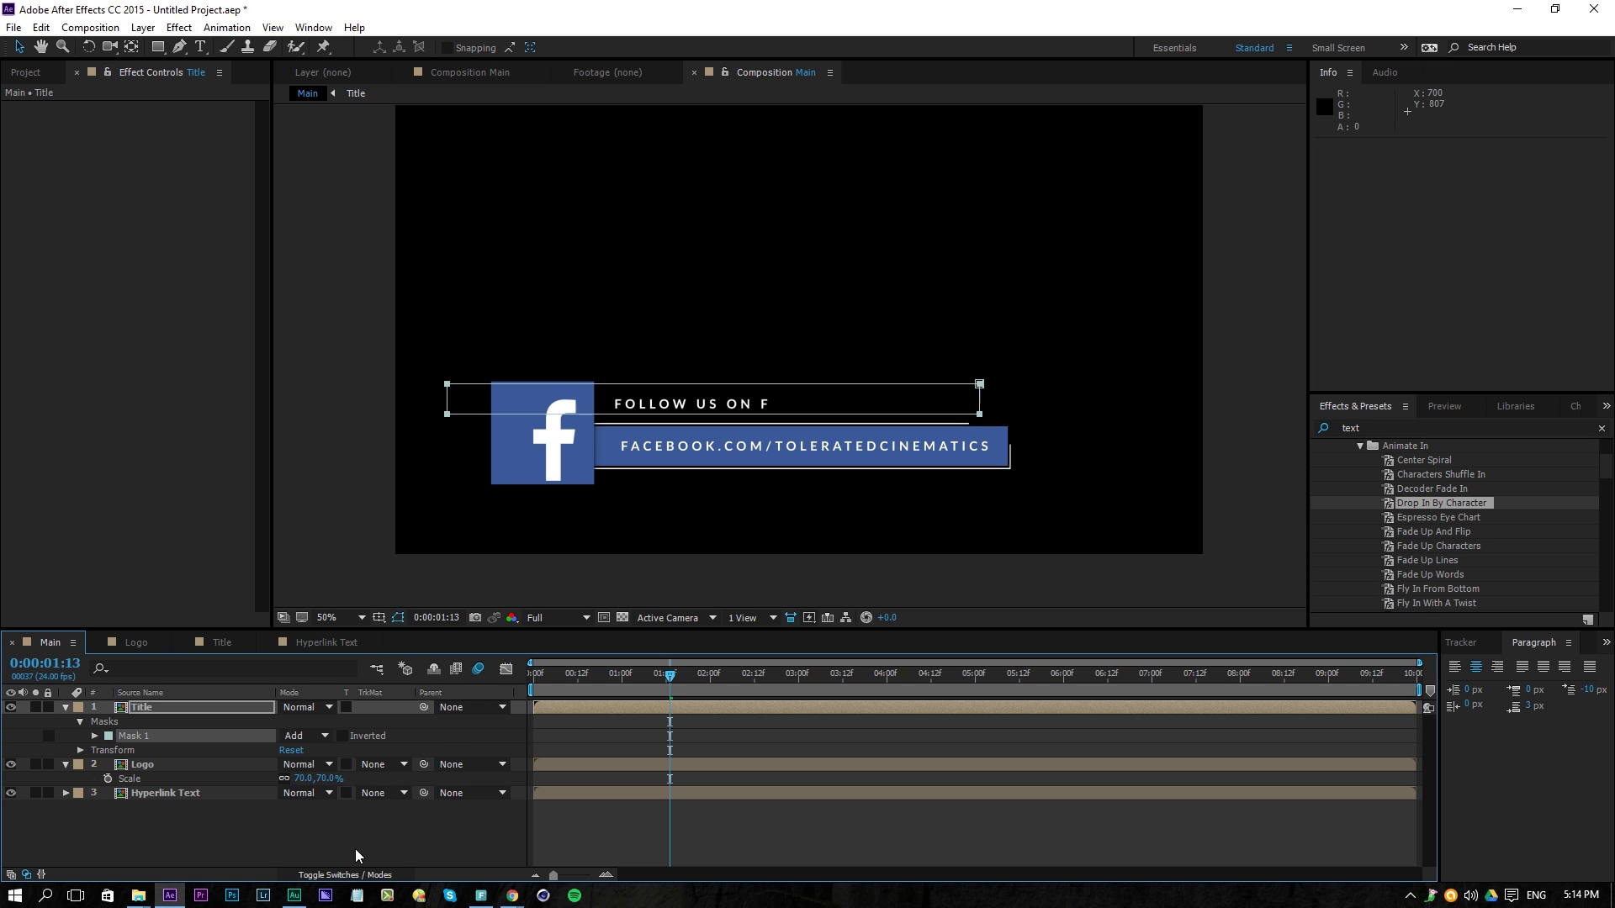
left_click(358, 874)
left_click_drag(347, 706, 349, 794)
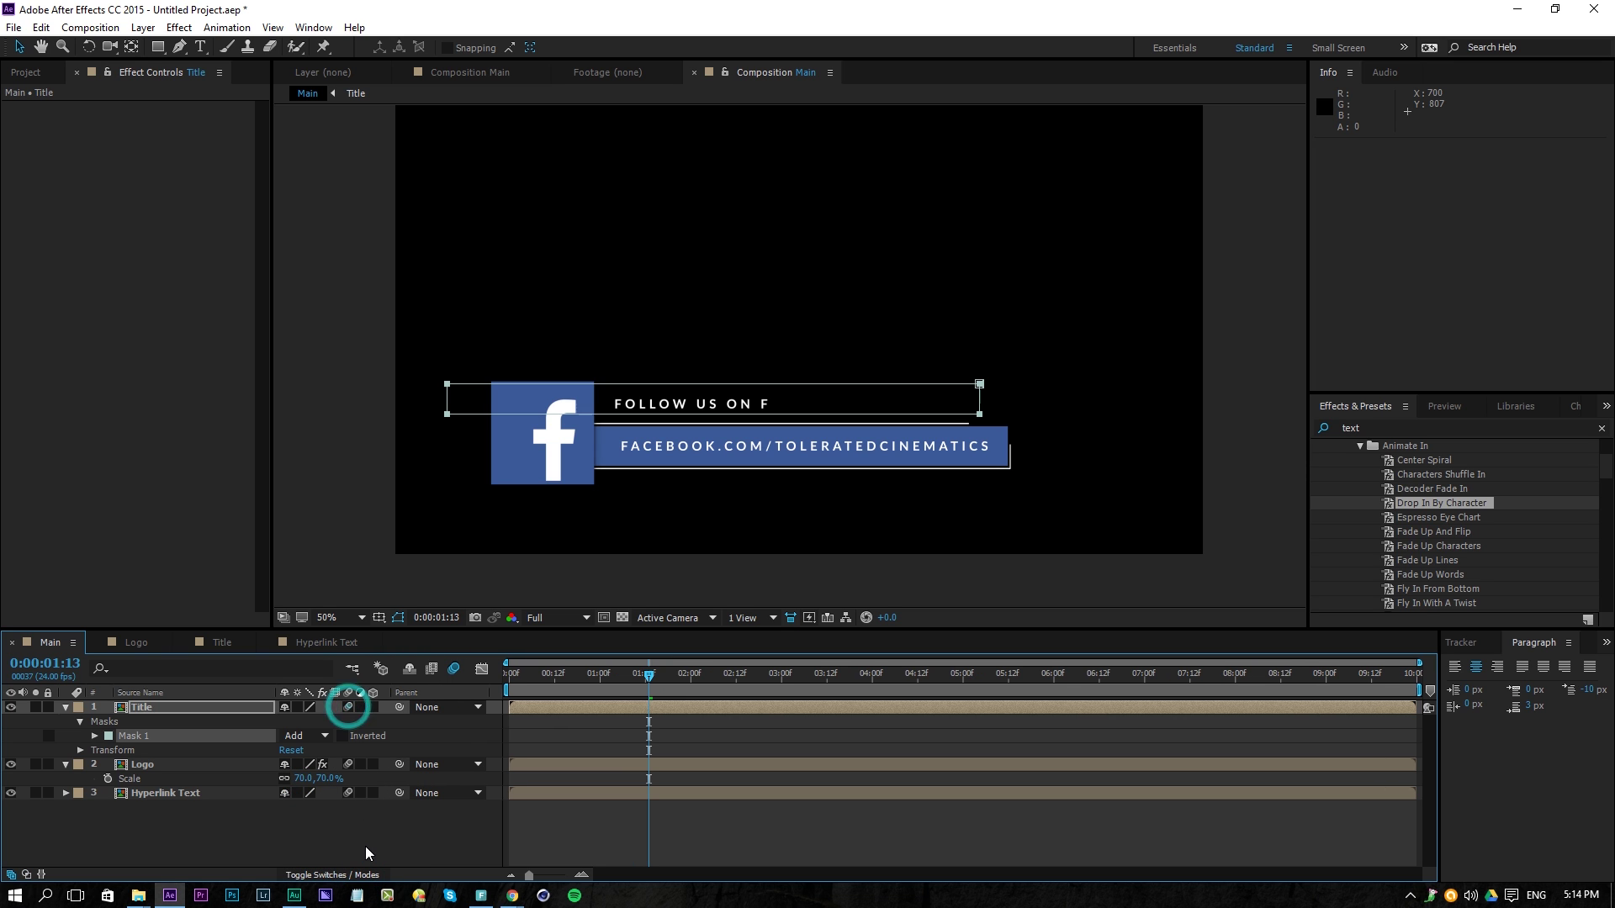
left_click(364, 848)
key("space")
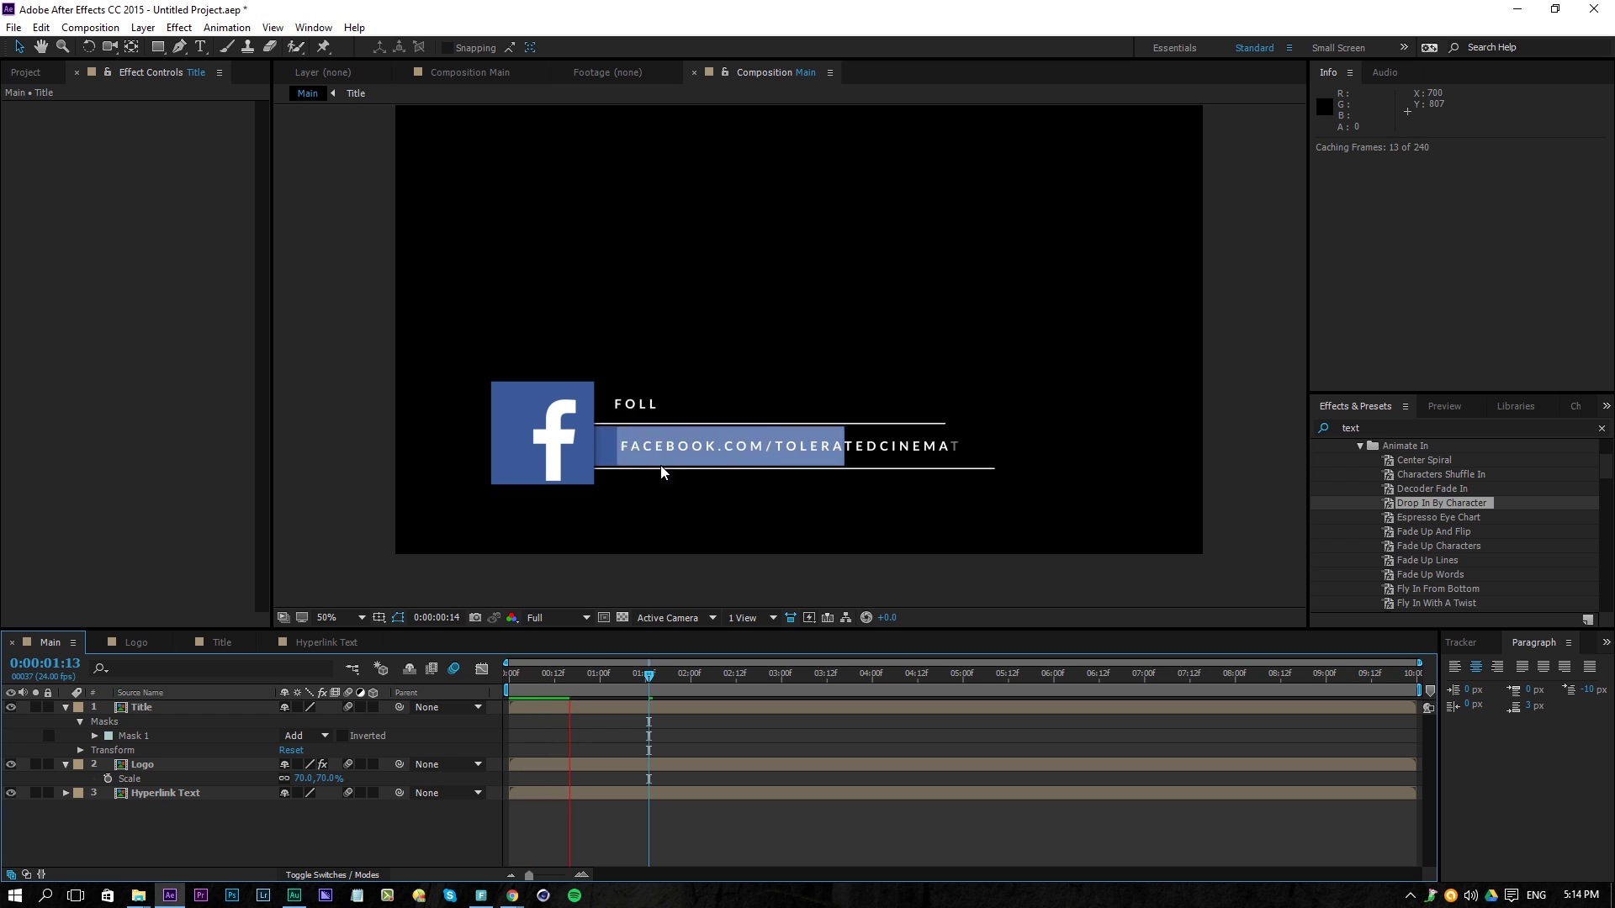
left_click(652, 682)
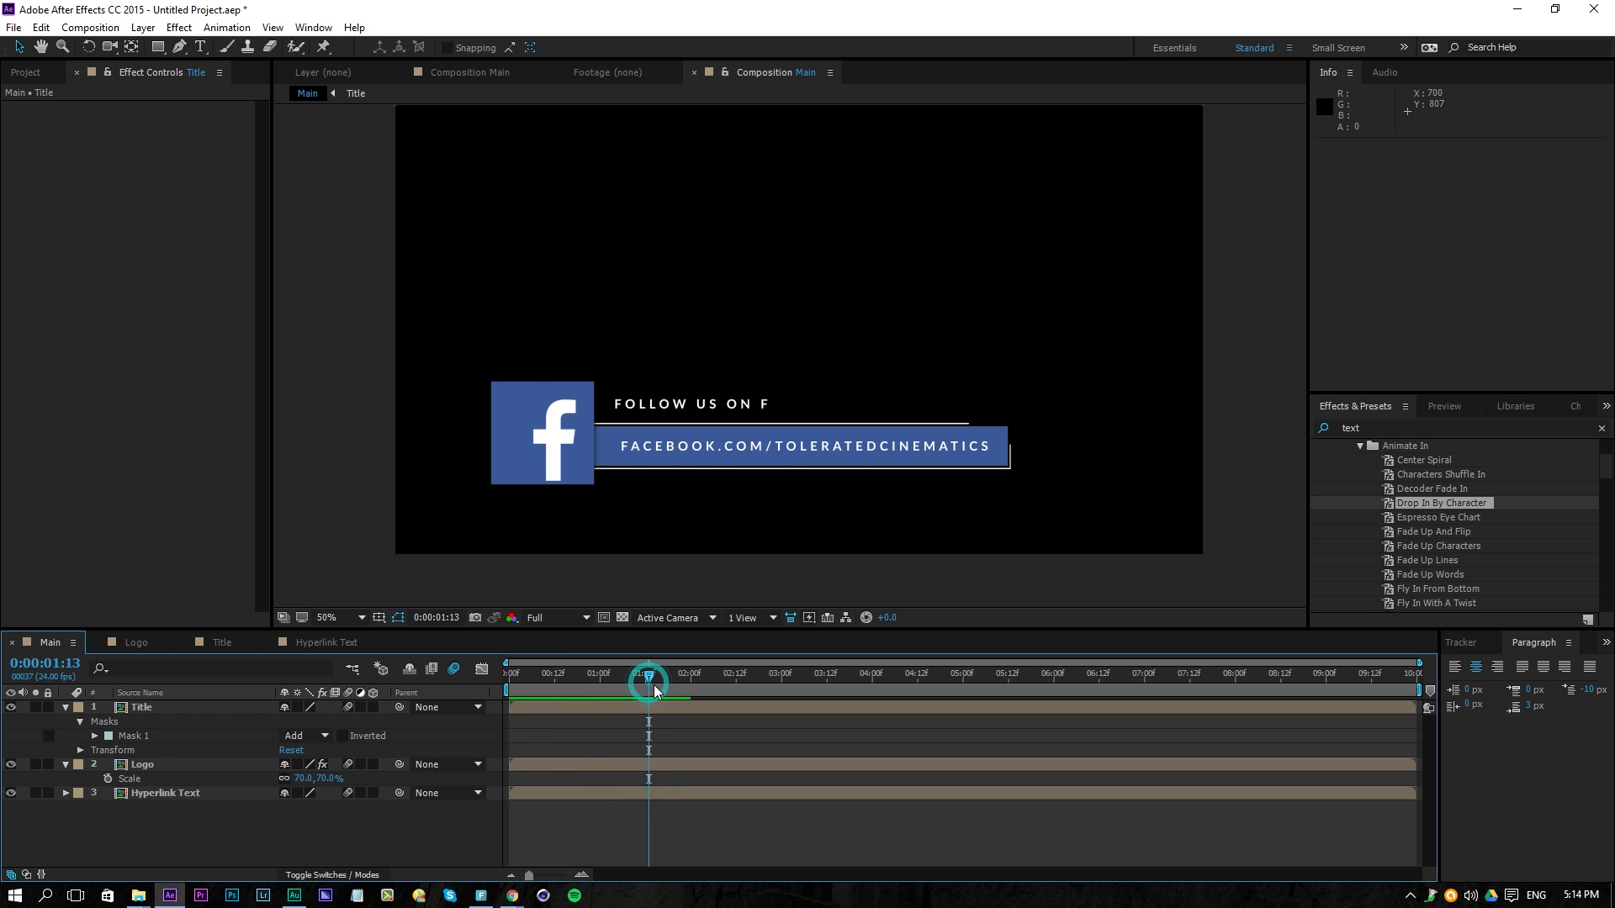
Move the title text's last Range Selector Start keyframe to 0:00:01:06 and apply Easy Ease to it
double_click(222, 705)
left_click_drag(737, 808, 622, 809)
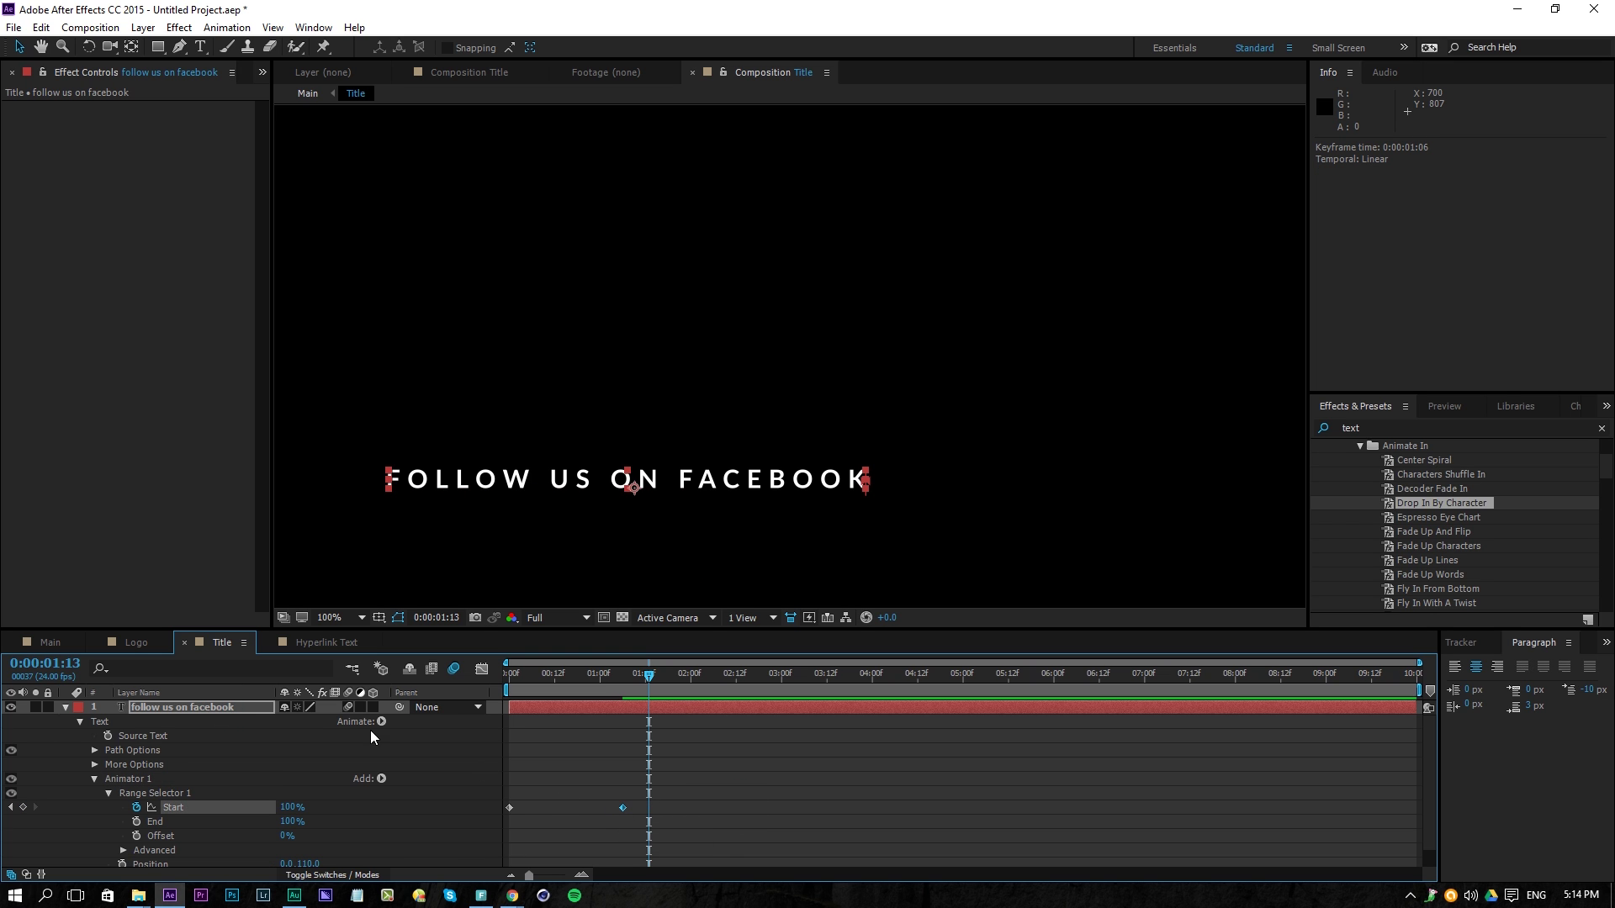
right_click(622, 809)
mouse_move(678, 886)
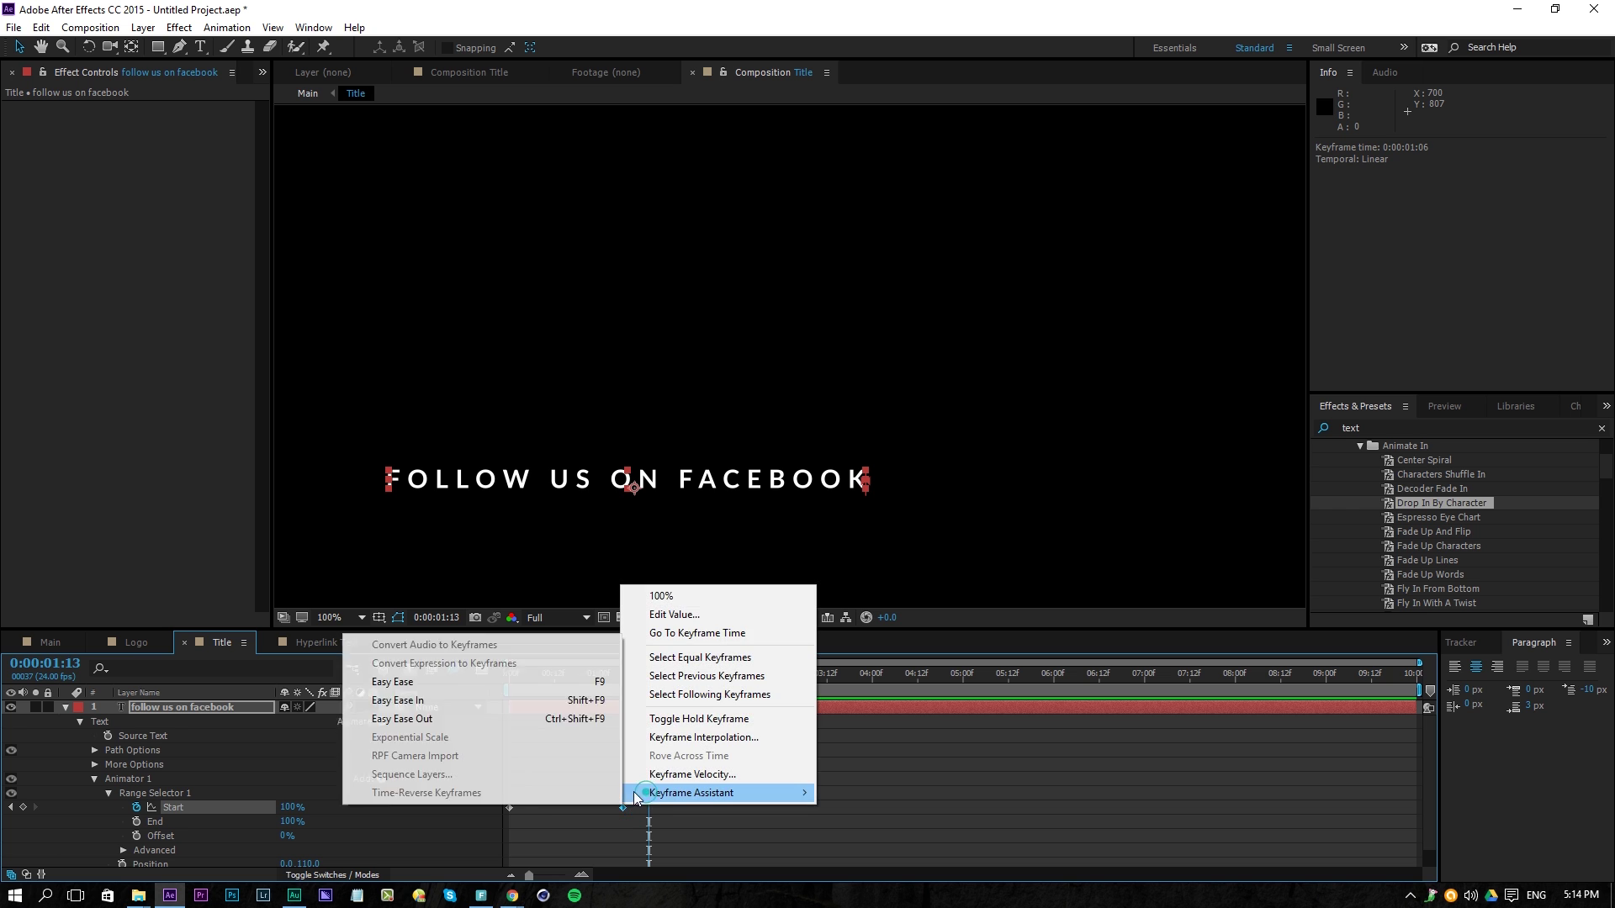
left_click(508, 680)
Lengthen the incoming ease of the title's last Start keyframe in the speed graph and preview Main
left_click(482, 669)
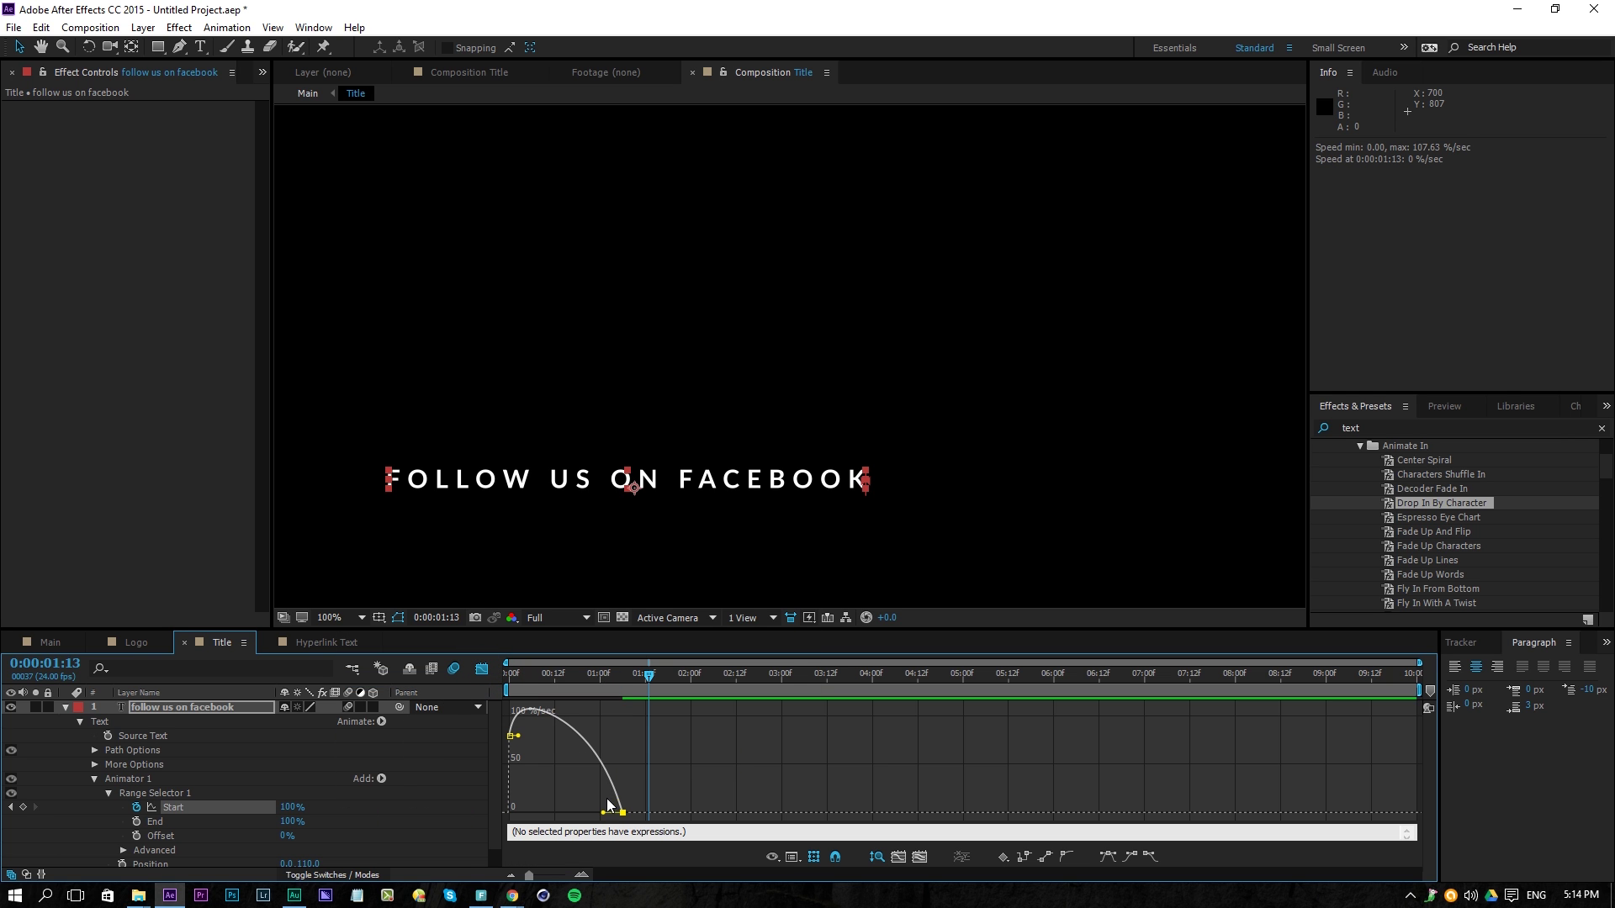
left_click_drag(604, 813, 573, 813)
left_click(480, 672)
left_click(37, 638)
key("space")
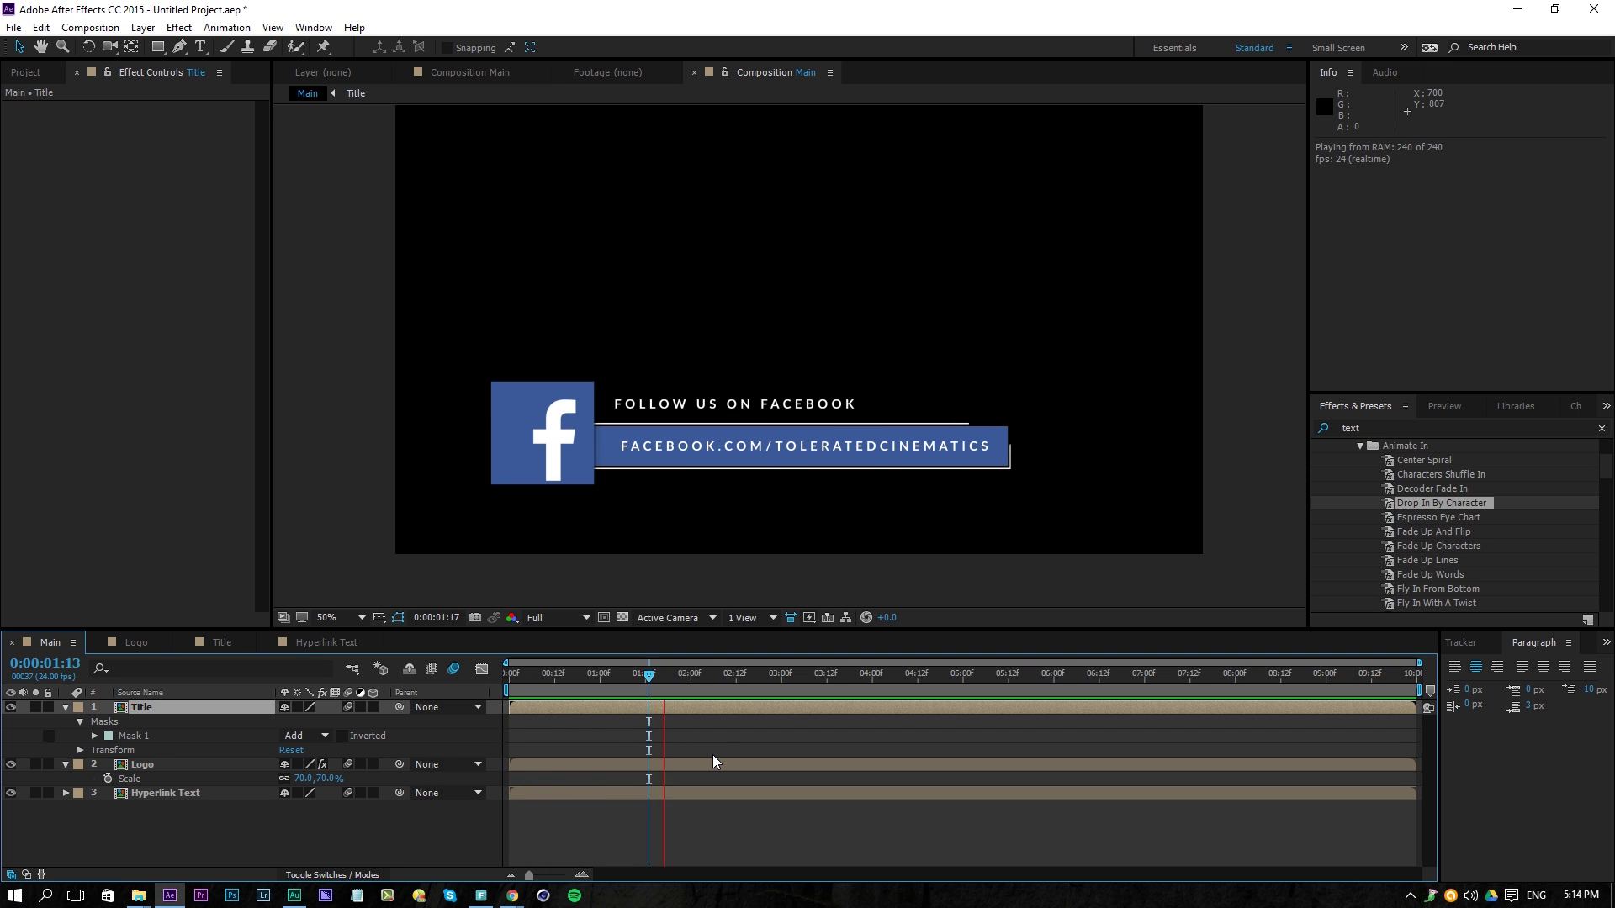
key("space")
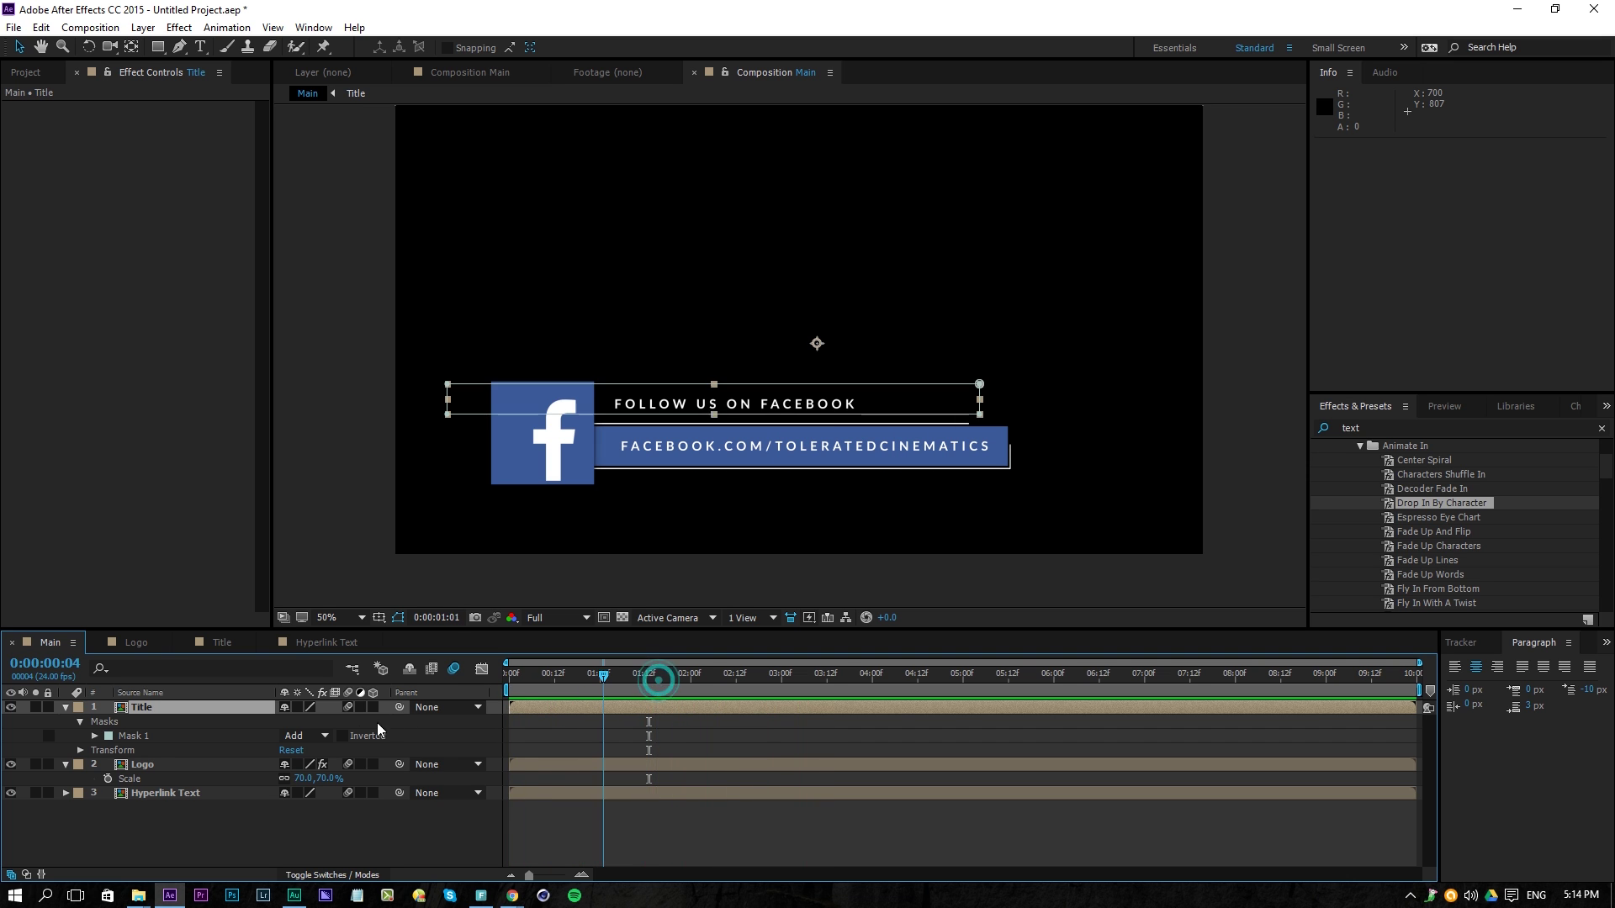
Add Scale and Rotation keyframes with the Logo layer's current values and place them at 0:00:01:04
left_click(144, 765)
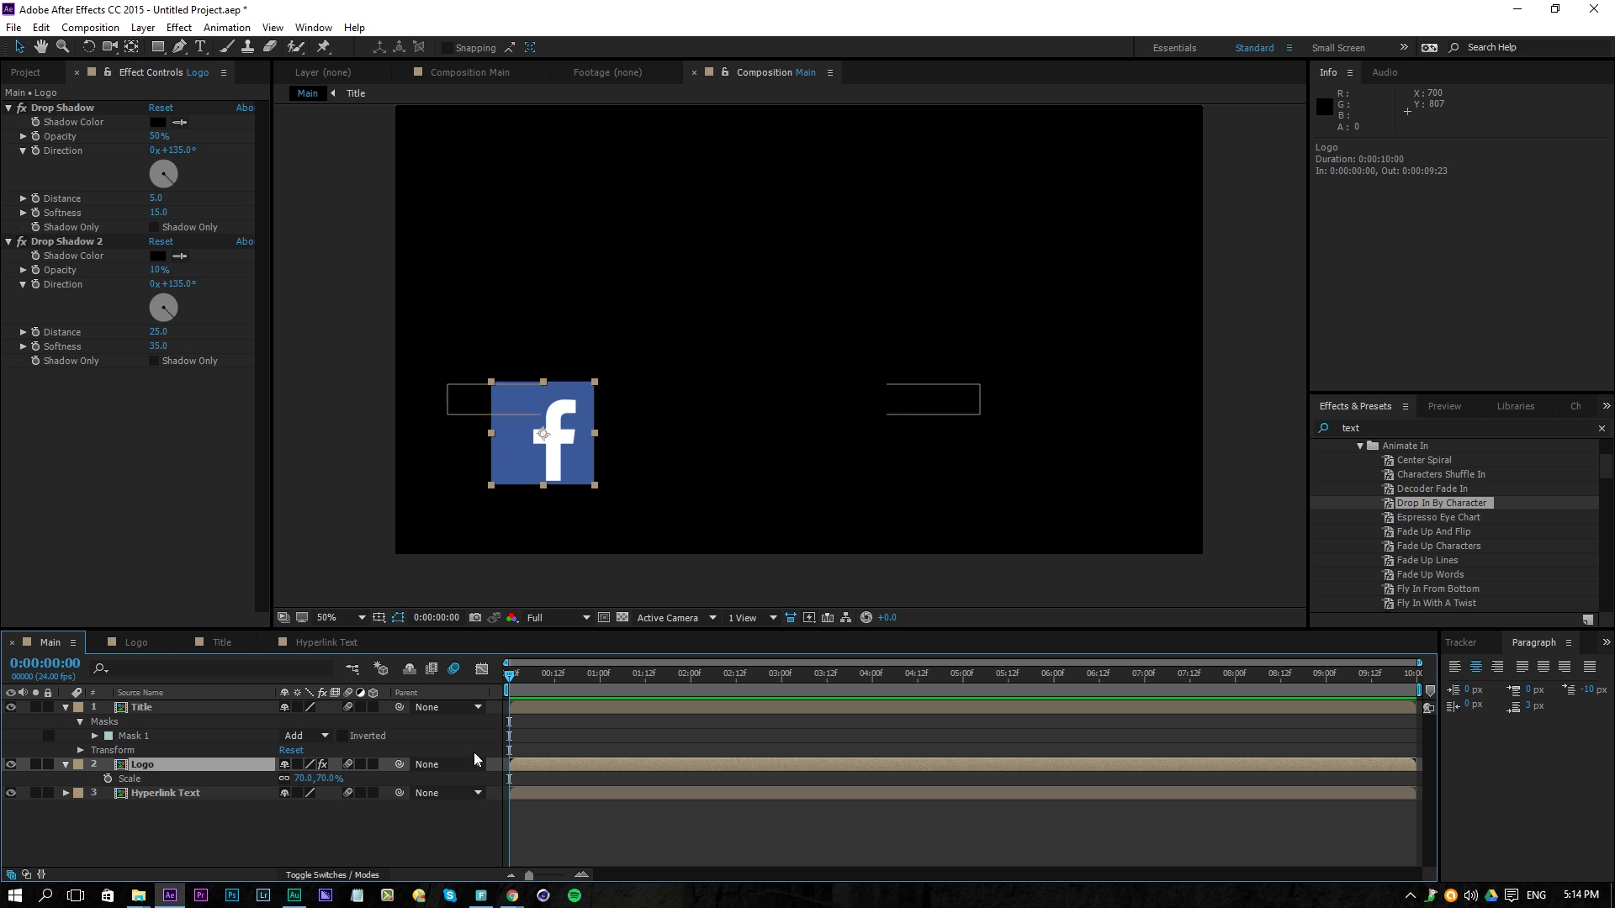
key("shift+r")
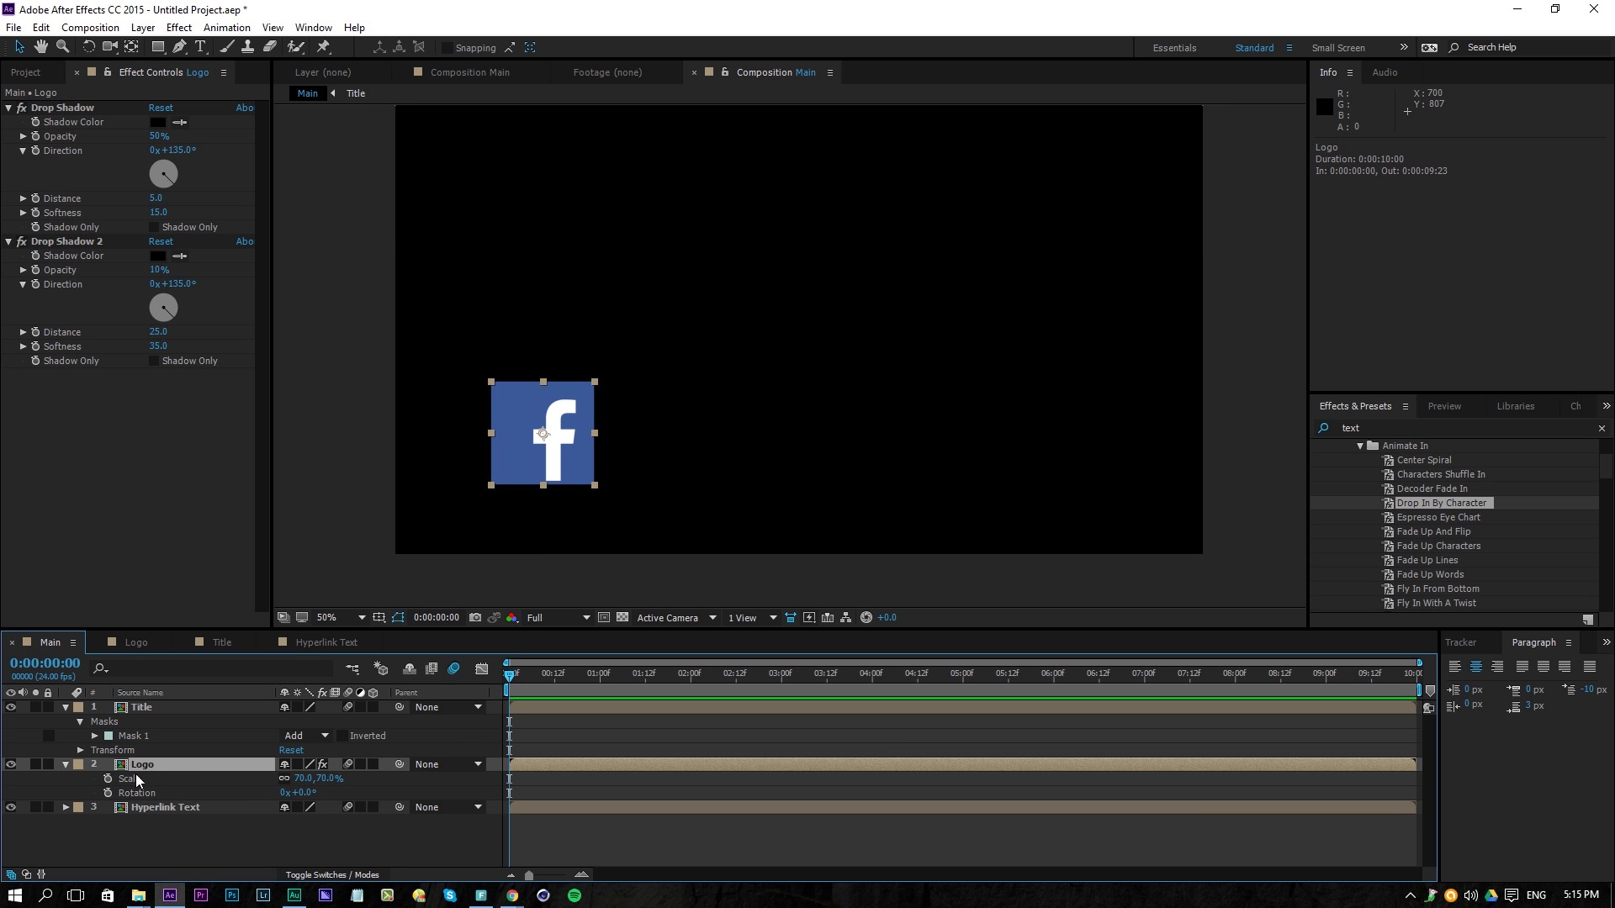
left_click(108, 779)
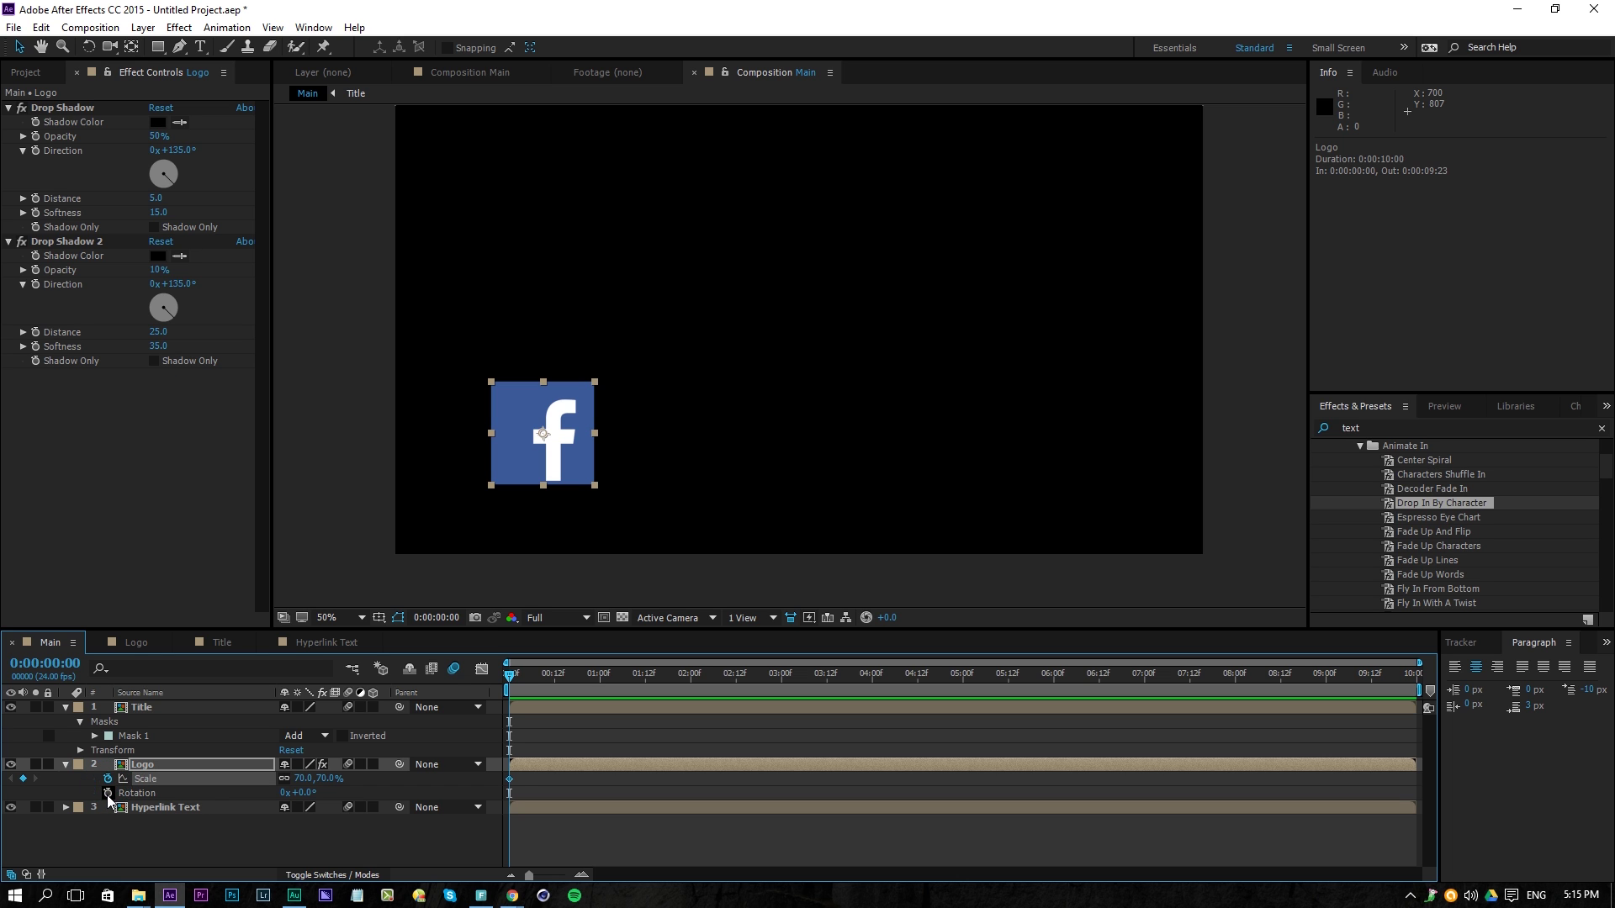
left_click(108, 793)
left_click_drag(527, 775, 615, 799)
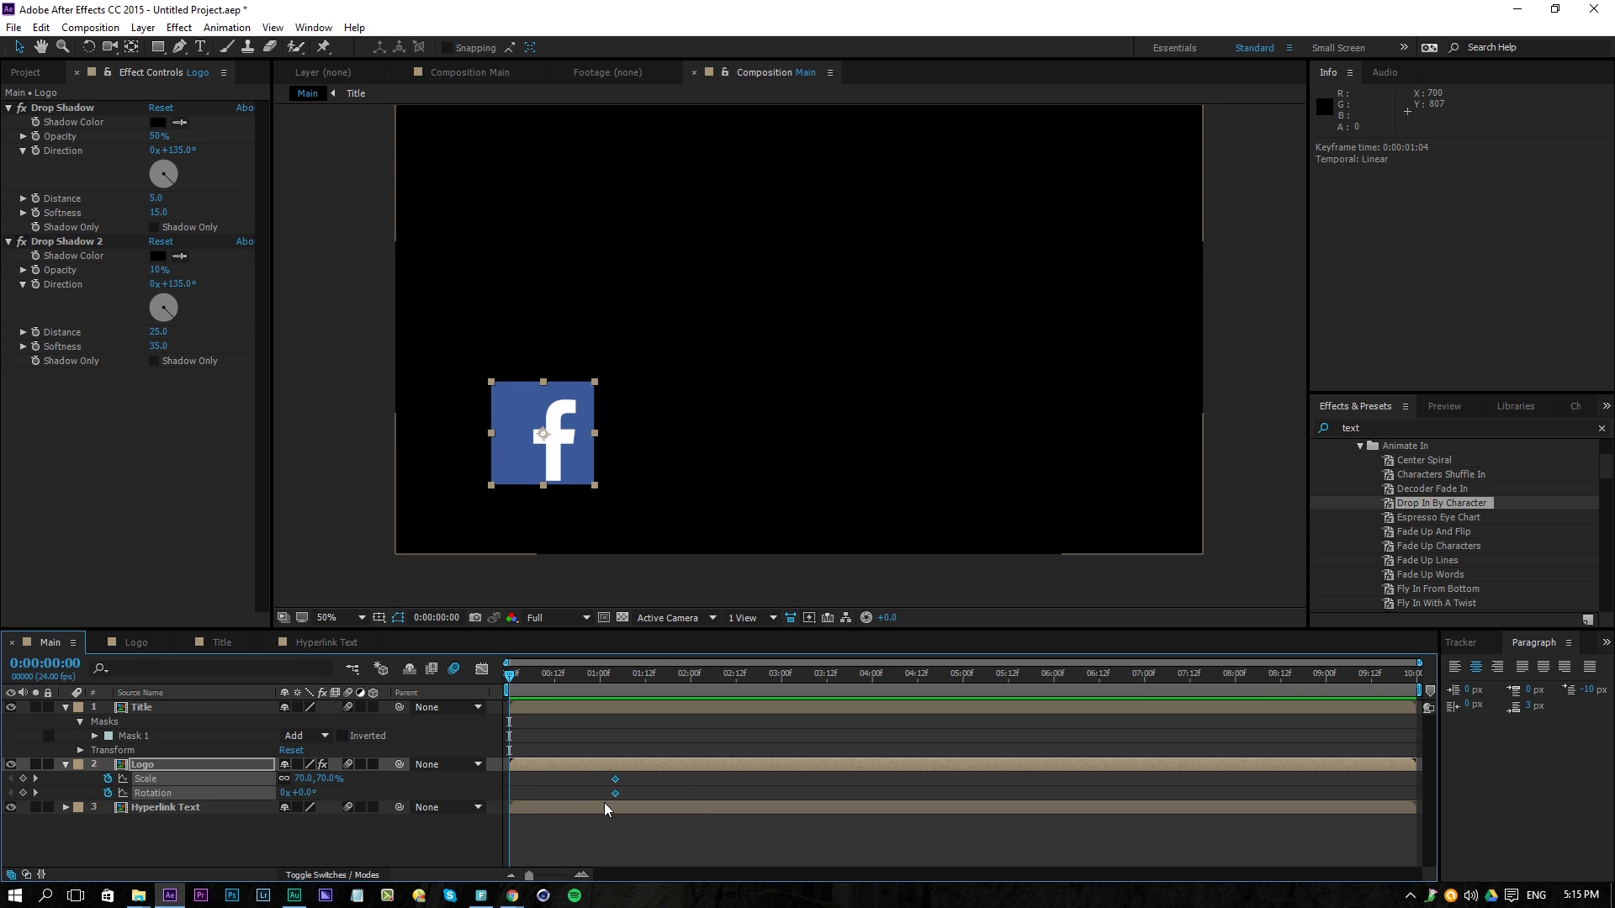
Keyframe the Logo layer at the first frame with Rotation -90° and Scale 0%, and preview the spin-in
left_click(366, 780)
left_click(326, 780)
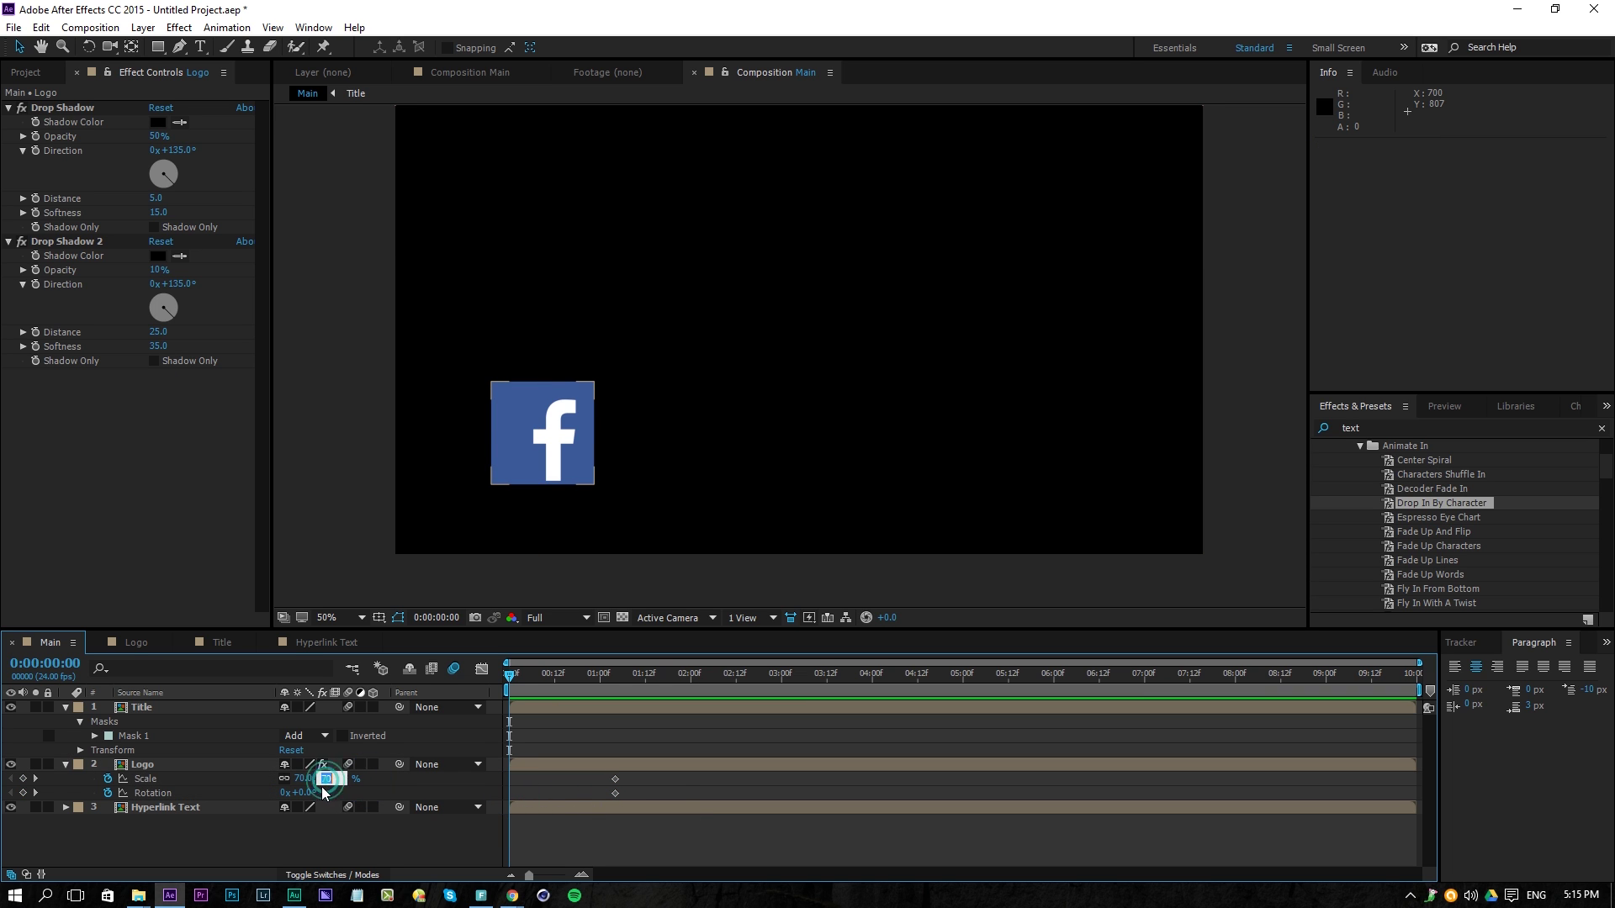
key("Return")
left_click_drag(296, 793, 246, 800)
left_click(303, 793)
type("-90")
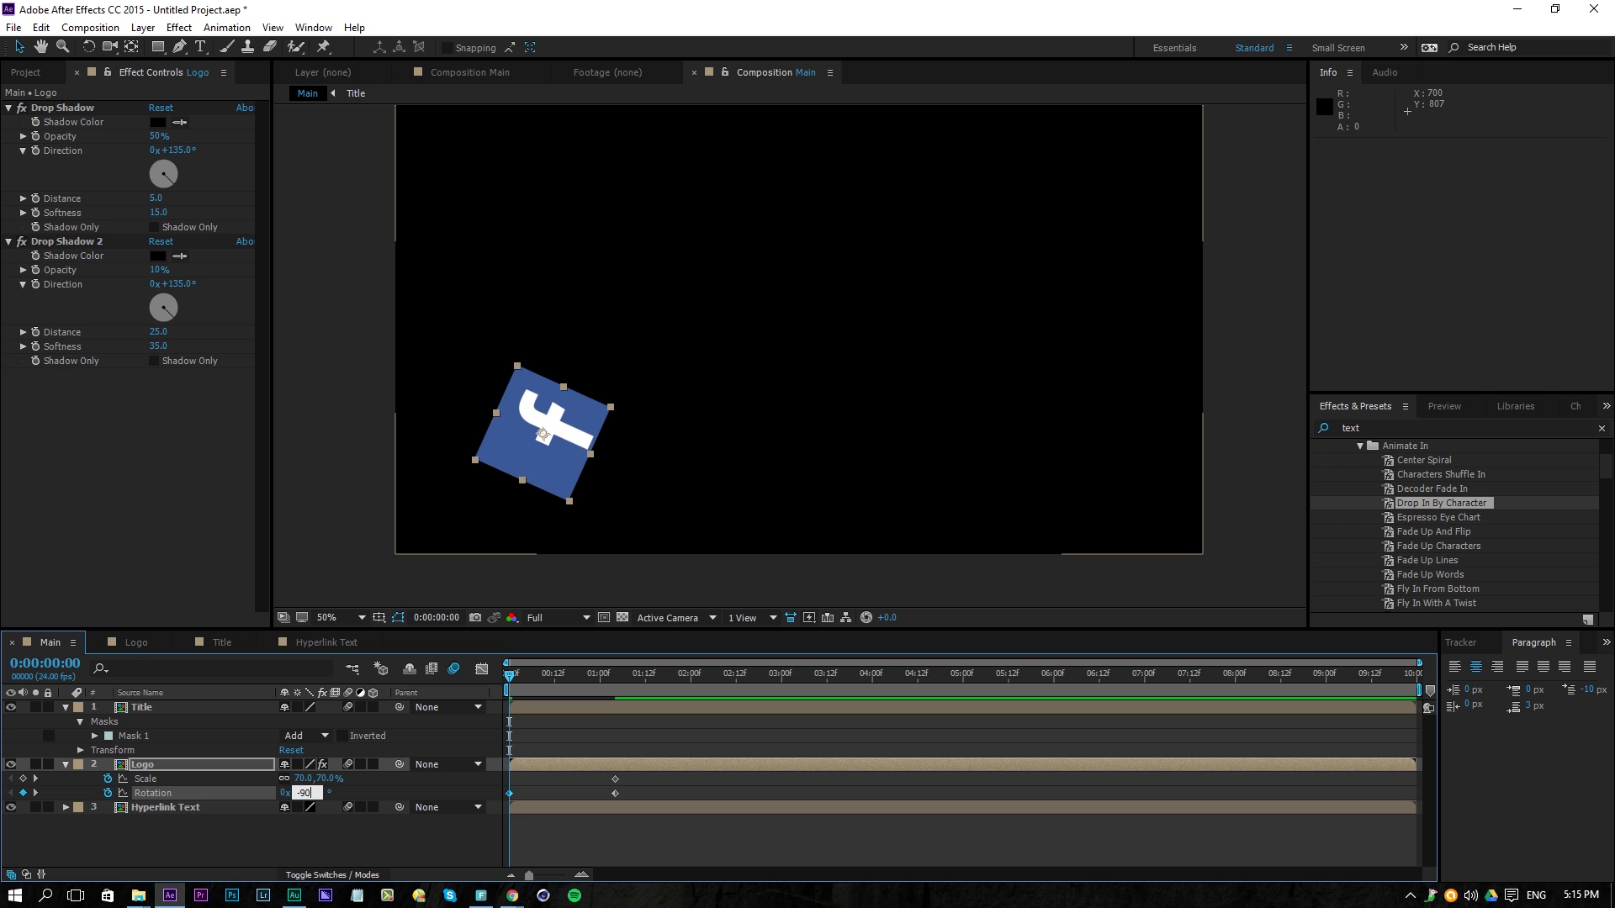
key("Return")
left_click(307, 779)
type("0")
key("Return")
key("space")
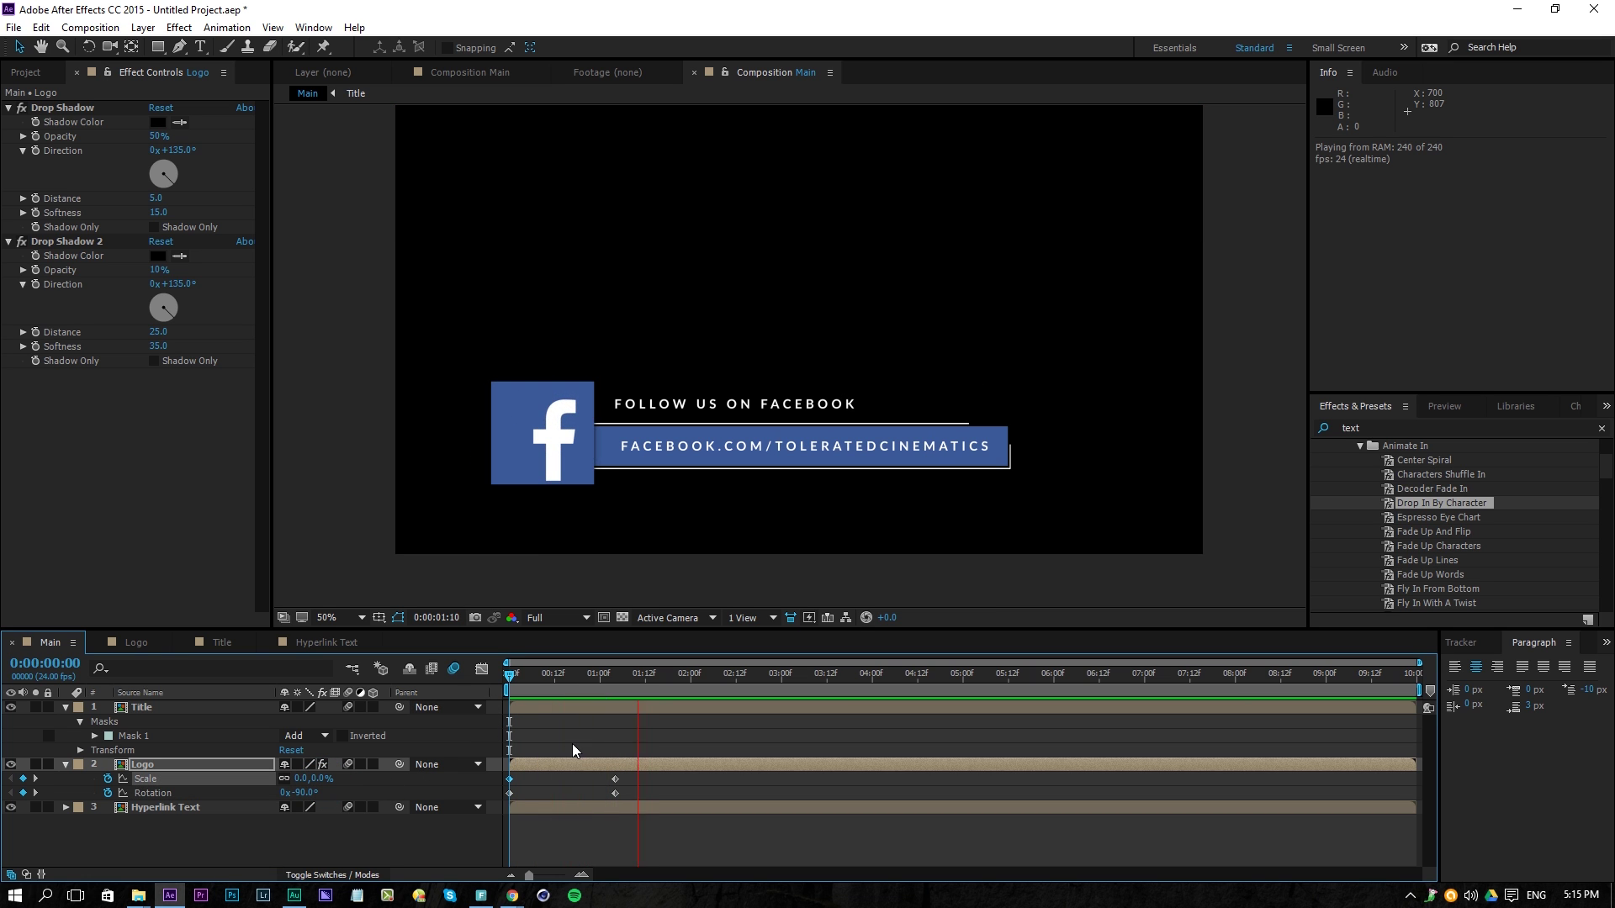
key("space")
Move the Logo layer's ending Scale and Rotation keyframes to about 0:00:00:14 and preview the faster entrance
key("Page_Down")
key("Page_Down")
key("Page_Down")
key("Page_Down")
key("Page_Down")
key("Page_Down")
key("Page_Down")
key("Page_Down")
key("Page_Down")
key("Page_Down")
key("Page_Down")
key("Page_Down")
left_click_drag(593, 776, 564, 791)
key("space")
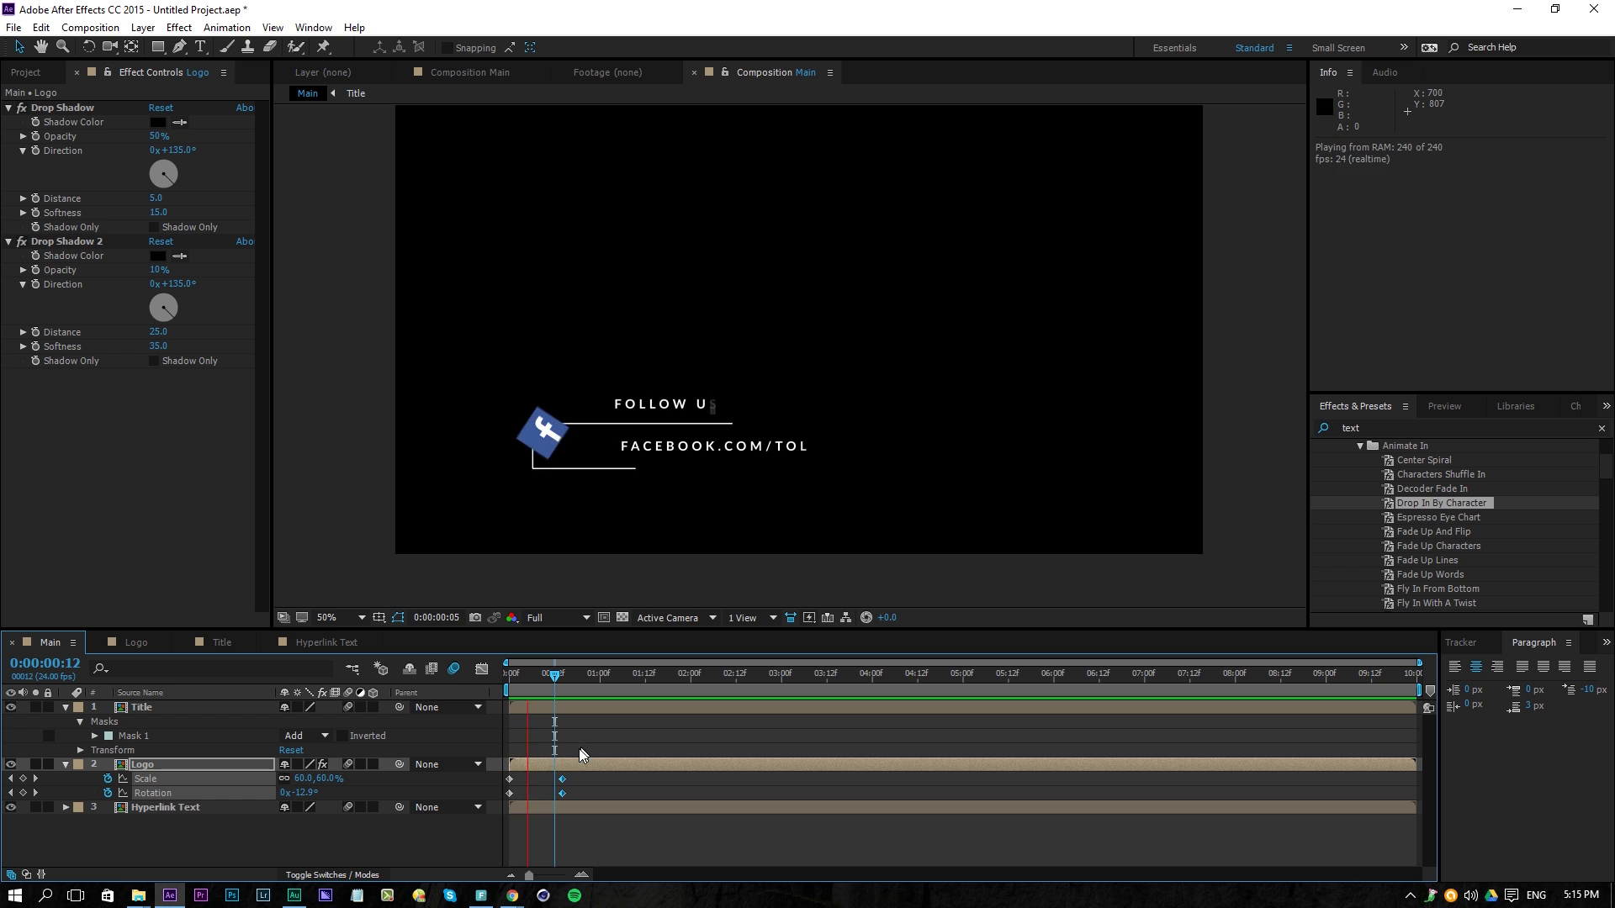
Shift the Title and Hyperlink Text layers to start at about 0:00:00:10 and preview the timing
left_click(554, 712)
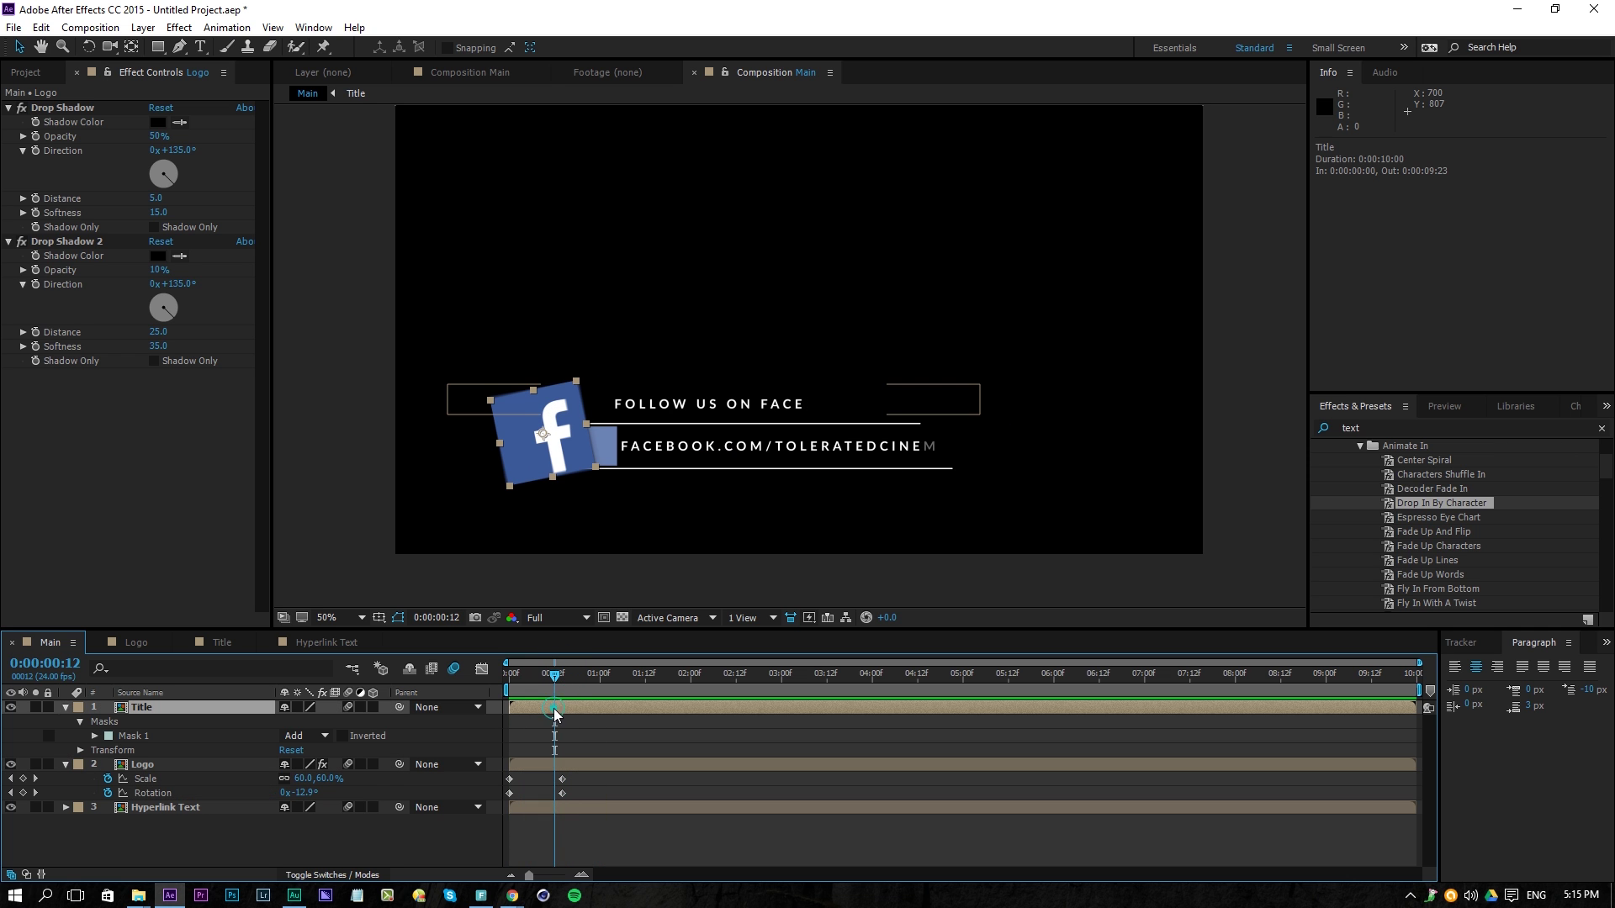
left_click(533, 806, "ctrl")
left_click_drag(522, 802, 559, 802)
left_click(558, 829)
key("space")
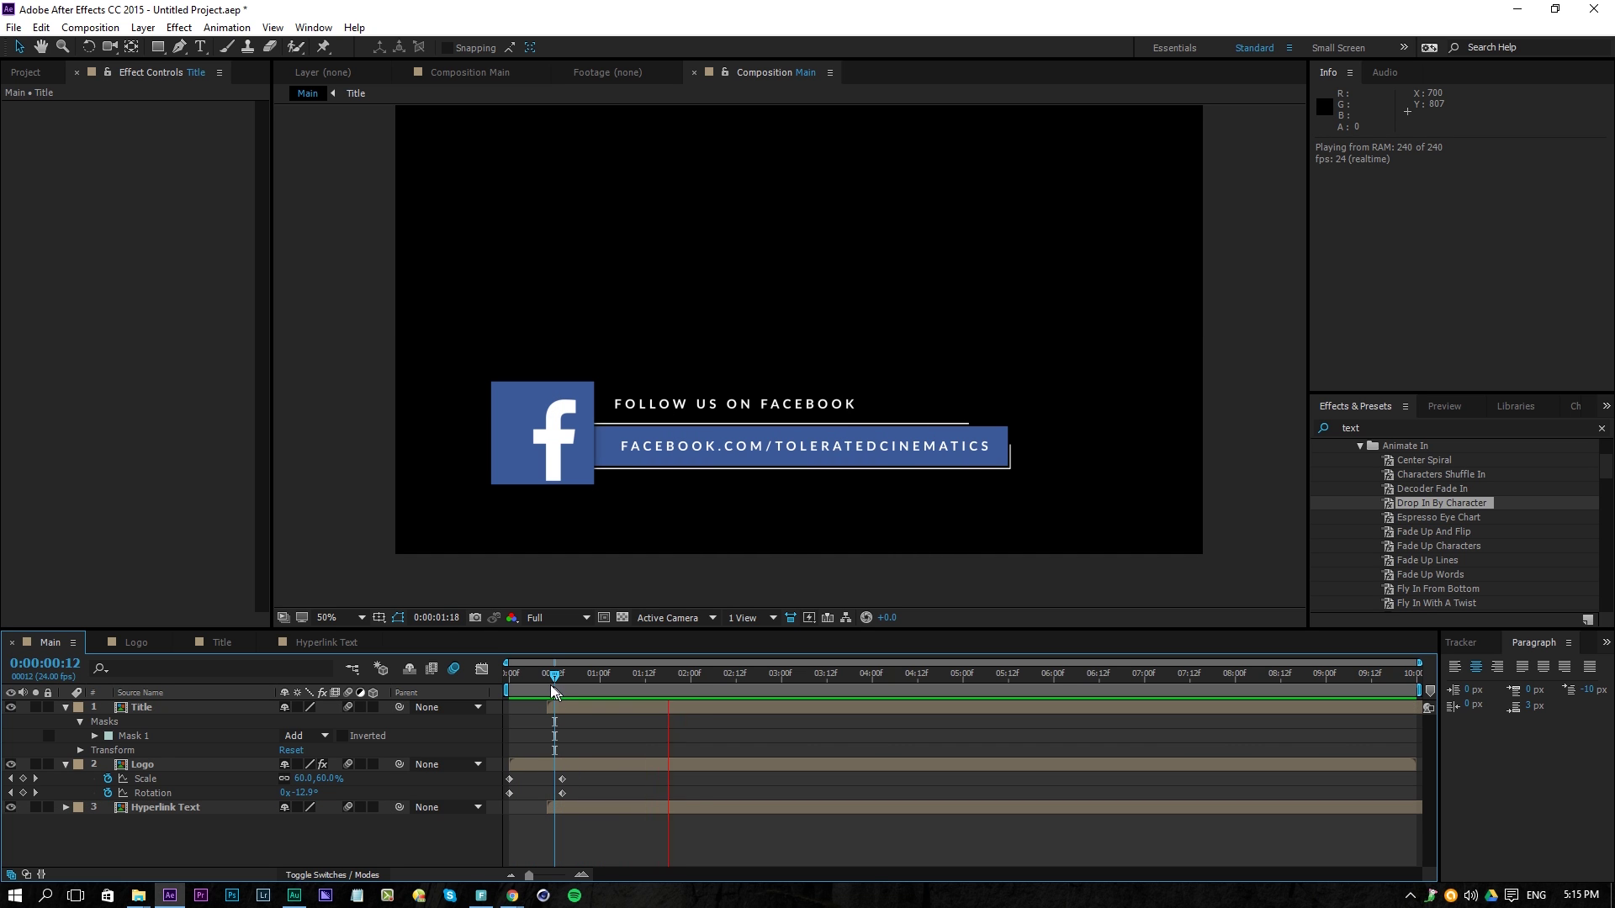
key("space")
Move the Logo's ending keyframes to about frame 7, start the Title and Hyperlink Text layers around frame 6, and preview
left_click_drag(553, 770, 565, 810)
left_click(568, 713, "ctrl")
left_click_drag(595, 711, 577, 707)
key("space")
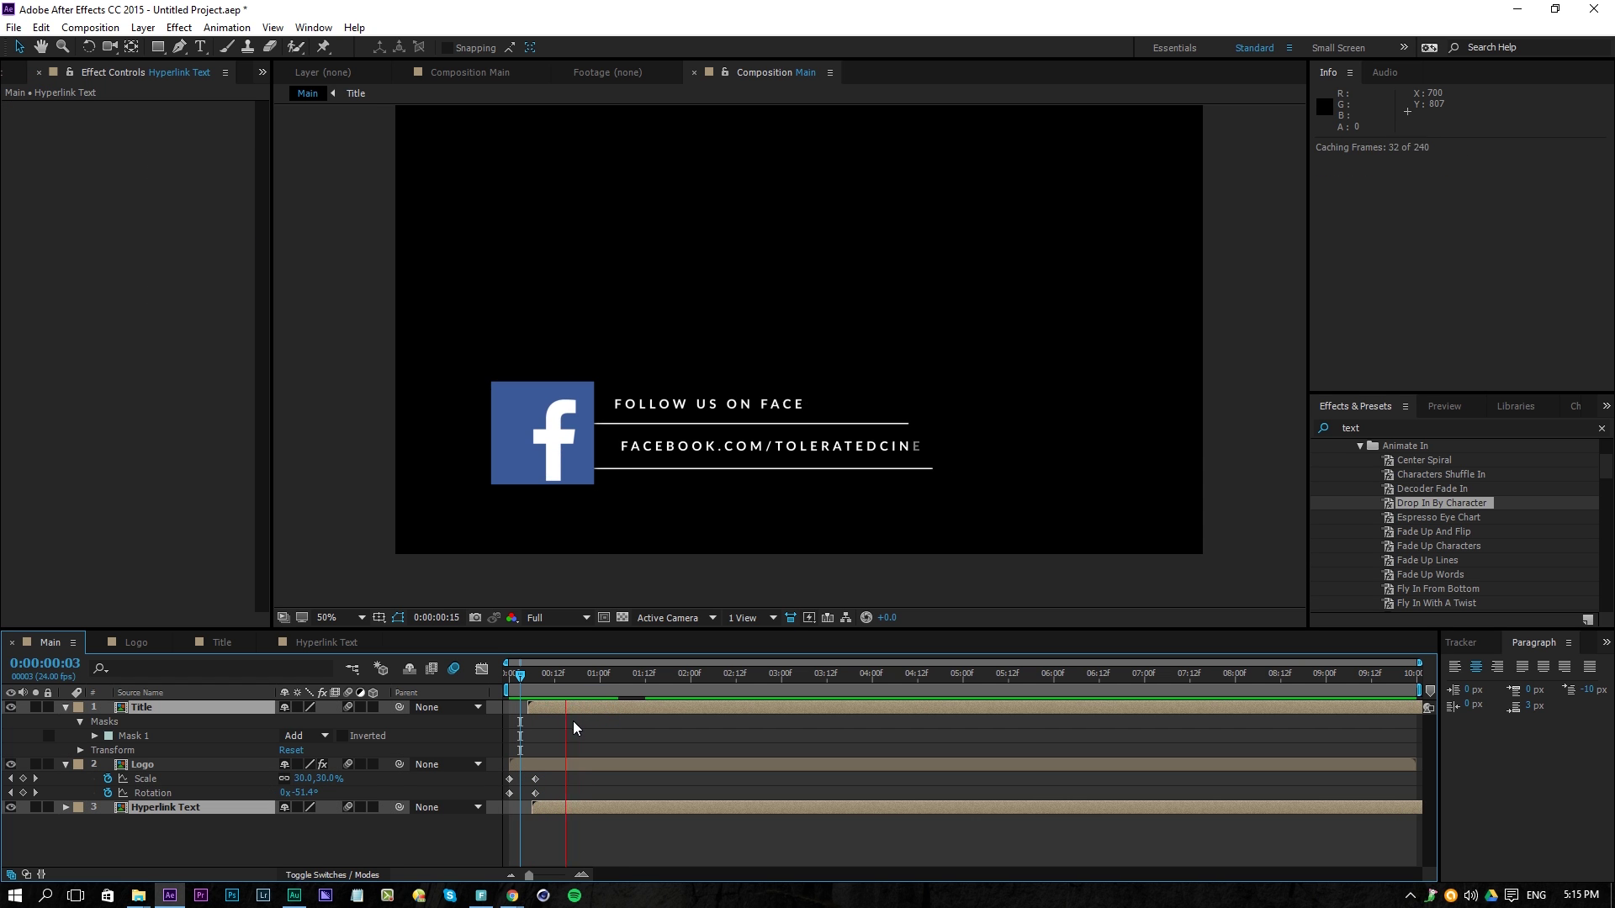
key("space")
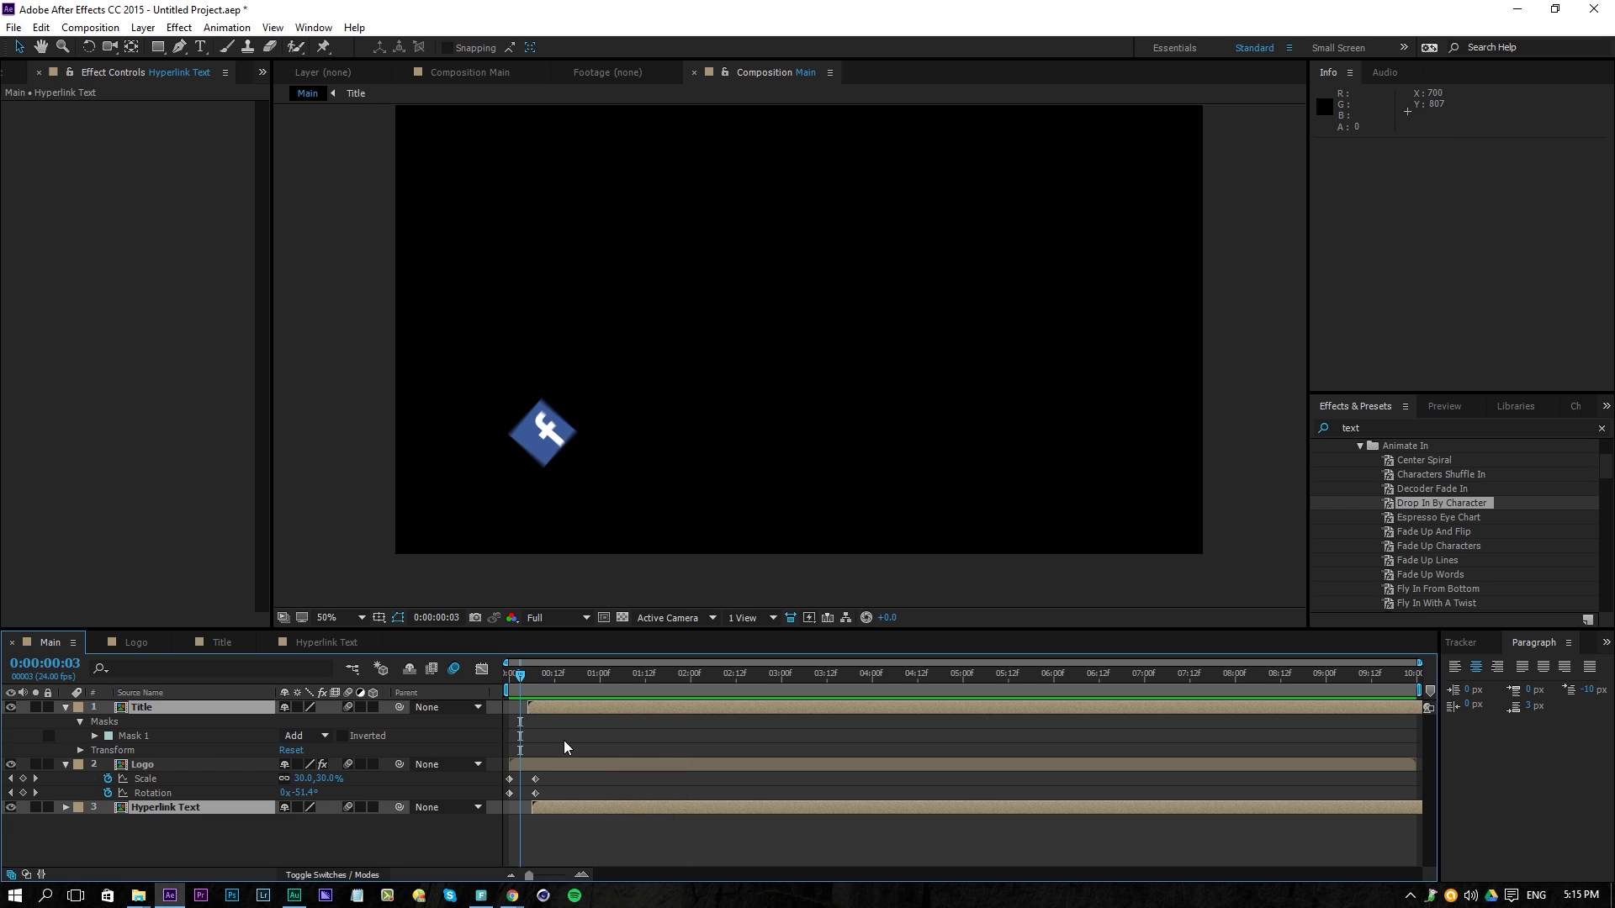
Preview the retimed lower third in Main, stop at about 0:00:00:13 and deselect the layers
key("space")
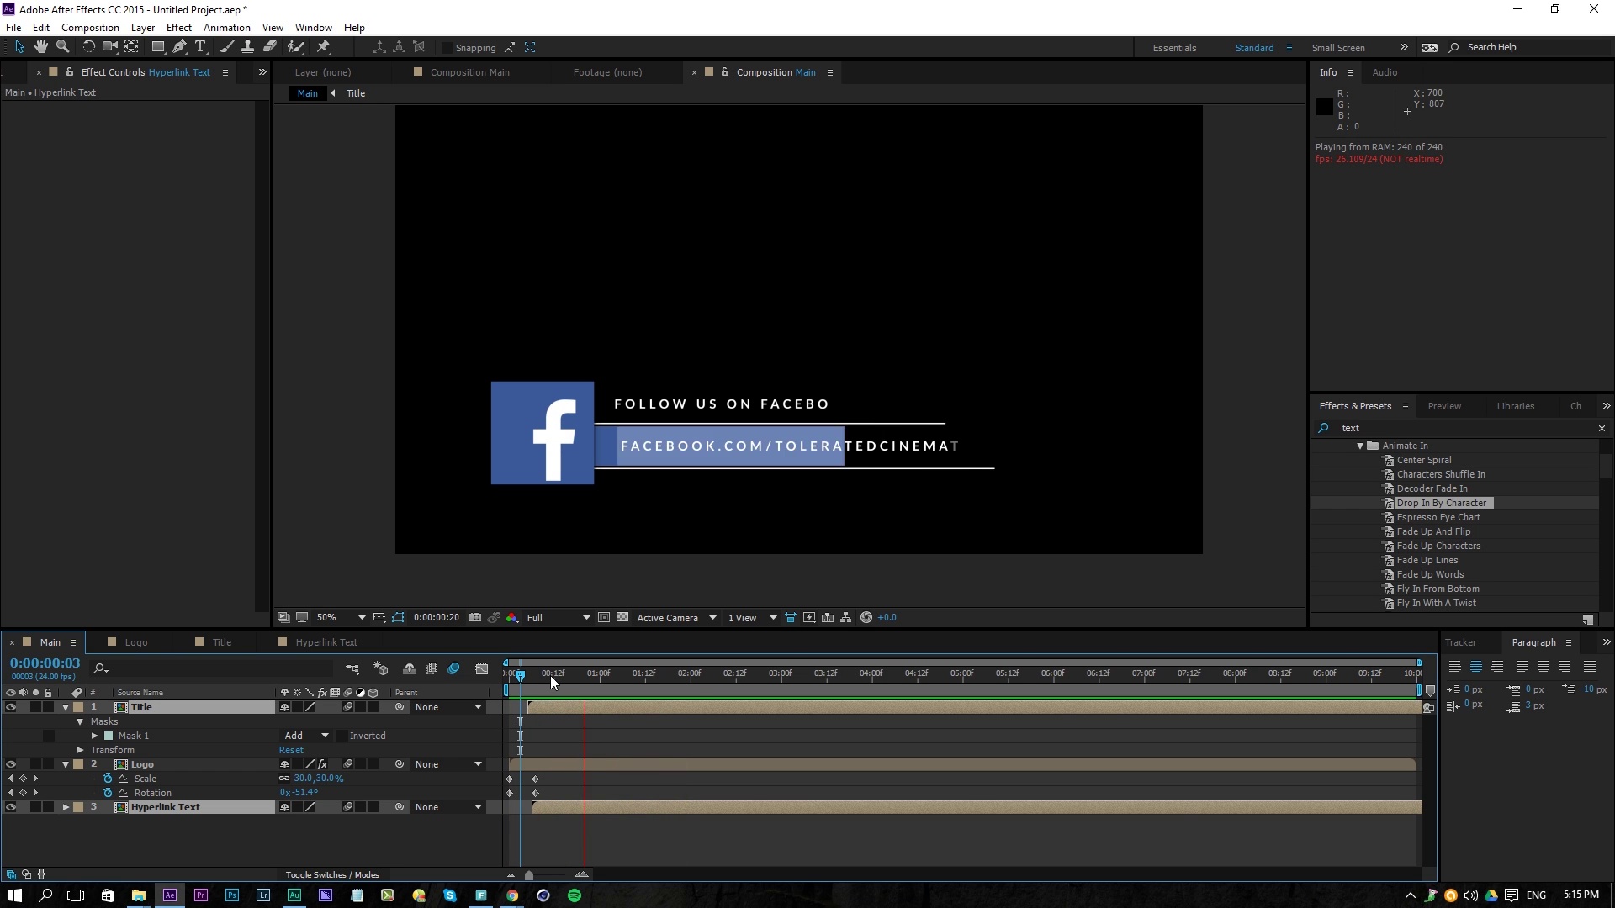
left_click(558, 674)
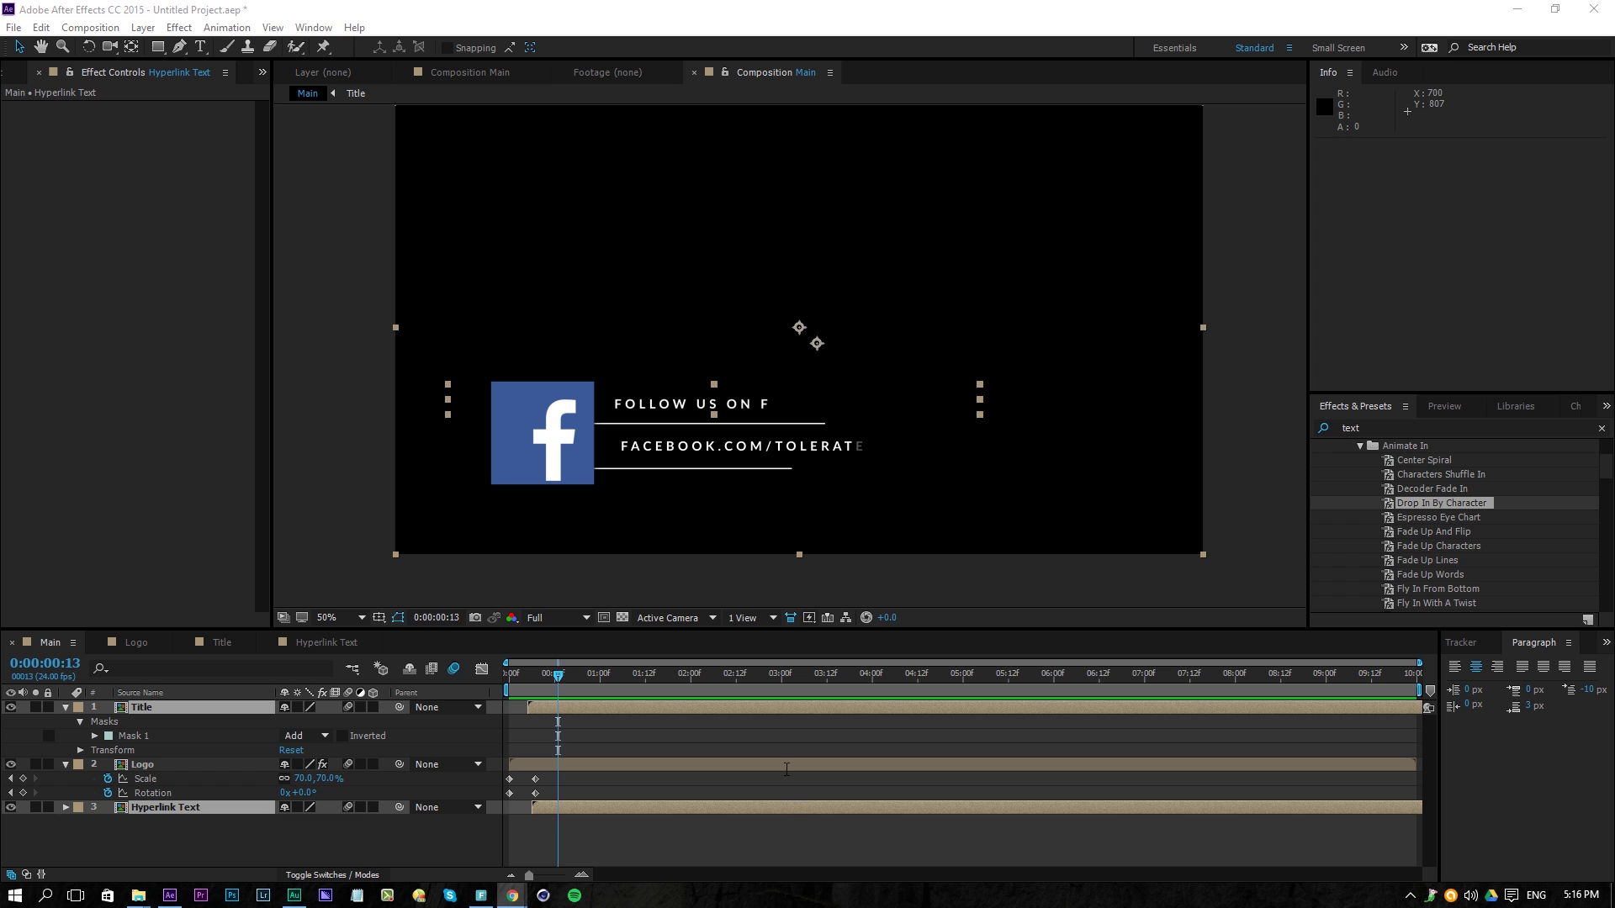
left_click(700, 735)
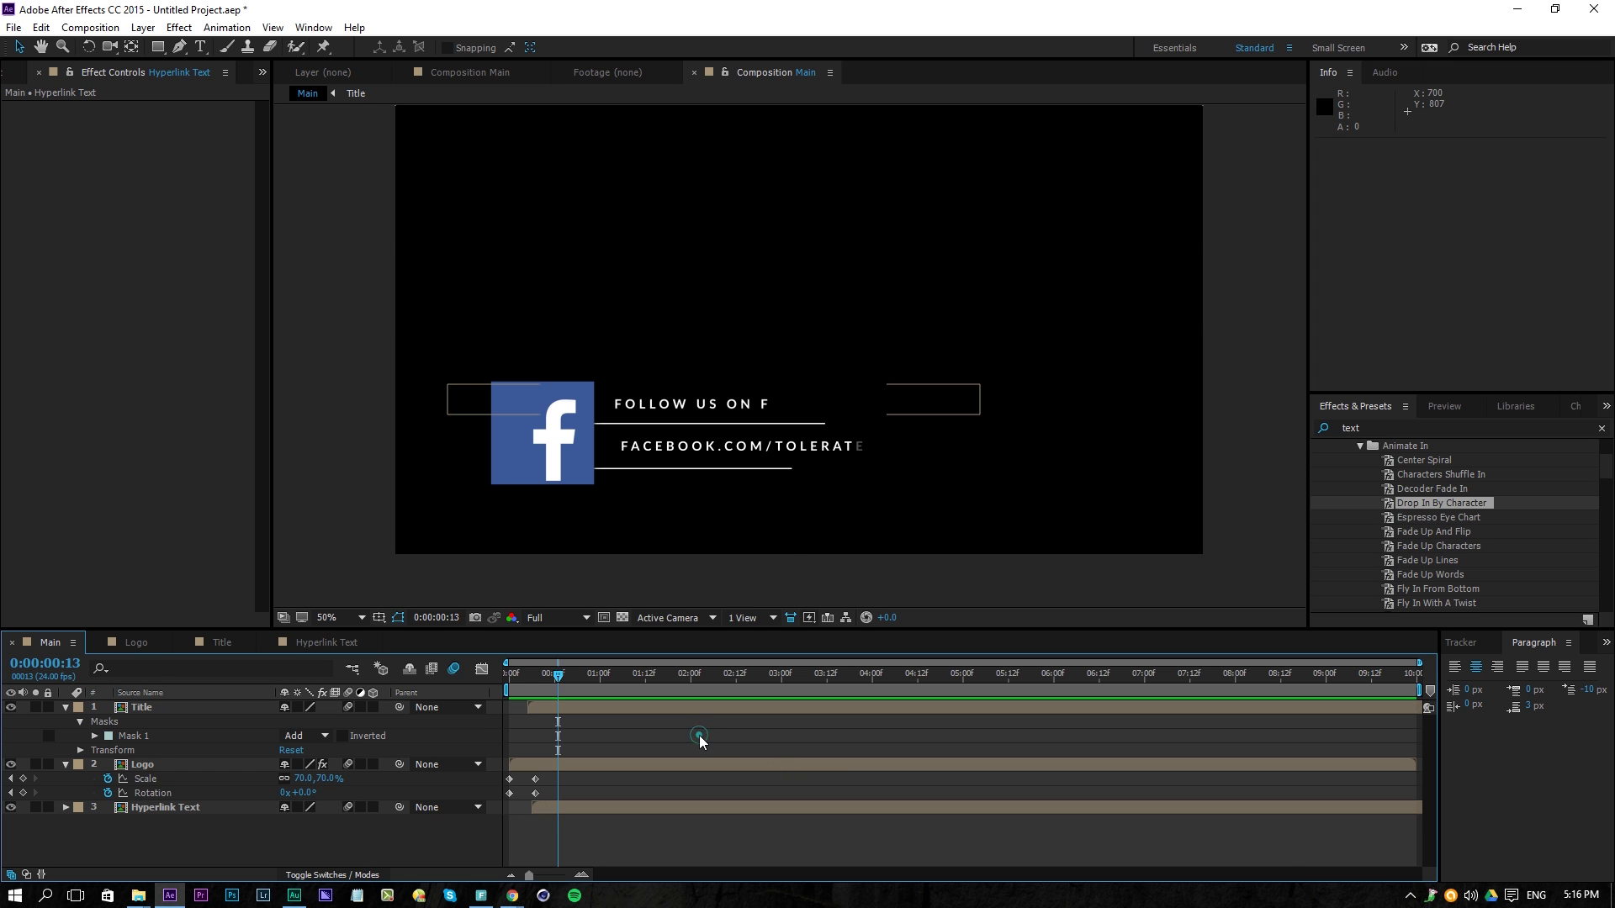
Add the copied expression starting with "freq = 3;" to the Logo layer's Scale property
left_click(139, 707)
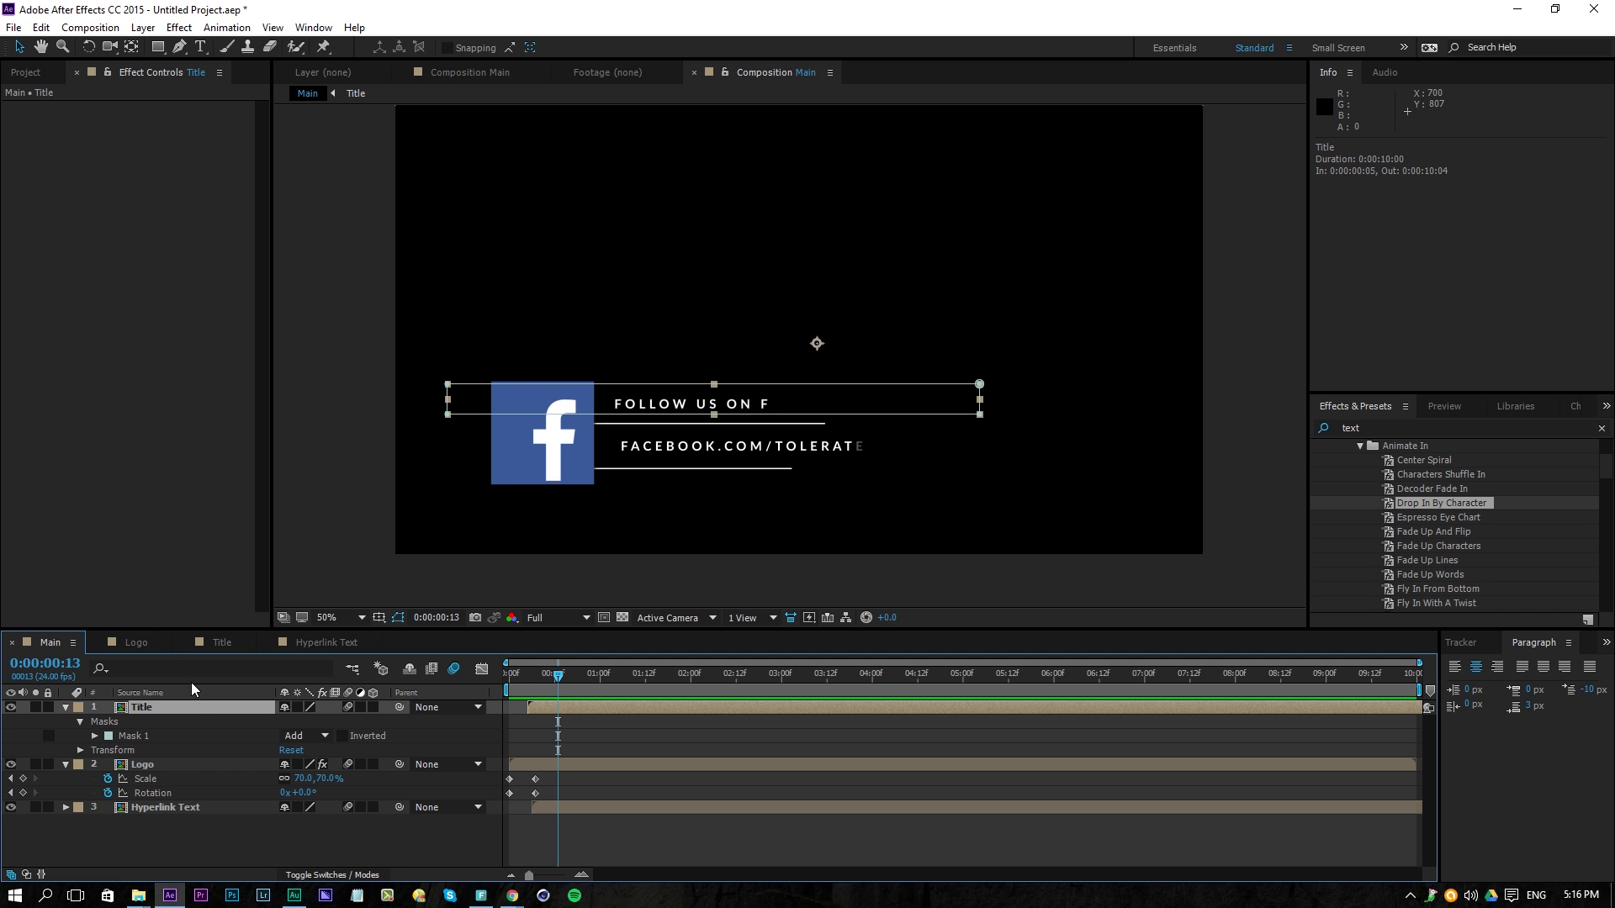
left_click(134, 765)
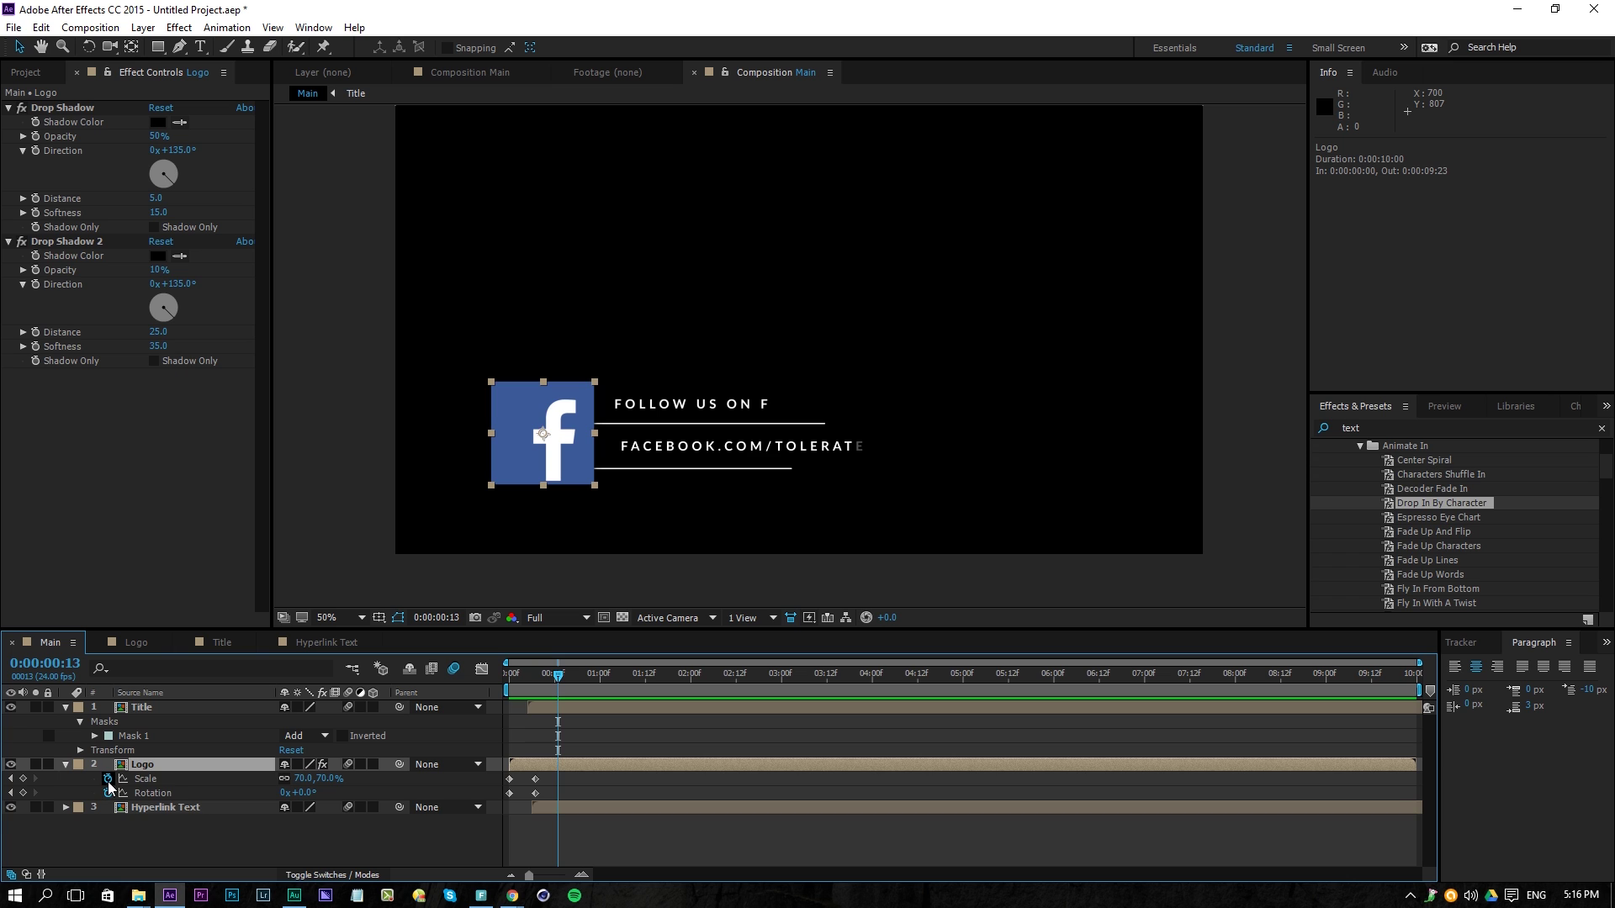
left_click(108, 781, "alt")
key("ctrl+v")
left_click(382, 806)
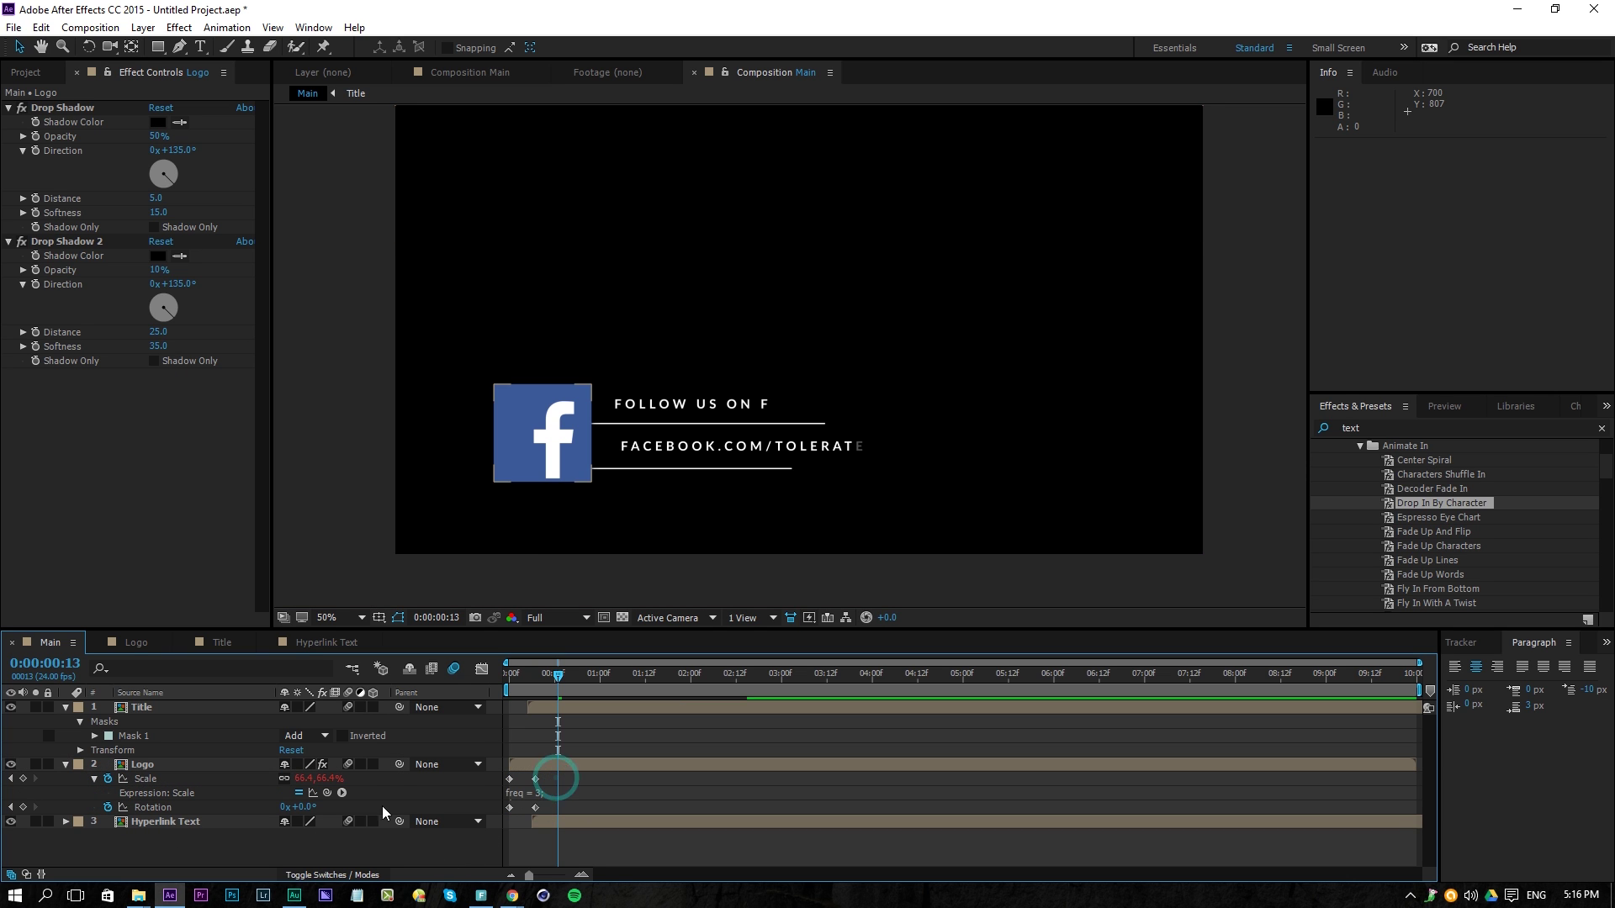
Add the same "freq = 3;" expression to the Logo layer's Rotation property and preview the logo entrance
left_click(108, 807, "alt")
key("ctrl+v")
left_click(614, 805)
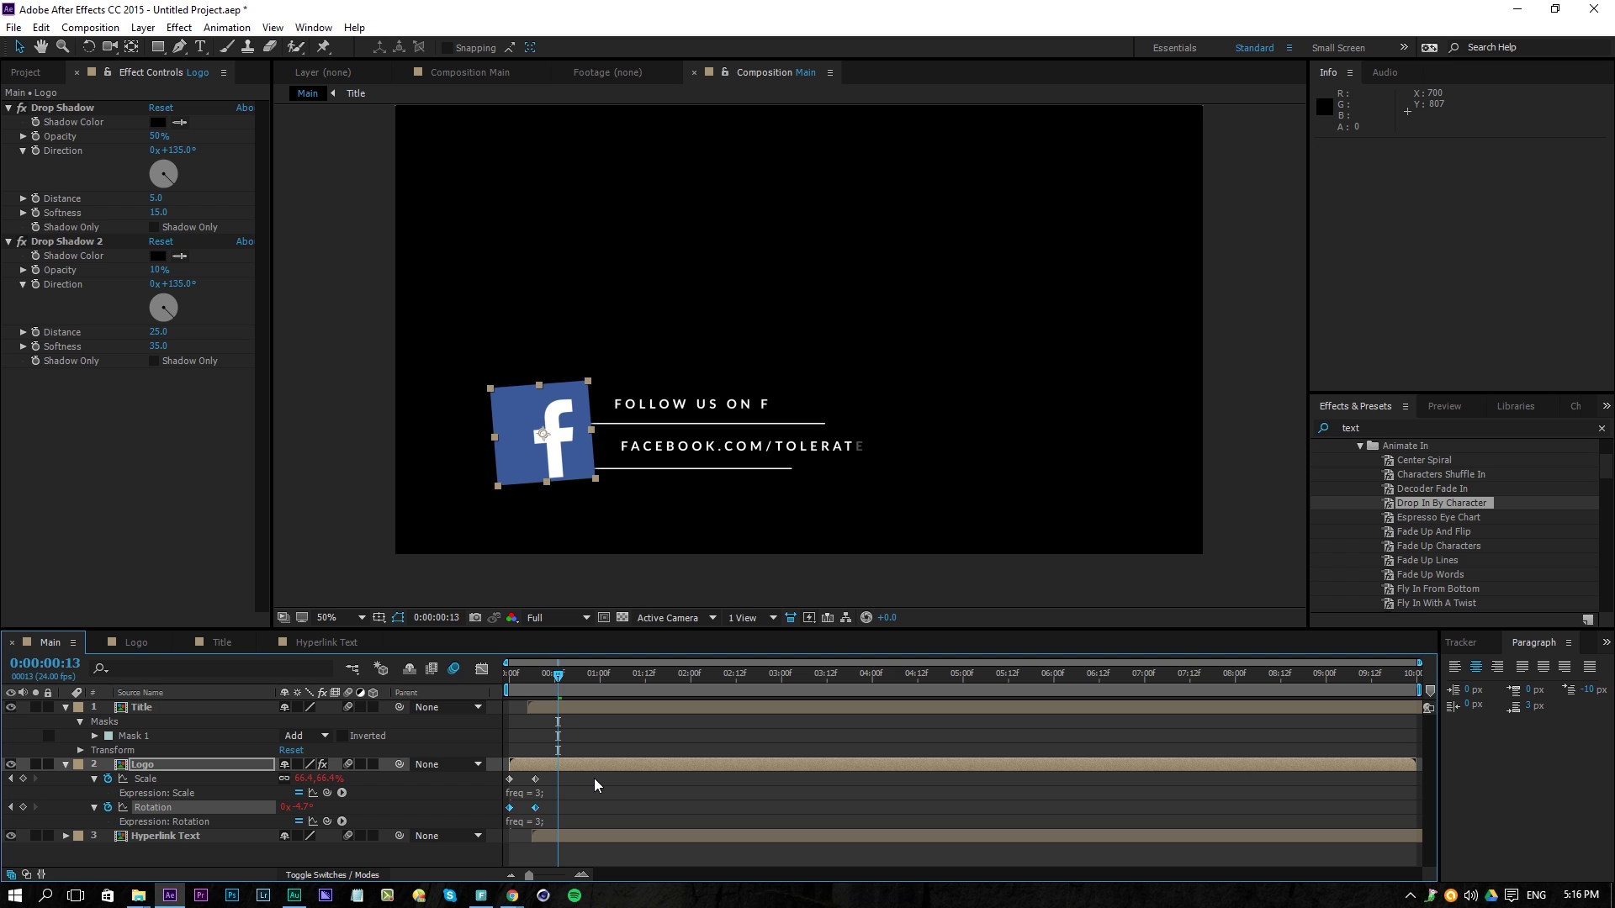
key("space")
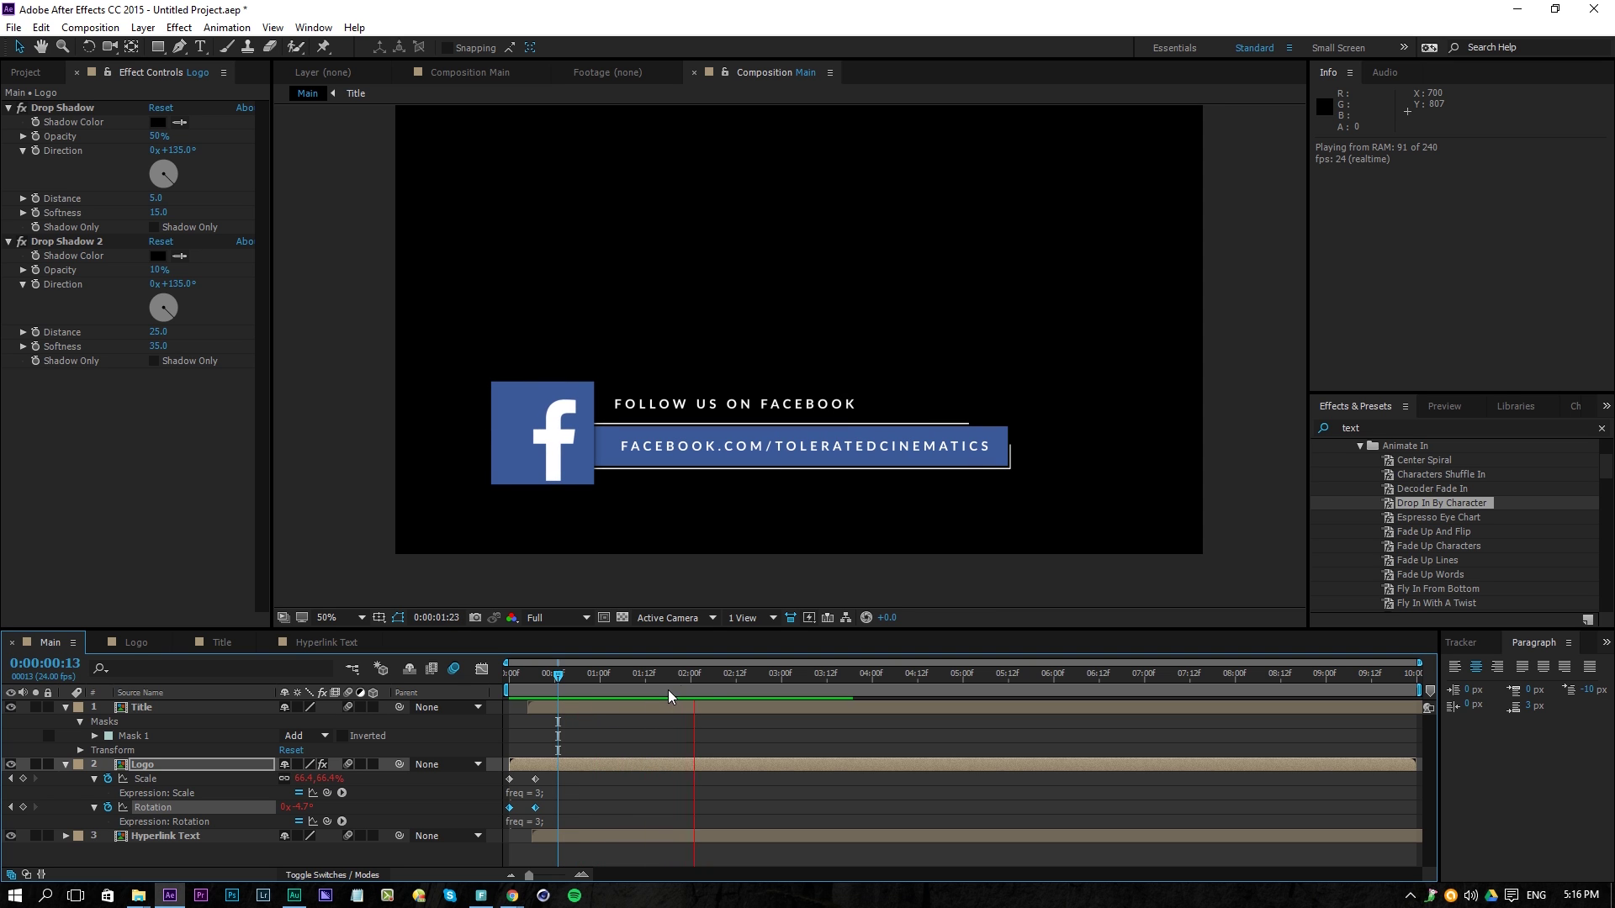
left_click_drag(723, 676, 819, 715)
Check the project items and the Background layer inside the Logo composition, and return to Main
left_click(26, 72)
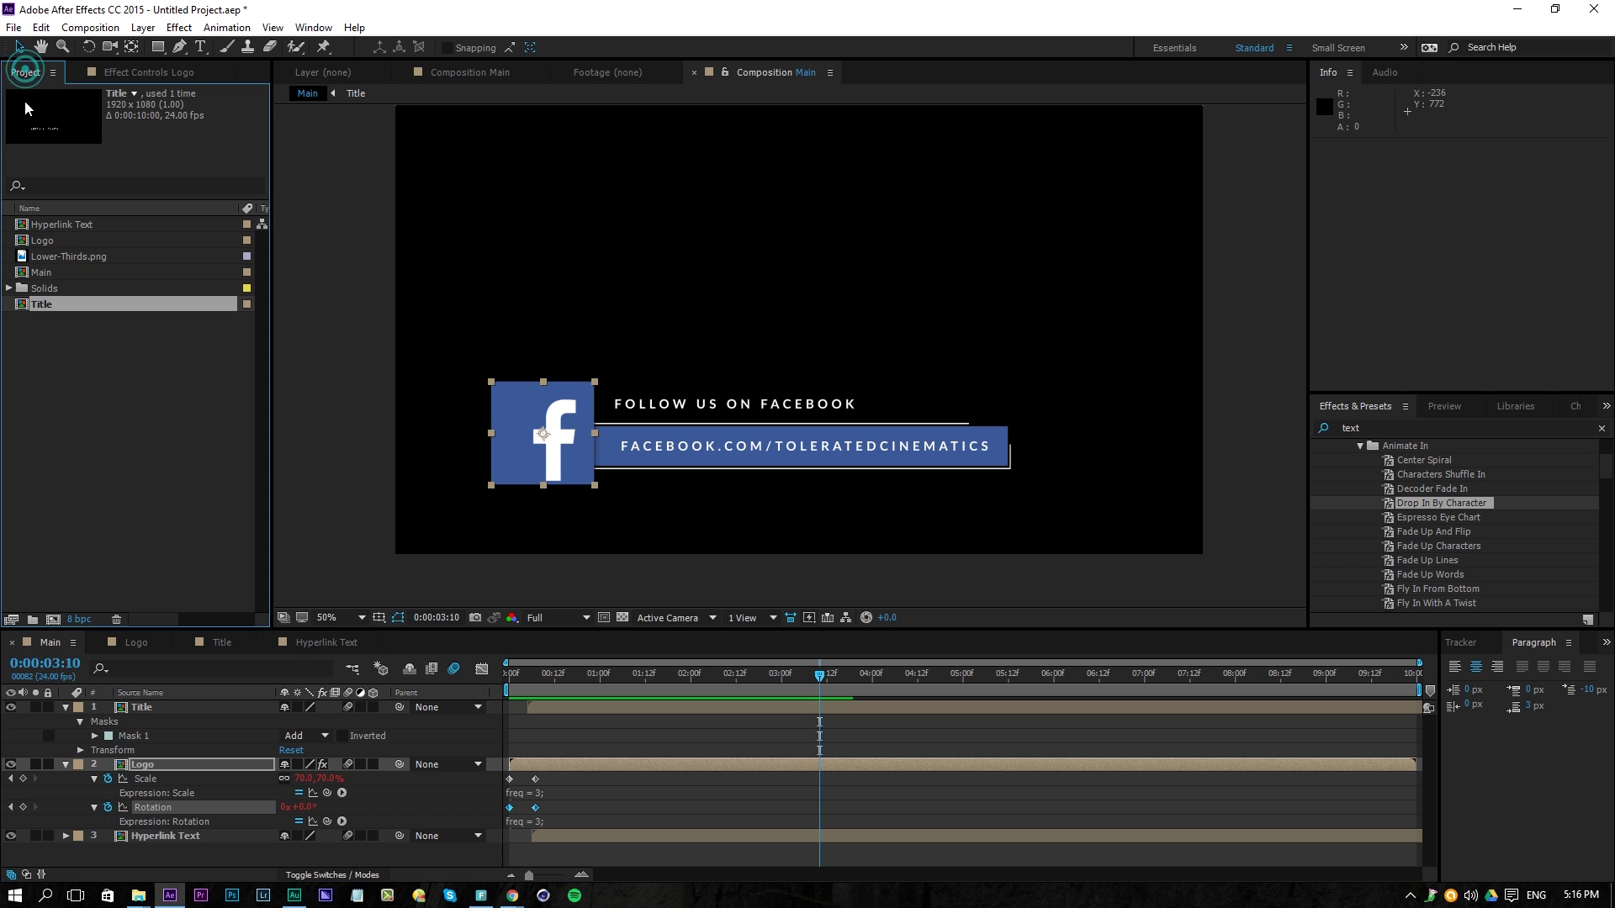
left_click(148, 642)
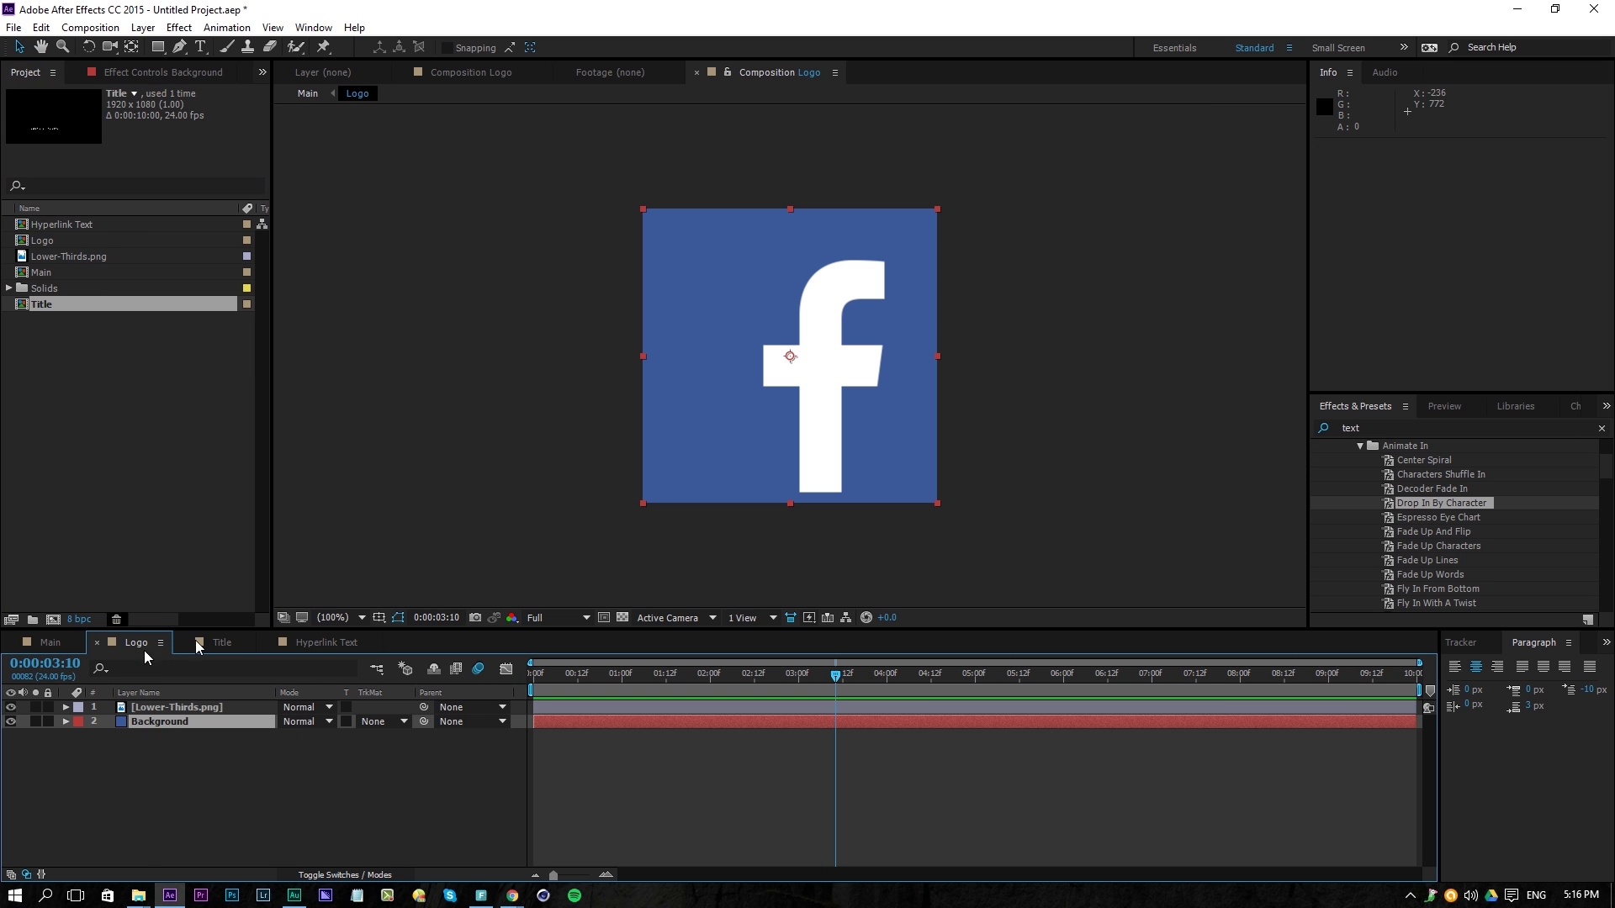
left_click(153, 720)
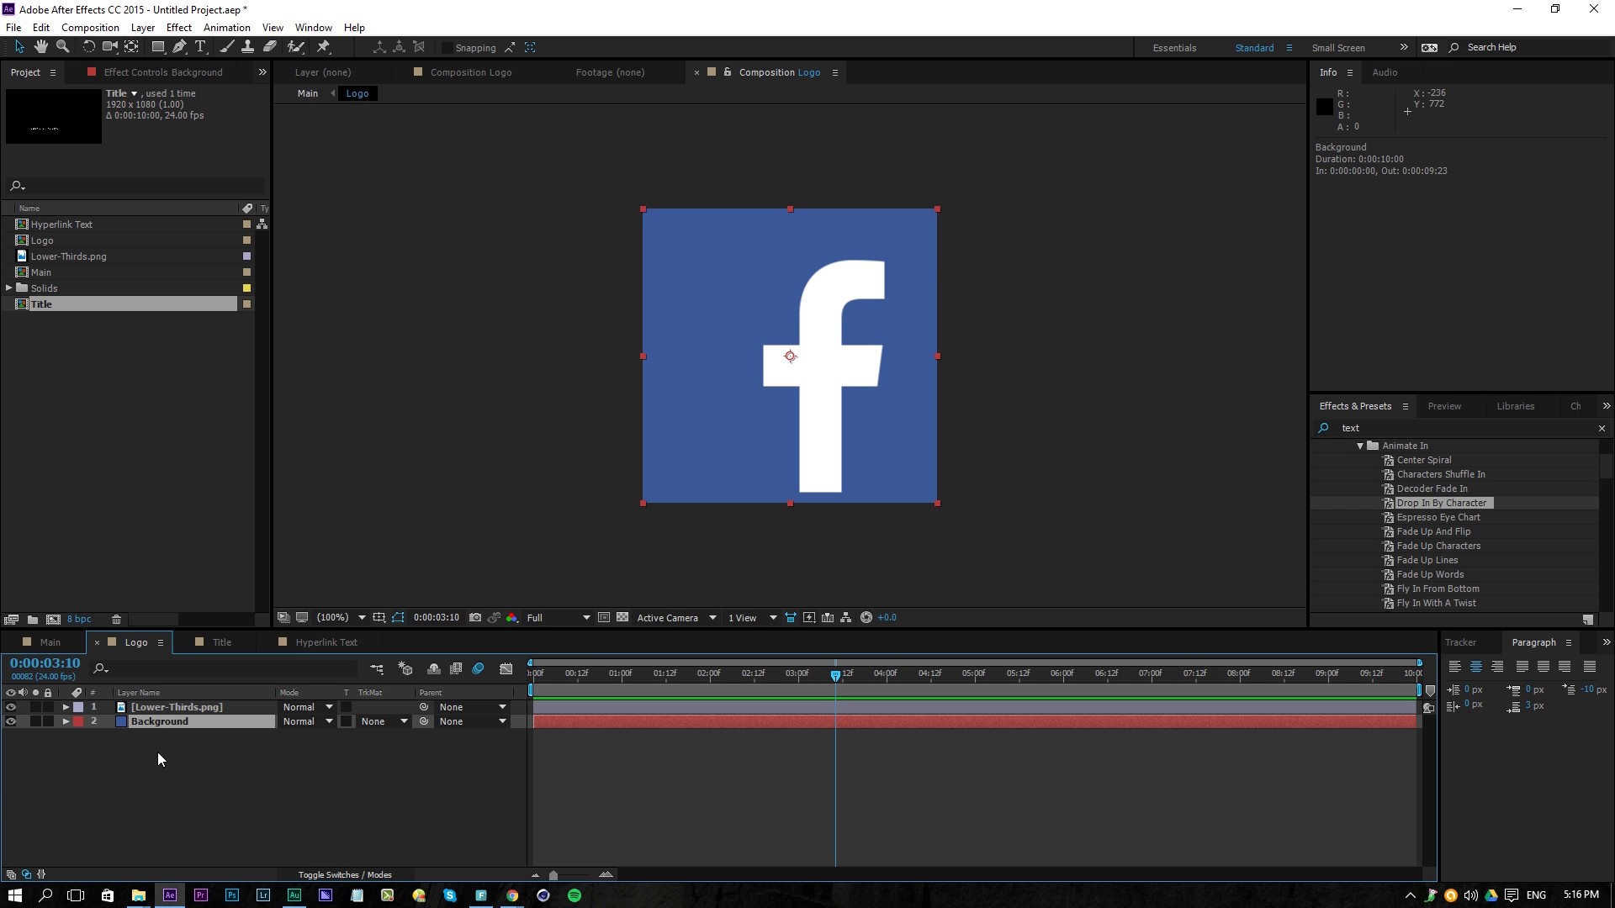
left_click(51, 643)
Play back the lower third animation in Main with the Logo layer selected, stopping at about 0:00:02:10
left_click(747, 760)
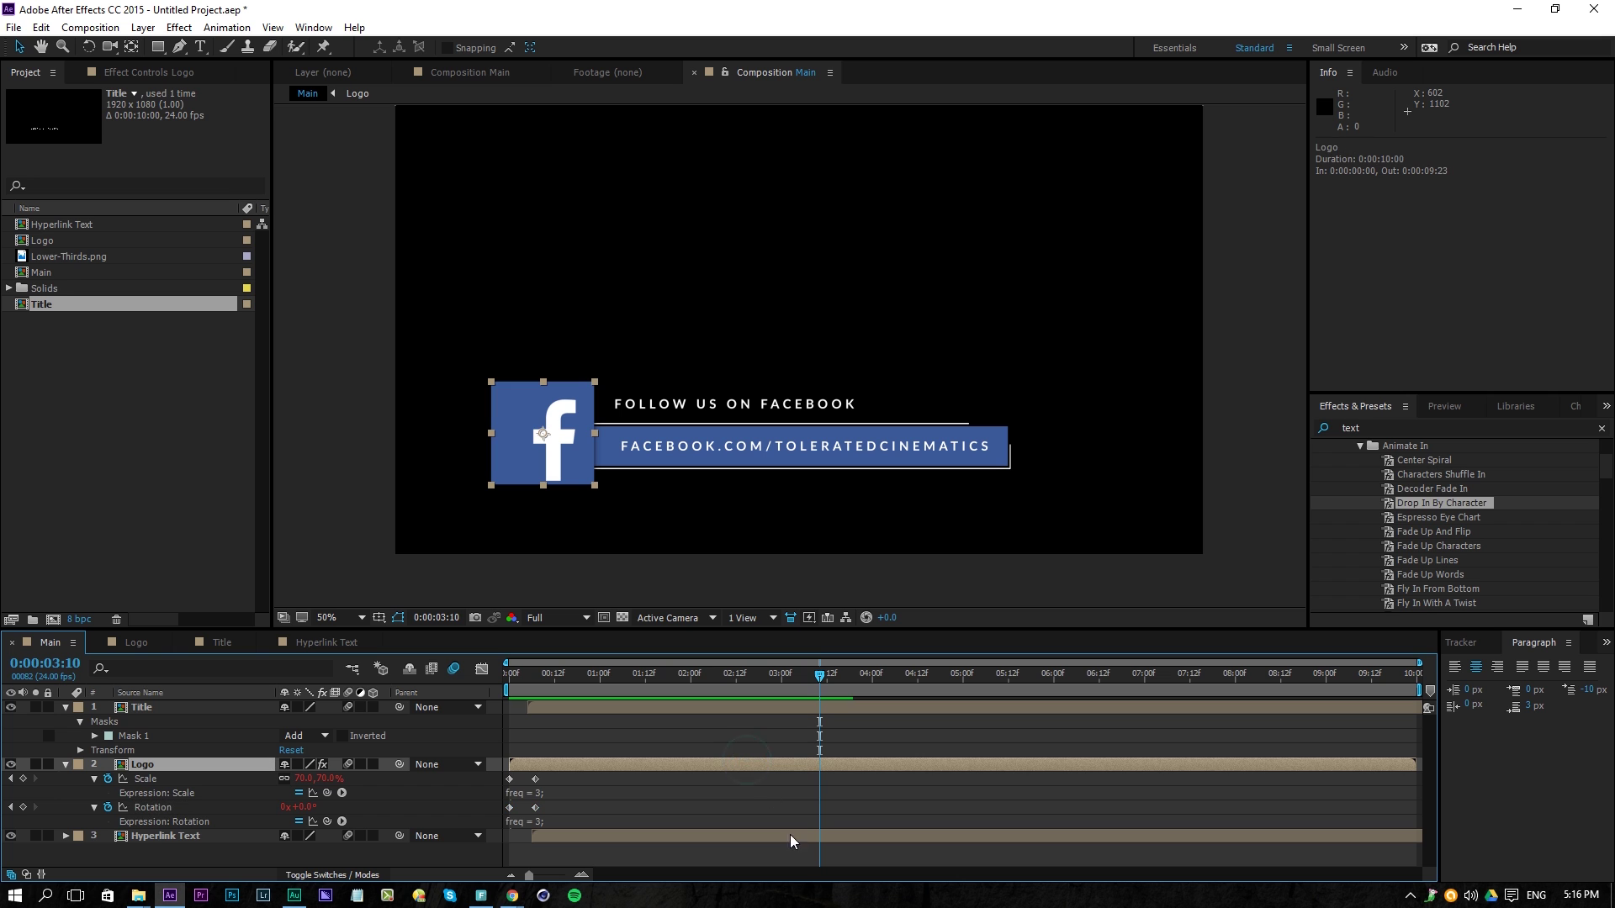
key("space")
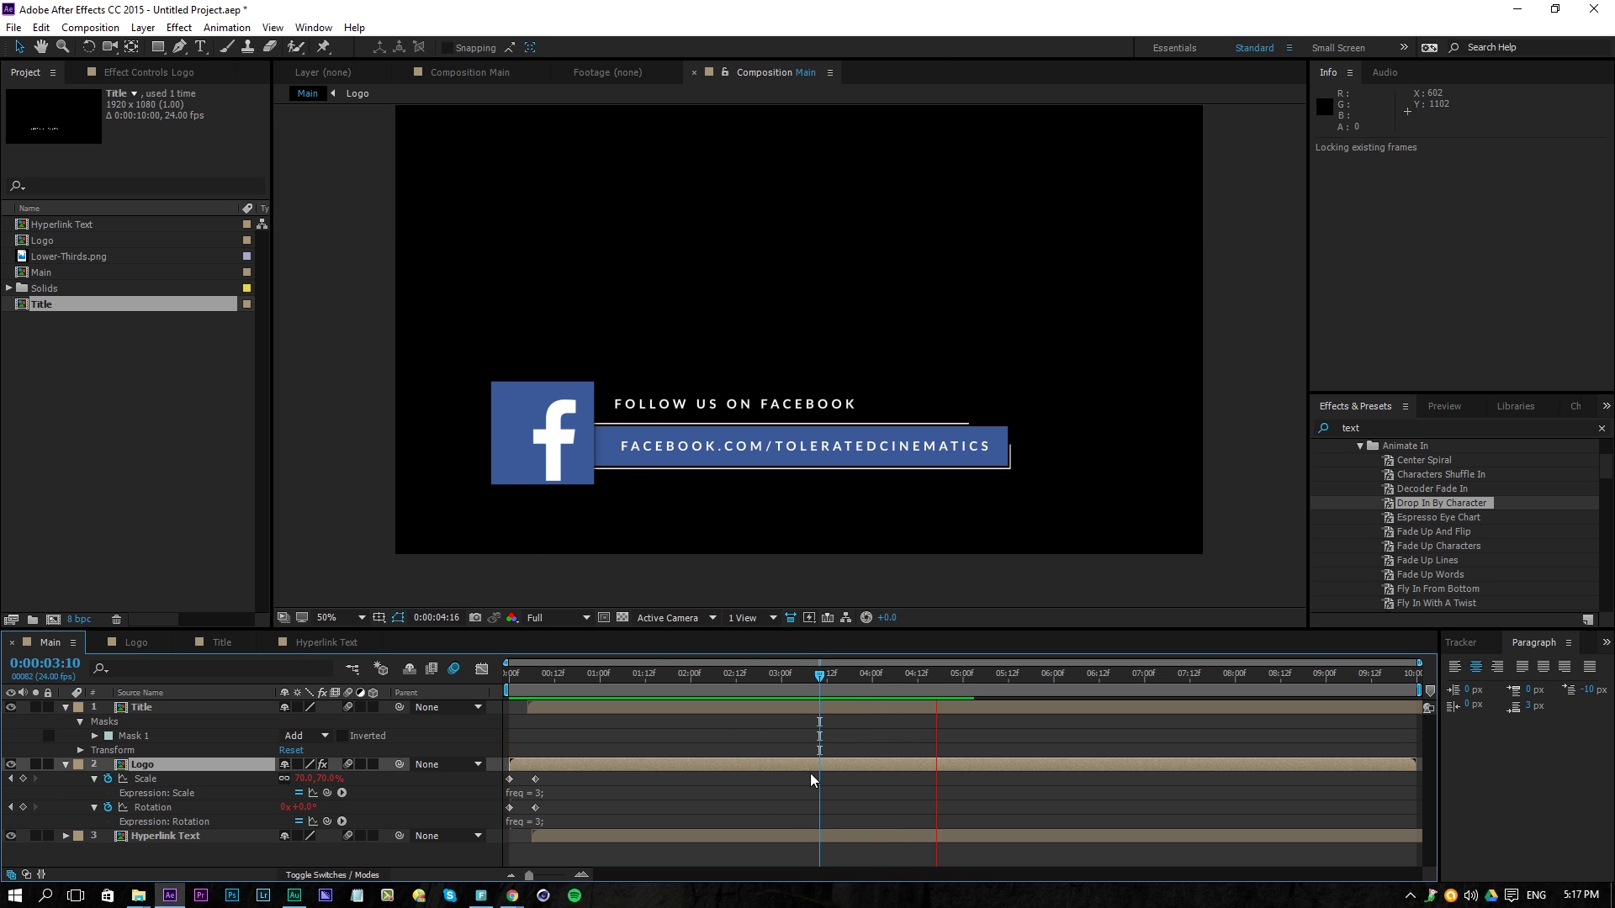
left_click(729, 671)
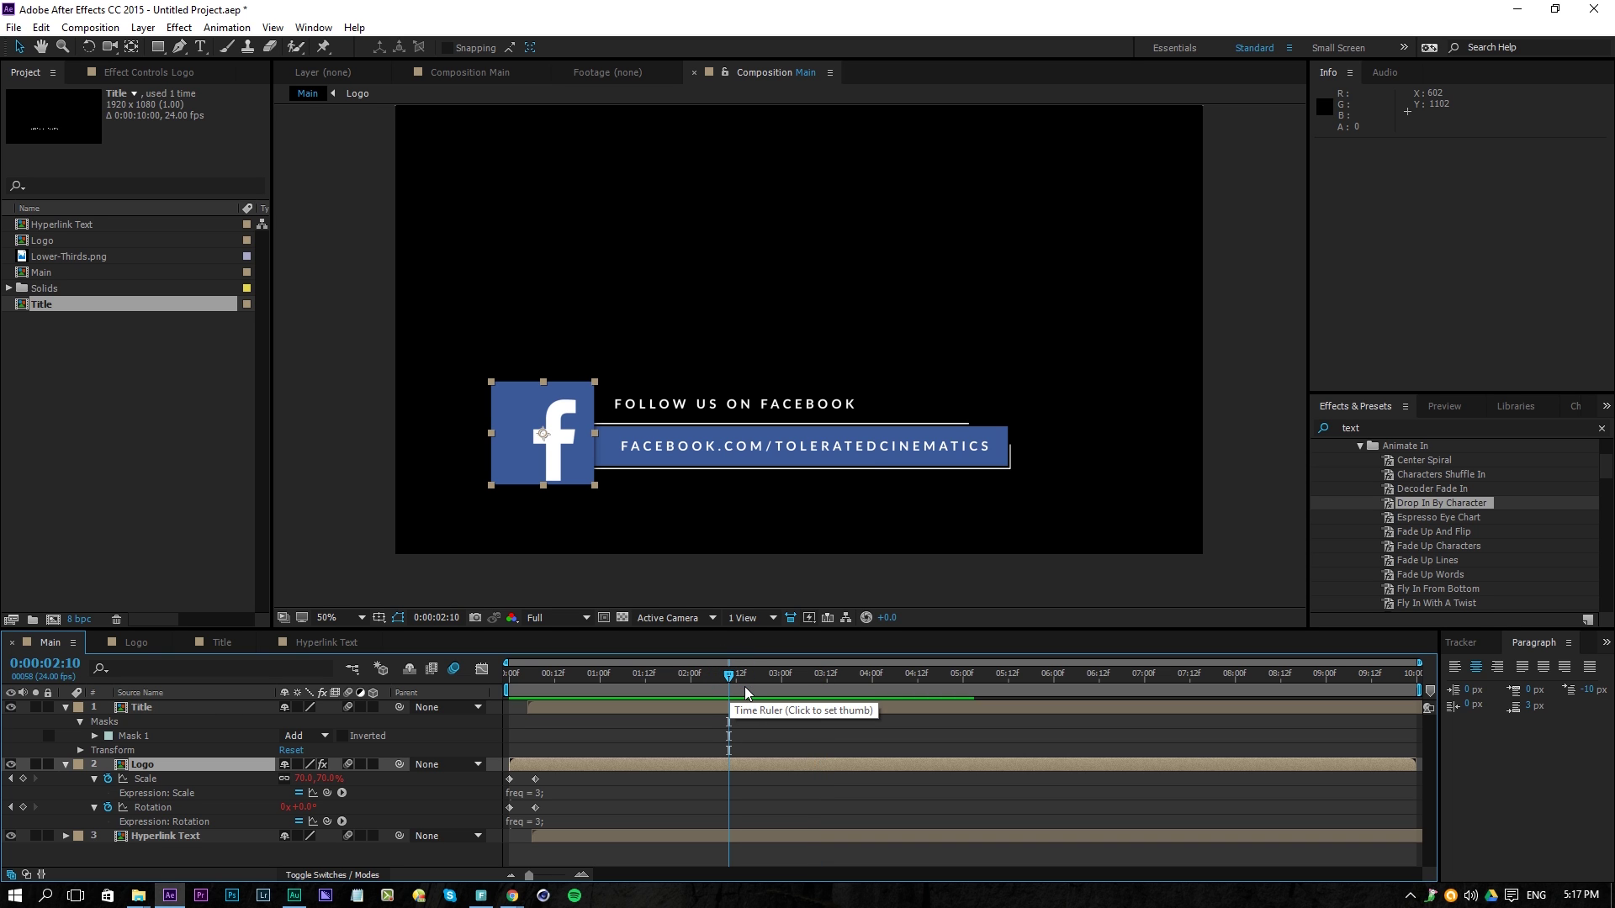